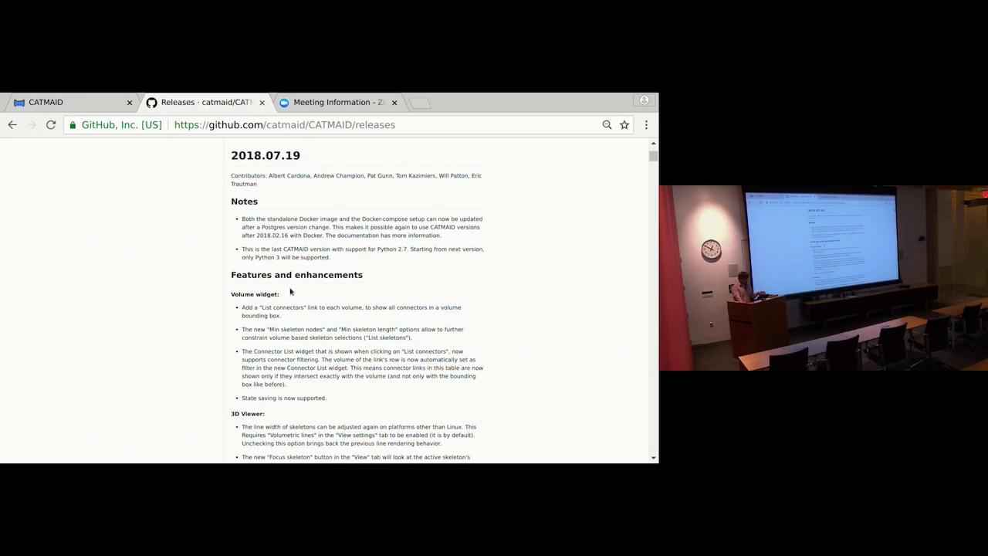
Scroll the 2018.07.19 release notes down to the Volume widget and 3D Viewer entries
scroll(290, 290, "down", 1)
scroll(290, 291, "up", 1)
scroll(452, 274, "down", 1)
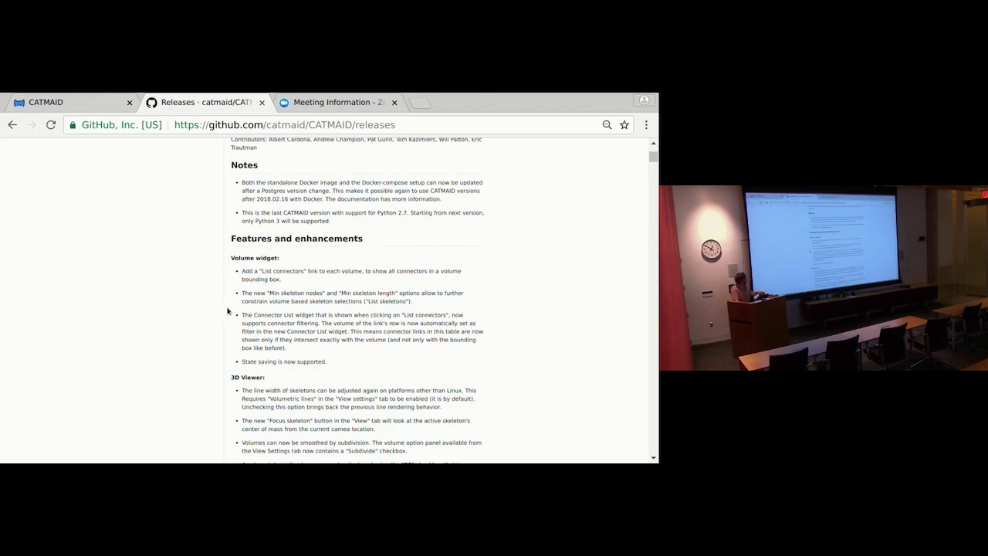
scroll(228, 310, "up", 1)
scroll(228, 310, "down", 3)
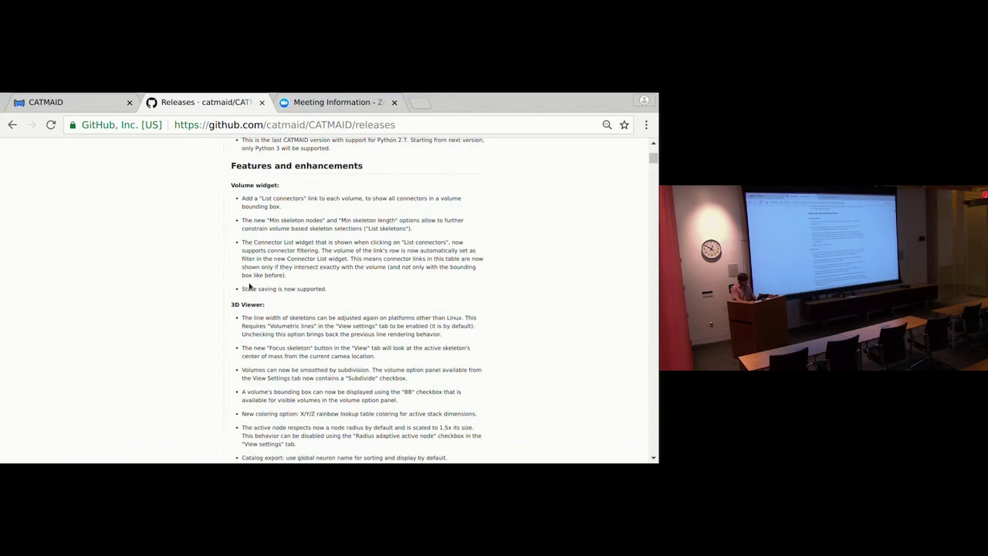
Show the release notes in full screen briefly, then return to the normal view
key("F11")
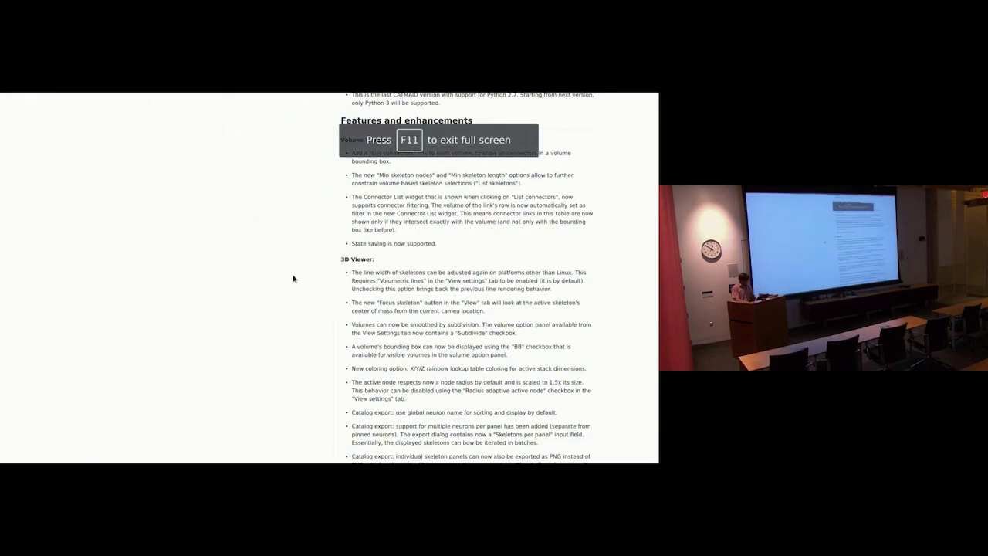
key("F11")
scroll(375, 381, "down", 1)
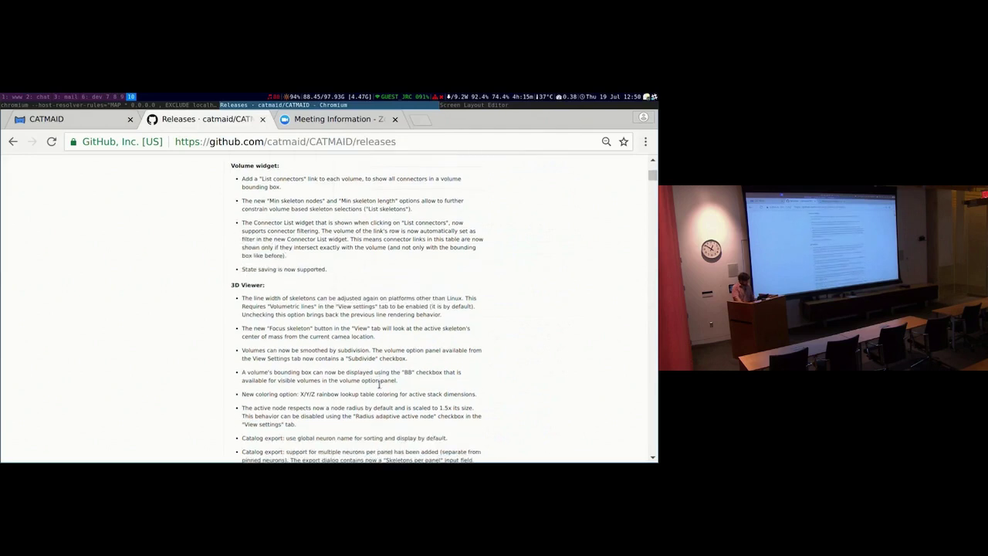
scroll(375, 382, "up", 1)
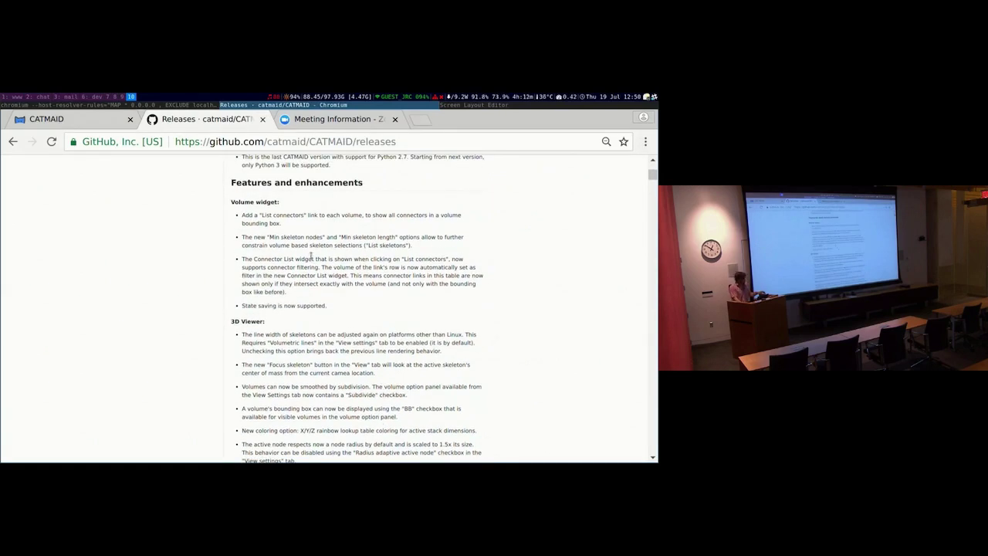
Open a widened Volume Manager beside the tracing view and list AL_R's 36 skeletons
left_click(71, 122)
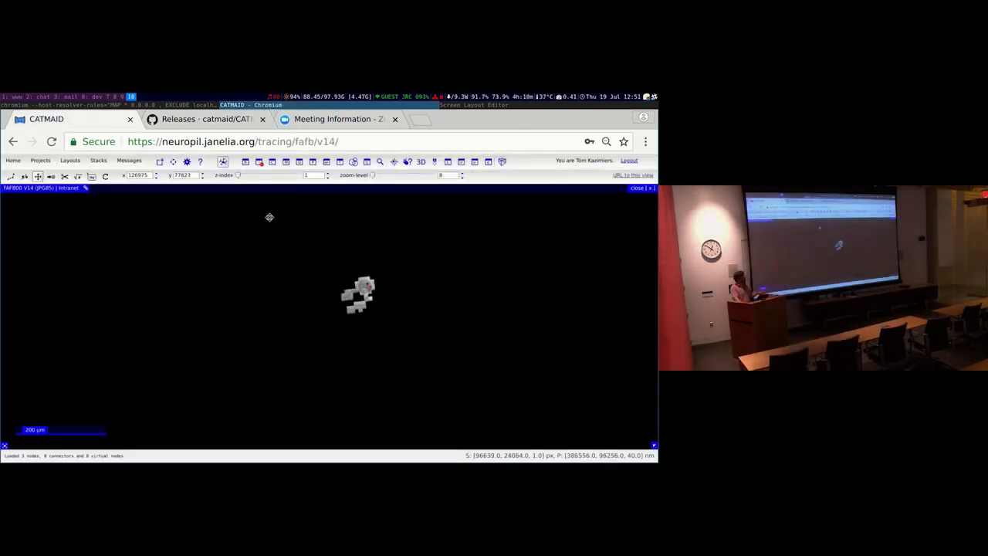
left_click(503, 162)
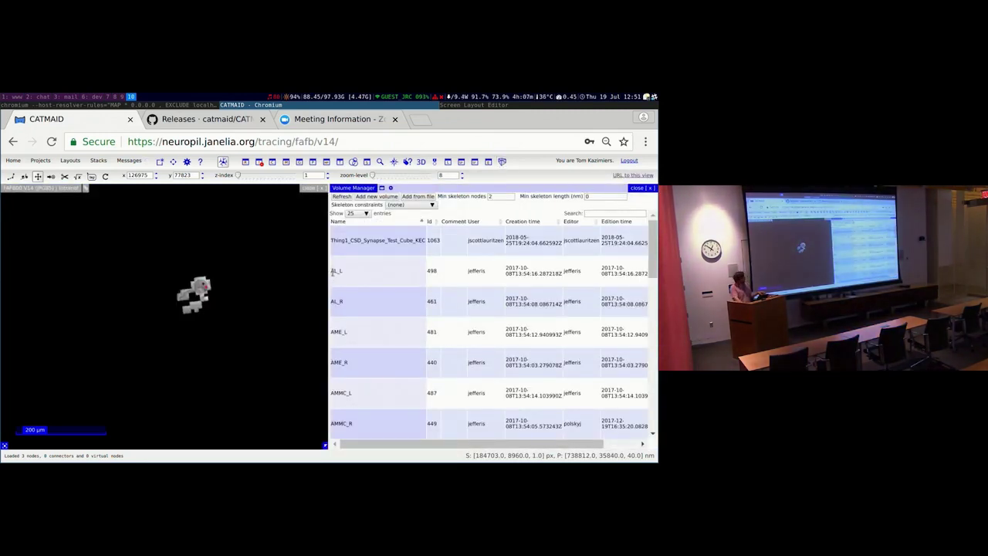
mouse_move(328, 270)
left_mouse_down()
mouse_move(188, 270)
mouse_move(221, 270)
mouse_move(211, 270)
left_mouse_up()
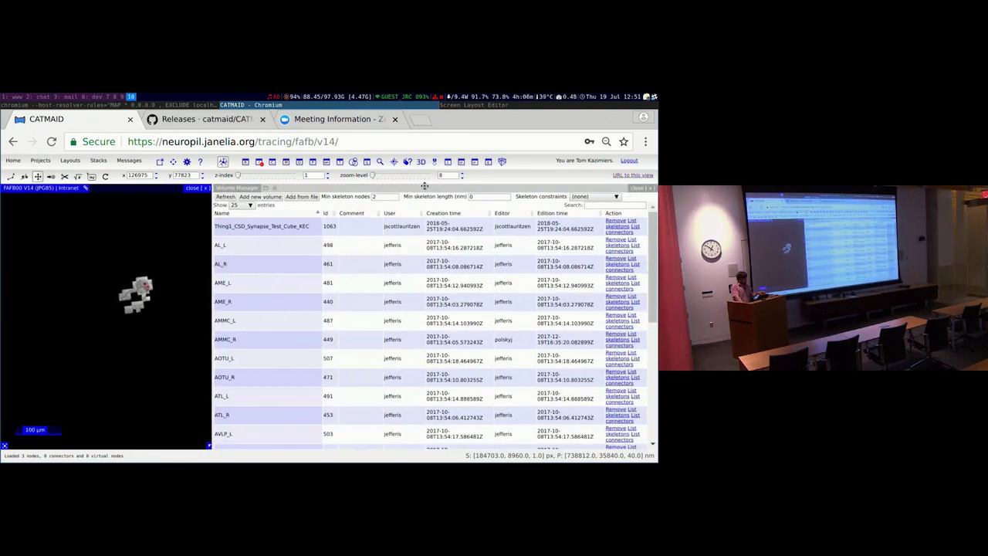
left_click(619, 285)
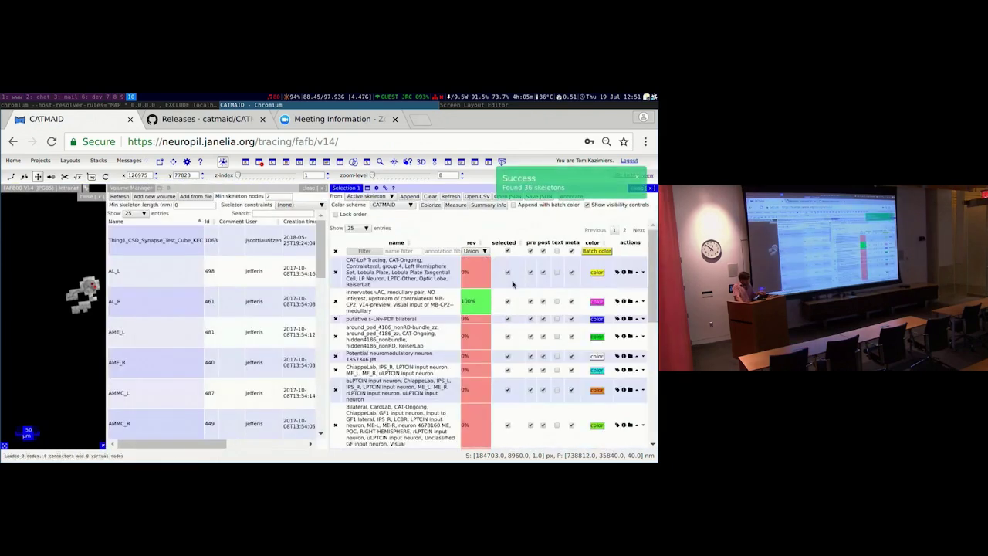
Close the skeleton selection and enter a minimum skeleton length of 1000000 nm
left_click_drag(652, 254, 645, 373)
scroll(644, 373, "up", 10)
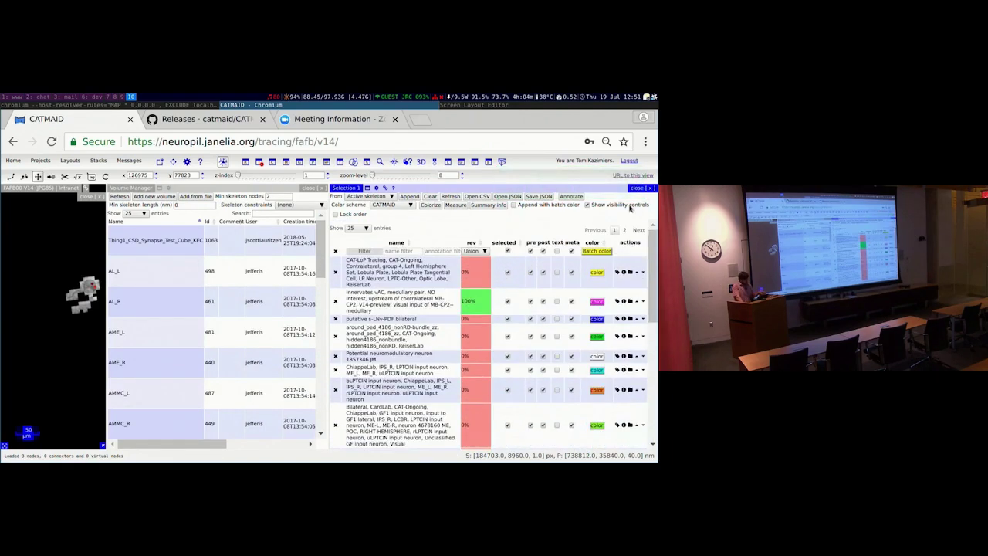
left_click(652, 190)
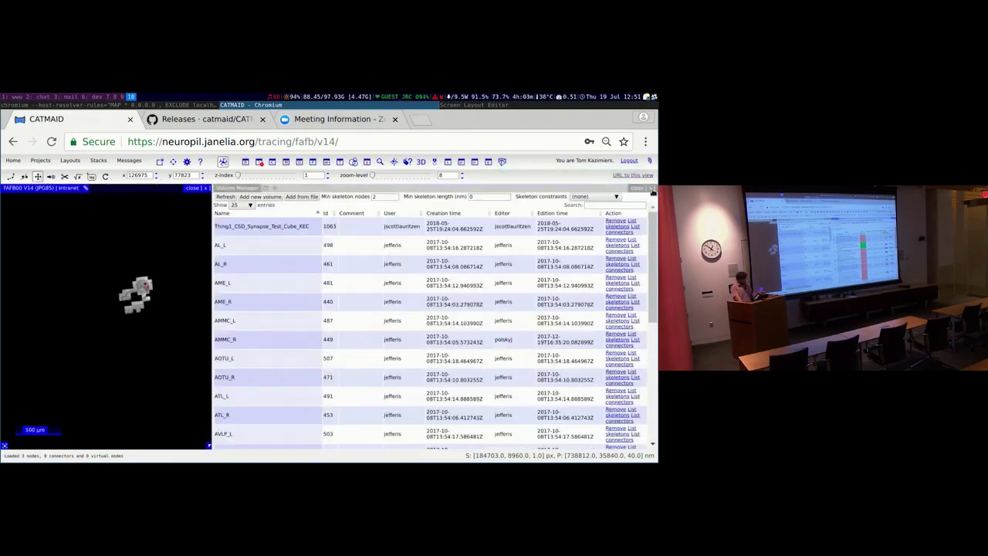
left_click(485, 197)
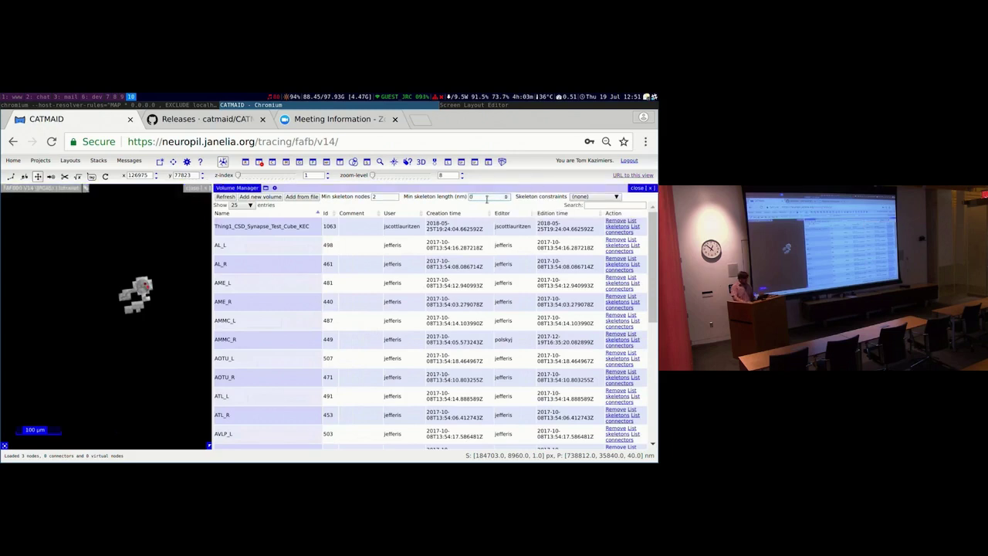
type("100000")
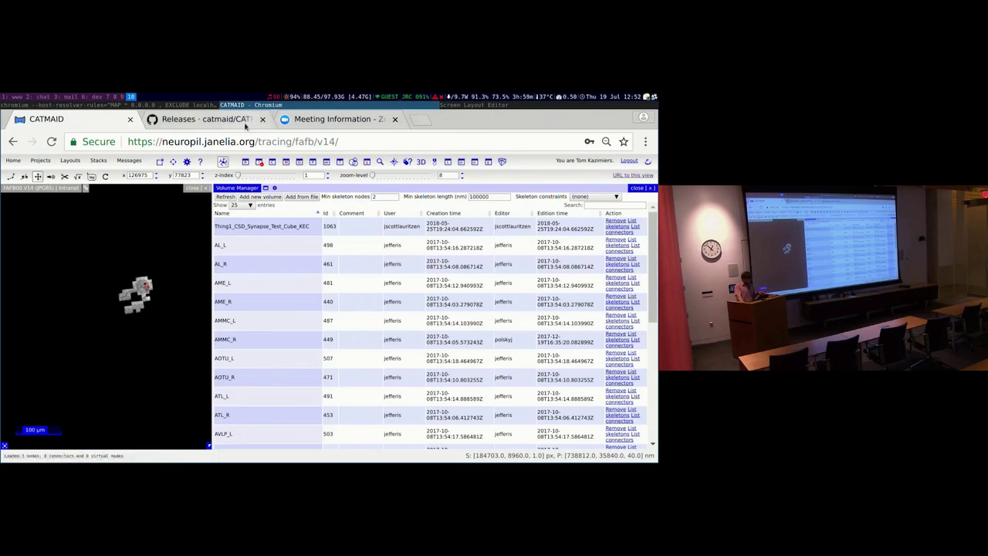
Try the length filter by listing volume skeletons, including AL_L, and closing each result
left_click(618, 245)
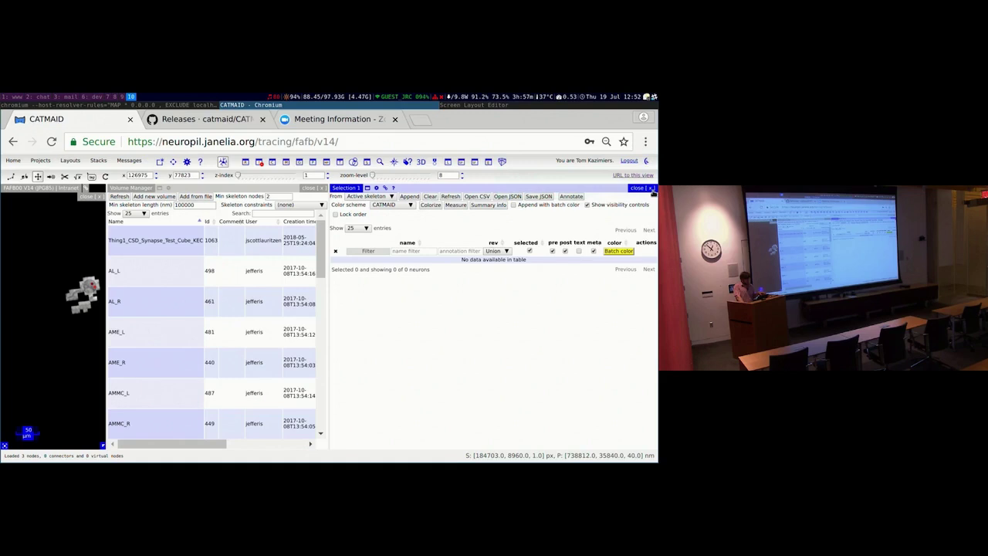
left_click(651, 187)
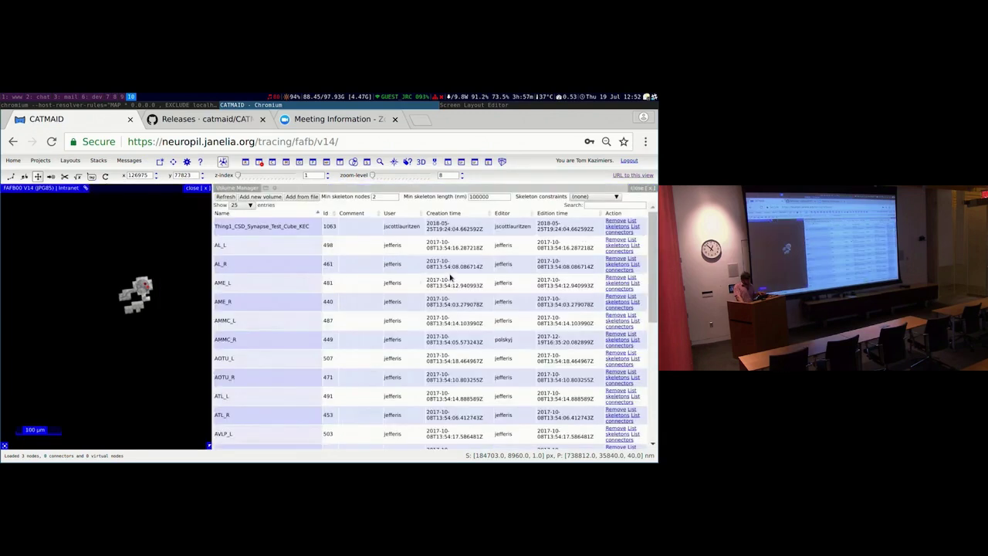
left_click(630, 280)
scroll(623, 280, "down", 3)
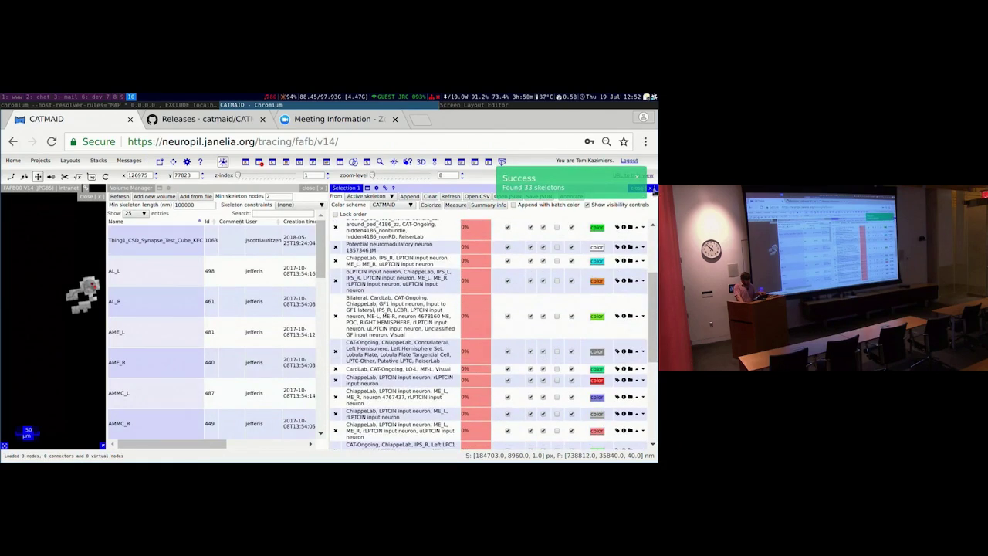
left_click(651, 189)
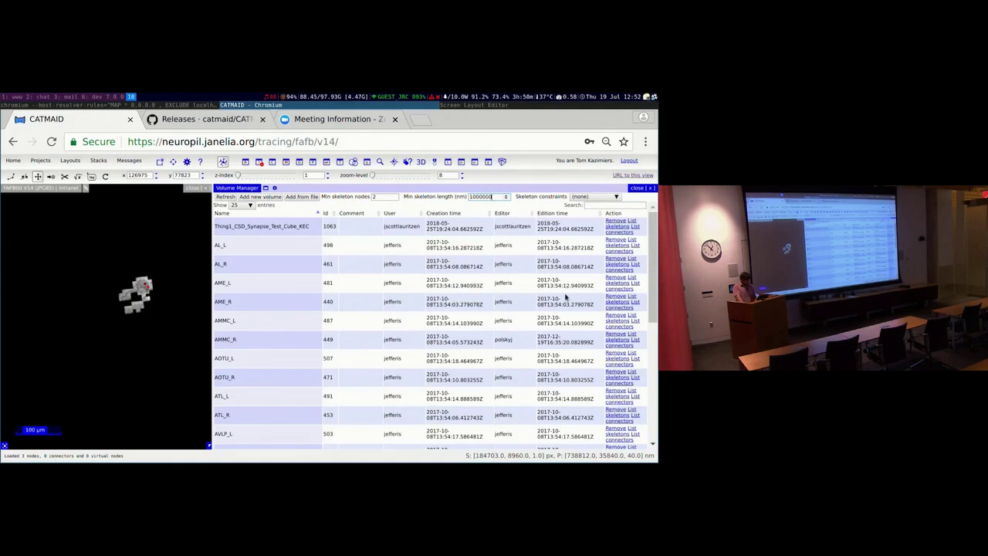
List the volume's 10 skeletons at least 1000000 nm long and widen the volume list
left_click(633, 278)
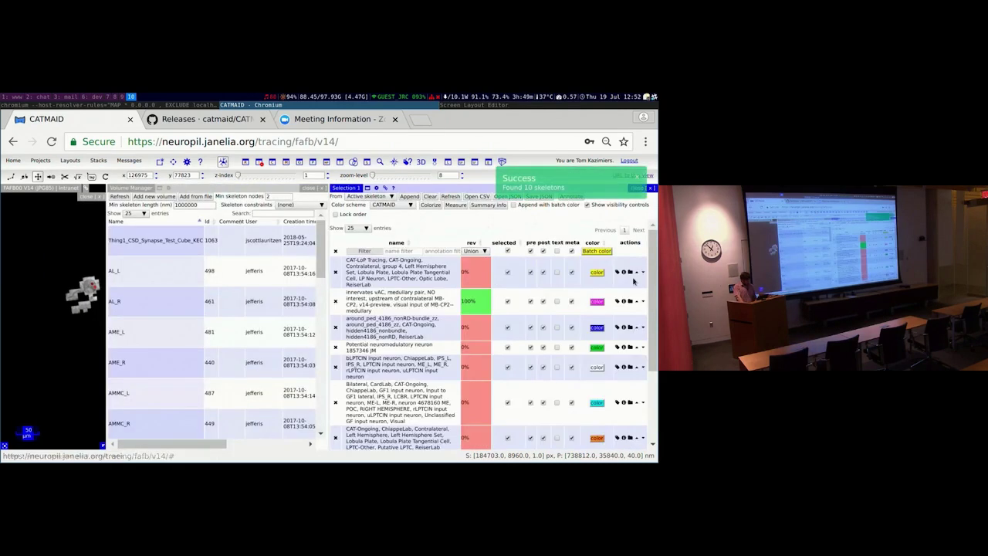
scroll(645, 327, "down", 3)
scroll(642, 243, "up", 3)
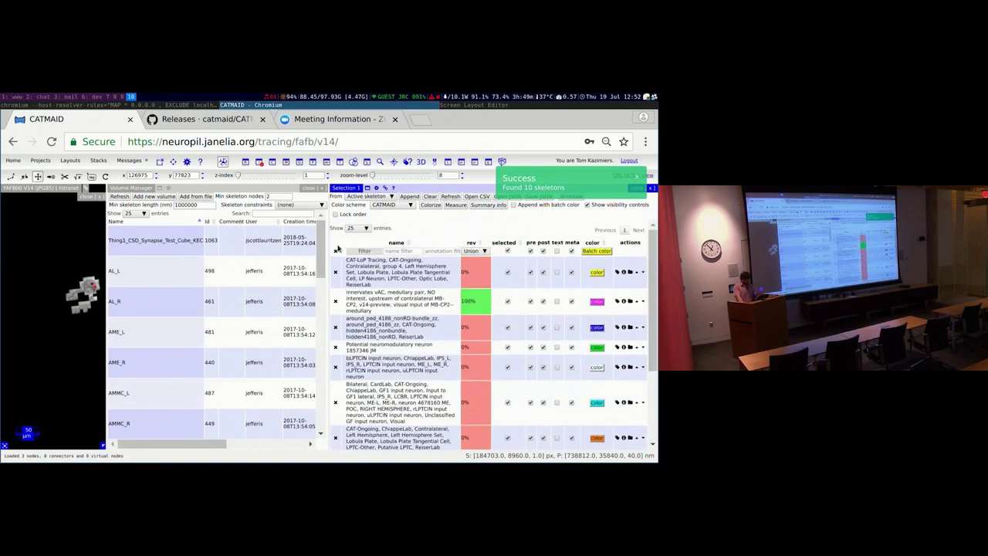
left_click_drag(326, 234, 432, 235)
left_click(347, 205)
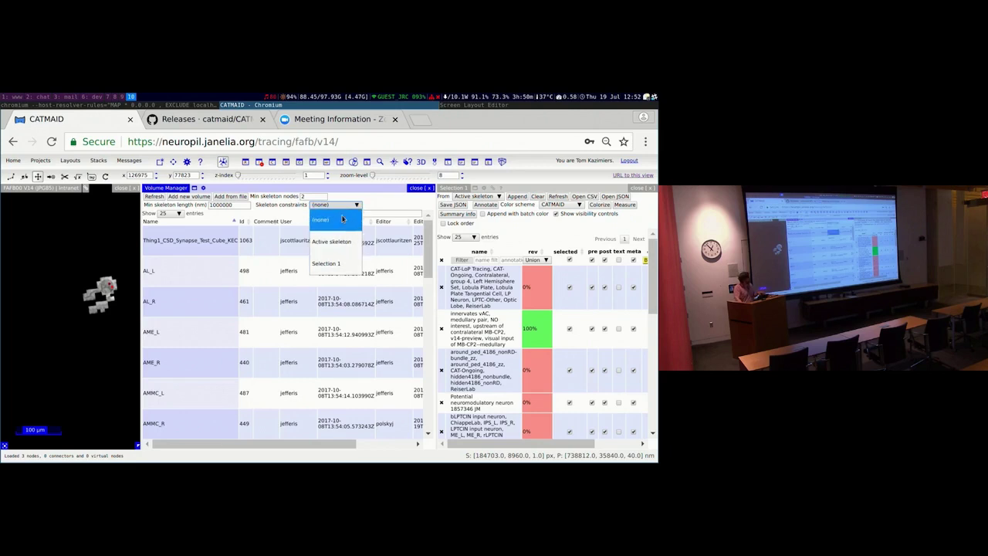
left_click(383, 212)
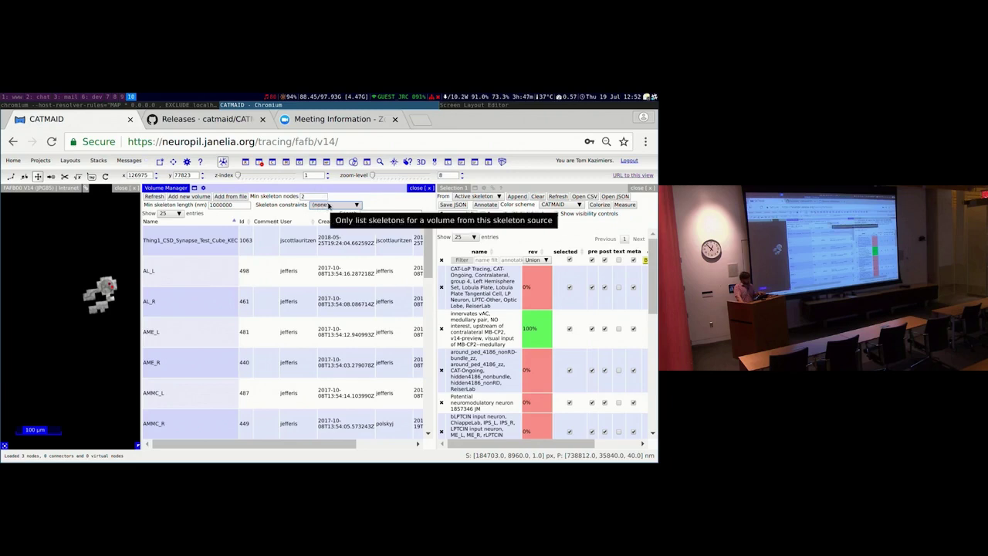
left_click(324, 205)
left_click(358, 207)
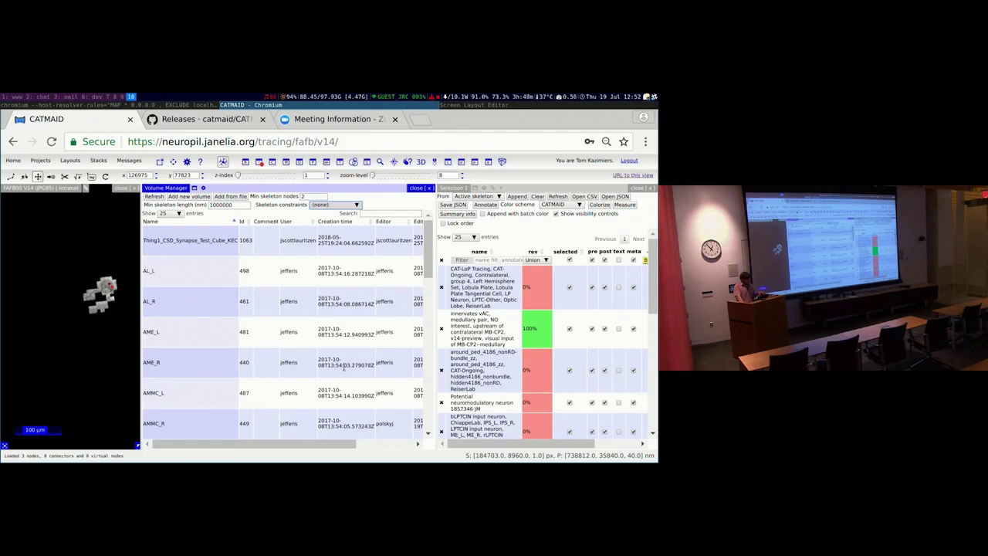
left_click_drag(328, 446, 421, 341)
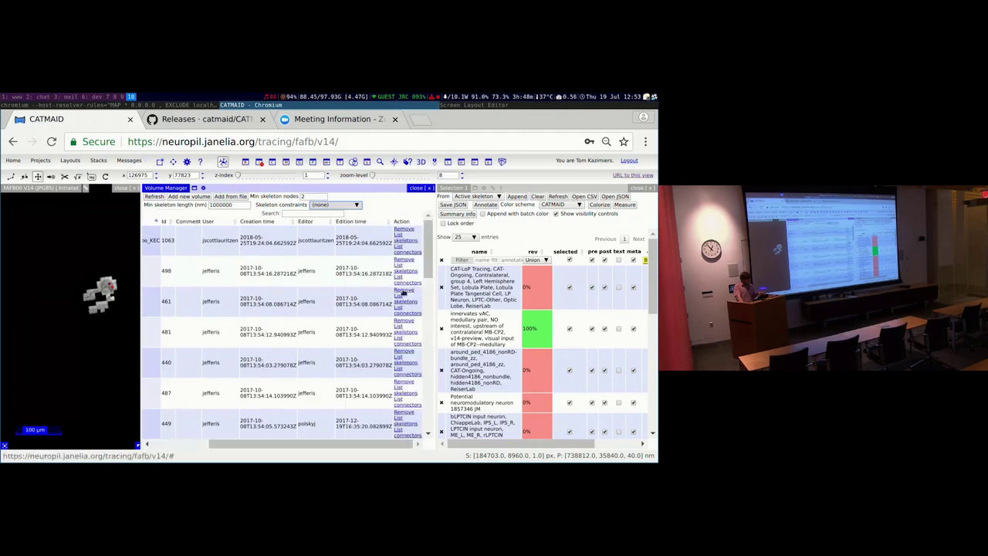
left_click_drag(334, 443, 246, 430)
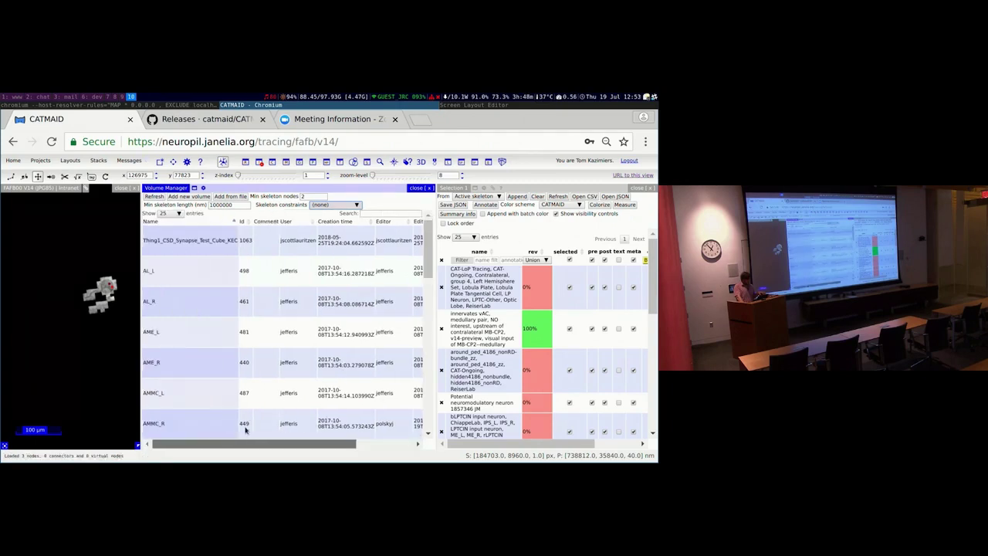
left_click(357, 442)
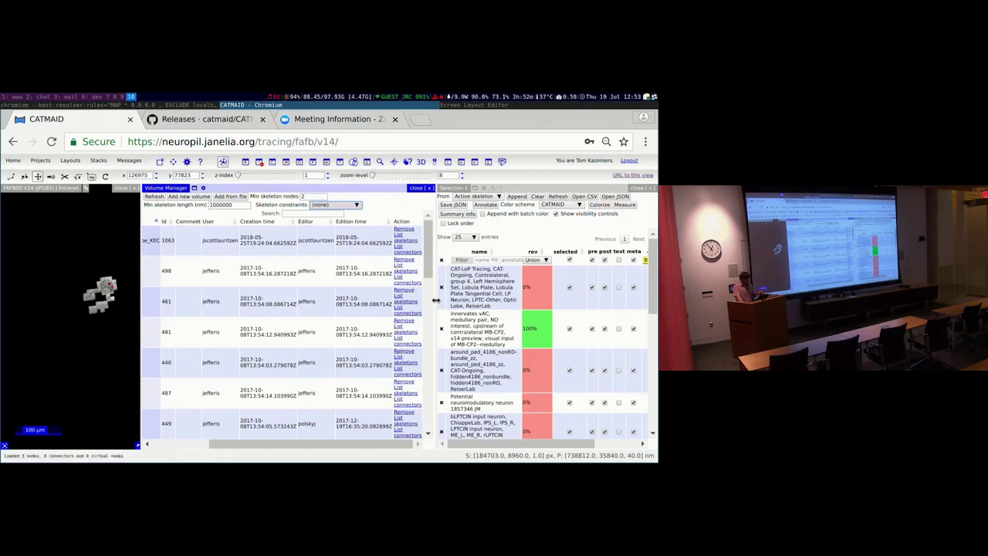
left_click_drag(436, 300, 450, 301)
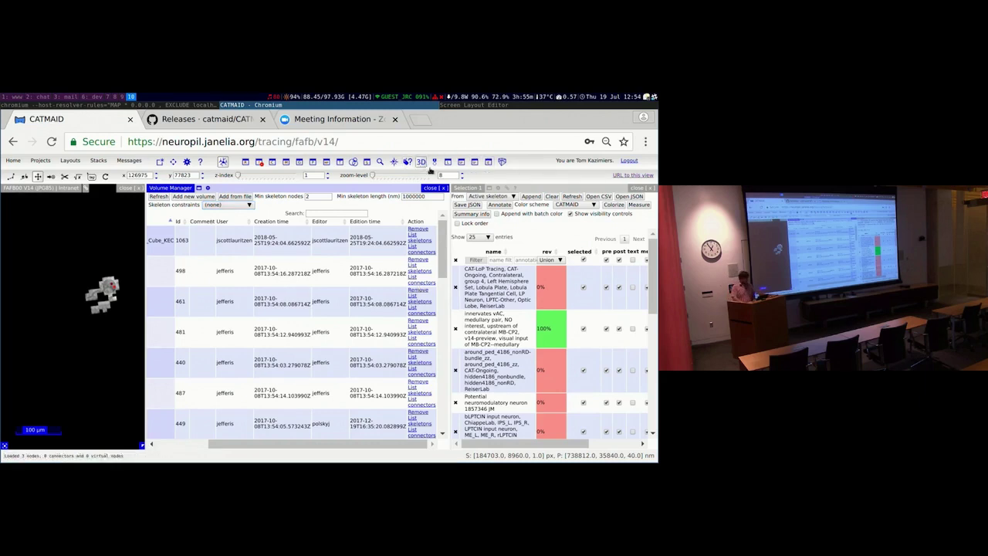
left_click(420, 161)
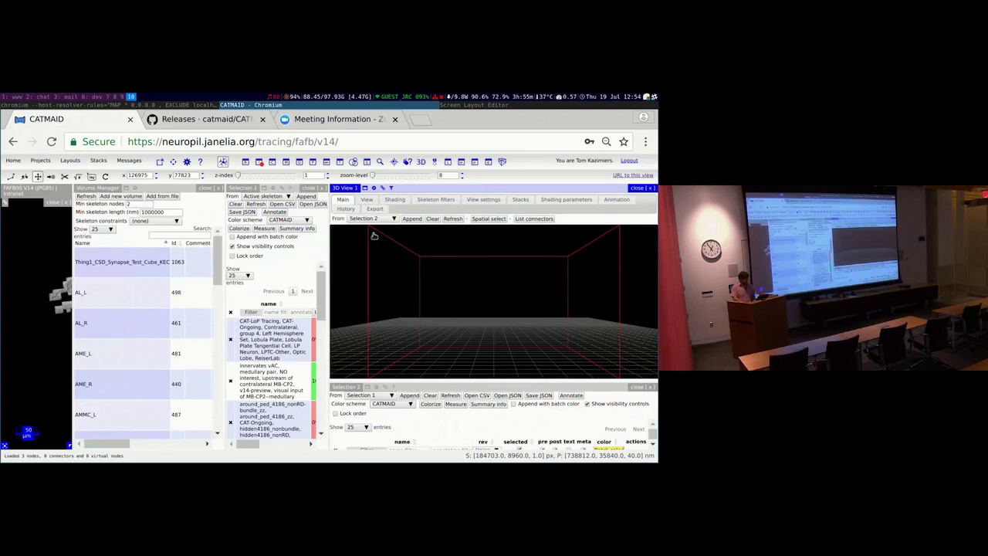
Load the listed skeletons into the 3D viewer and add the AME_L volume in View settings
left_click(409, 395)
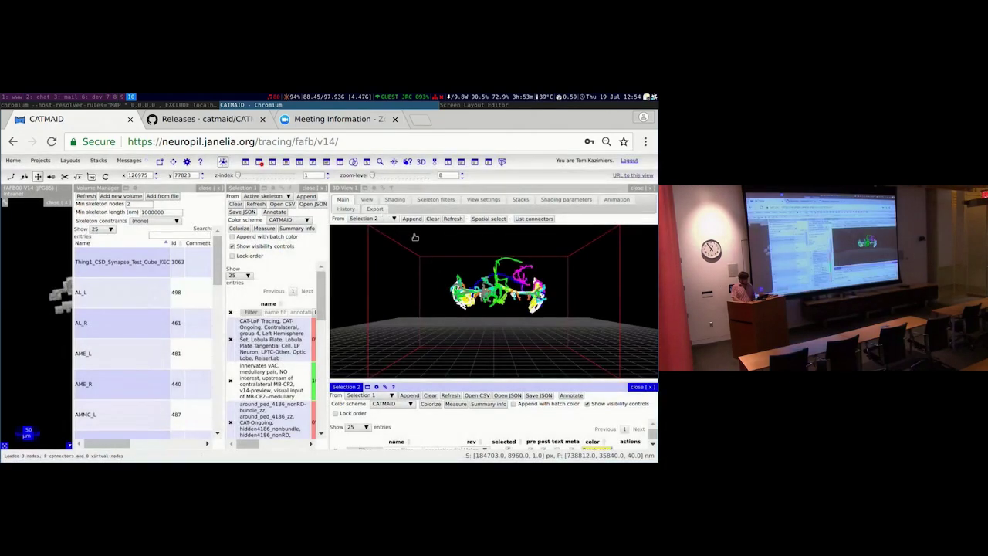
left_click(367, 200)
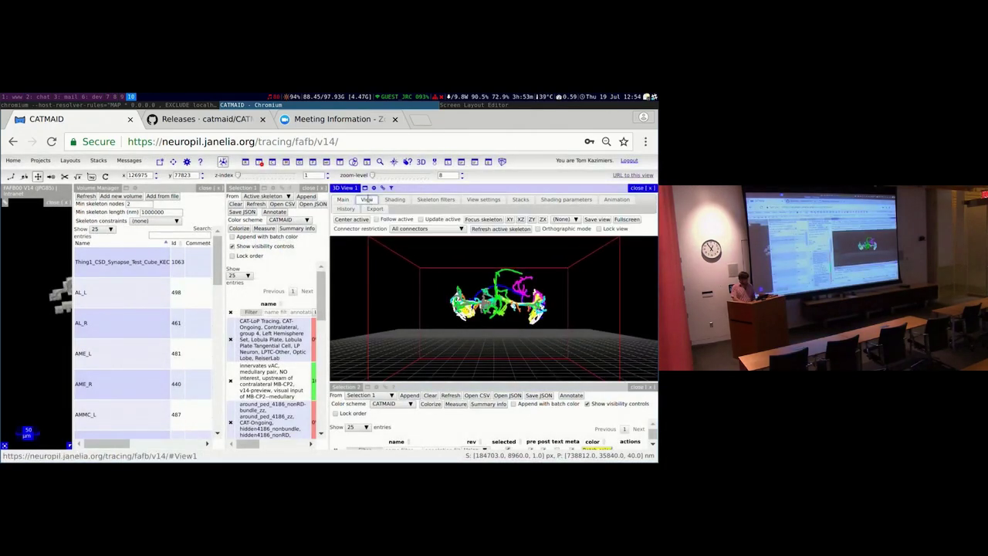
left_click(417, 202)
left_click(465, 203)
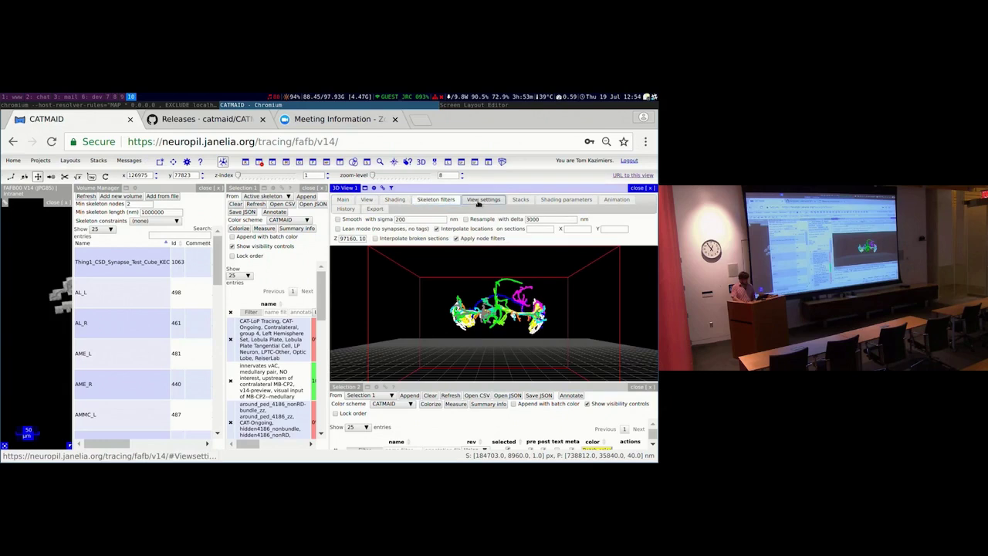
left_click(358, 222)
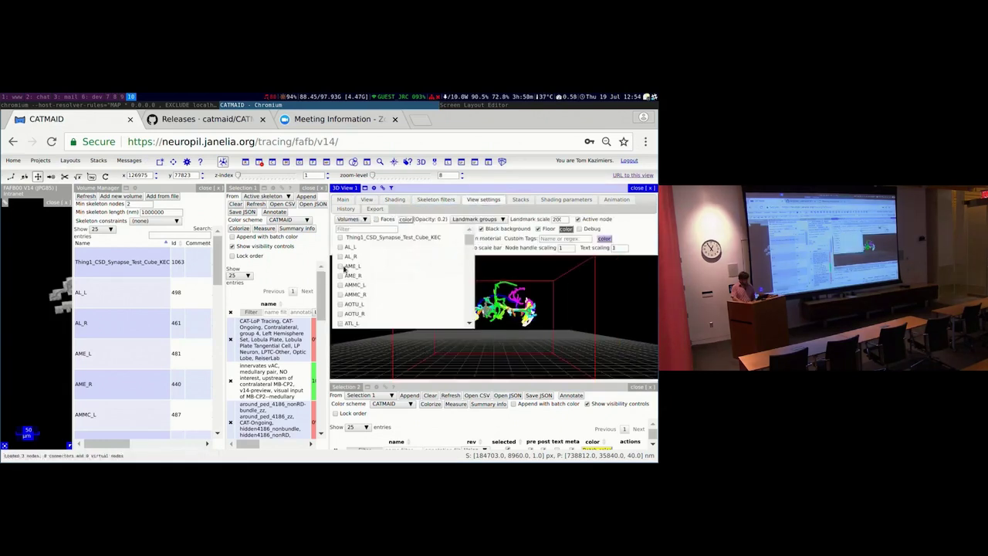
left_click(339, 266)
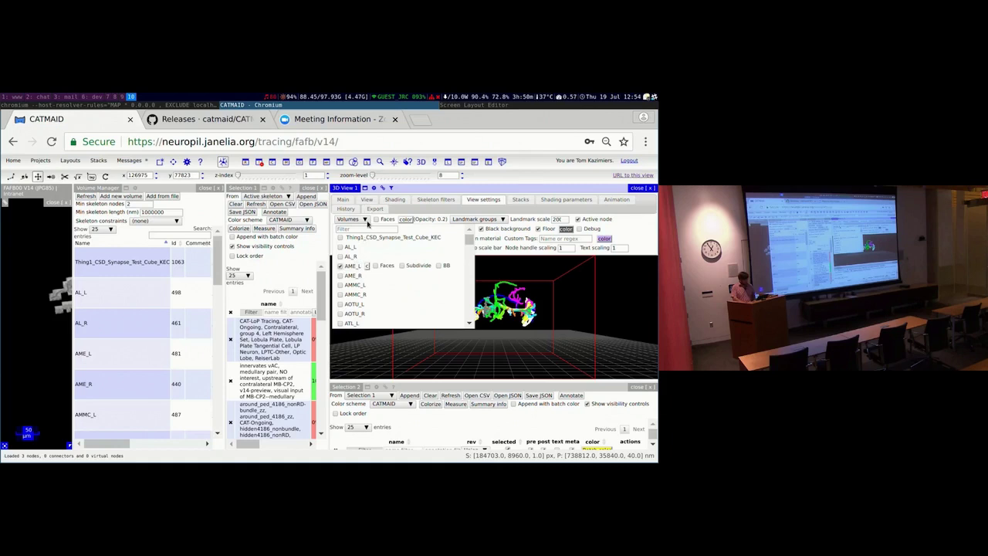
left_click(369, 220)
Orbit and zoom the 3D view to inspect the skeletons from new angles
left_click_drag(470, 287, 417, 270)
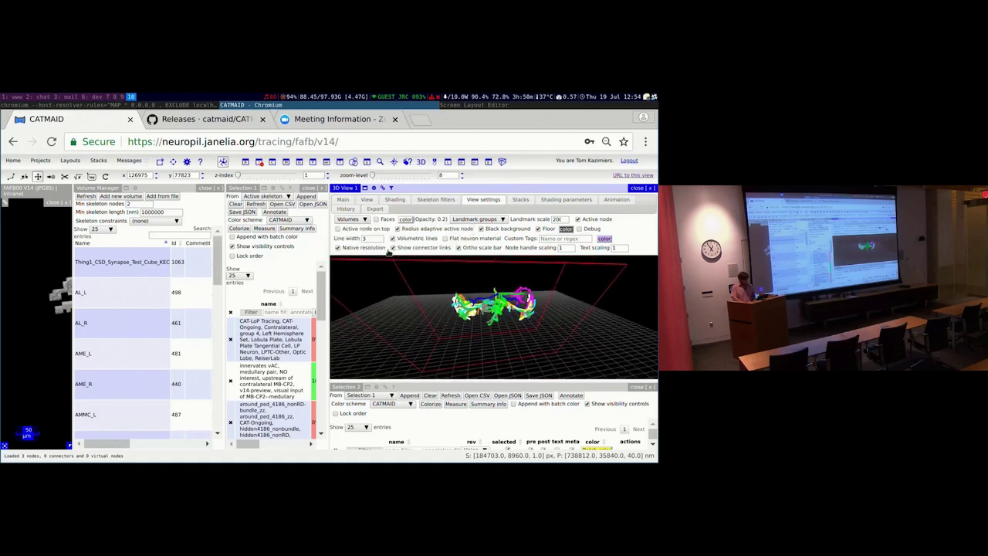
left_click(356, 221)
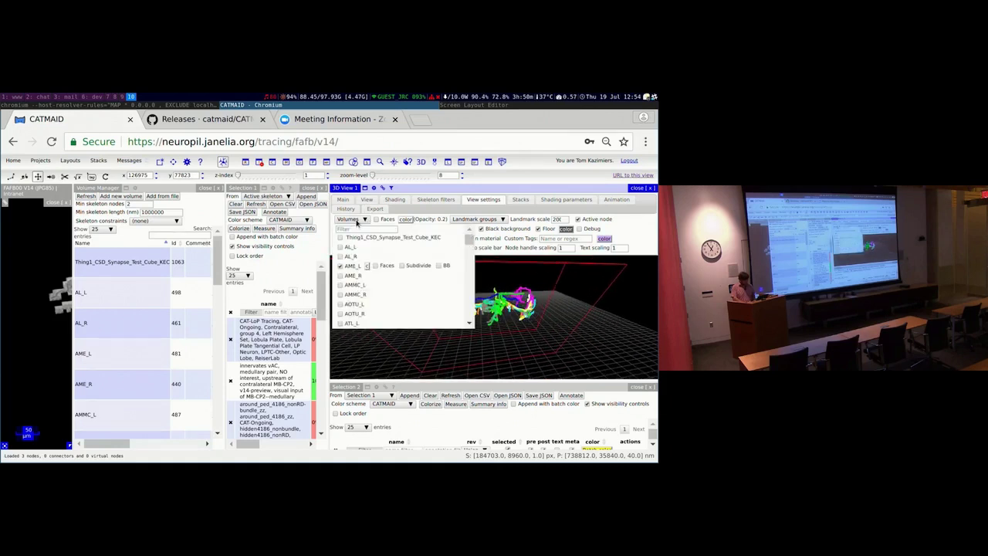
left_click(356, 221)
scroll(474, 301, "up", 5)
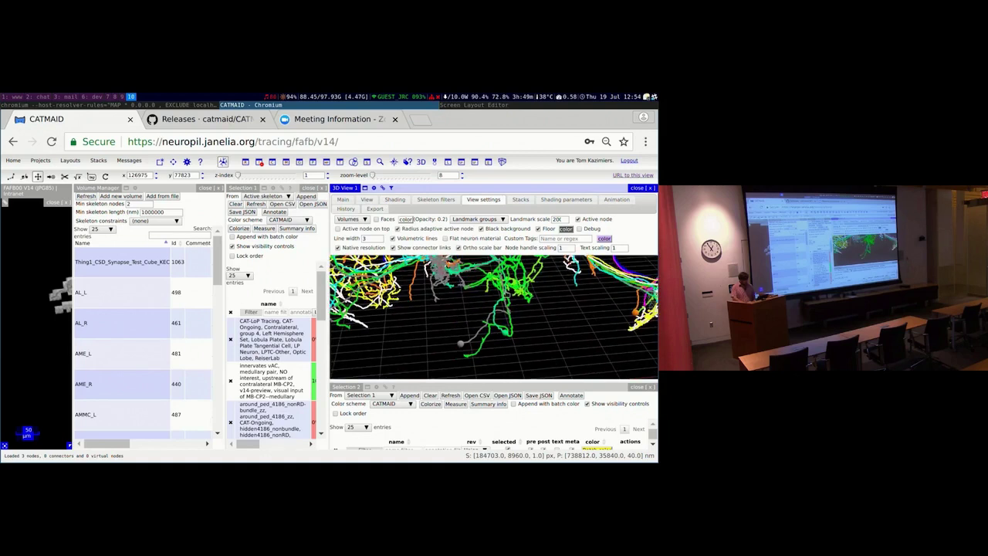
left_click_drag(462, 308, 401, 309)
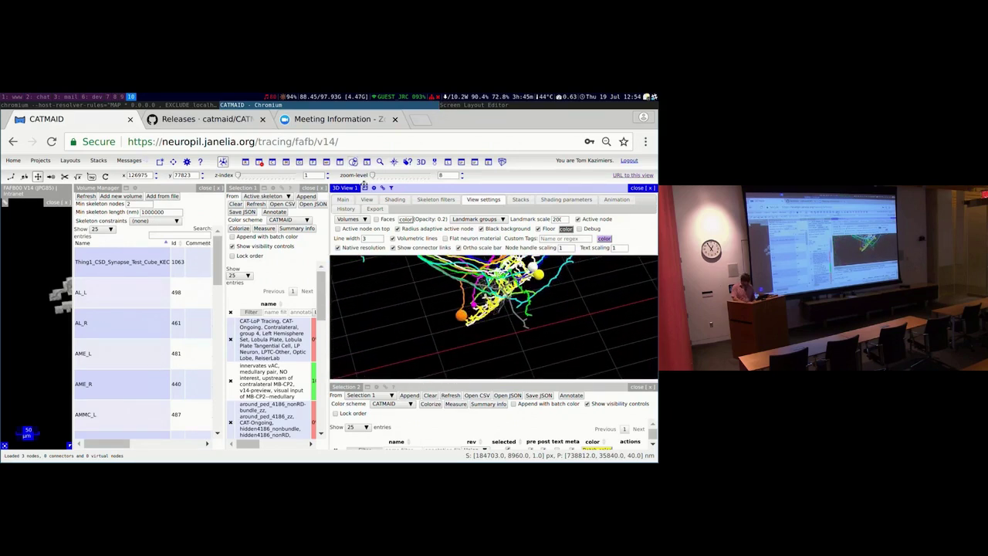
Colour the AME_L volume red in the 3D viewer, then orbit and zoom the view
left_click(365, 219)
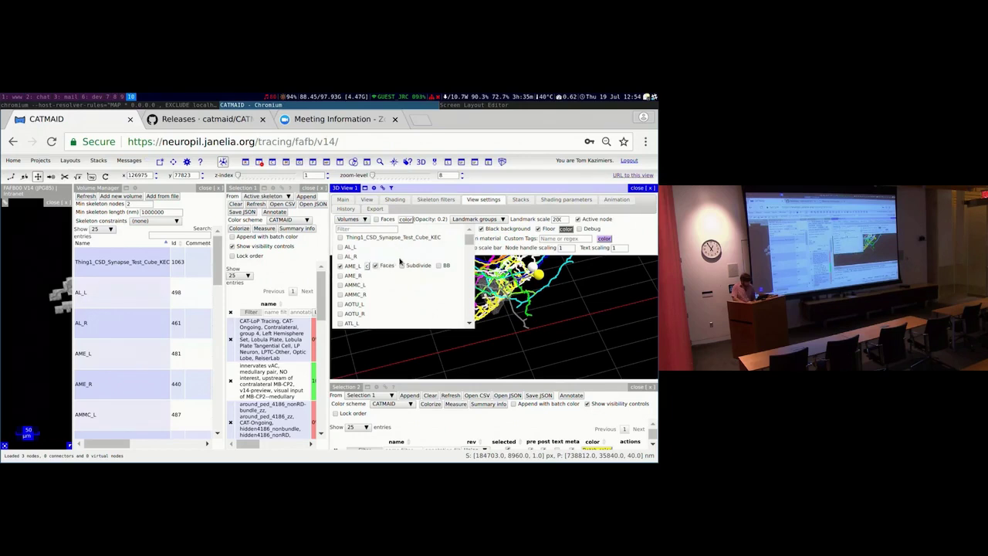
left_click(367, 265)
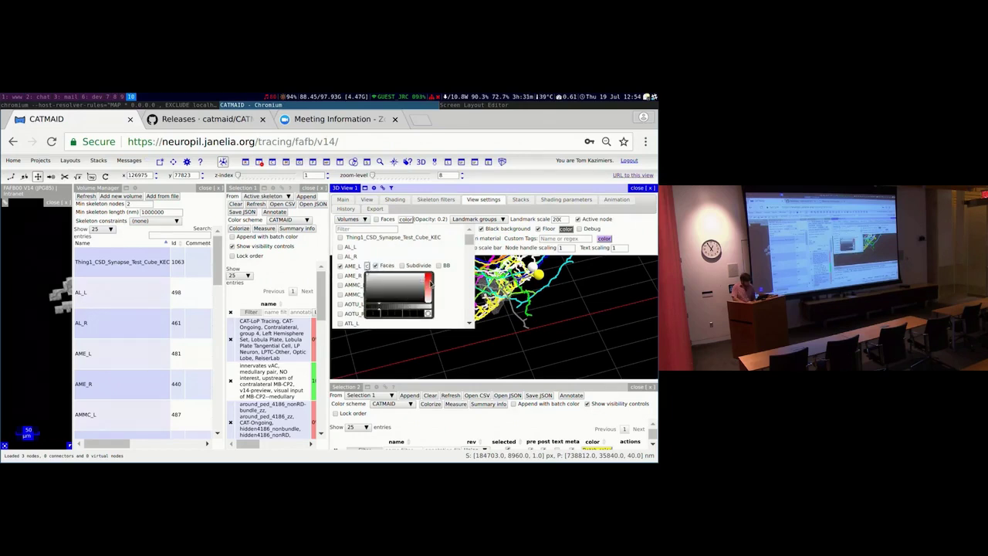
left_click(430, 283)
left_click(402, 306)
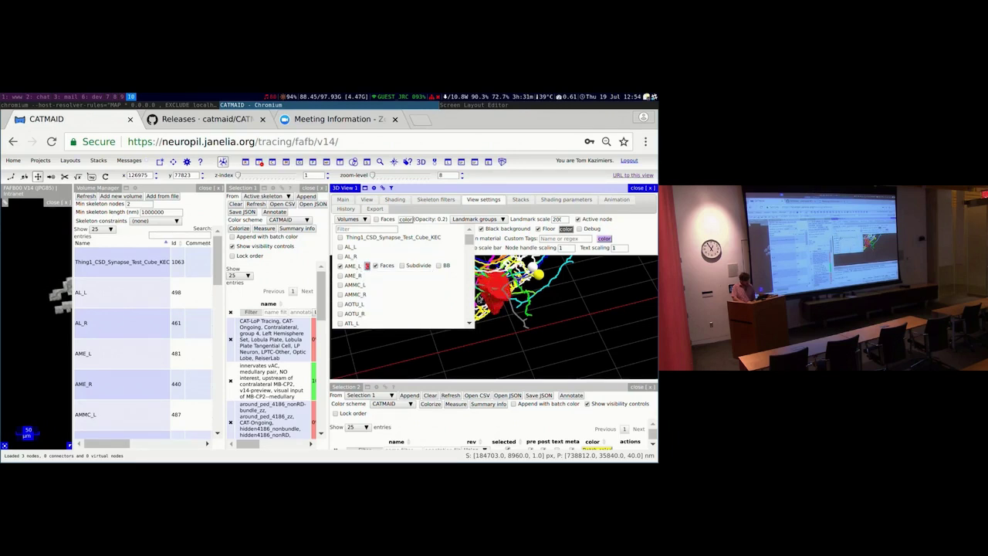
left_click(364, 221)
left_click_drag(498, 302, 426, 307)
scroll(463, 317, "up", 3)
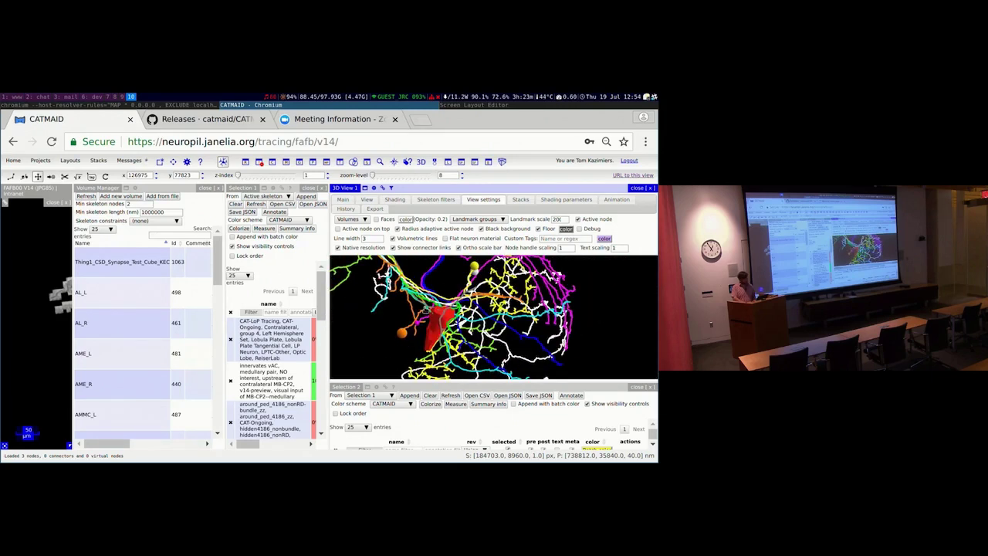
Check the 3D viewer's skeleton filters, then close the 3D viewer and Selection 2 table
left_click(391, 188)
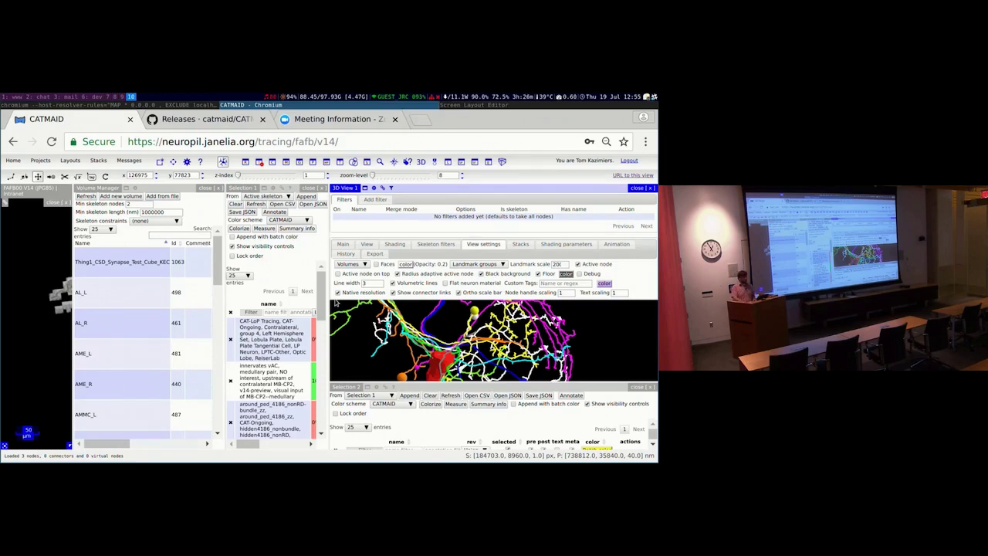
left_click(653, 188)
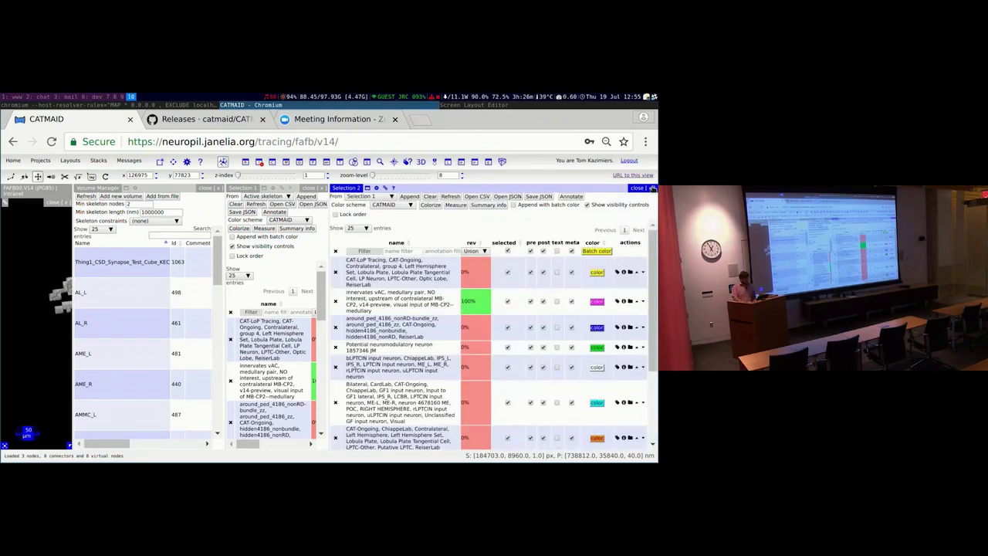
left_click(653, 187)
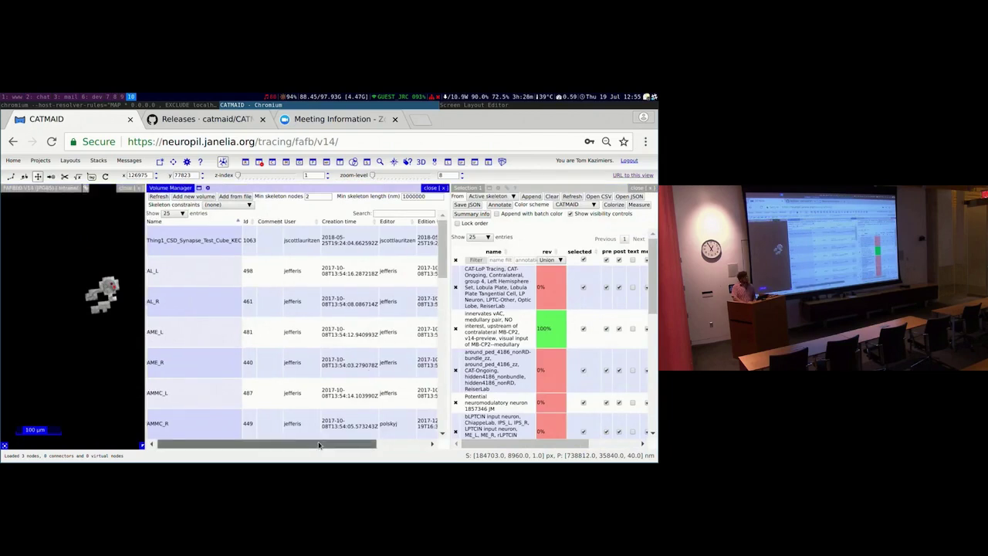
Scroll the Volume Manager table sideways and look at the Skeleton constraints choices
left_click_drag(318, 445, 357, 445)
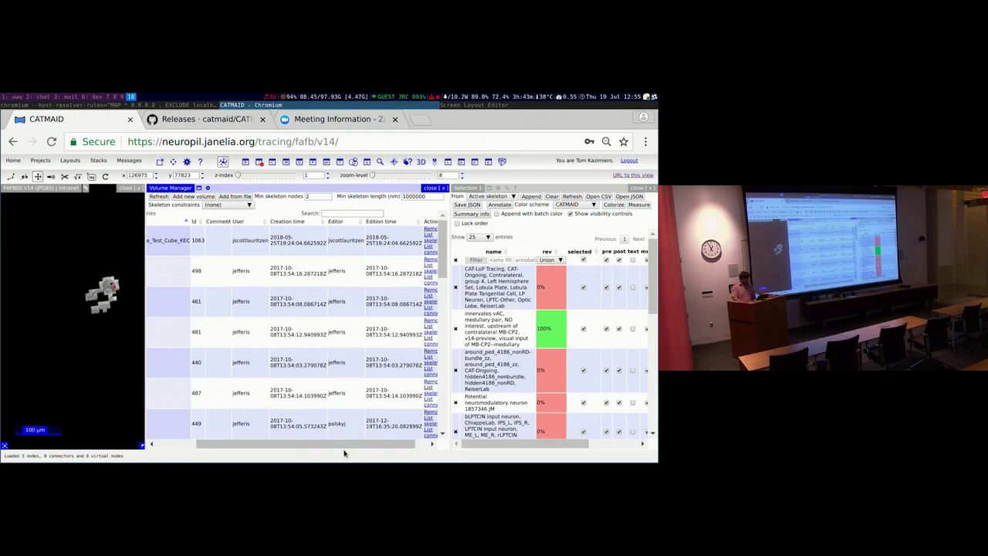
left_click_drag(347, 443, 327, 447)
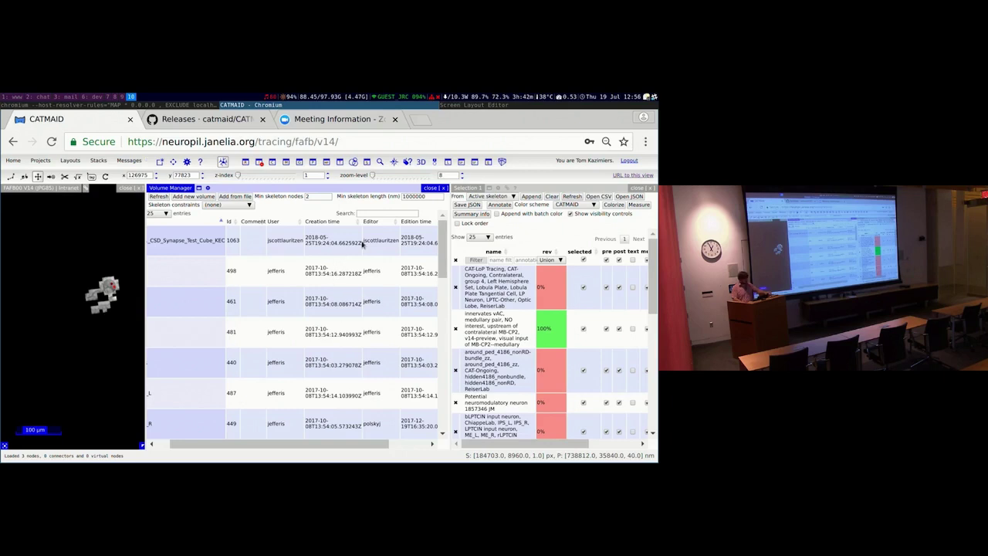
left_click(242, 207)
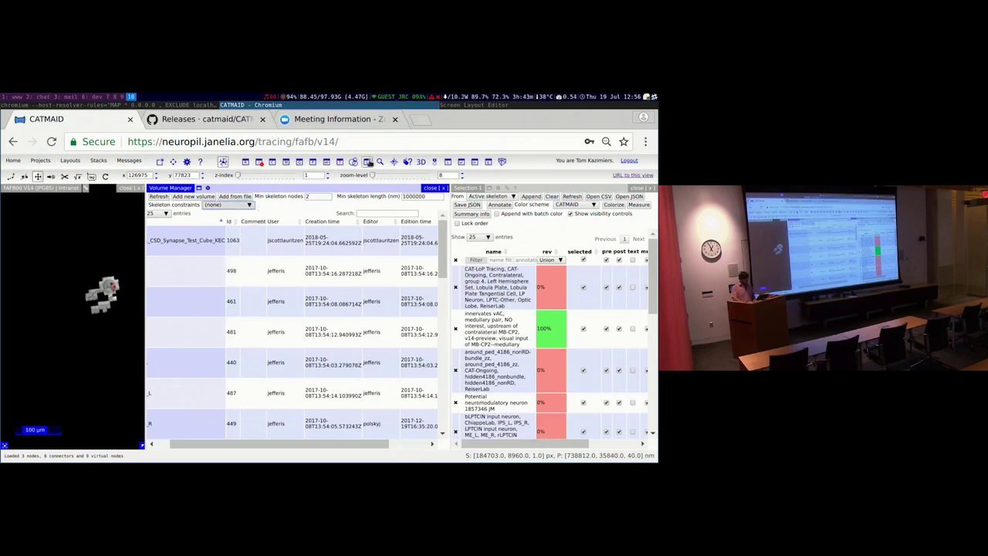
Fill a new Selection 2 from Selection 1, removing every neuron except CAT-LoP Tracing
left_click(368, 161)
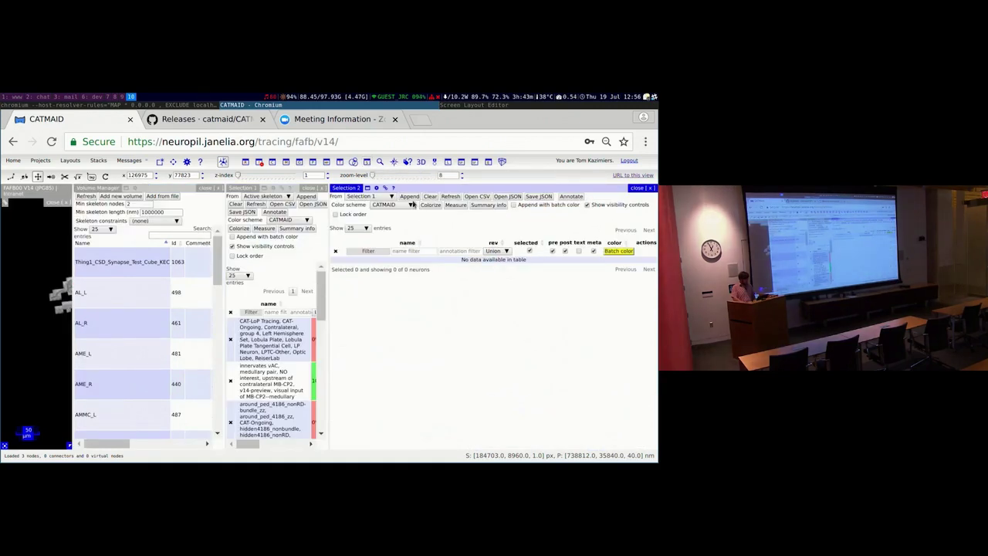
left_click(405, 199)
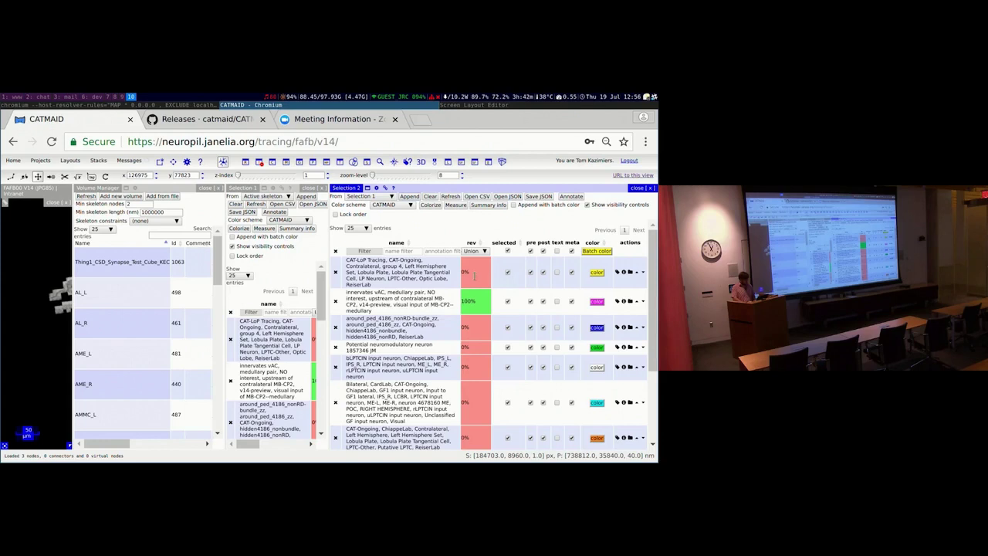
left_click(335, 301)
left_click(335, 305)
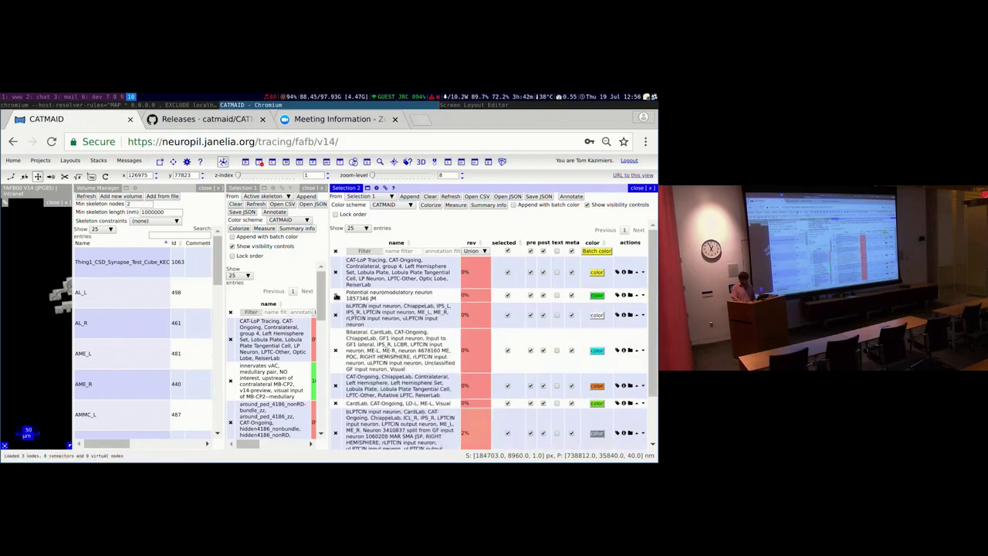
left_click(335, 295)
left_click(336, 305)
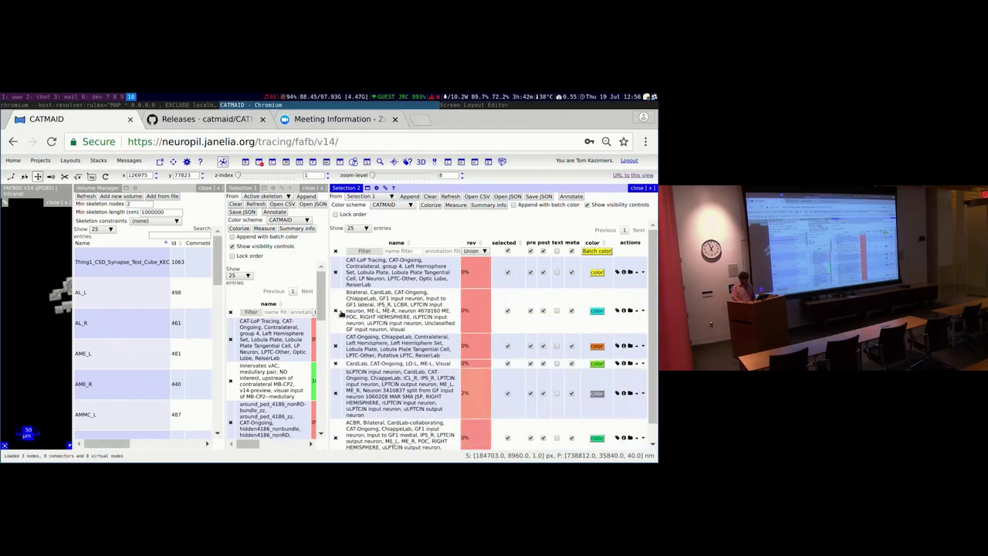
left_click(336, 309)
left_click(336, 313)
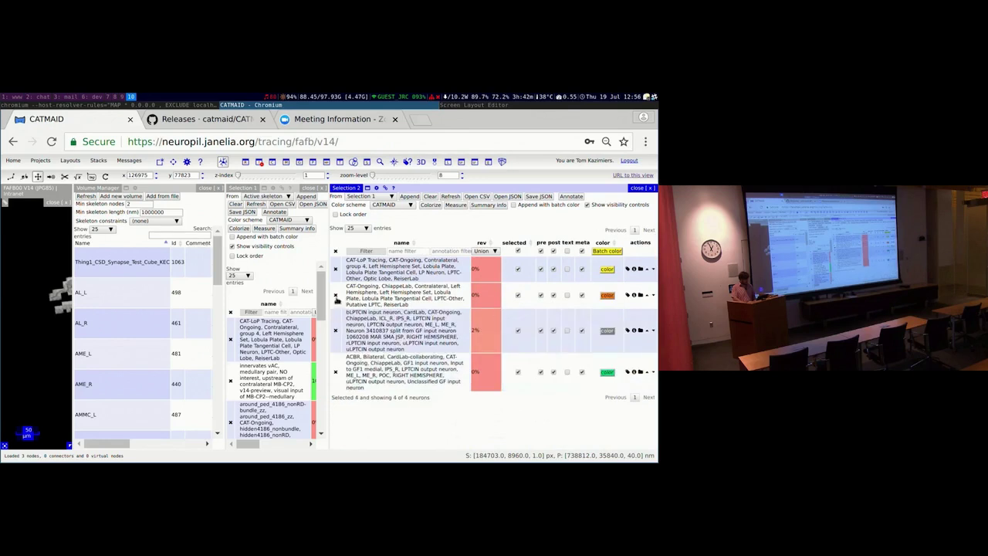
left_click(335, 295)
left_click(336, 303)
left_click(336, 301)
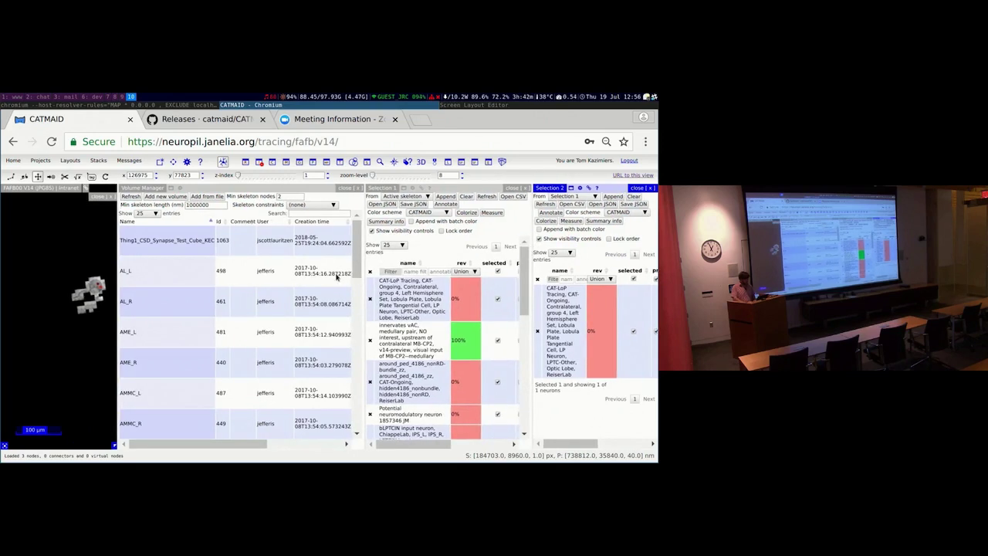
Constrain volume skeleton listing to Selection 2 and list the skeletons inside a volume
left_click(332, 206)
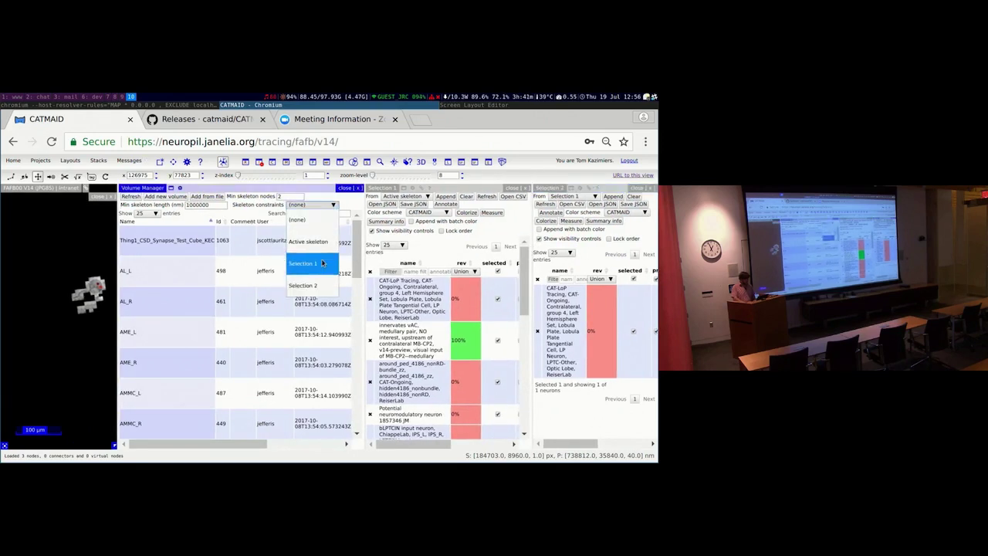
left_click(324, 286)
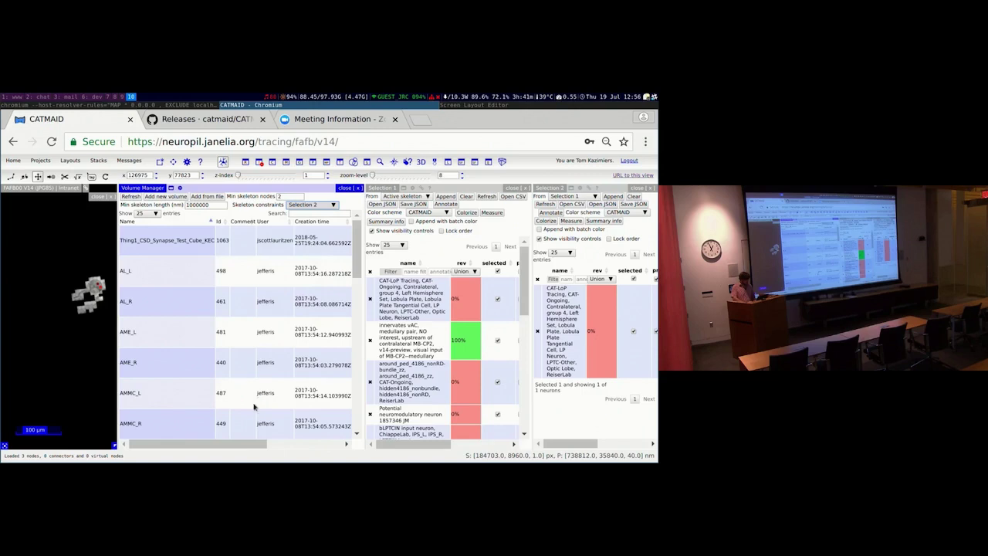
right_click(254, 445)
left_click(251, 445)
left_click_drag(251, 445, 302, 443)
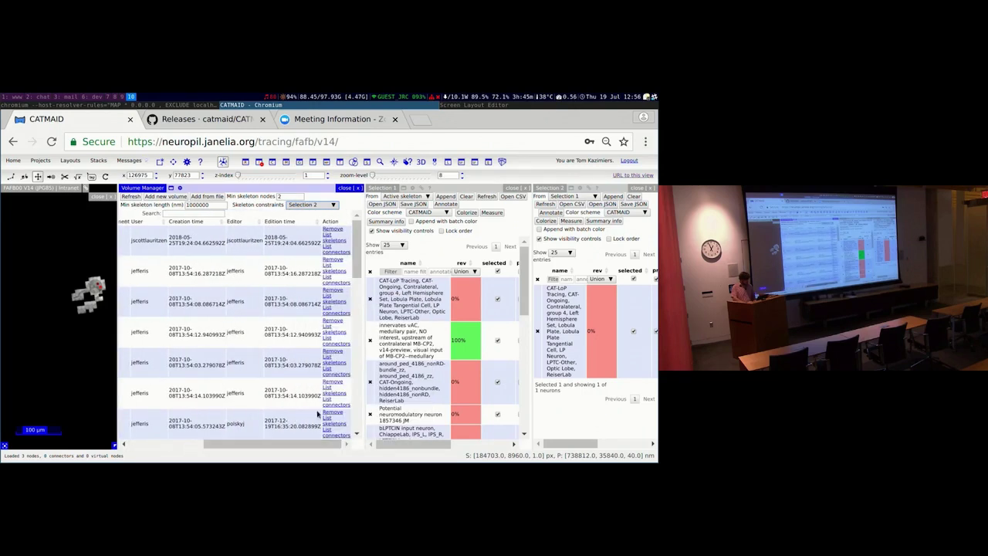
left_click(332, 331)
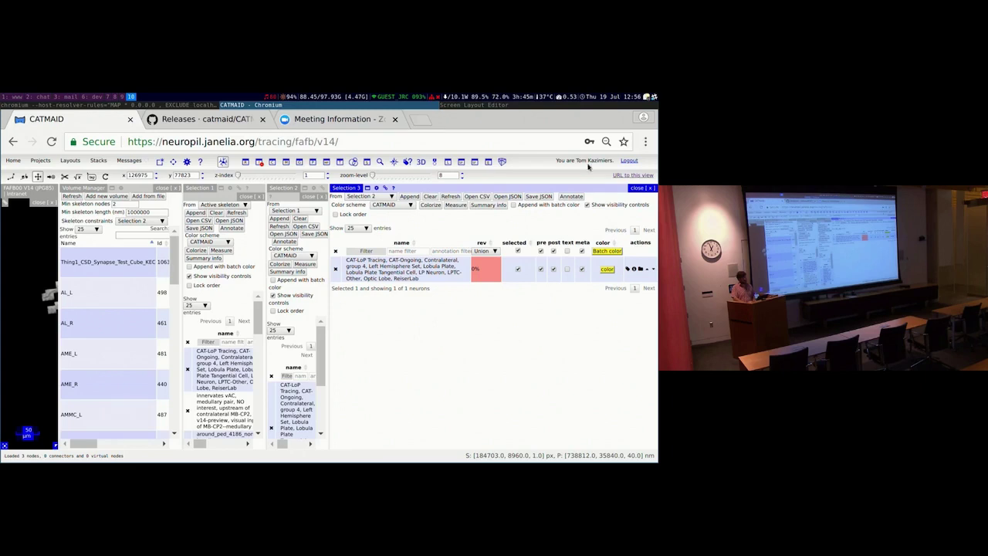
Close the Selection 3, Selection 2 and Selection 1 tables
left_click(647, 188)
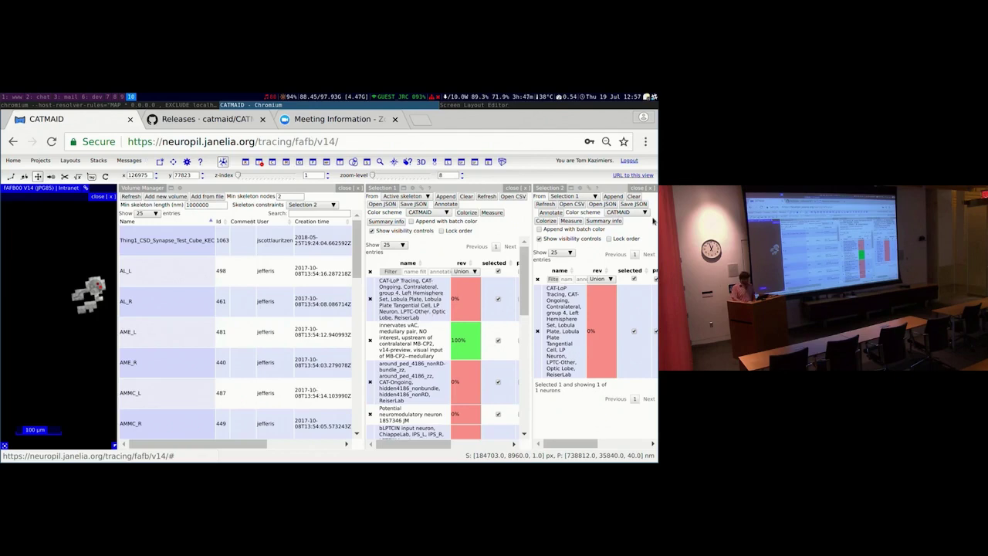
left_click(650, 188)
left_click(648, 188)
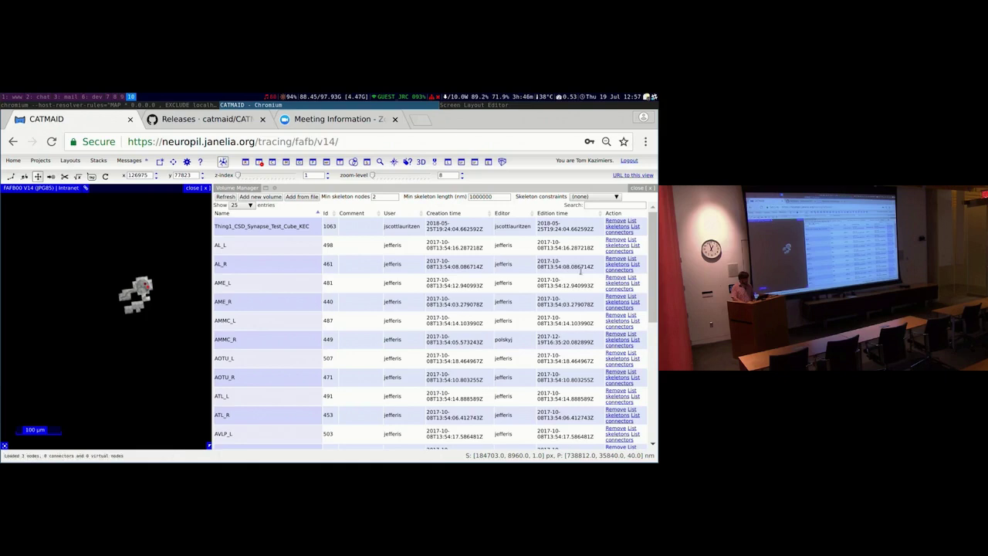
List AME_L's connectors, then its 10 skeletons, and return to the GitHub releases page
left_click(625, 291)
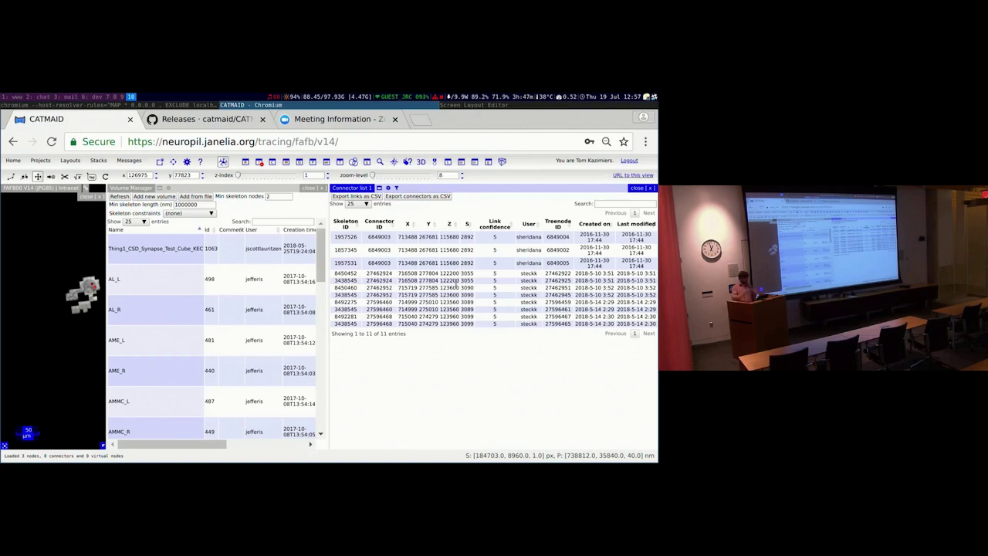
left_click(639, 188)
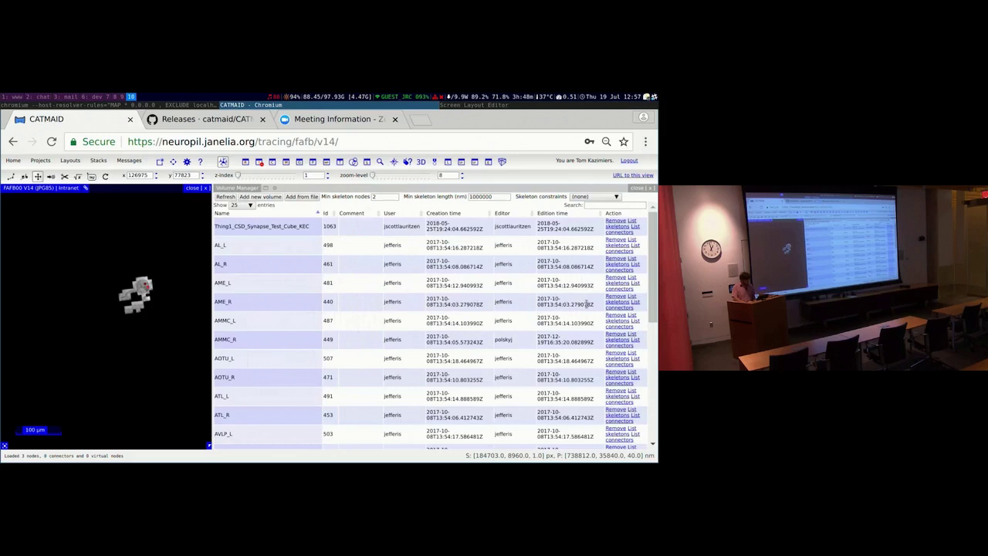
left_click(633, 283)
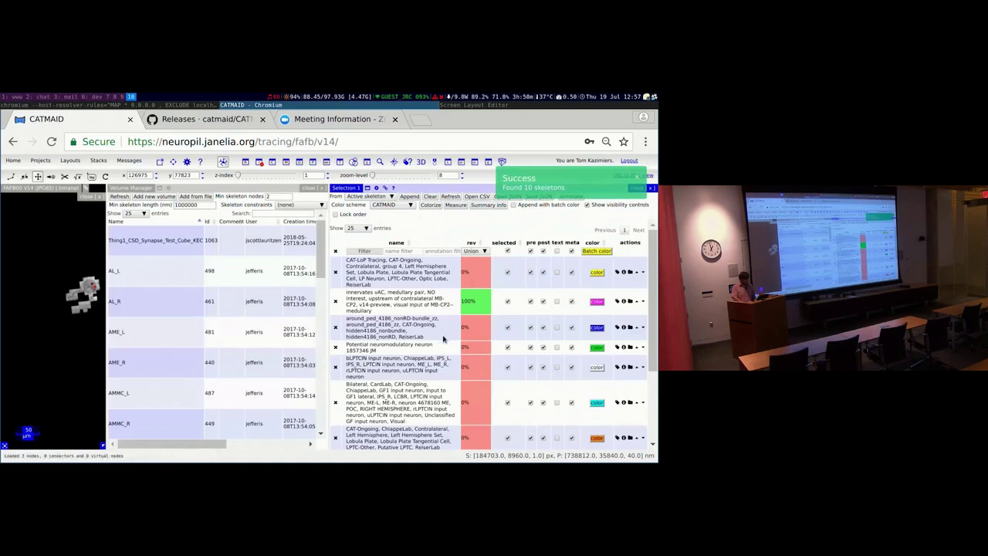
key("ctrl+Tab")
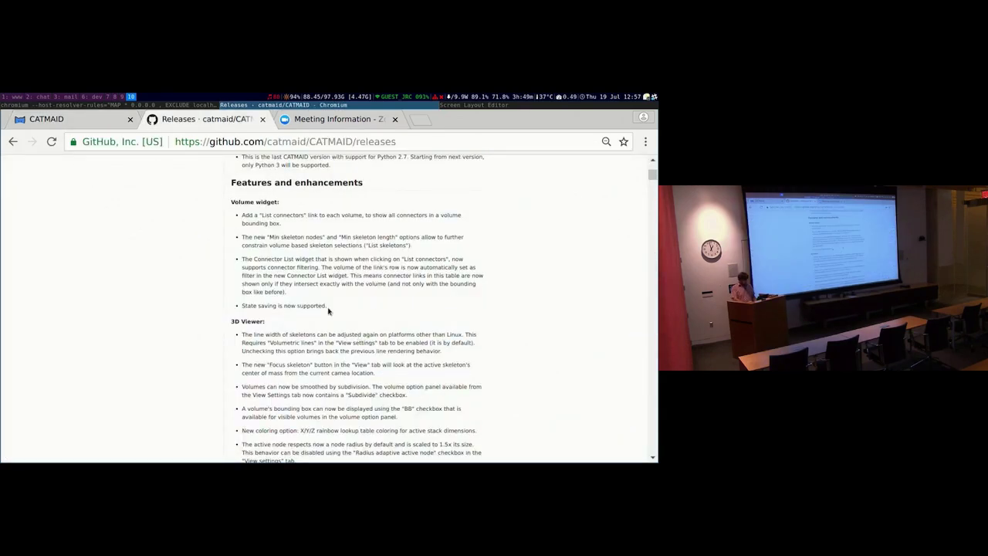
Scroll through the release notes' 3D Viewer section, then go back to the CATMAID tracing tab
scroll(328, 311, "down", 1)
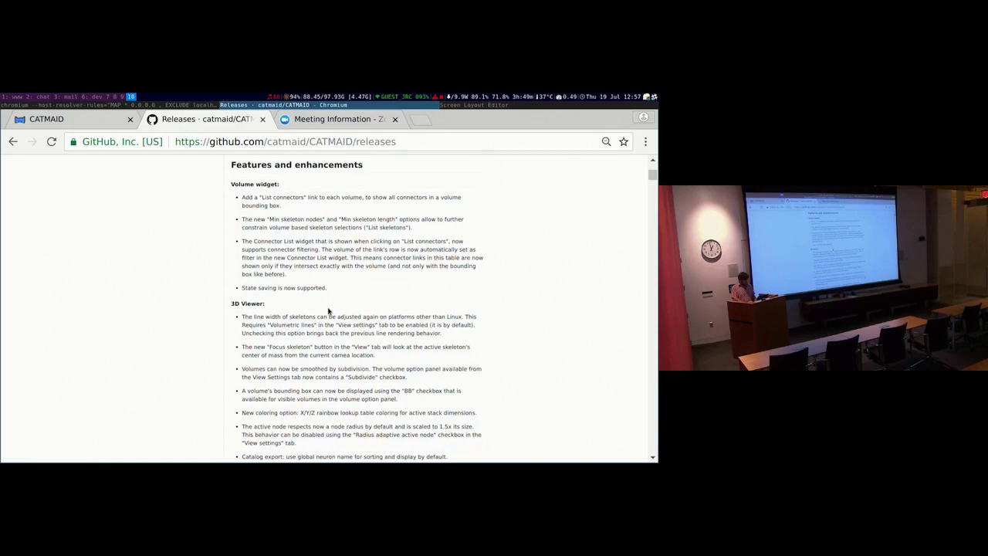
scroll(328, 311, "down", 1)
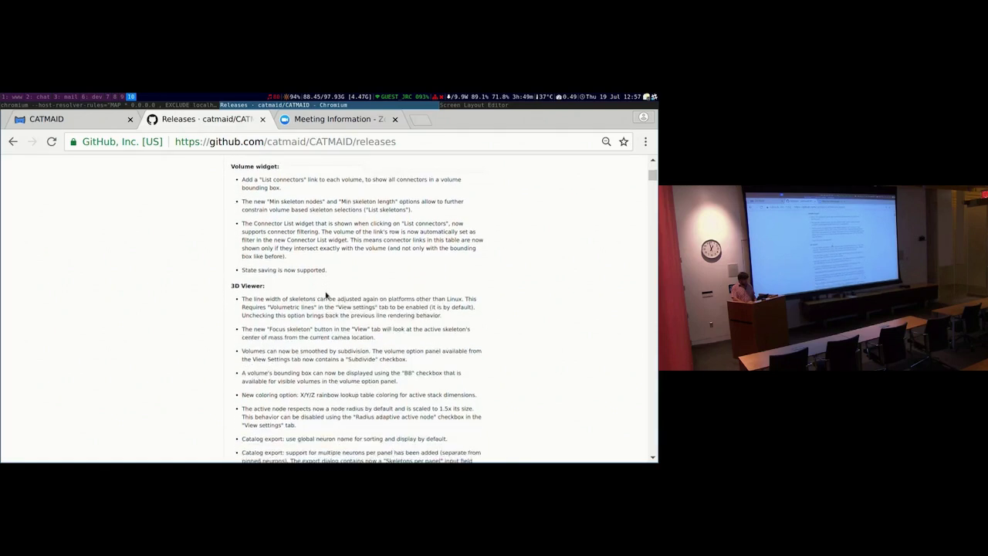
left_click(38, 123)
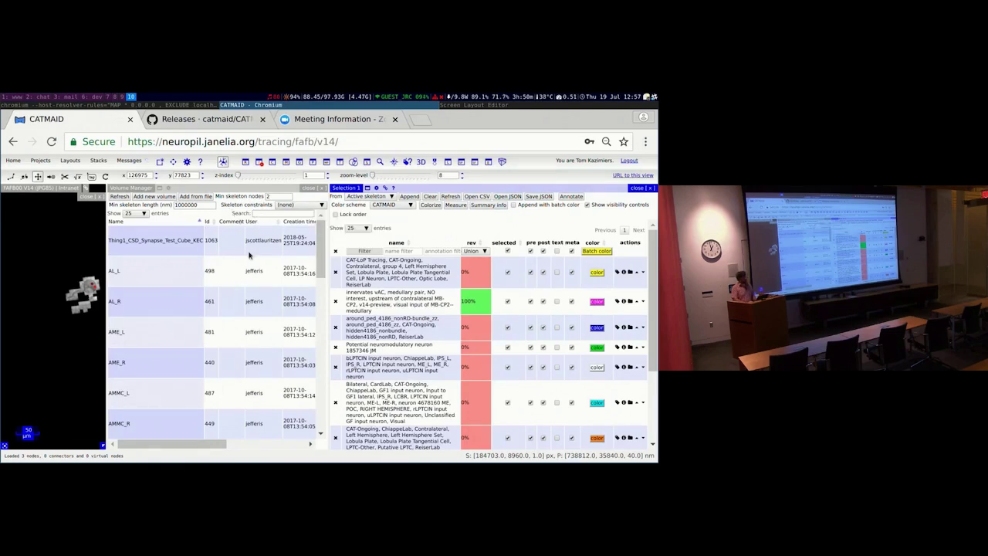
Tab Selection 1 together with the Volume Manager and show the Volume Manager's widget-state options
left_click(159, 188)
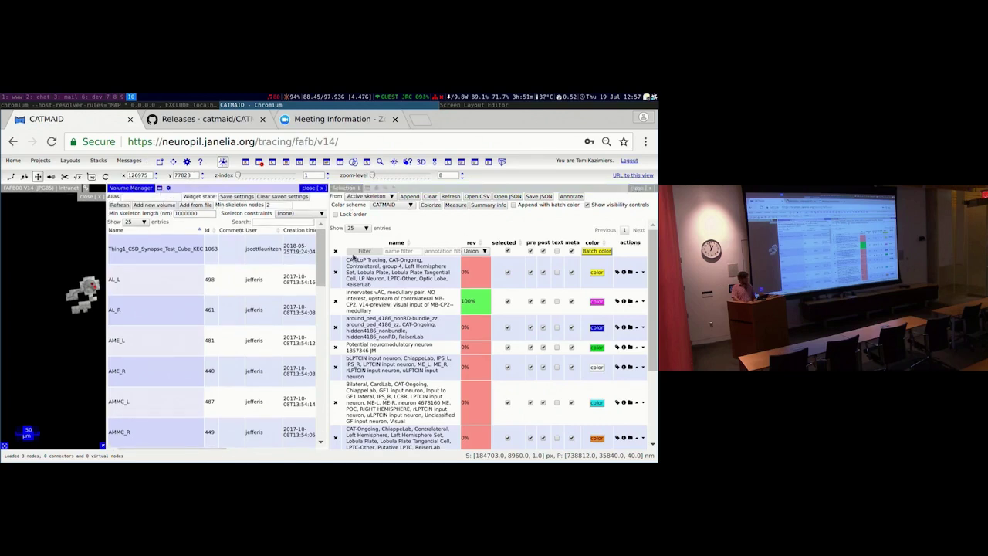
left_click_drag(468, 192, 262, 275)
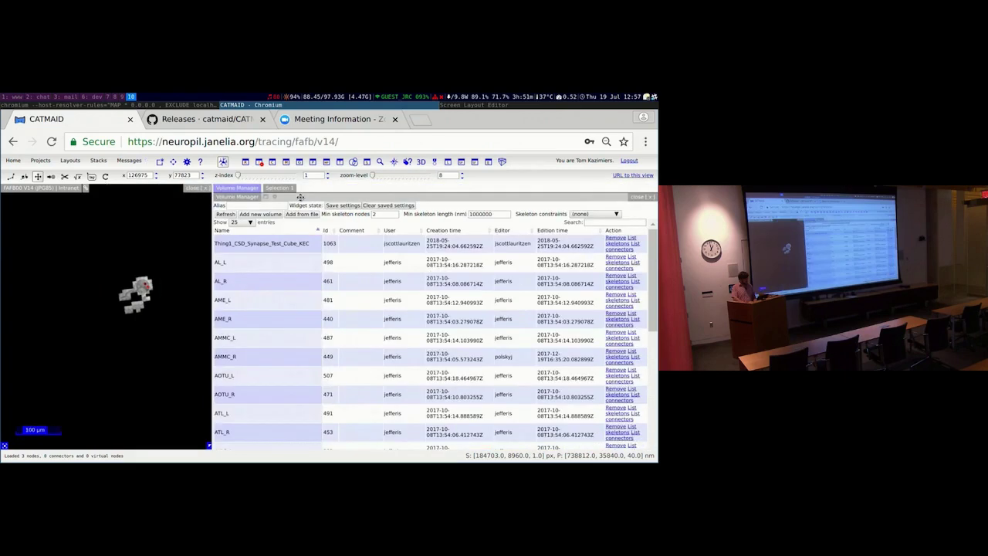
left_click(266, 197)
left_click(267, 199)
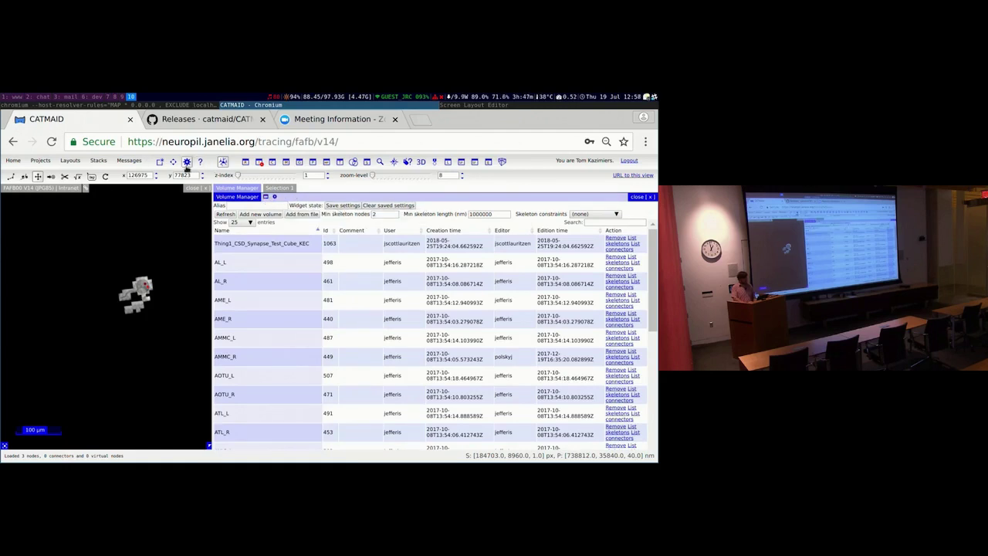
left_click(245, 164)
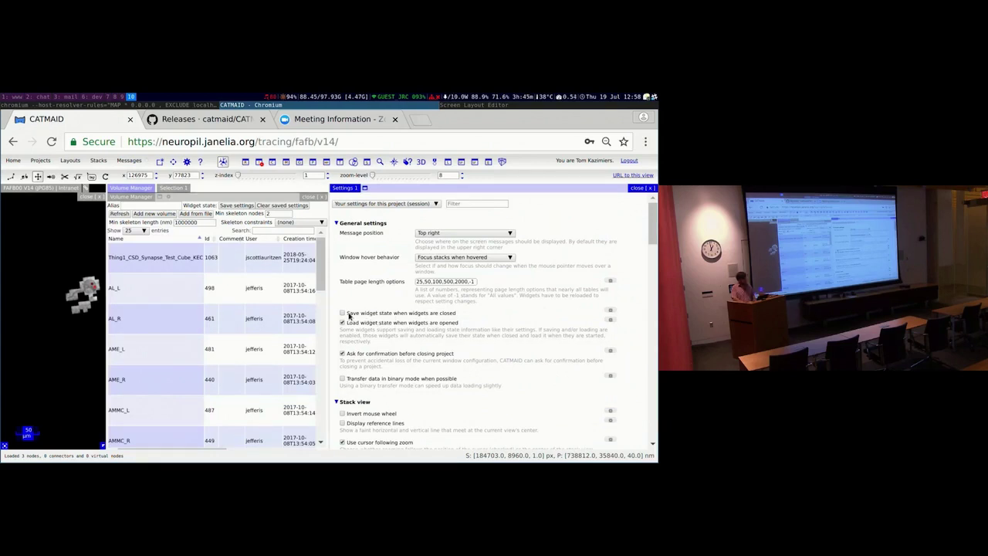
left_click_drag(348, 313, 444, 316)
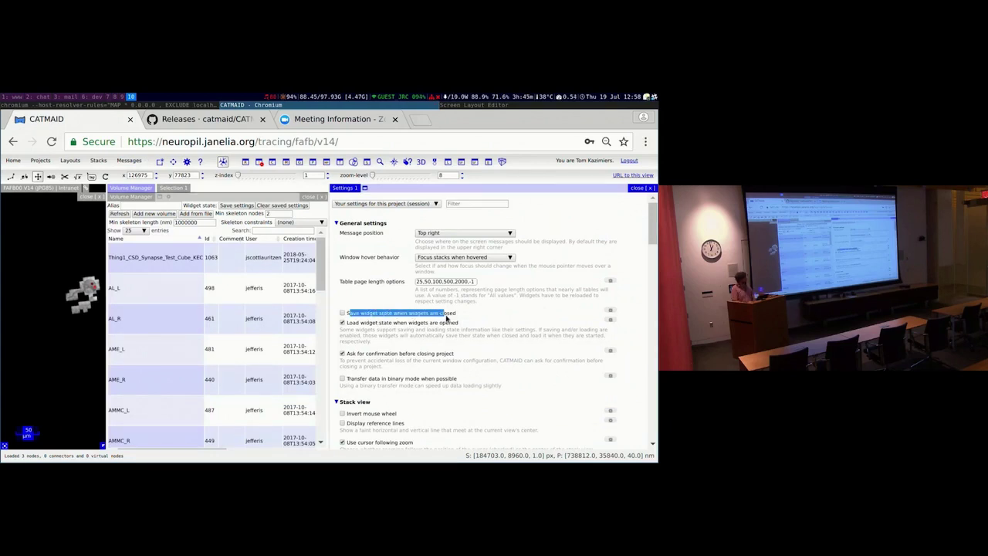
left_click(441, 316)
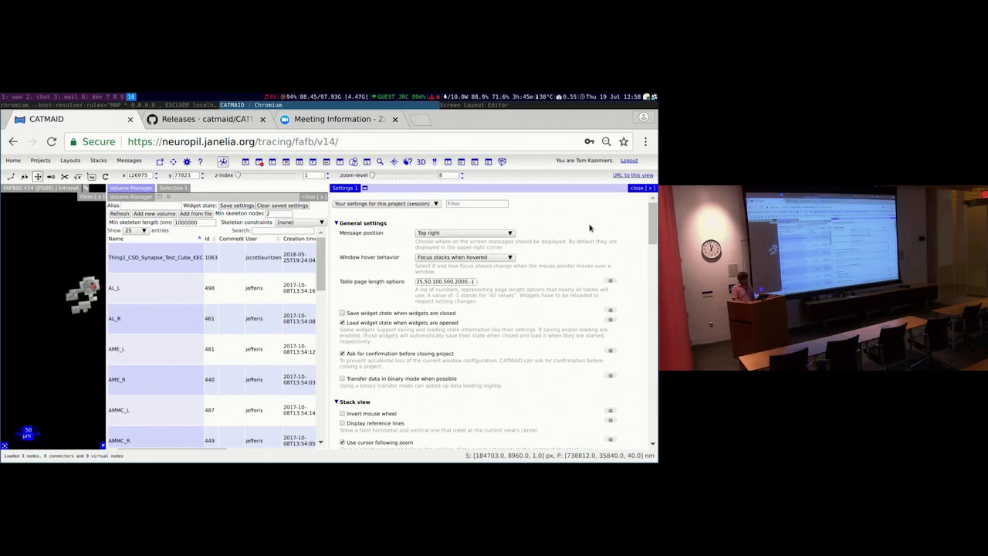
left_click(415, 312)
left_click(639, 187)
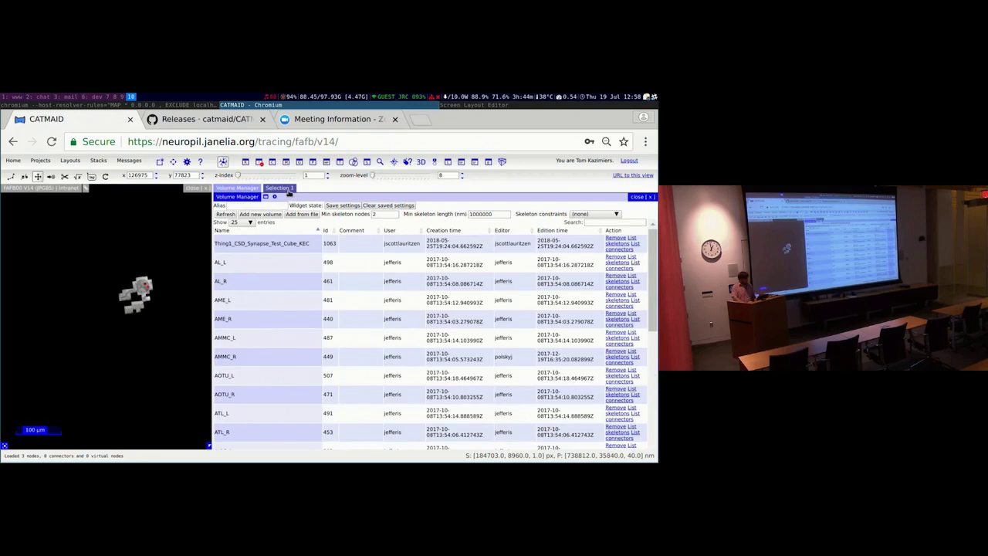
left_click(288, 191)
Scroll the GitHub release notes, then return to CATMAID's Selection 1 list of 10 neurons
key("ctrl+Tab")
scroll(348, 231, "down", 3)
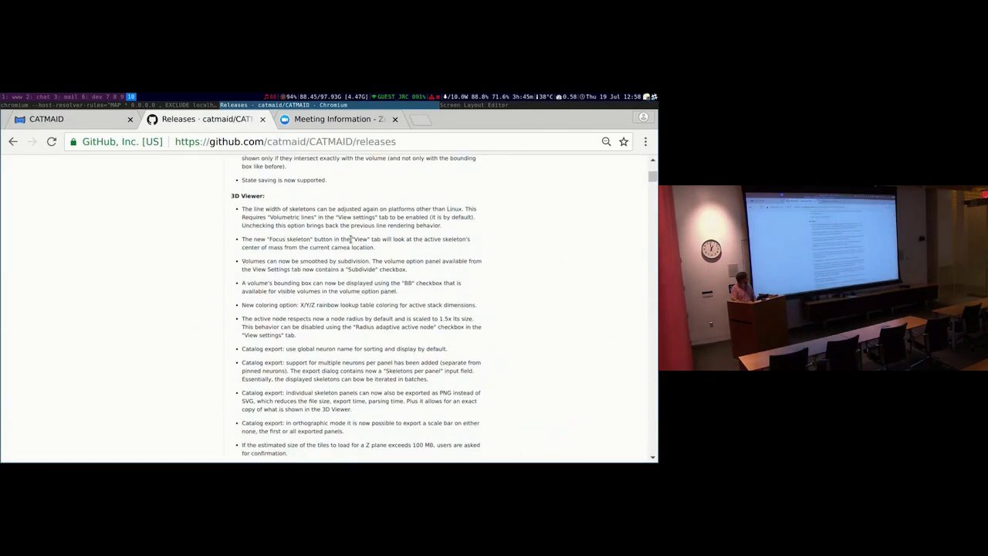
scroll(351, 239, "down", 1)
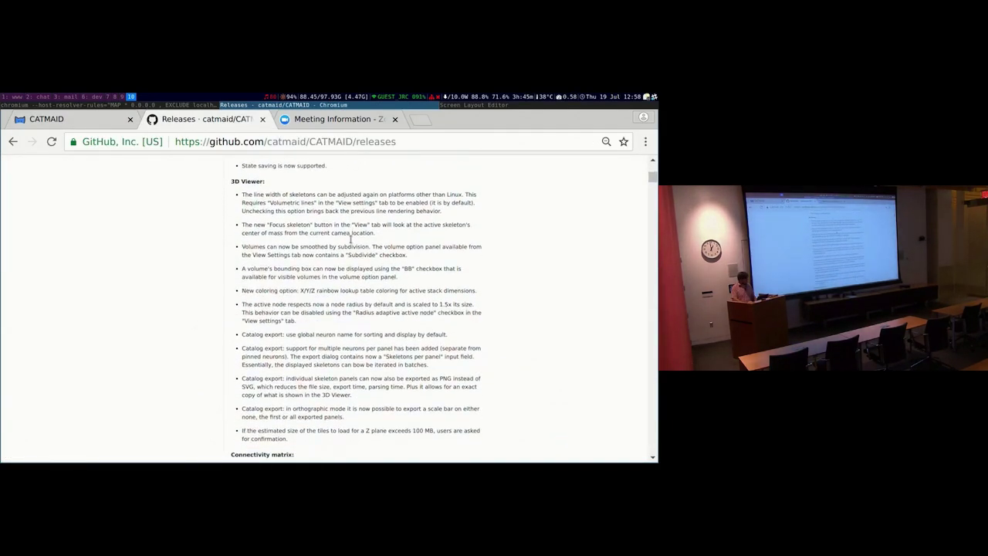
left_click(93, 124)
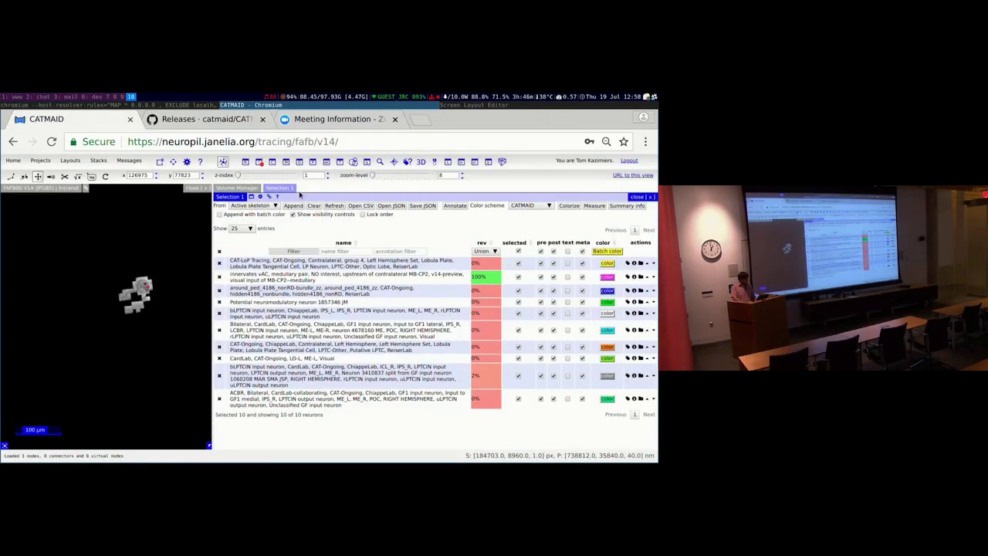
Open a 3D View, load the ten selected skeletons in their own colours, and zoom in
left_click(246, 188)
left_click(278, 190)
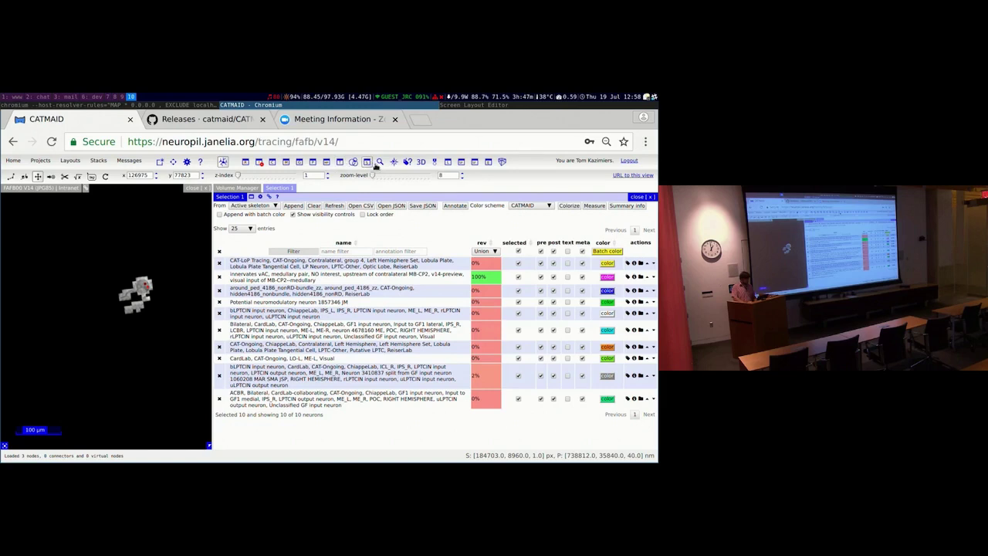
left_click(423, 163)
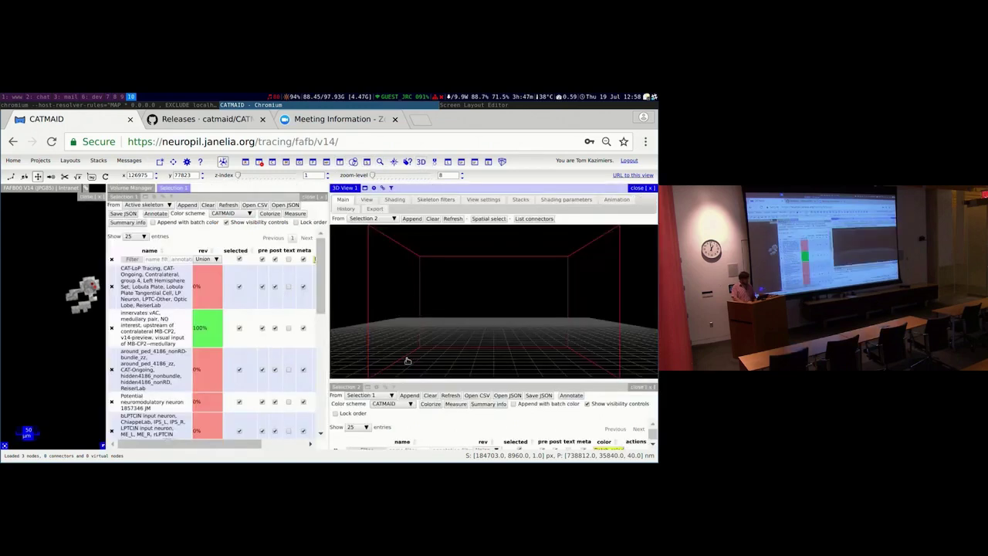
right_click(408, 397)
left_click(408, 397)
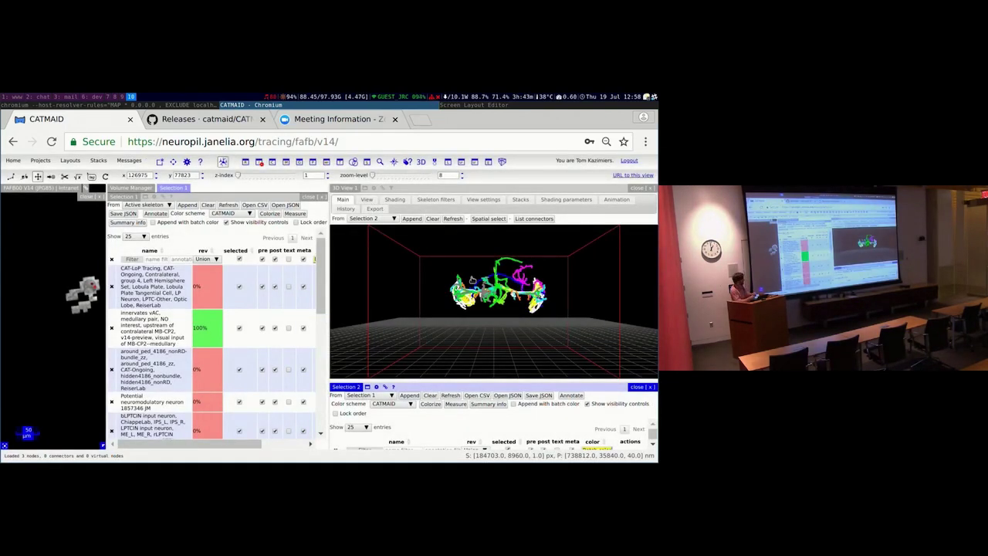
scroll(516, 319, "up", 2)
scroll(517, 317, "up", 4)
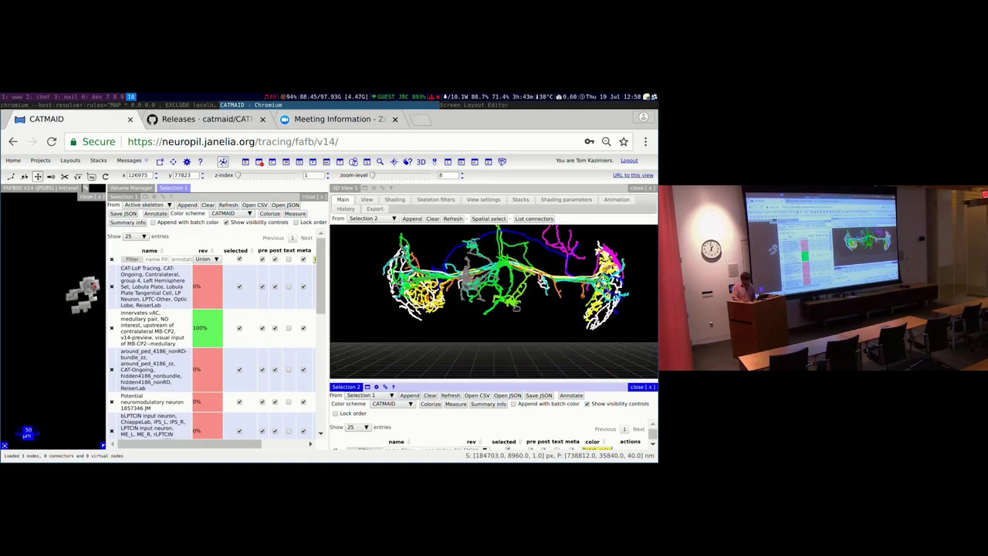
Set the 3D View's line width to 2 and switch off volumetric lines
left_click(486, 199)
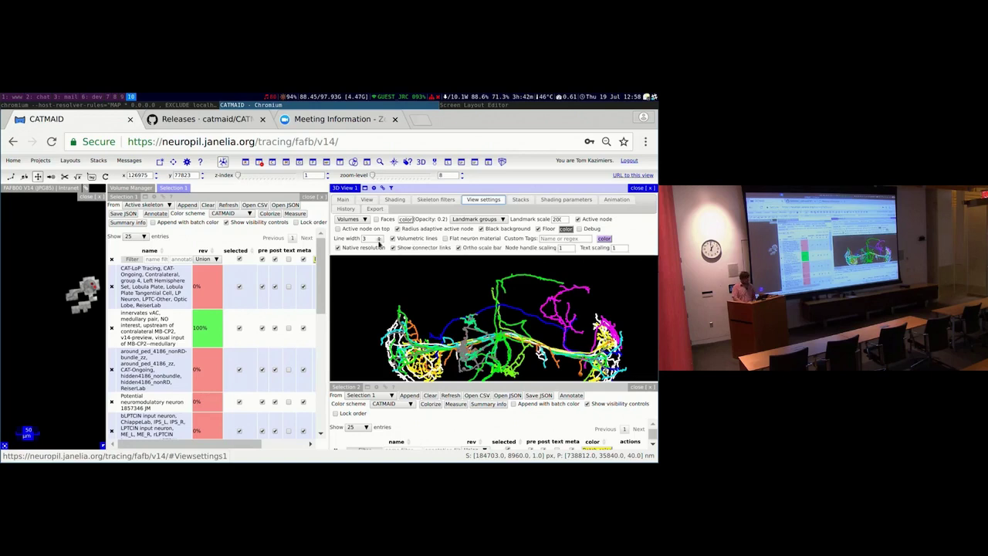
left_click(378, 240)
left_click(378, 240)
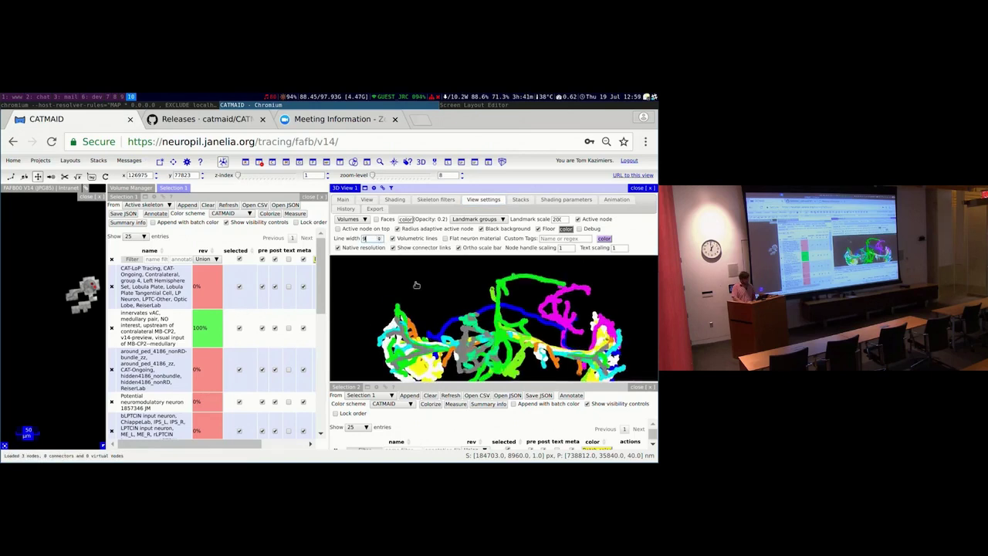
left_click_drag(414, 282, 377, 253)
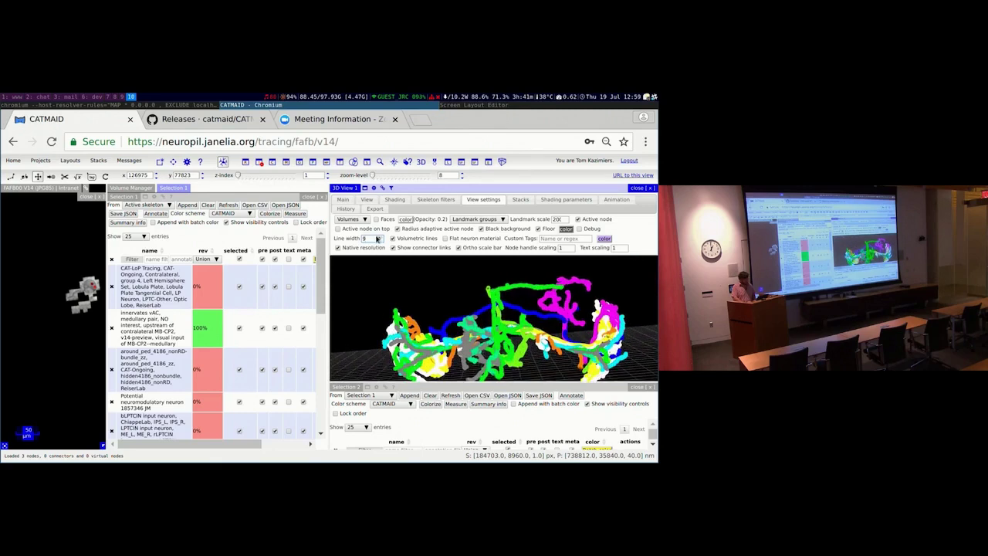
left_click(379, 241)
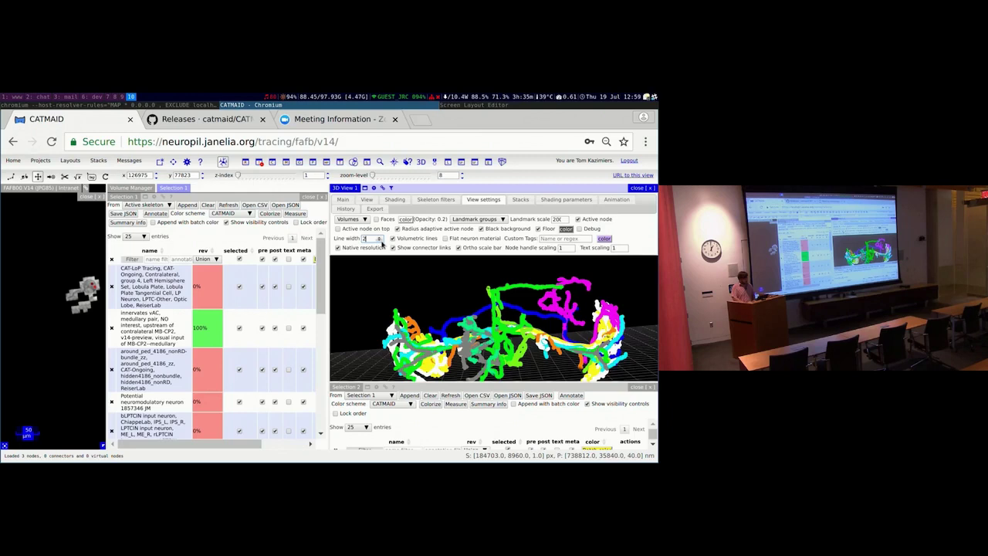
mouse_move(406, 283)
left_mouse_down()
mouse_move(456, 316)
mouse_move(410, 286)
left_mouse_up()
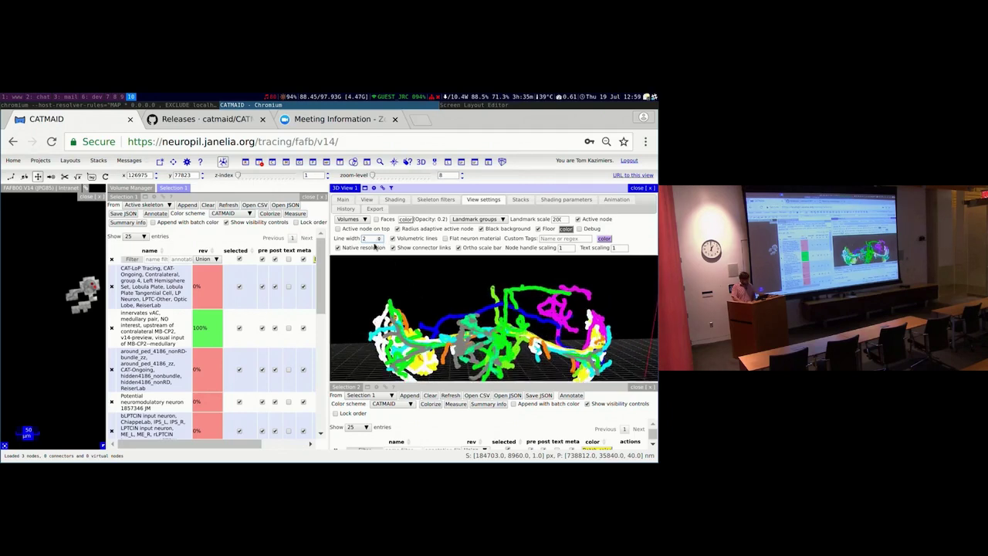
key("Return")
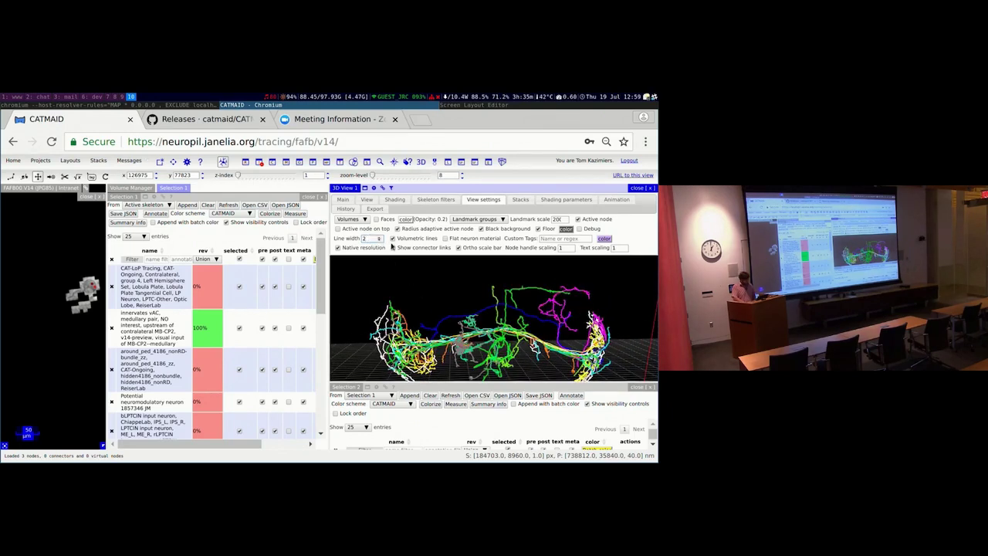
left_click(394, 240)
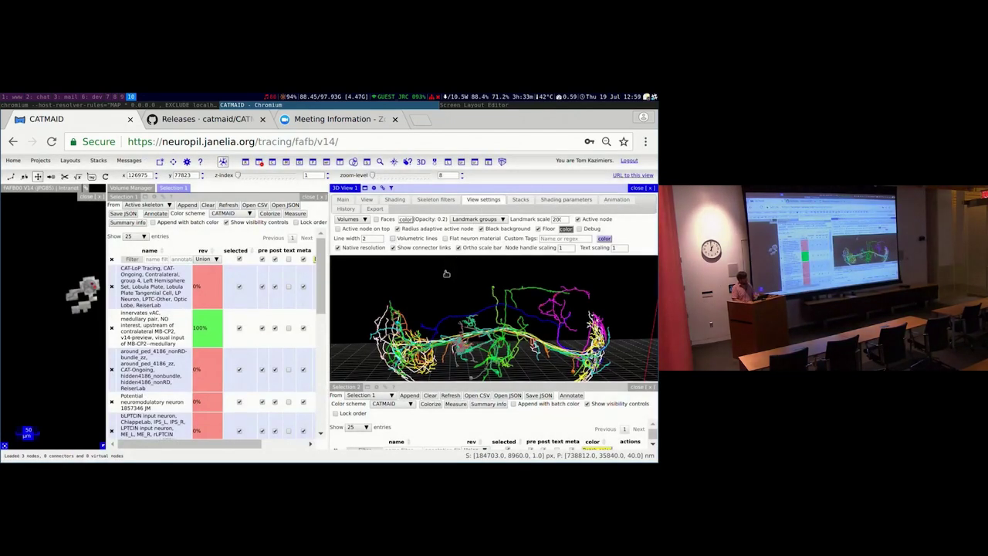
Look over the 3D View's Export options, then return to its View settings
left_click(374, 209)
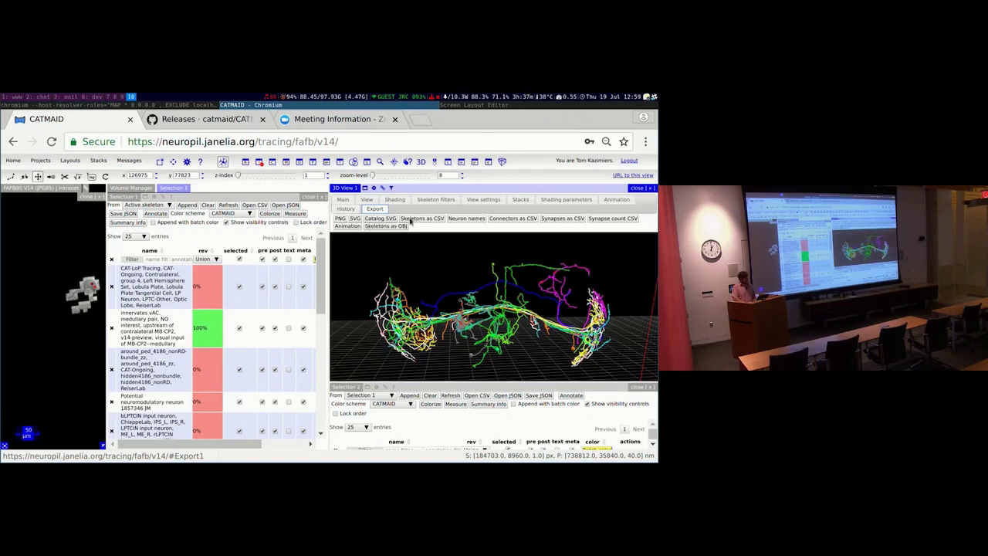
left_click(378, 209)
left_click(487, 200)
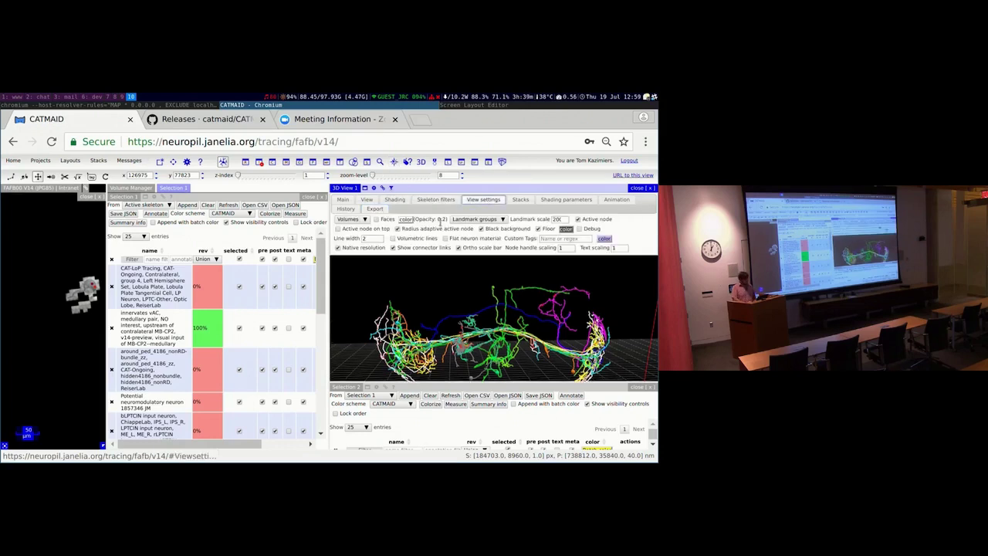
right_click(417, 235)
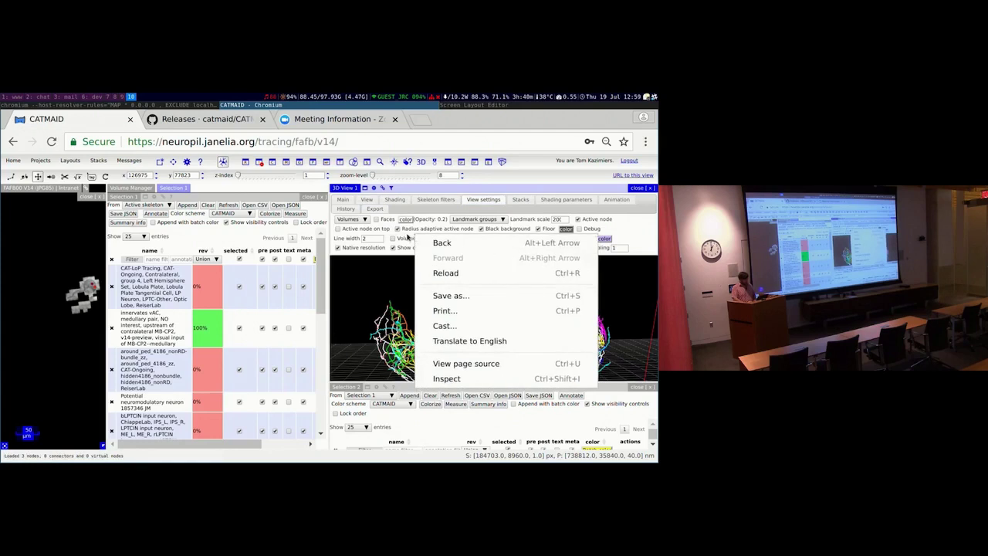
left_click(400, 241)
Turn volumetric lines back on, start an SVG export, and dismiss the export dialog
left_click(399, 240)
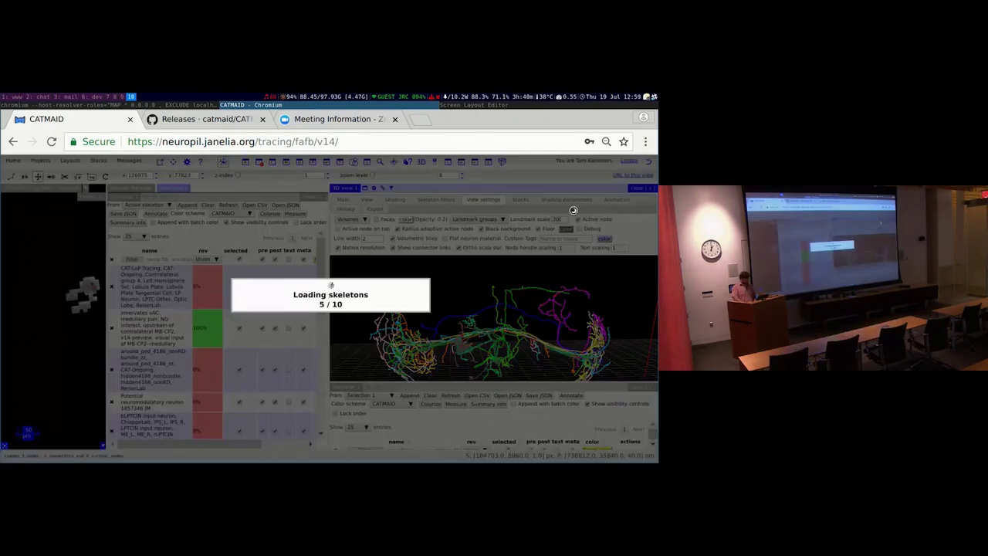
left_click(374, 209)
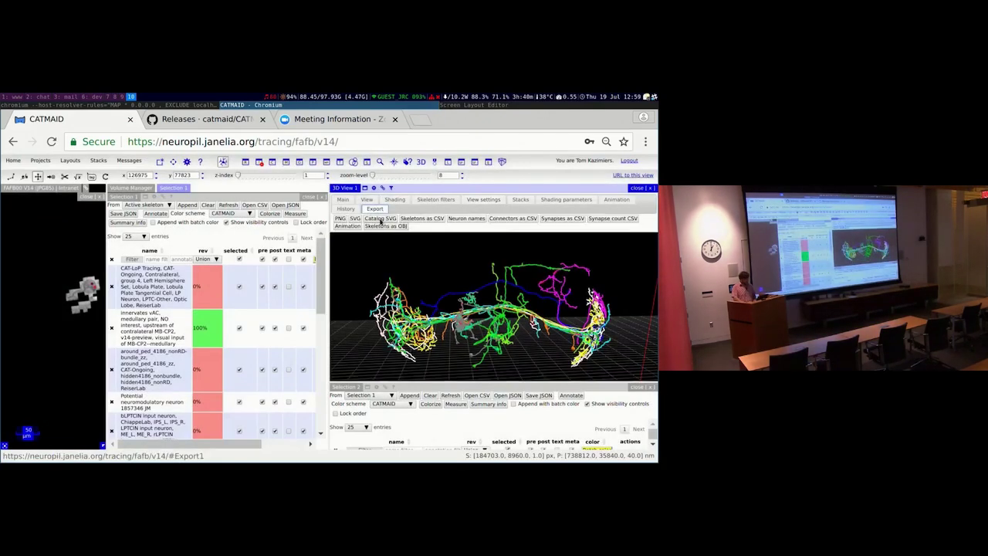
left_click(357, 218)
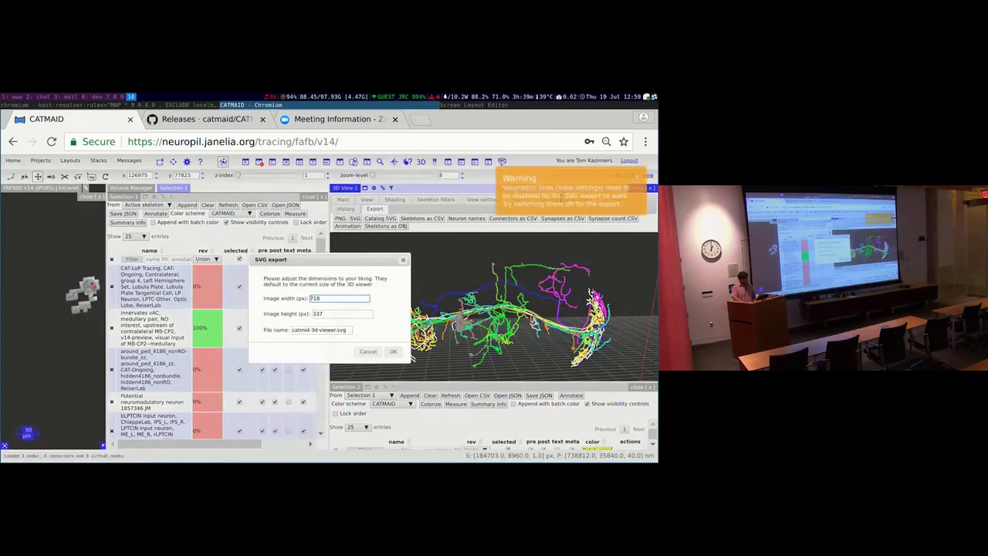
right_click(411, 258)
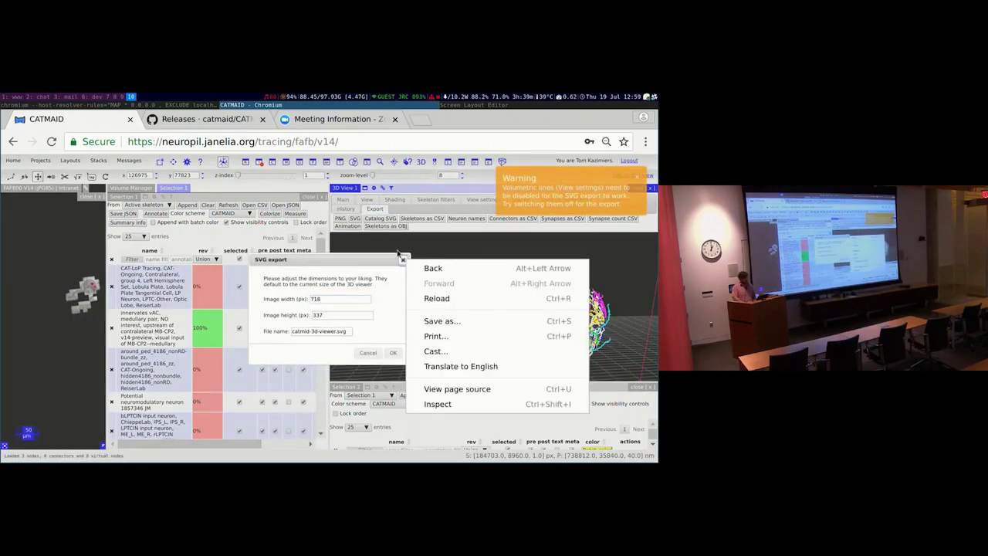
left_click(402, 259)
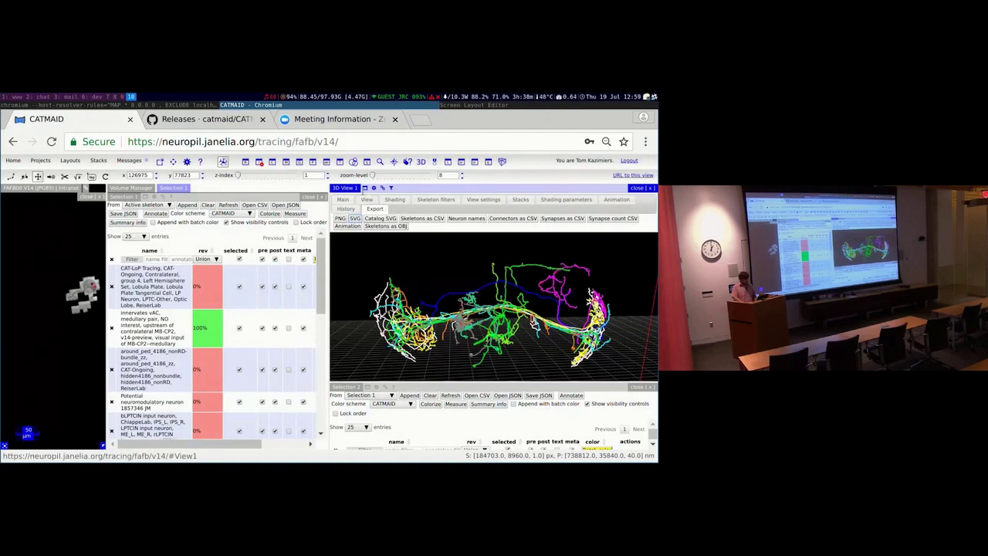
Scroll the GitHub release notes' 3D Viewer section, then return to CATMAID
left_click(225, 121)
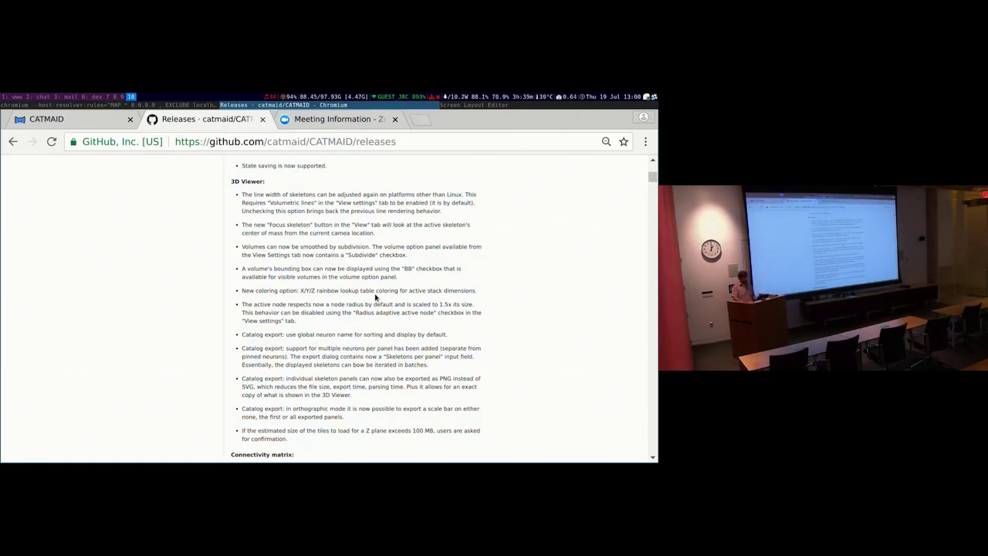
scroll(376, 297, "down", 1)
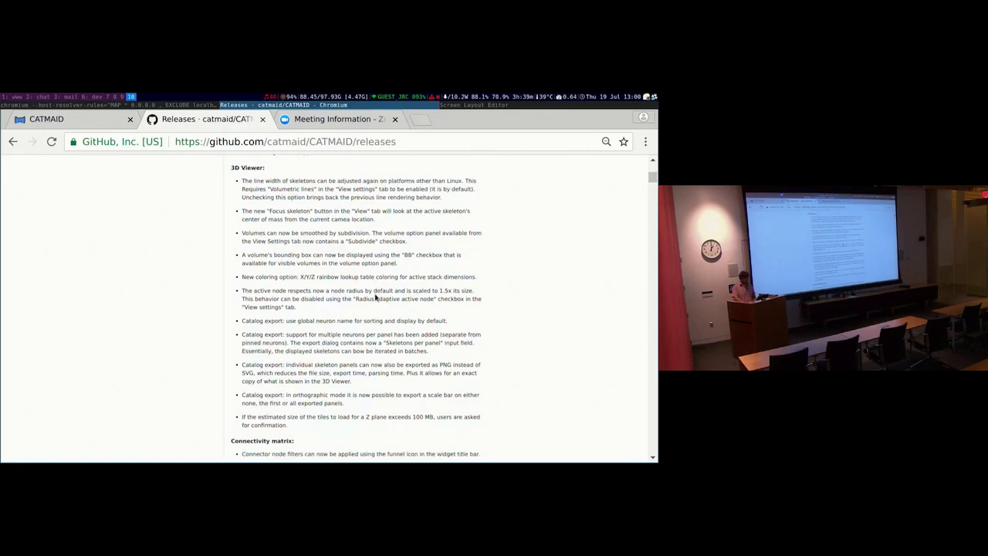
left_click(46, 118)
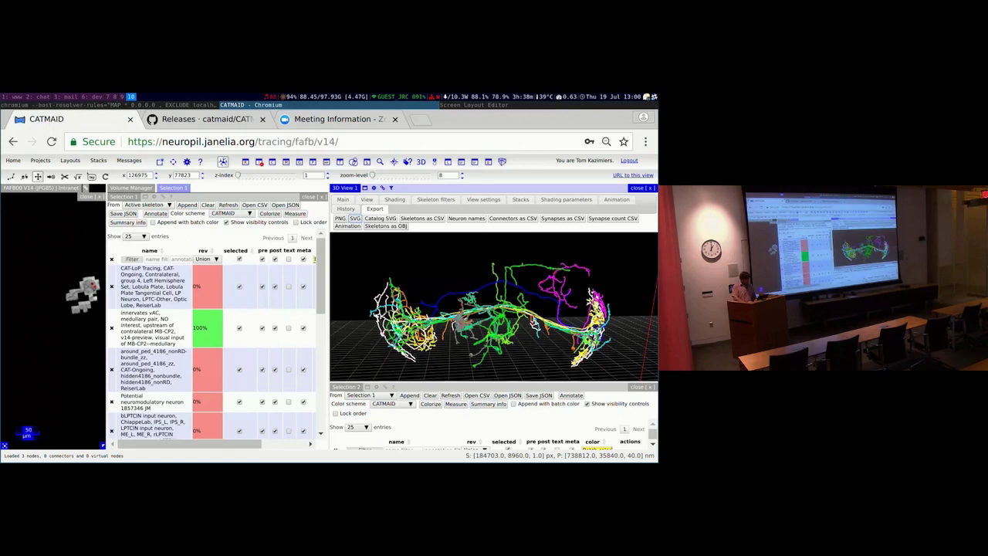
Set the stack zoom level to 0 and jump to the first Selection 2 skeleton's node
left_click_drag(448, 175, 432, 178)
type("0")
key("Return")
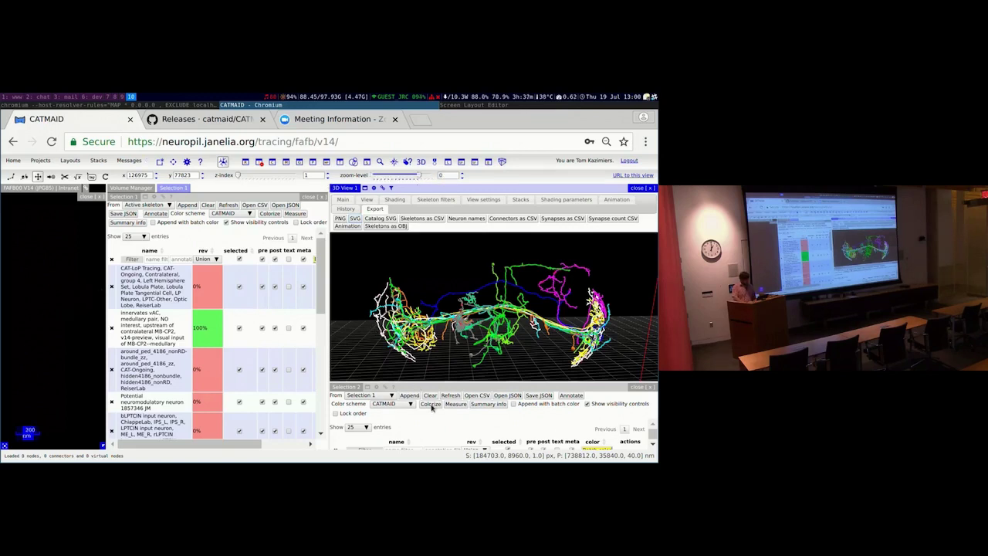
left_click_drag(446, 387, 446, 342)
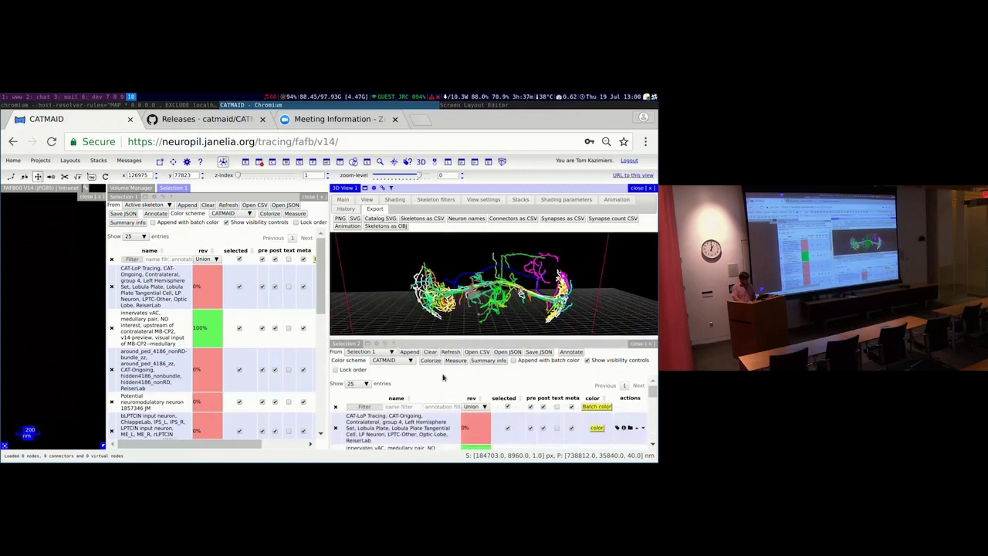
left_click(391, 433)
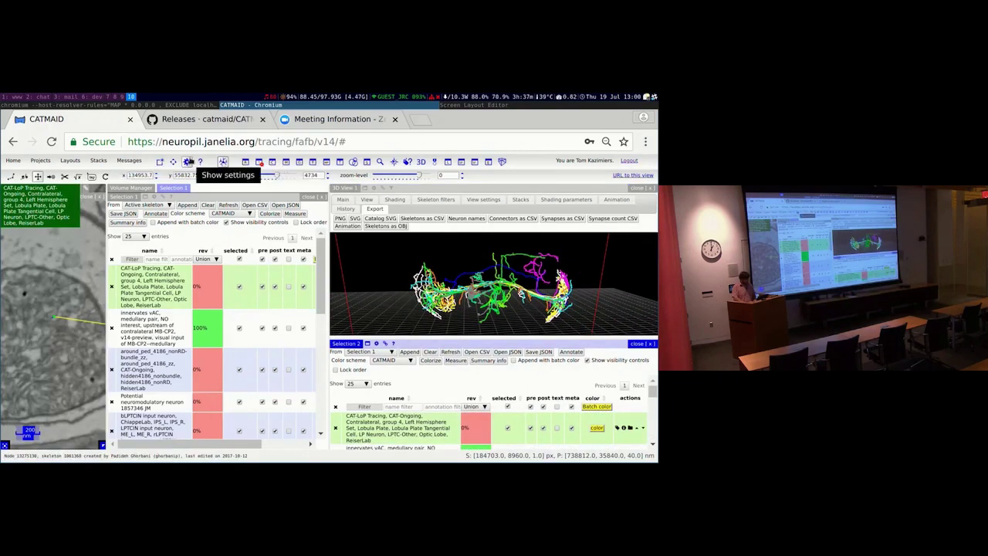
Centre the 3D view on that skeleton using Focus skeleton in the View tab
left_click(366, 199)
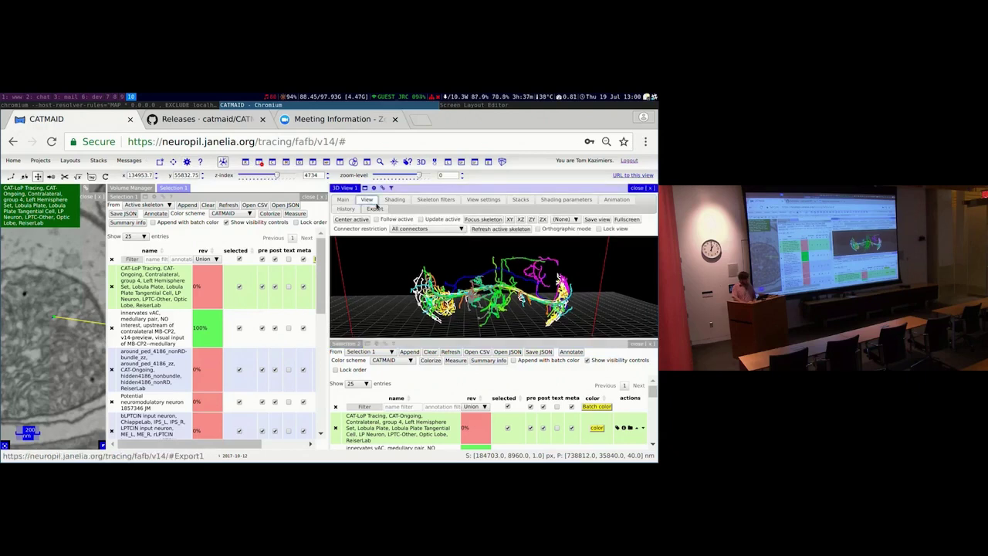
left_click(483, 219)
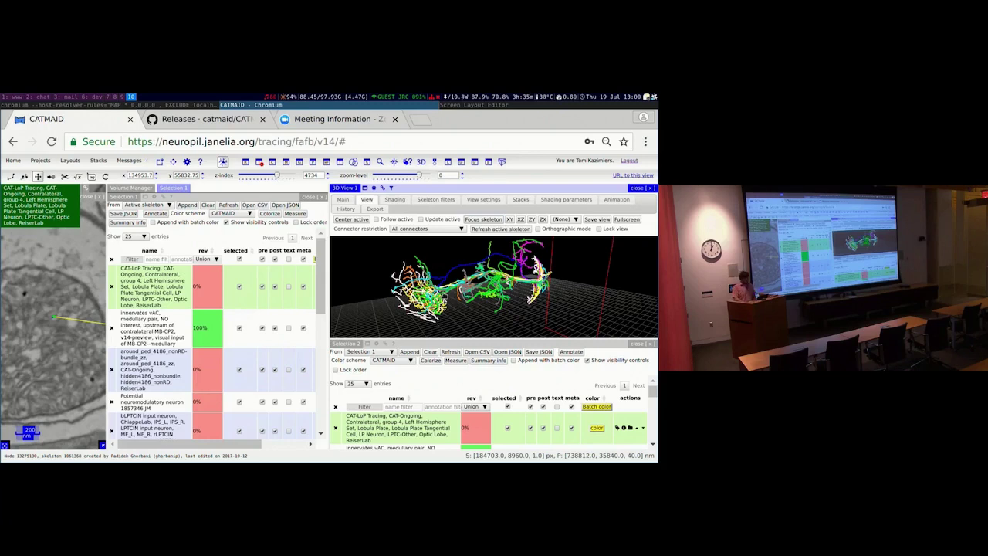
left_click(187, 161)
Remove the '2: All annotations' component from neuron labels in Settings, then close Settings
scroll(605, 359, "down", 4)
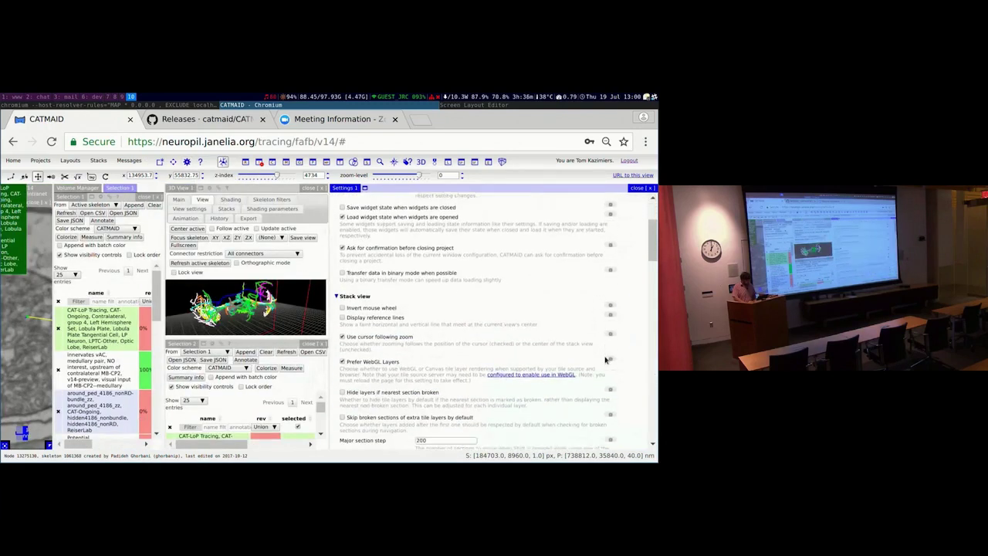
scroll(604, 359, "down", 6)
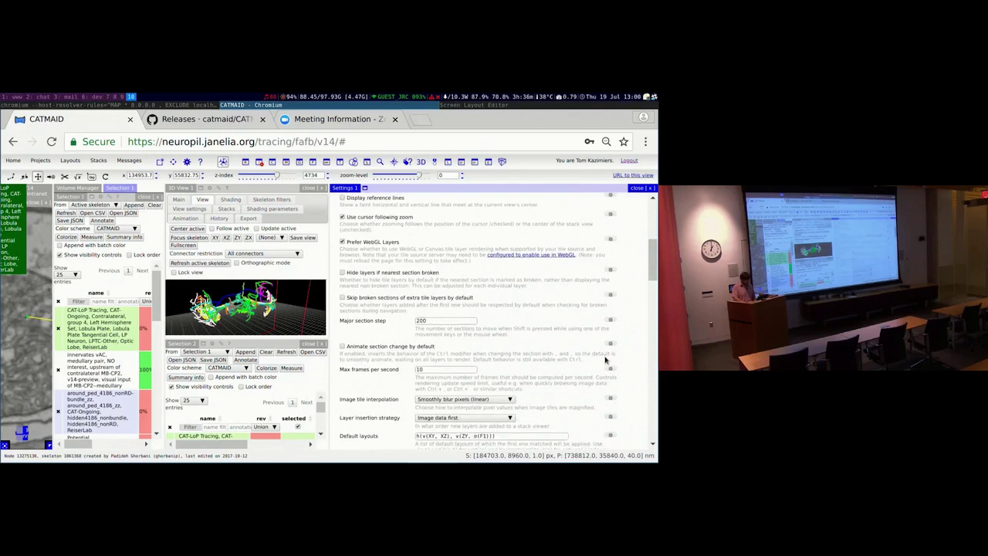
scroll(605, 358, "down", 4)
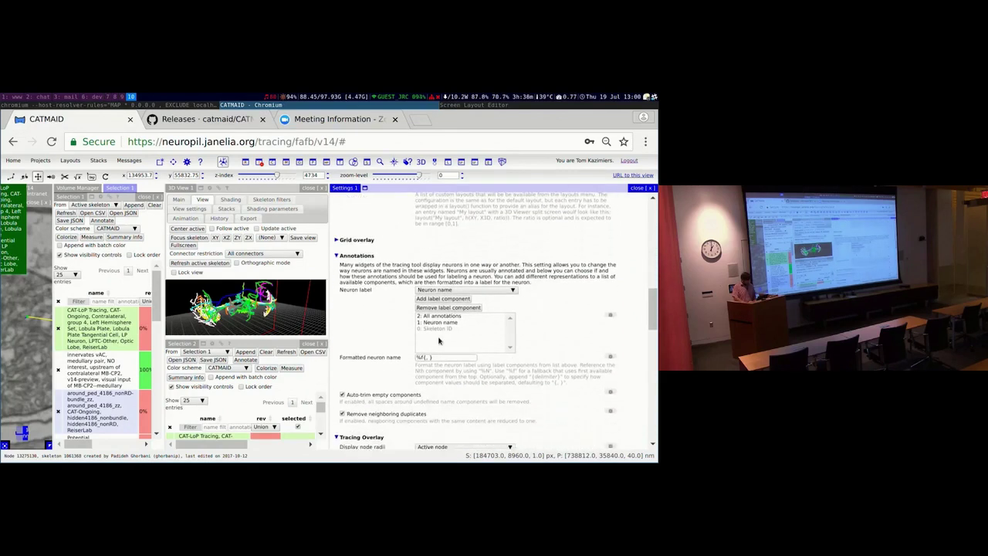
left_click(438, 317)
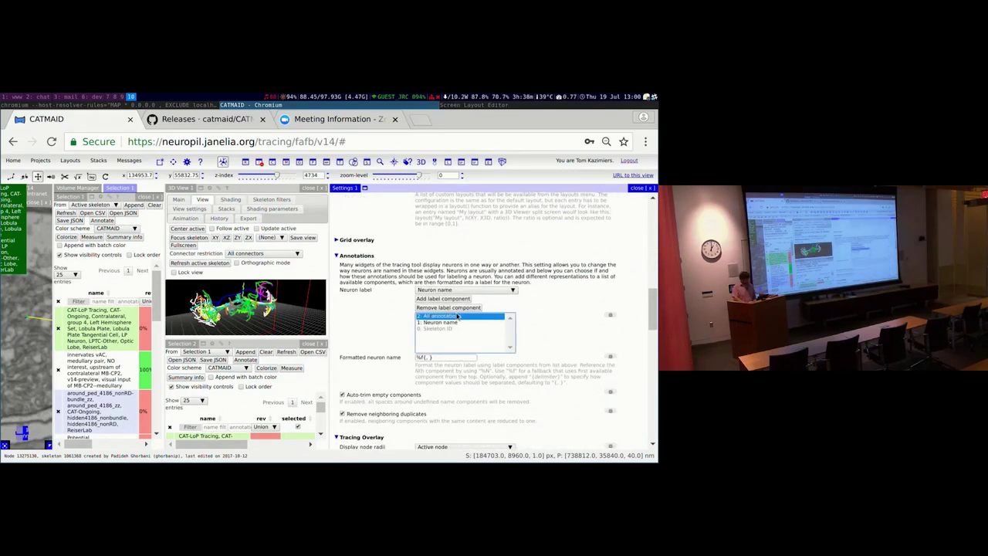
left_click(462, 308)
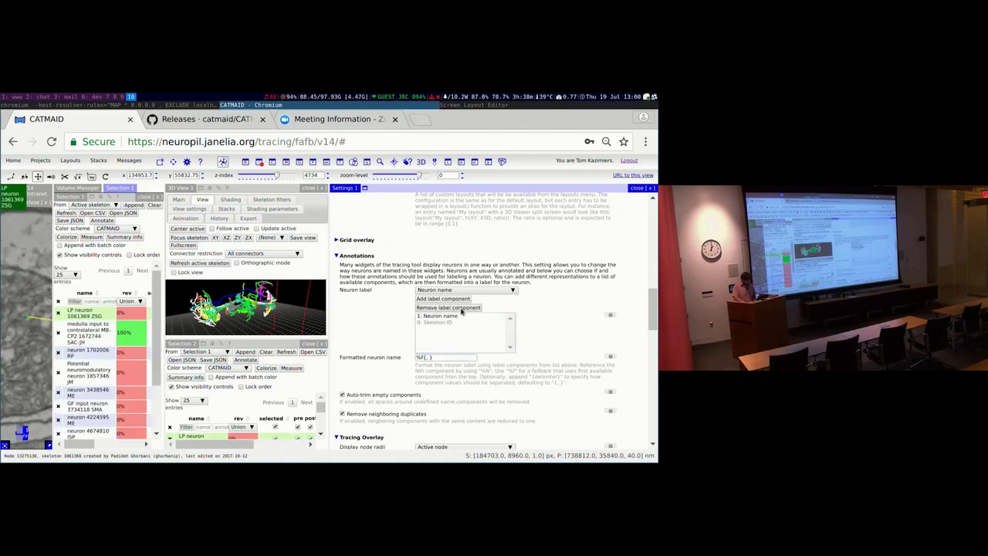
left_click(647, 188)
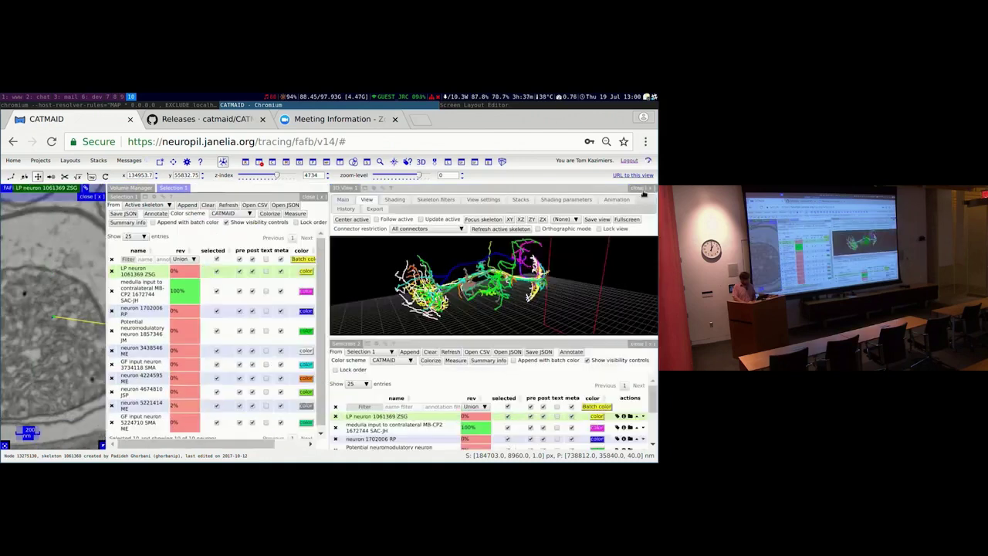
Glance at the release notes, then open the 3D View's View settings and Volumes list
left_click(182, 116)
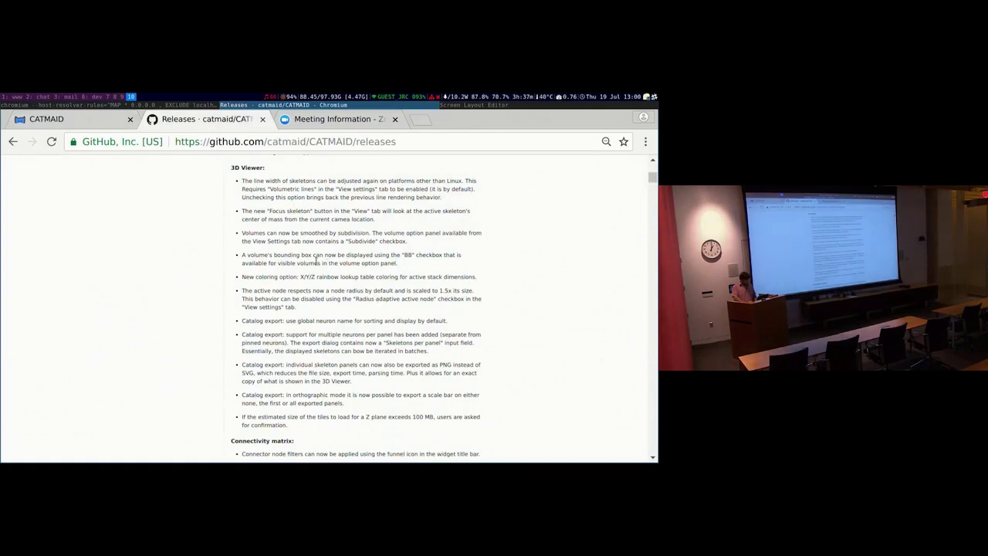
left_click(60, 120)
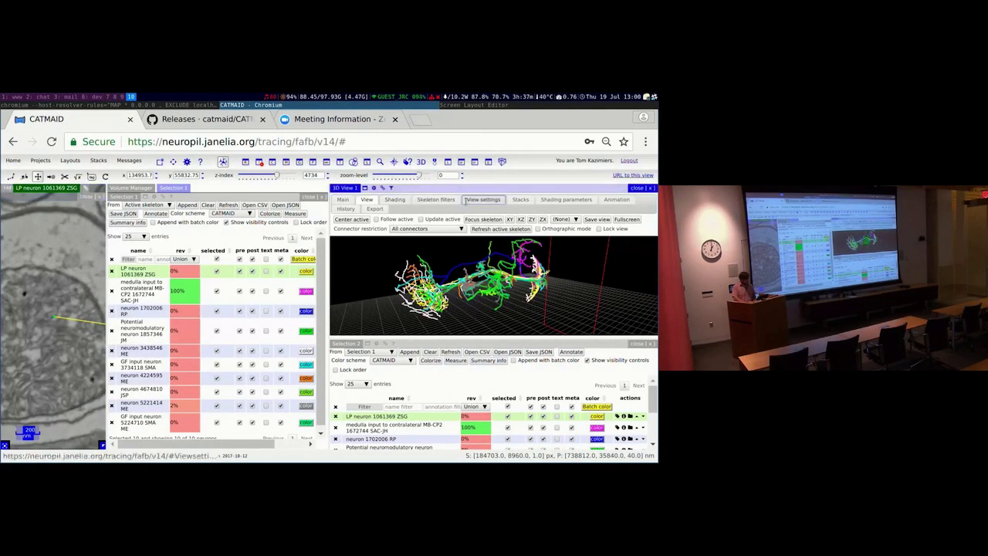
left_click(483, 199)
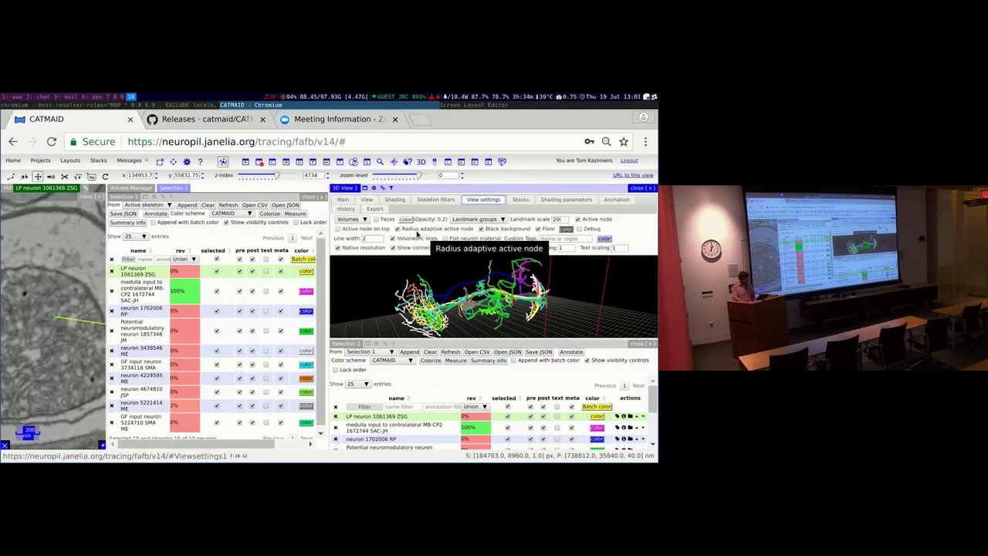
left_click(365, 220)
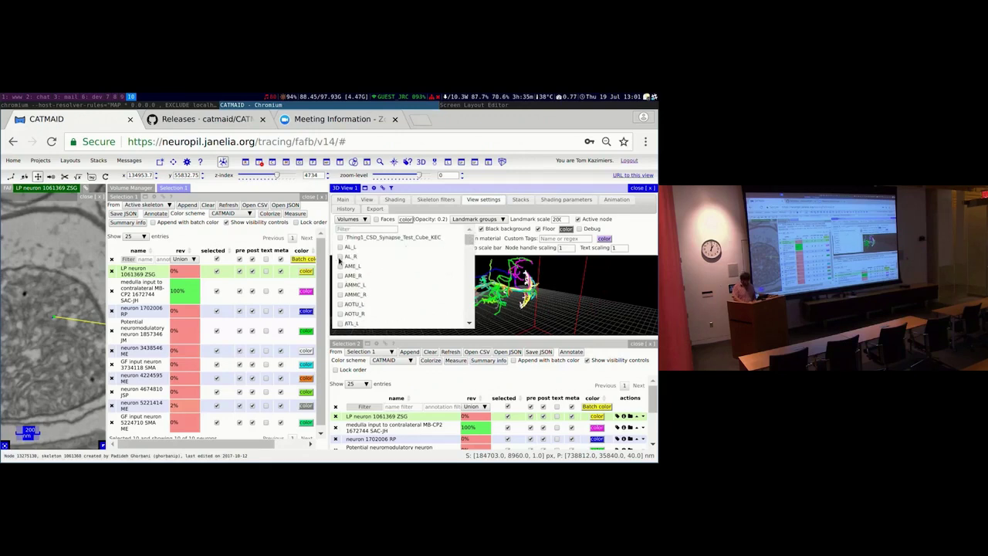
Show the AL_L volume in the 3D View and dock Selection 2 as a tab beside it
left_click(340, 247)
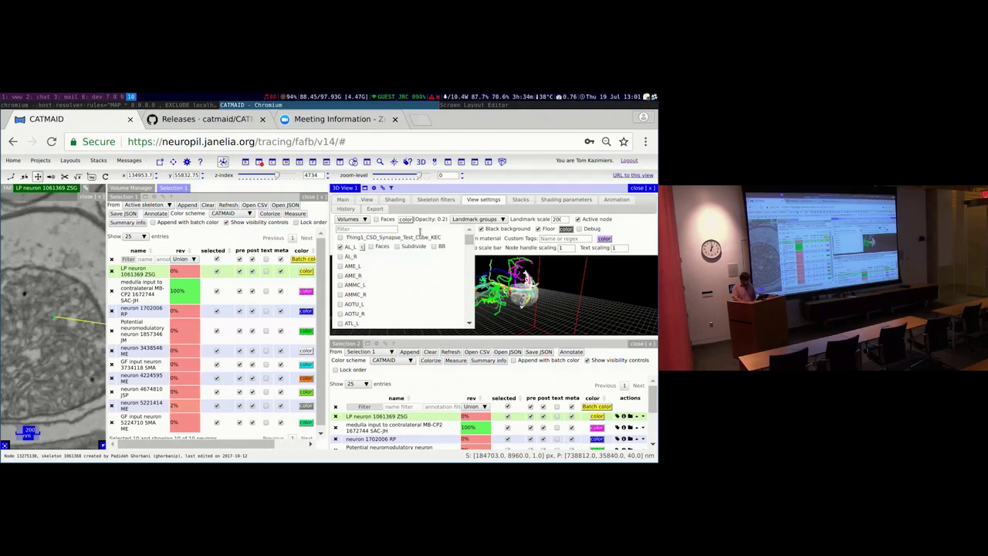
scroll(546, 284, "up", 10)
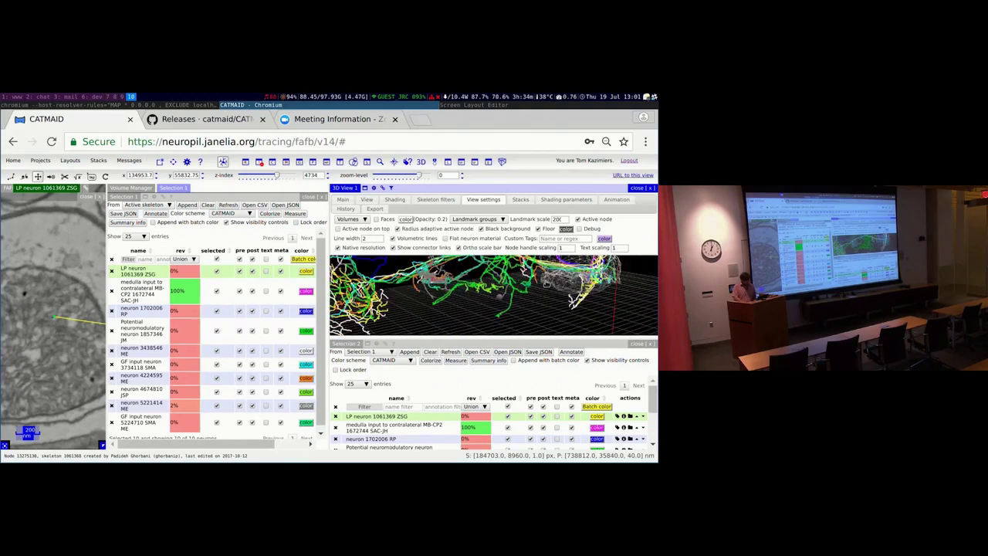
left_click_drag(546, 282, 522, 304)
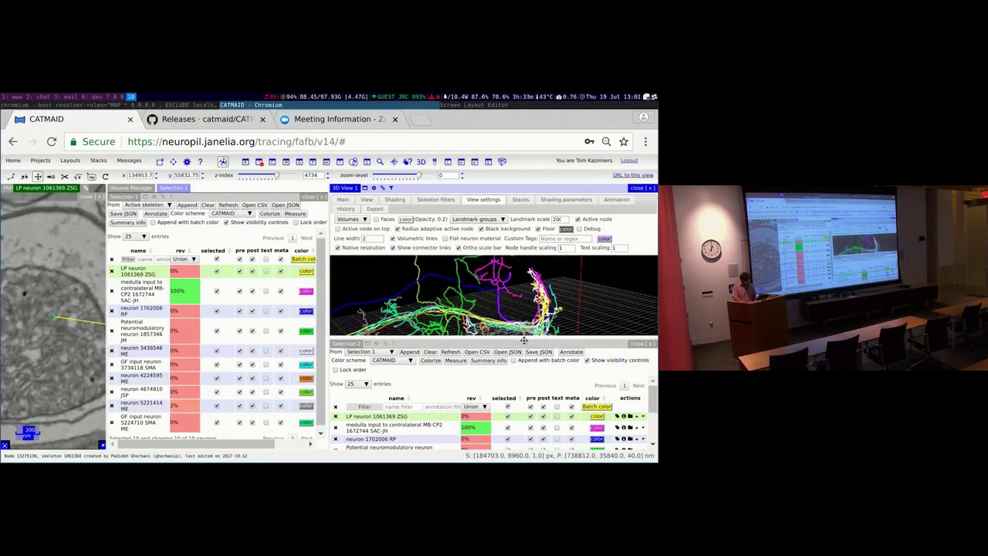
left_click_drag(523, 340, 386, 191)
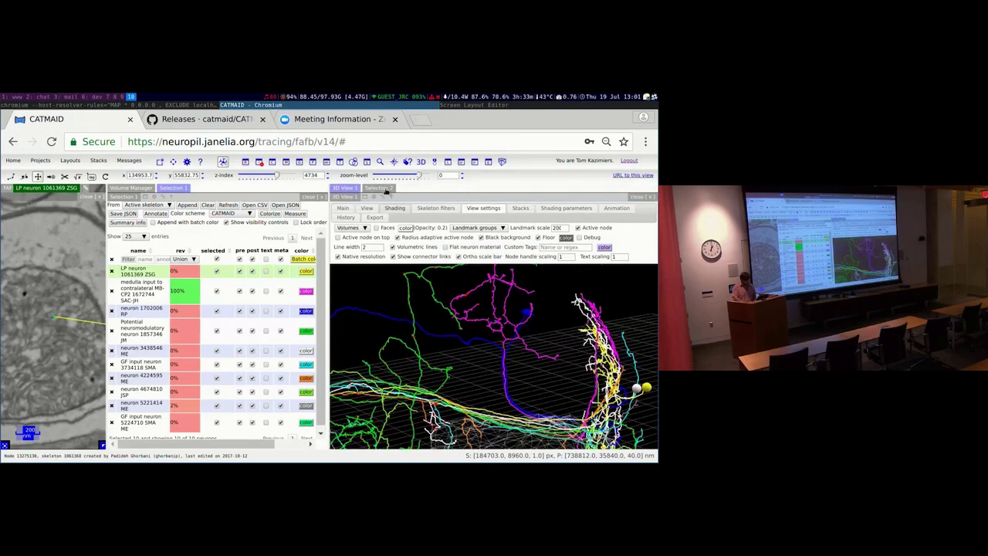
left_click_drag(536, 383, 423, 267)
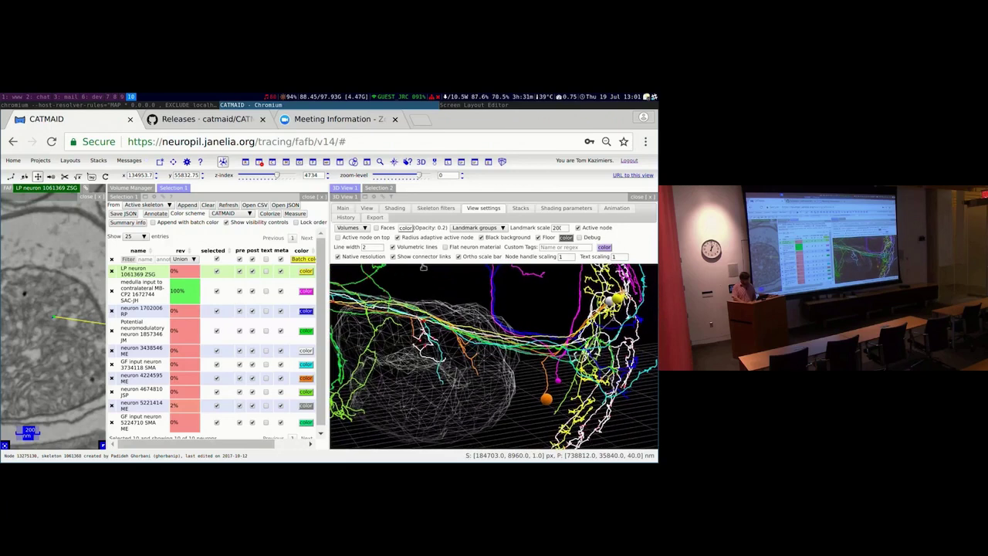
Enable Subdivide for AL_L and orbit around the smoothed mesh
left_click(365, 230)
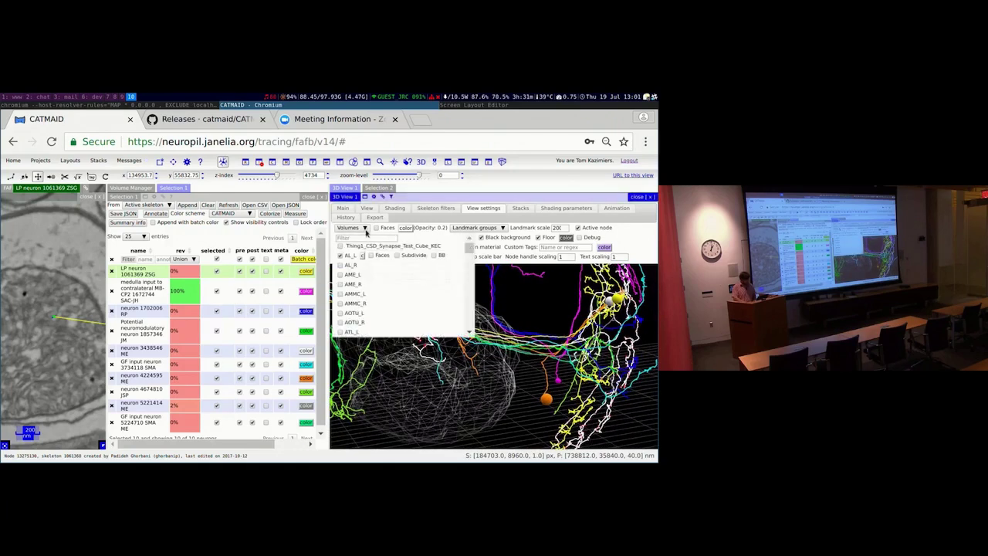
left_click(397, 255)
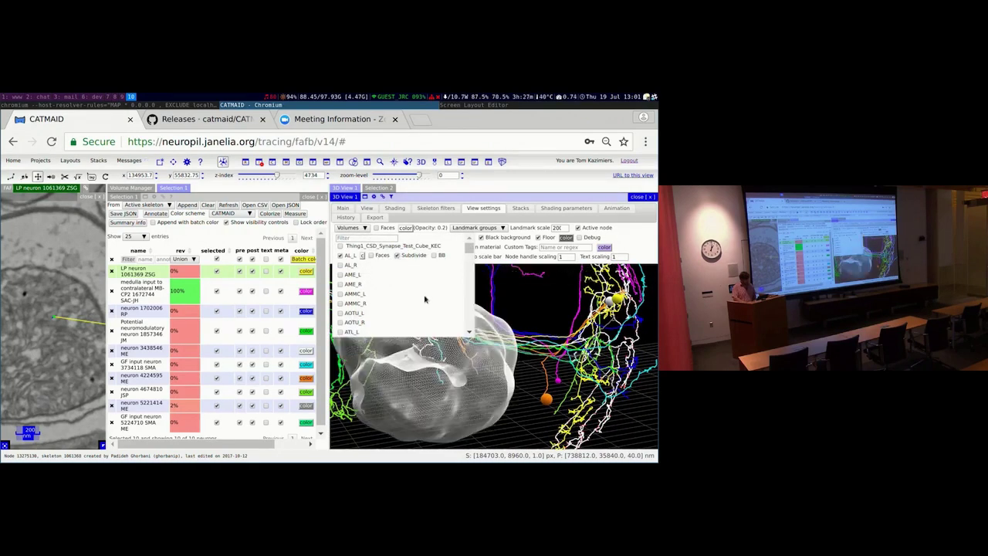
left_click(435, 368)
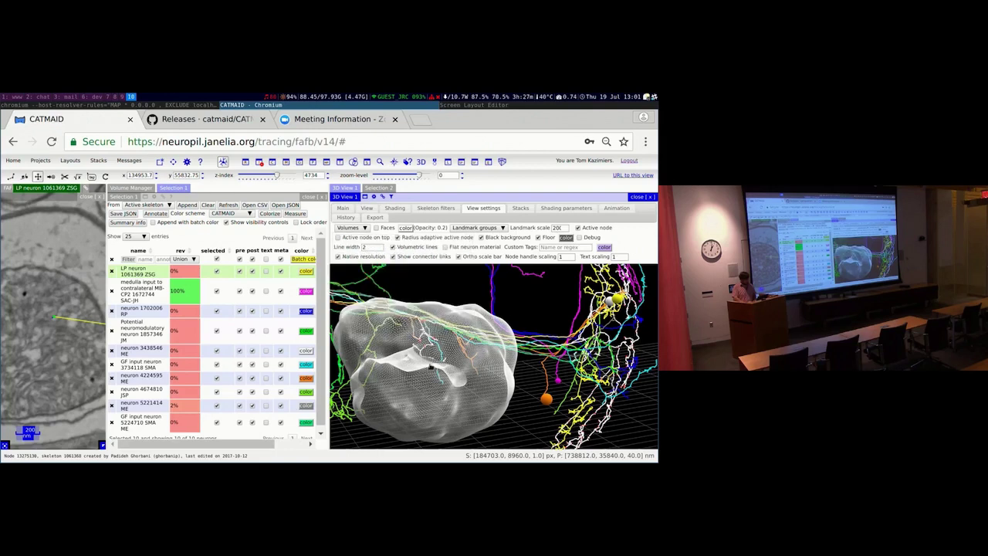
mouse_move(435, 368)
left_mouse_down()
mouse_move(458, 330)
mouse_move(436, 349)
left_mouse_up()
left_click(355, 229)
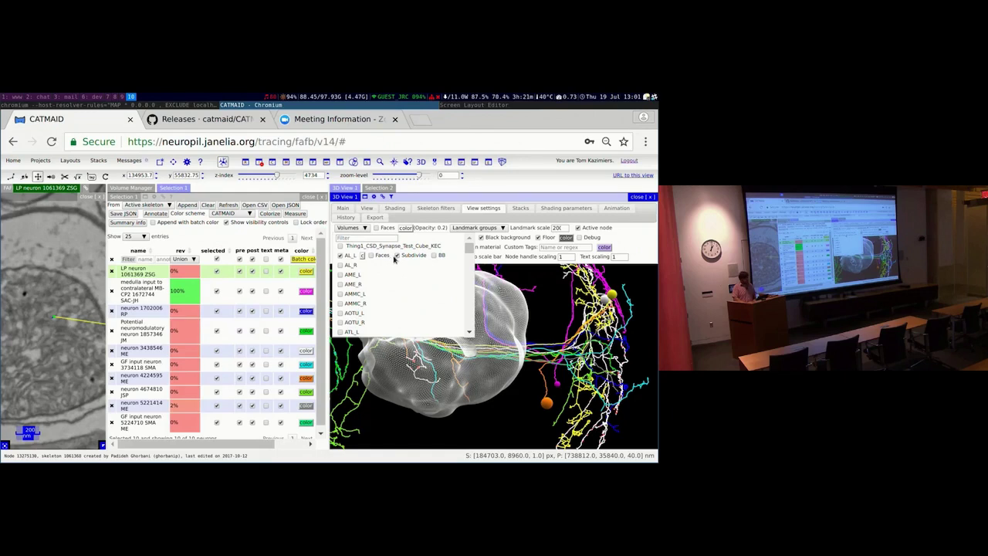
Try AL_L's bounding box and Faces toggles, then glance at Selection 2 and the release notes
left_click(434, 256)
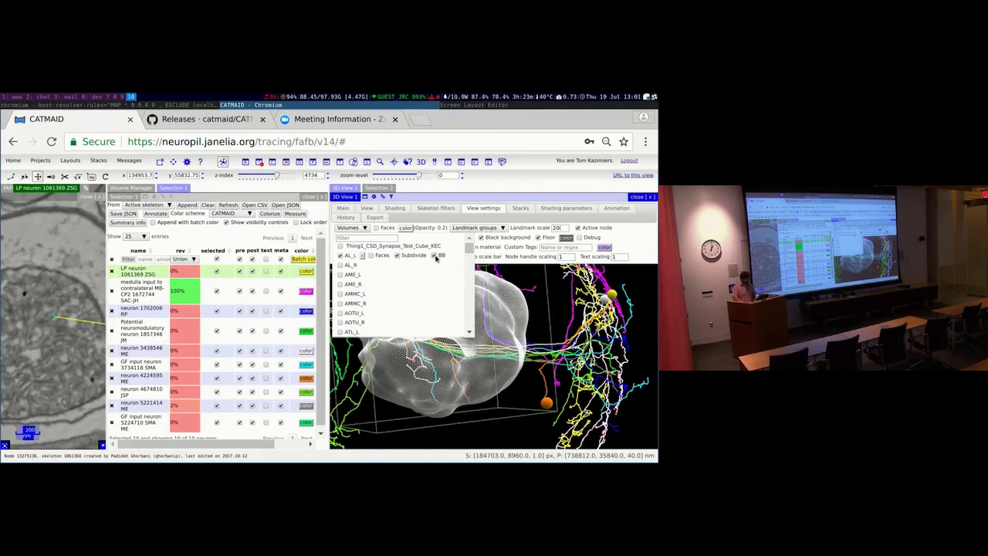
left_click(435, 257)
left_click(371, 255)
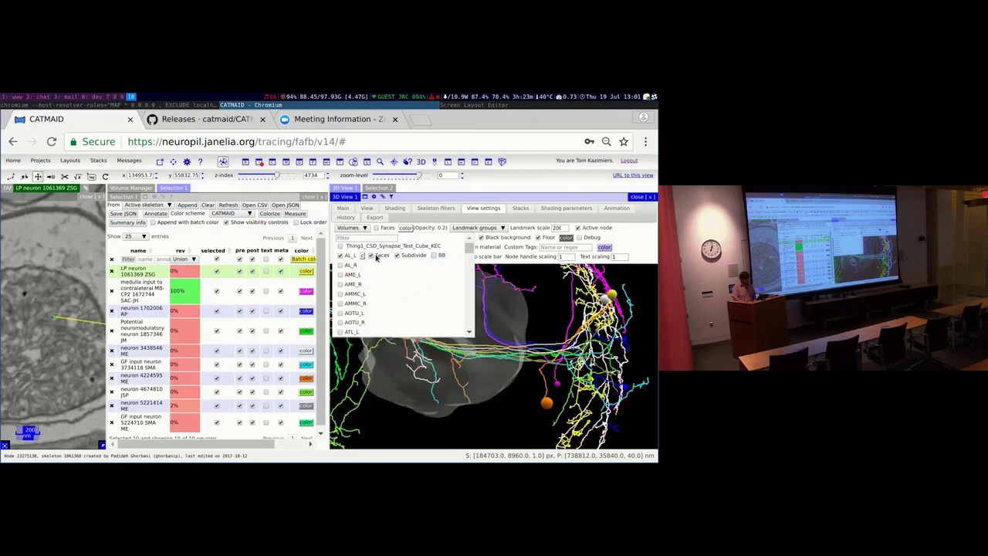
left_click(374, 256)
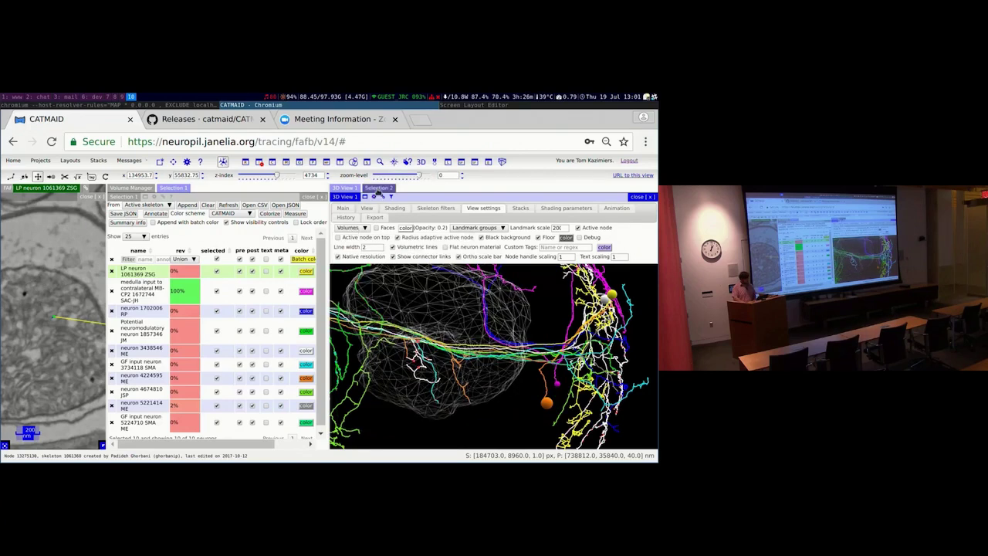
left_click(377, 189)
left_click(344, 187)
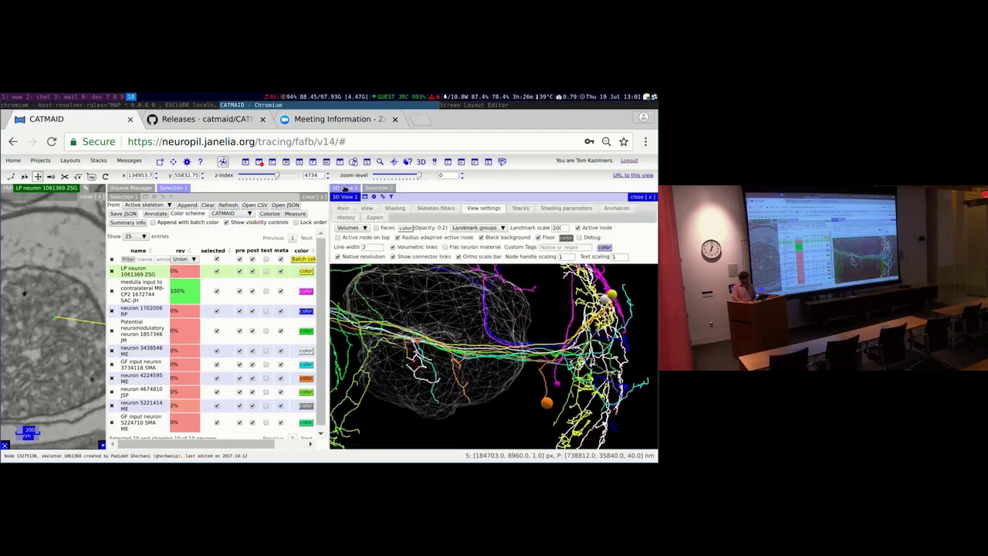
key("ctrl+Tab")
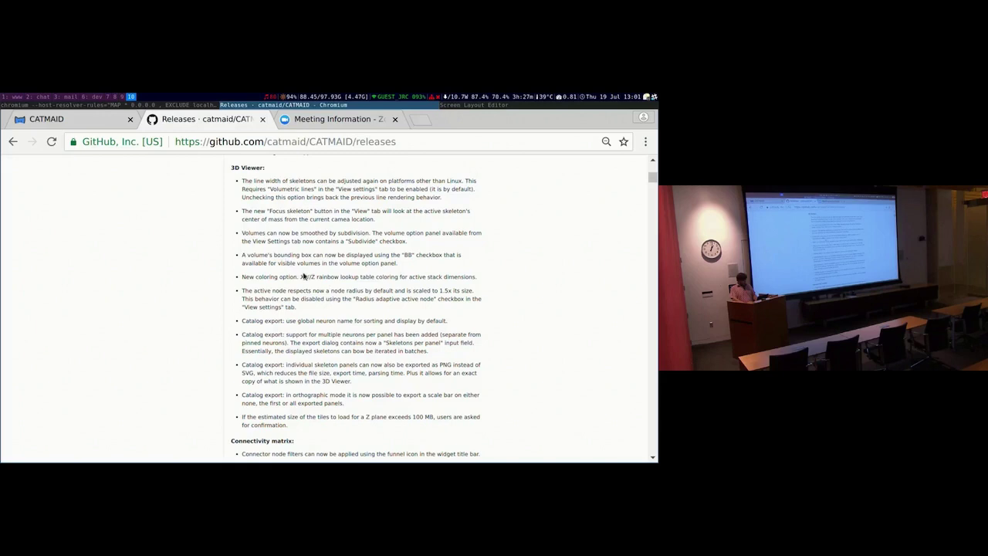
left_click(77, 123)
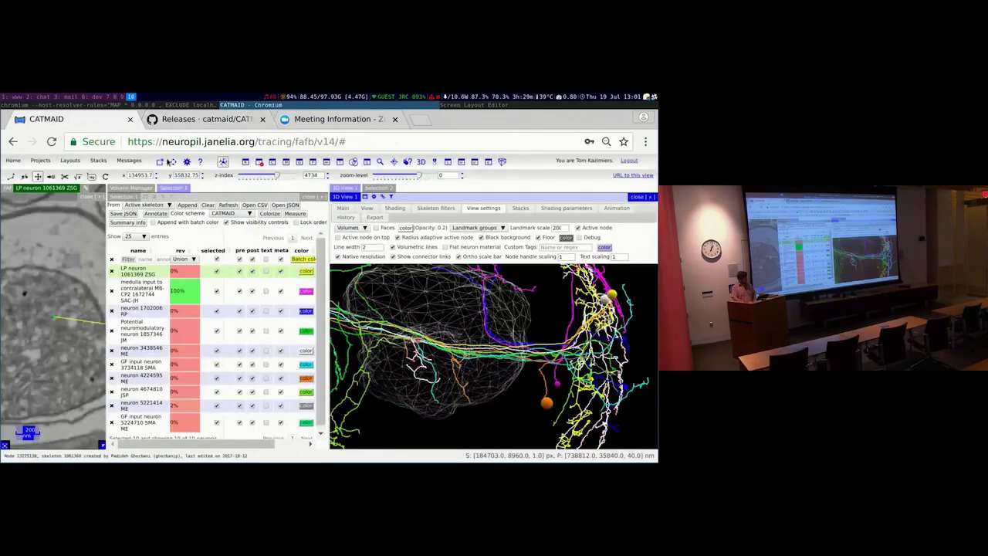
Draw AL_L with Faces and Subdivide enabled, orbiting to inspect the mesh
left_click(363, 230)
left_click(379, 258)
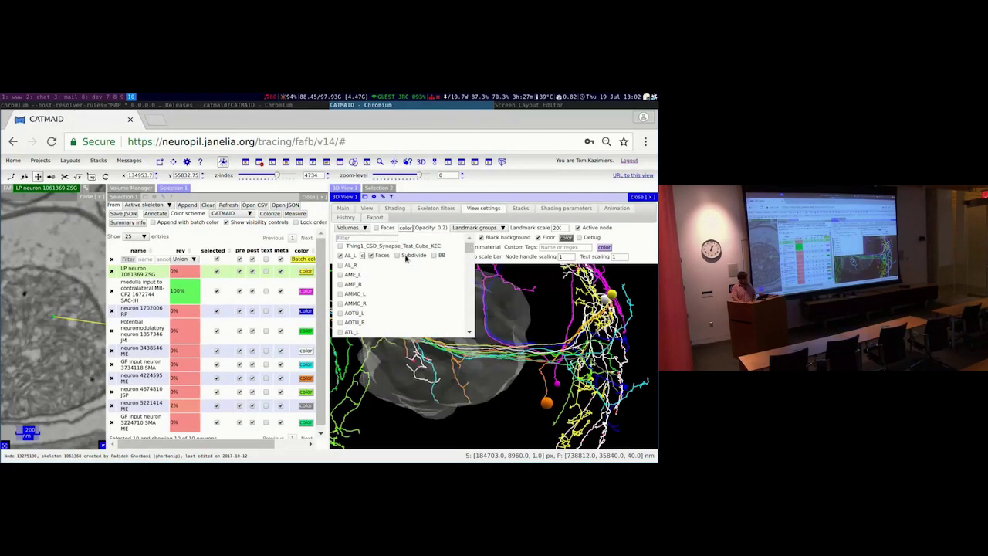
left_click(405, 257)
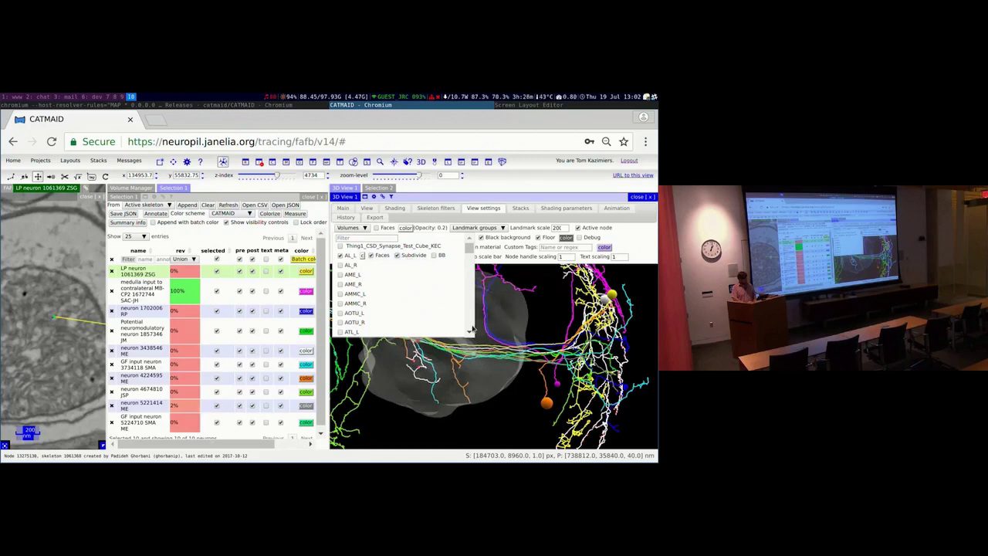
left_click_drag(440, 320, 483, 329)
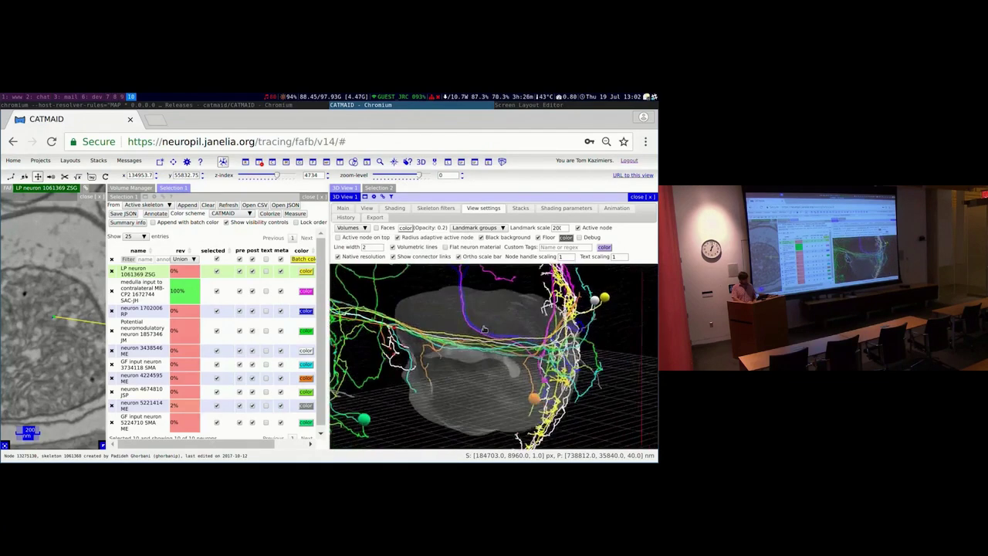
scroll(484, 329, "up", 10)
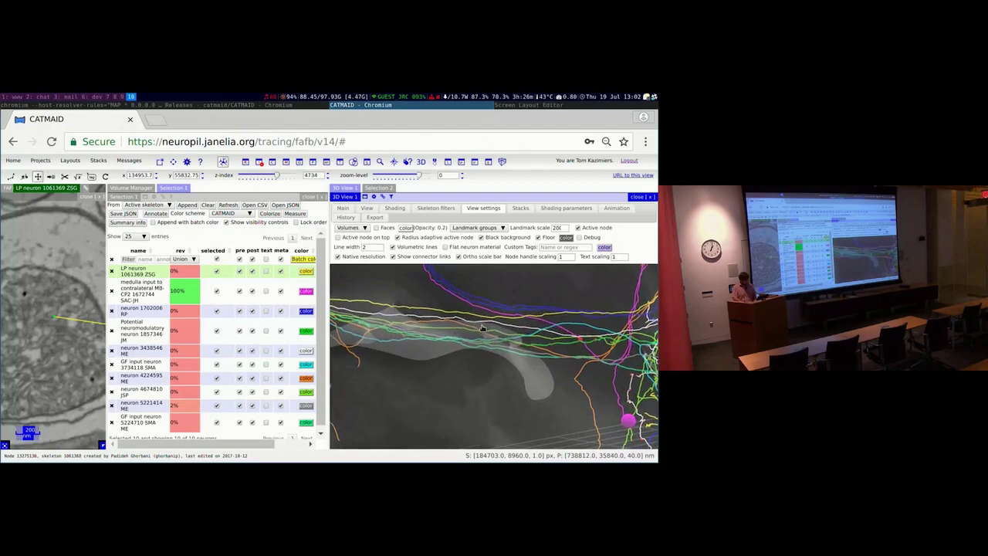
left_click_drag(481, 328, 520, 368)
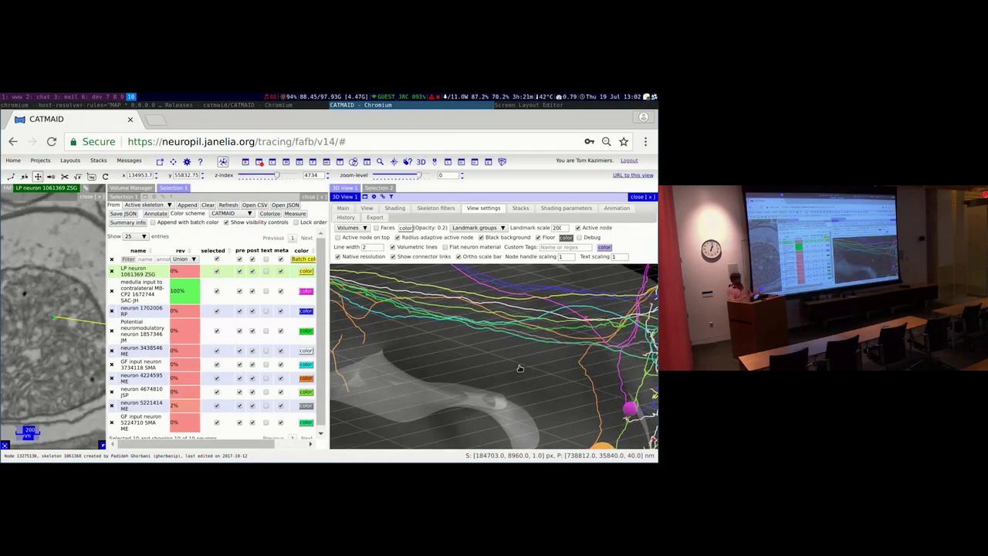
Untick Faces to return AL_L to wireframe and rotate the view around it
left_click(362, 228)
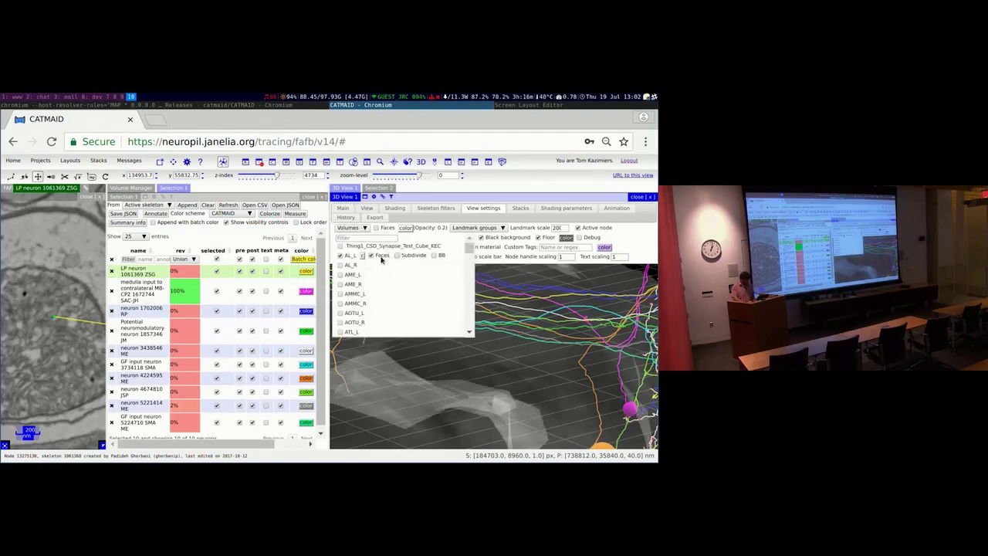
left_click(379, 256)
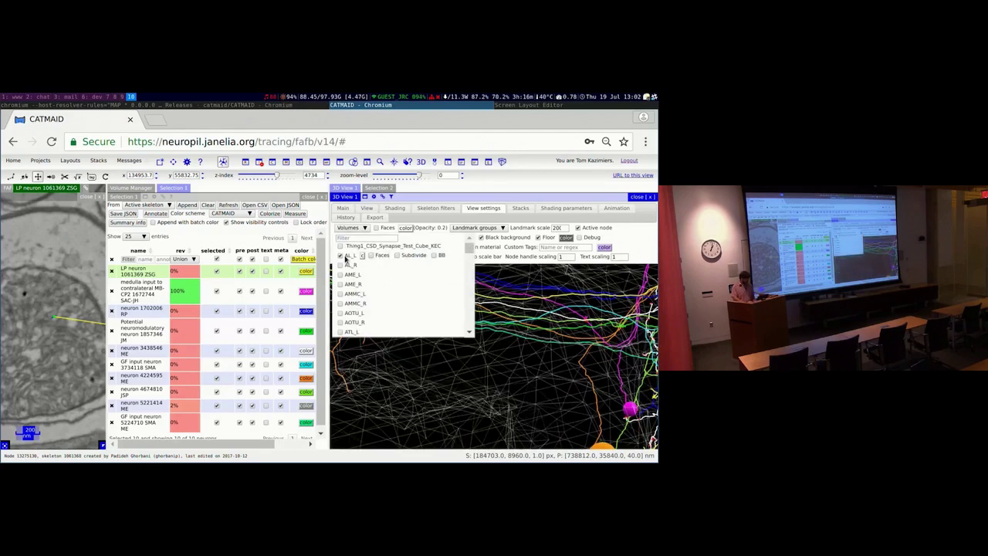
left_click(359, 229)
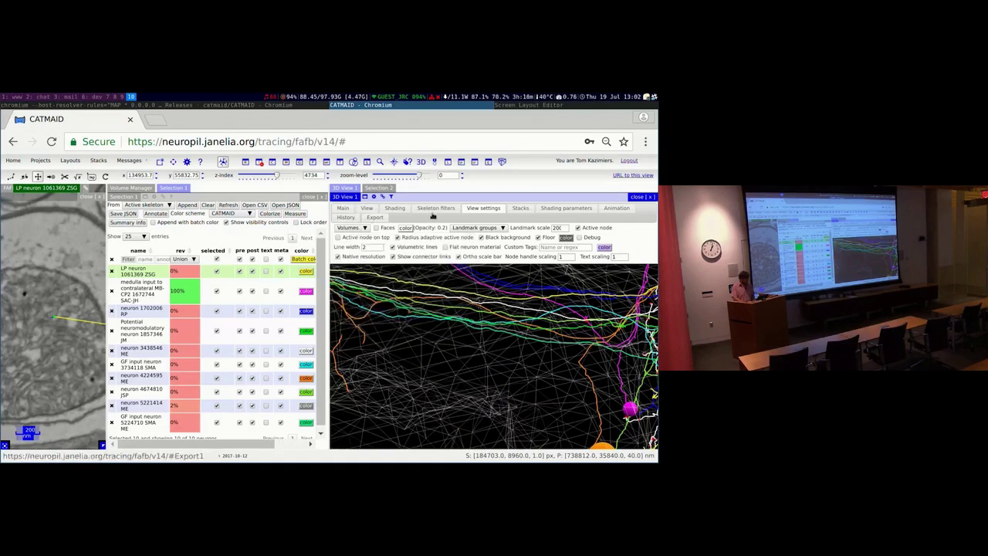
left_click_drag(428, 316, 428, 329)
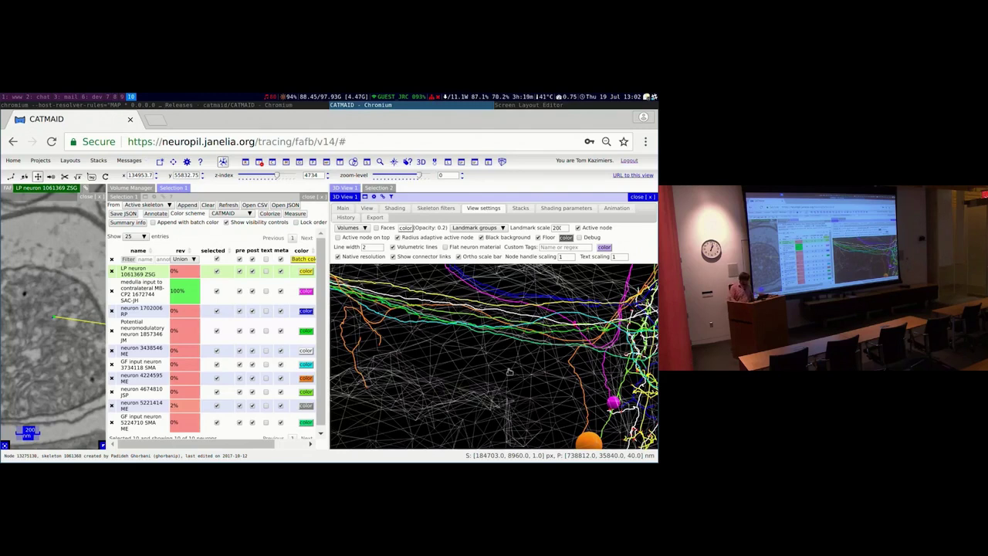
left_click_drag(510, 372, 428, 351)
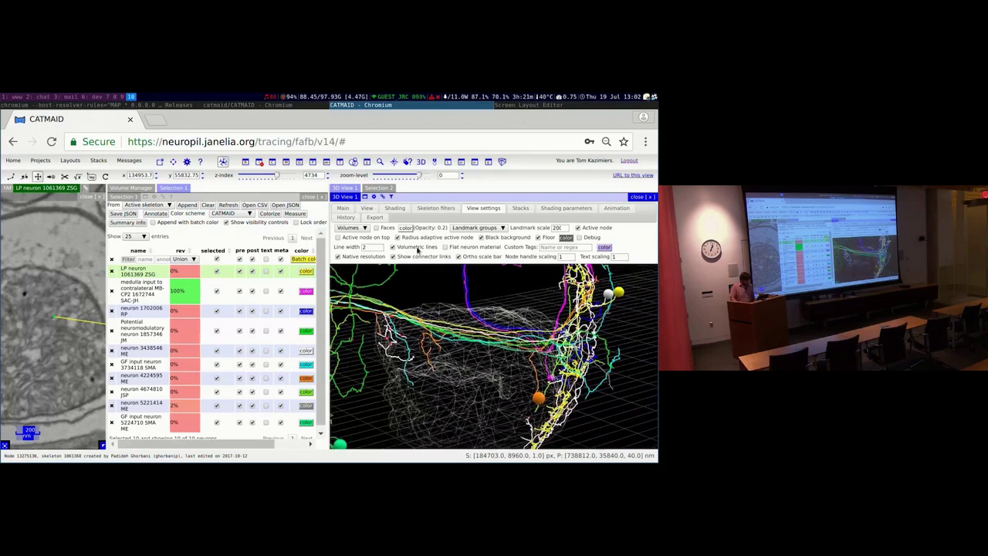
Colour the skeletons with Z Depth rainbow shading and rotate the view to inspect them
left_click(405, 209)
left_click(502, 227)
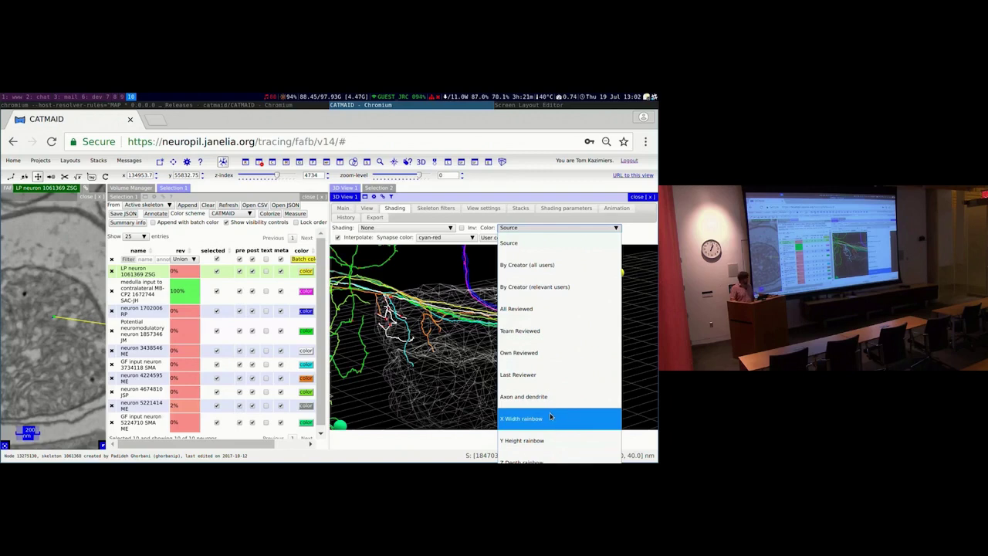
left_click(536, 460)
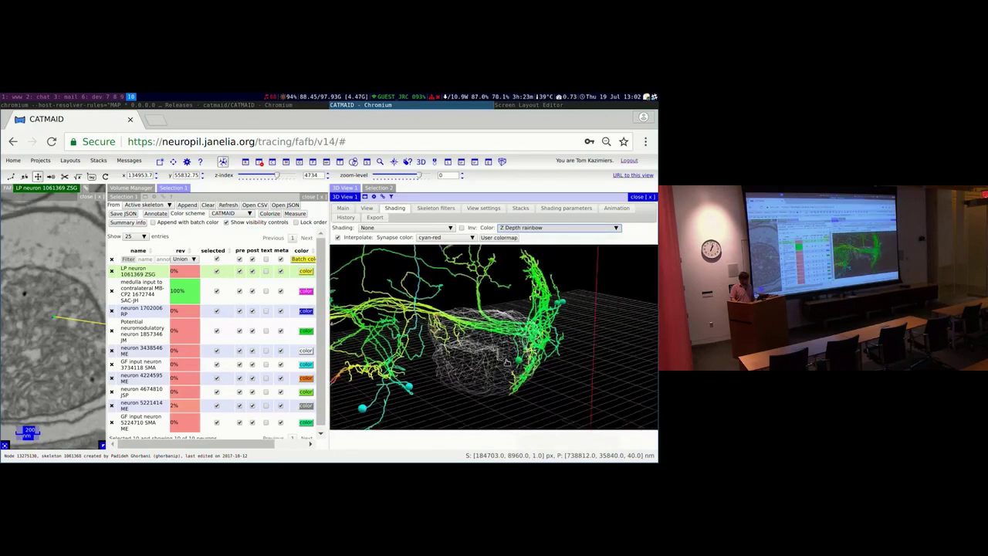
left_click_drag(408, 312, 530, 359)
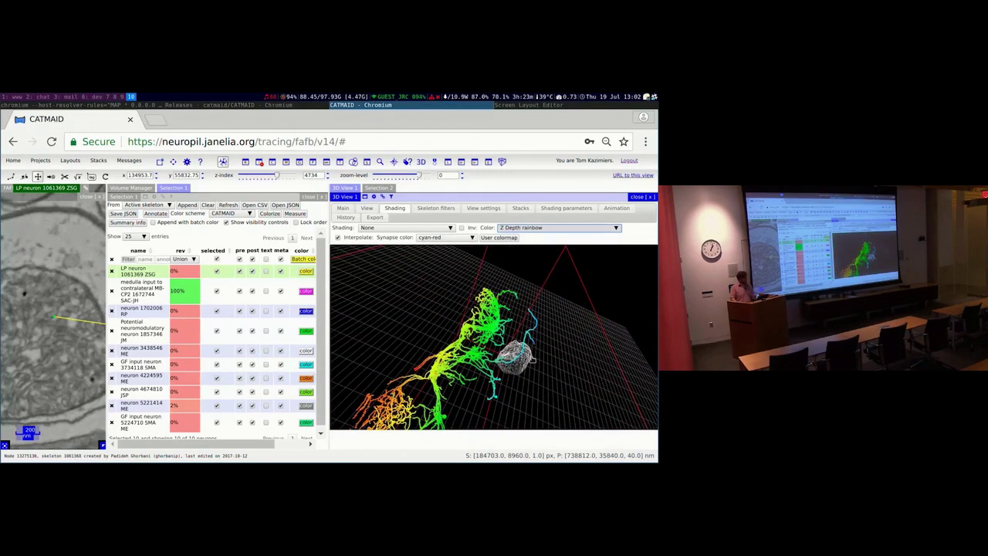
scroll(531, 358, "down", 3)
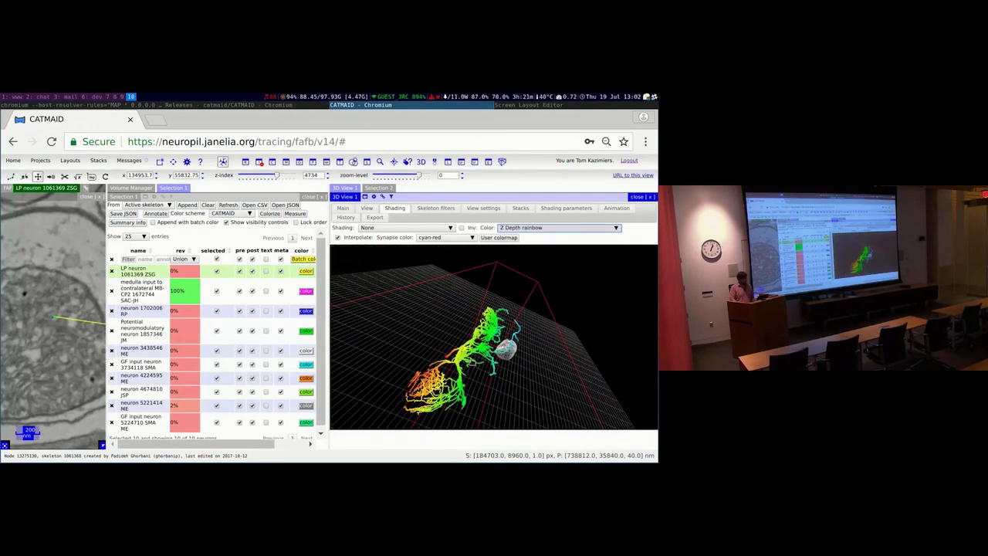
Try Y Height and X Width rainbow colouring, then return to Z Depth rainbow
left_click(506, 230)
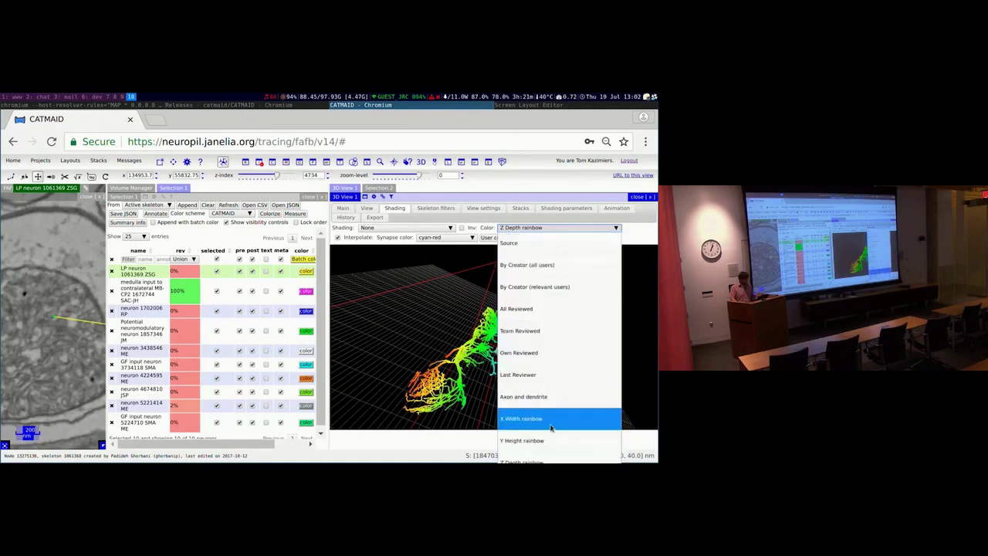
left_click(548, 432)
left_click_drag(537, 314, 543, 423)
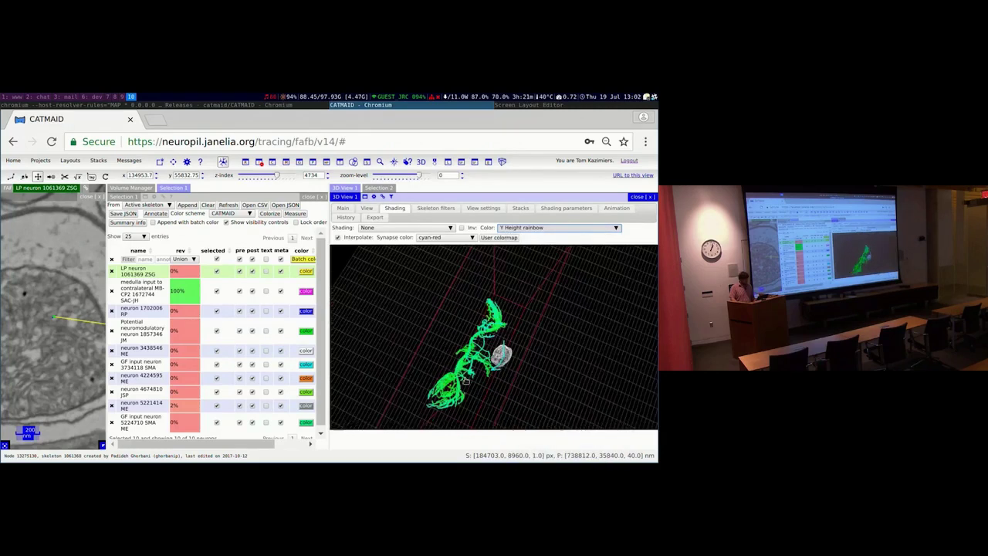
left_click(522, 229)
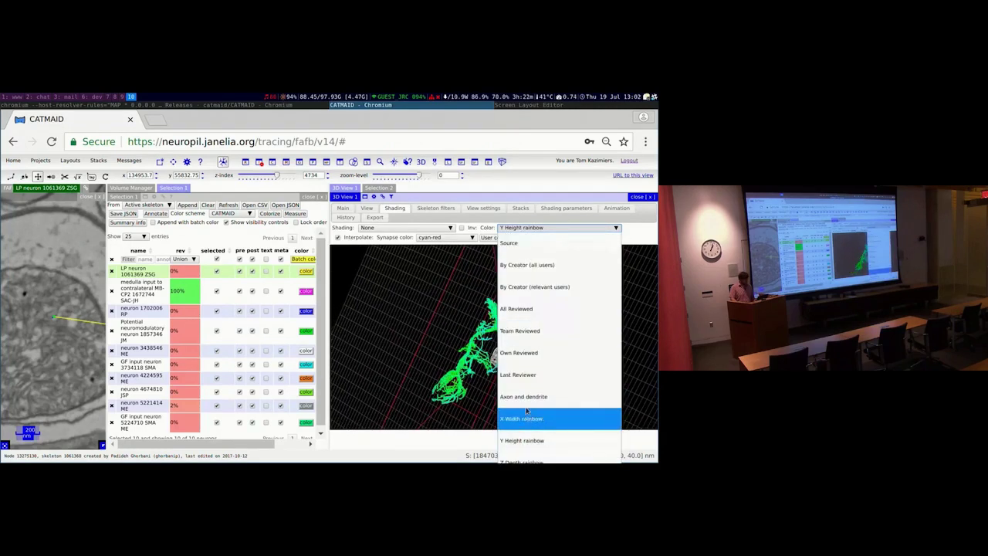
left_click(548, 417)
left_click_drag(545, 309, 515, 322)
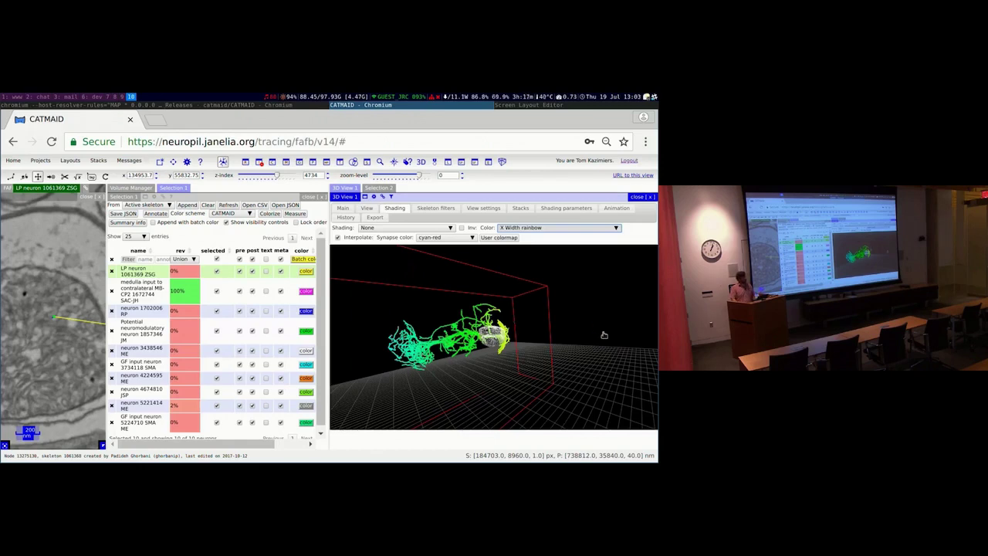
left_click(524, 228)
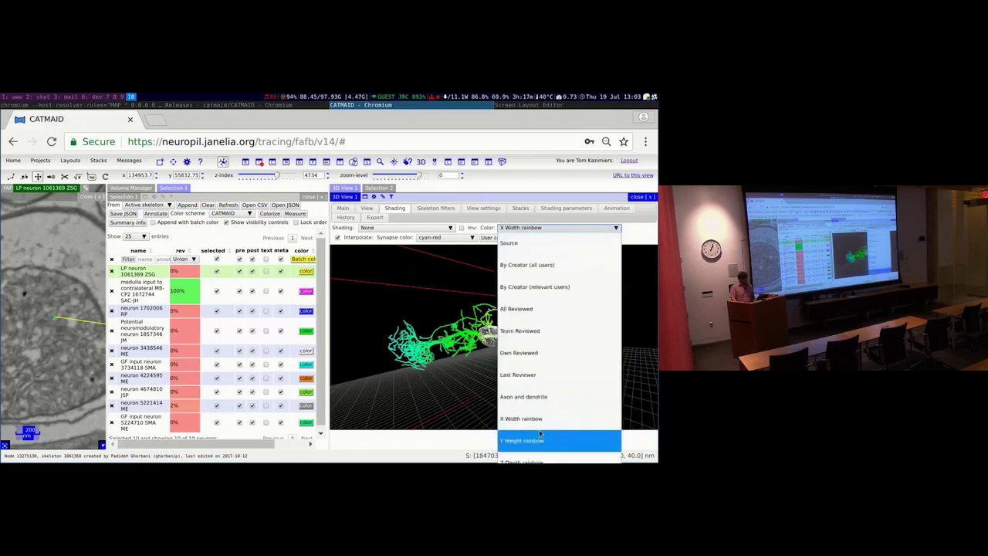
left_click(542, 459)
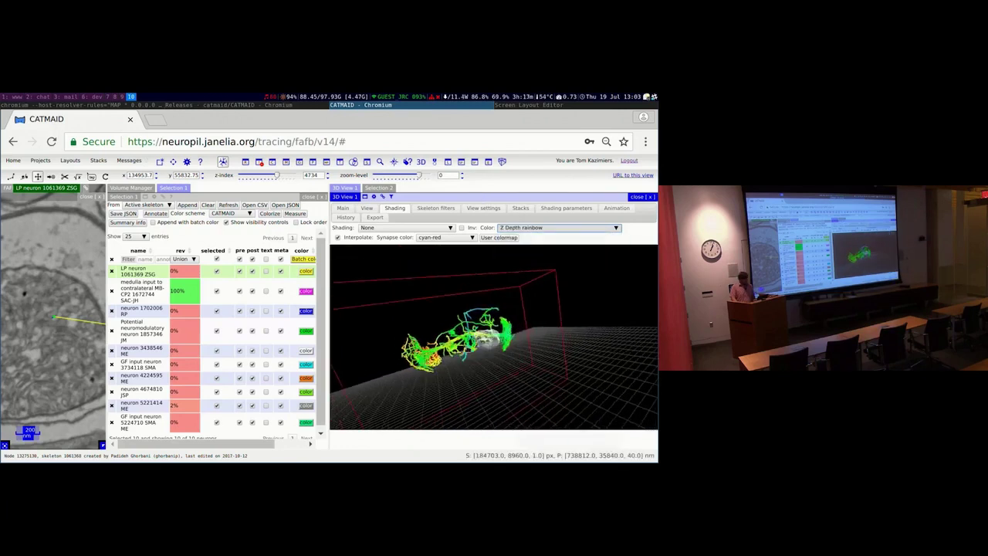
scroll(493, 337, "up", 5)
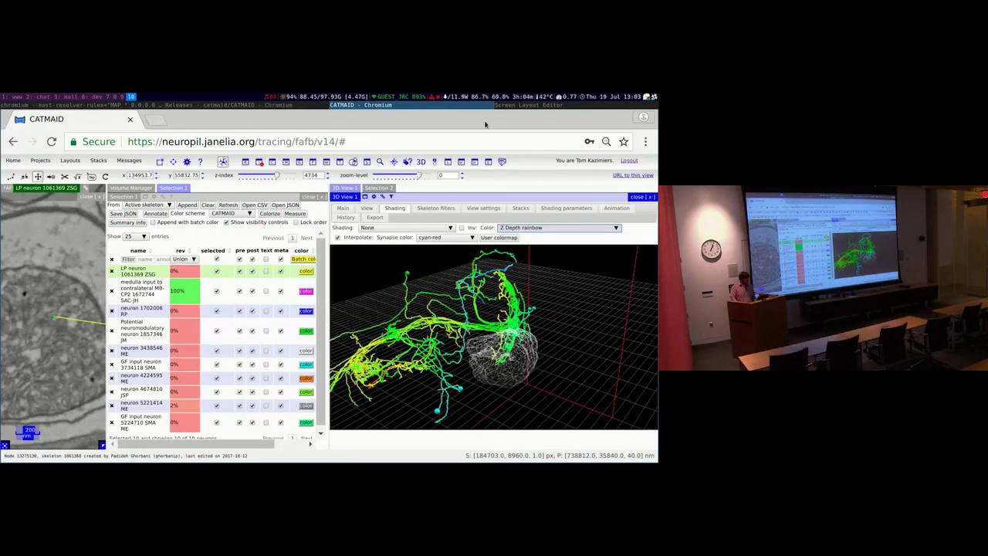
Open the CATMAID repository's releases page on GitHub in a new tab
left_click(154, 123)
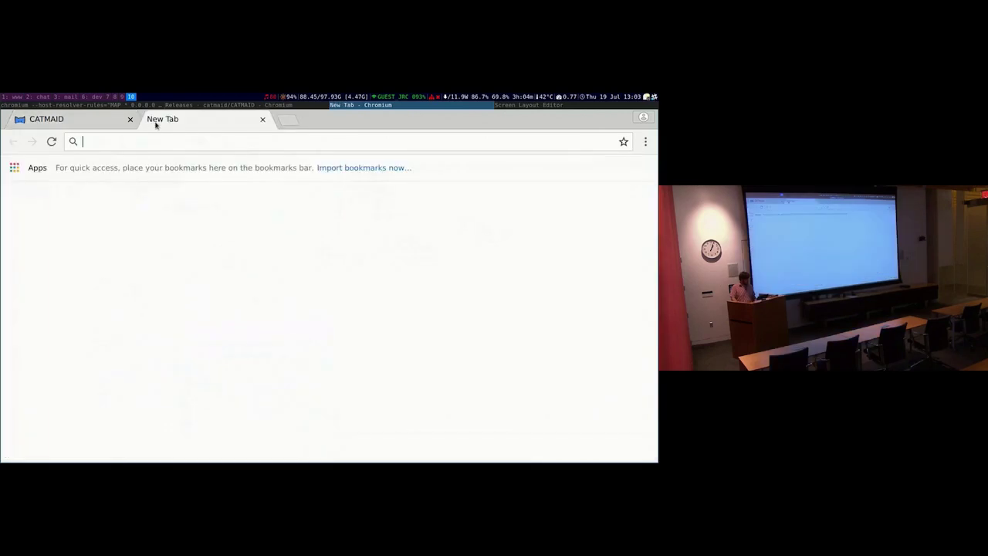
type("github")
key("Down")
key("Down")
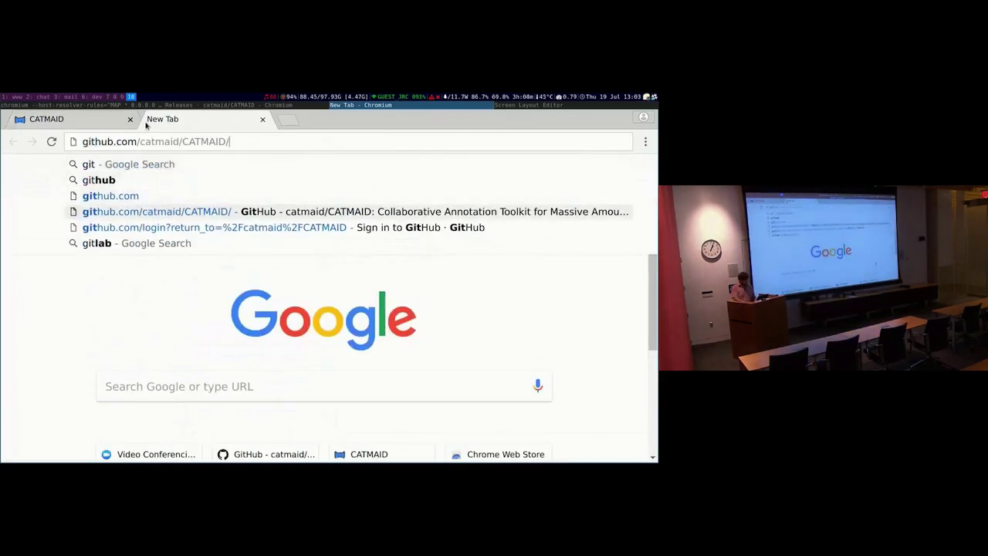
key("Return")
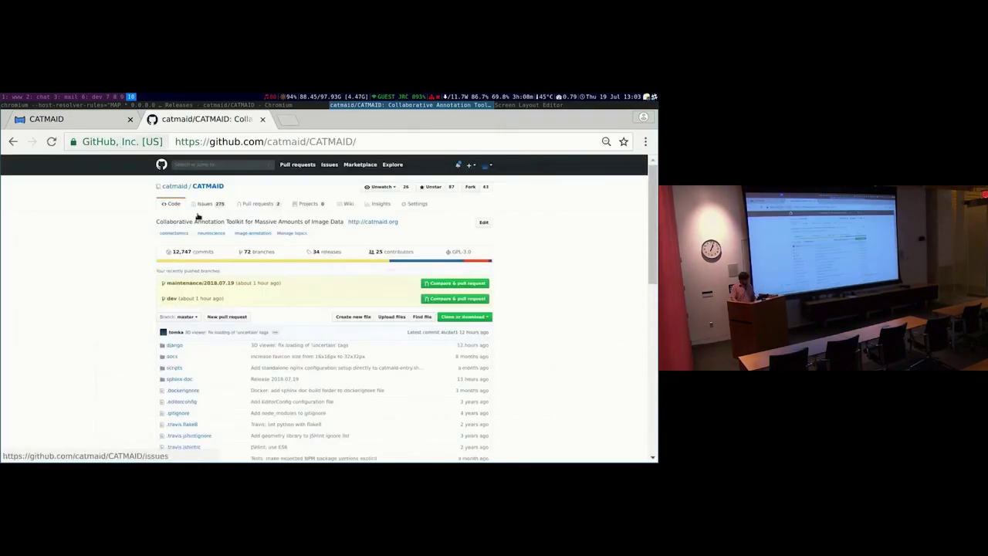
left_click(322, 253)
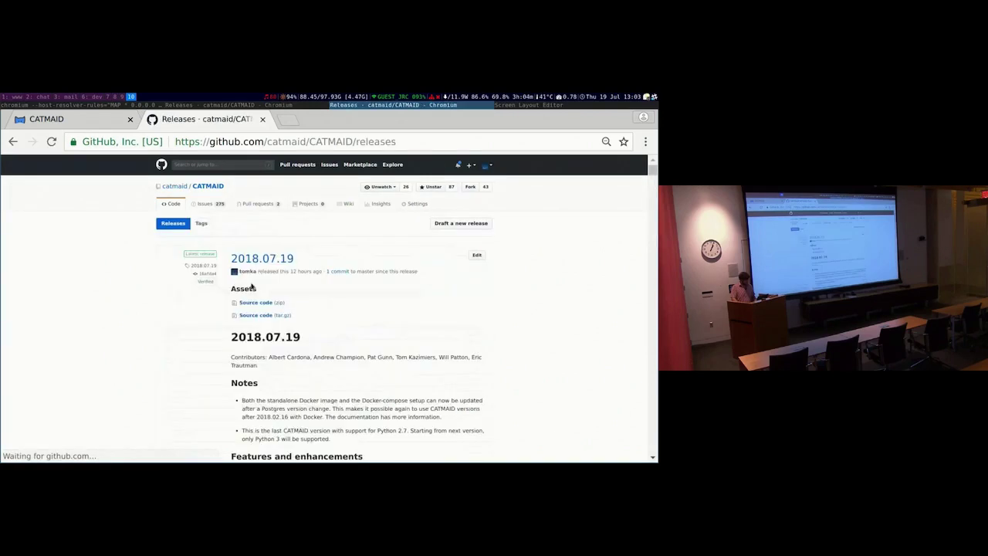
scroll(266, 324, "down", 15)
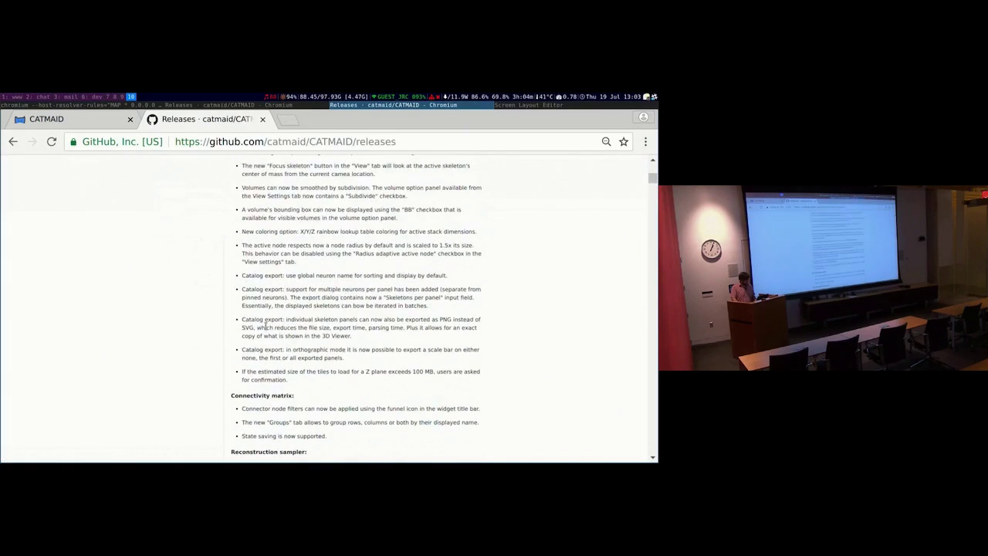
Zoom the release notes to 67%, scroll to the 3D viewer notes, and return to CATMAID
key("ctrl+plus")
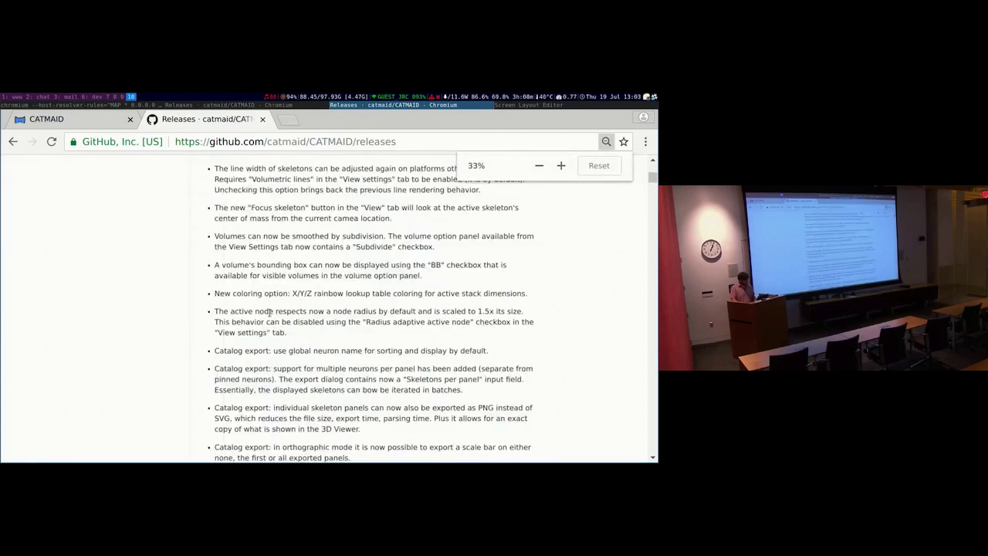
key("ctrl+plus")
key("ctrl+minus")
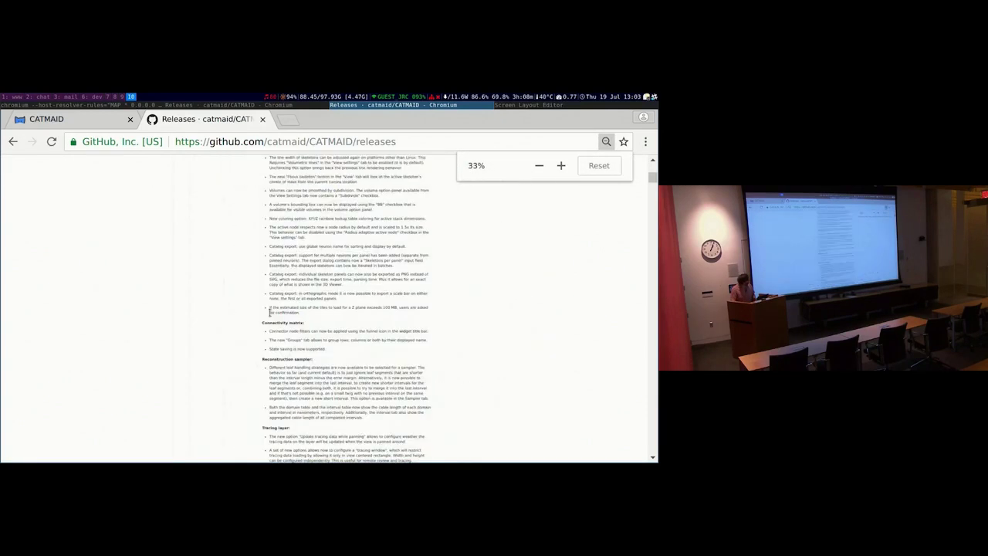
key("ctrl+plus")
key("ctrl+plus")
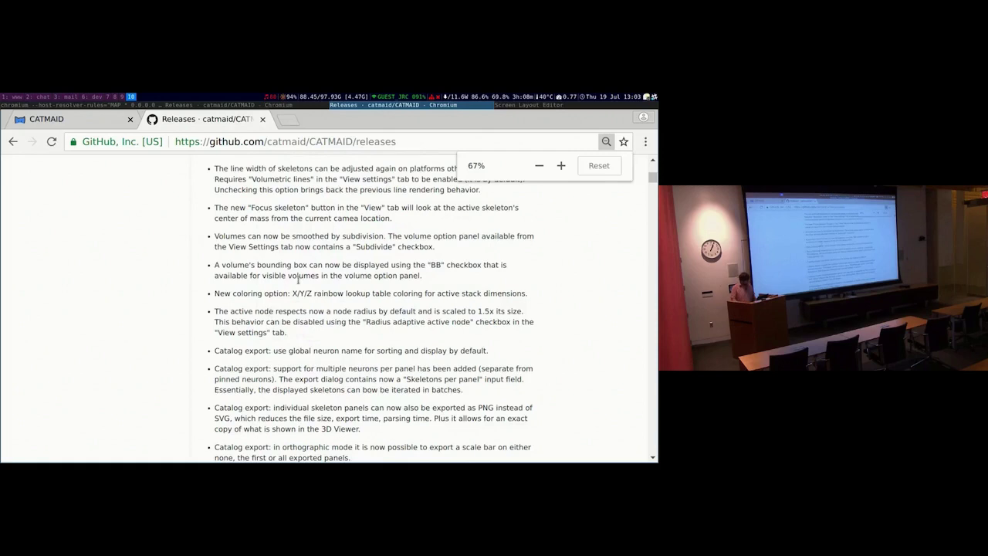
scroll(267, 337, "down", 1)
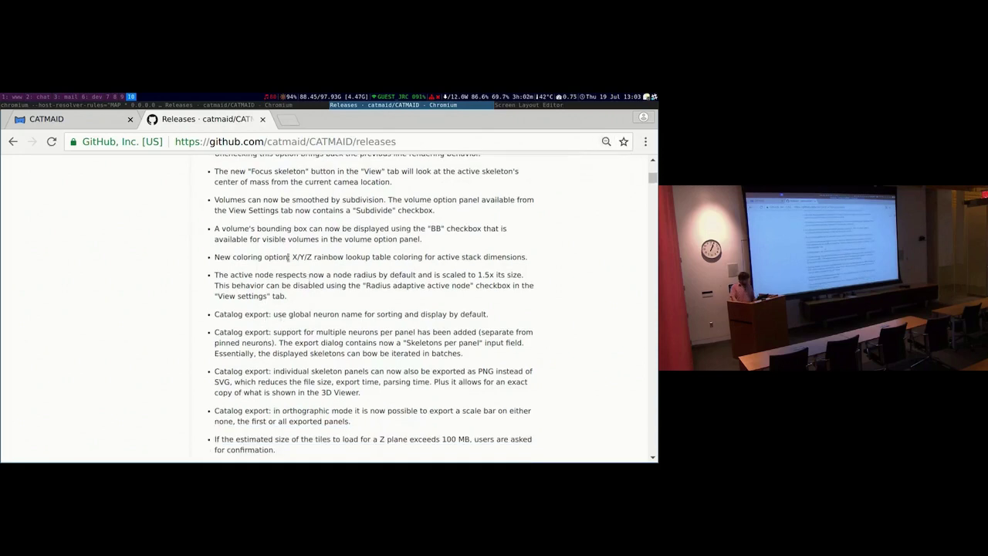
key("ctrl+Page_Up")
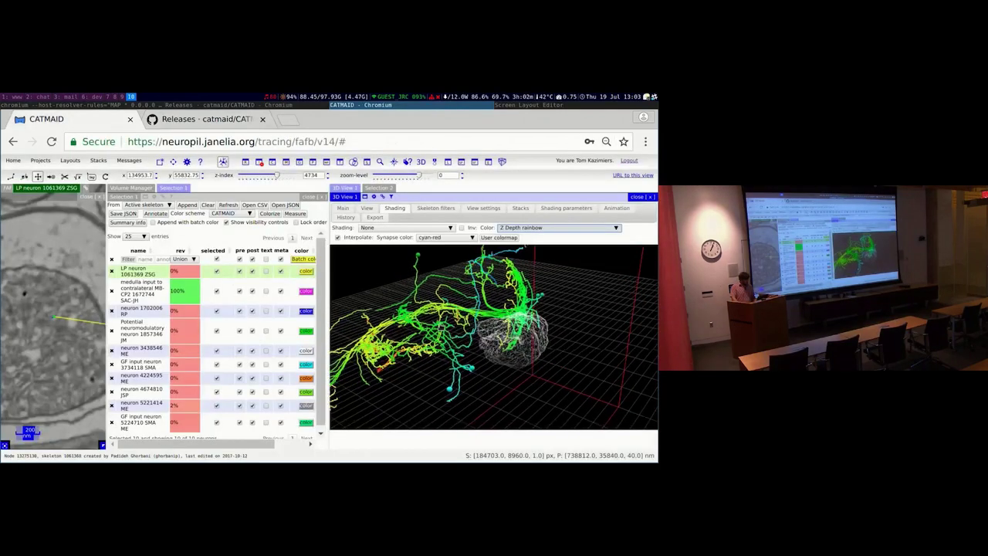
Zoom in, make the lower cyan node on neuron 5221414 ME active, and rotate around it
scroll(435, 345, "up", 6)
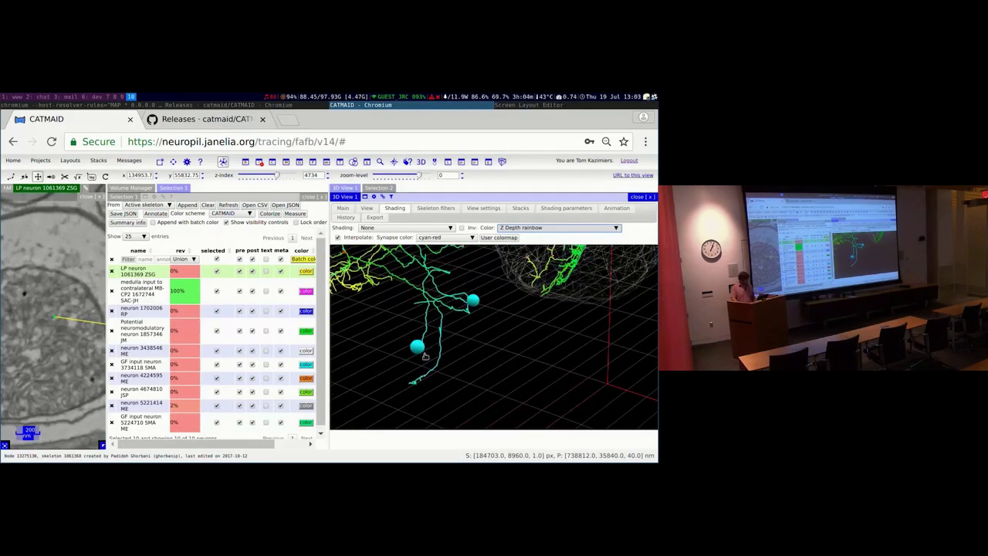
left_click(419, 349)
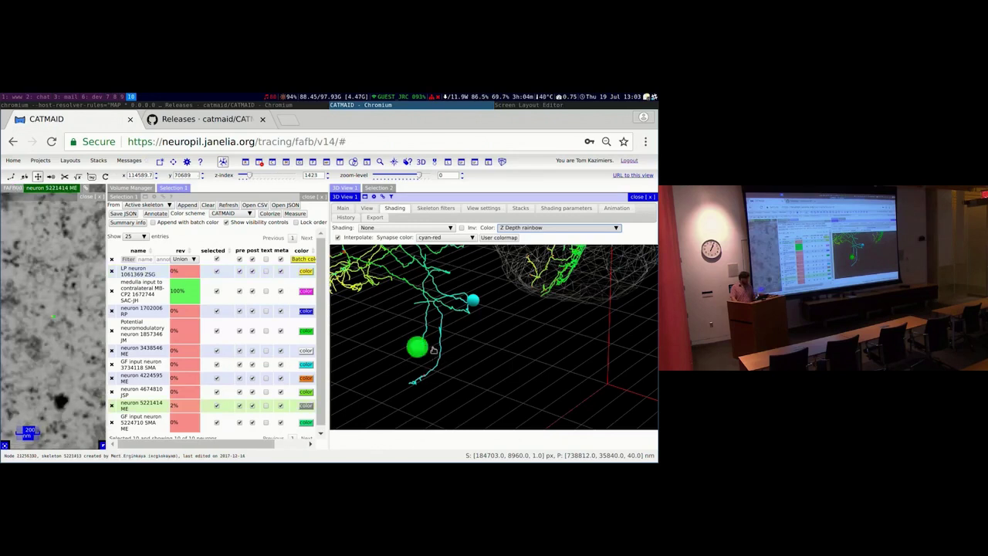
left_click_drag(444, 348, 427, 352)
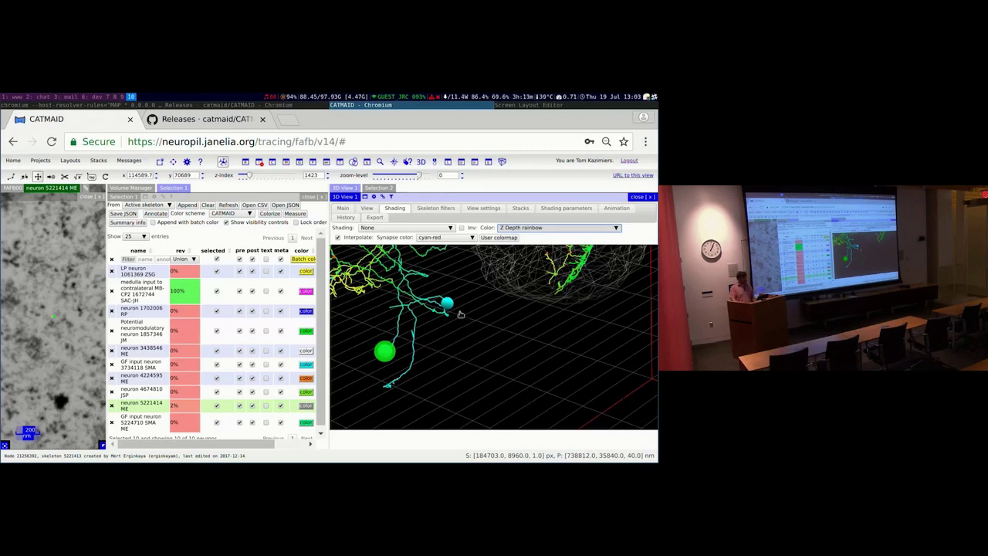
left_click_drag(463, 315, 445, 300)
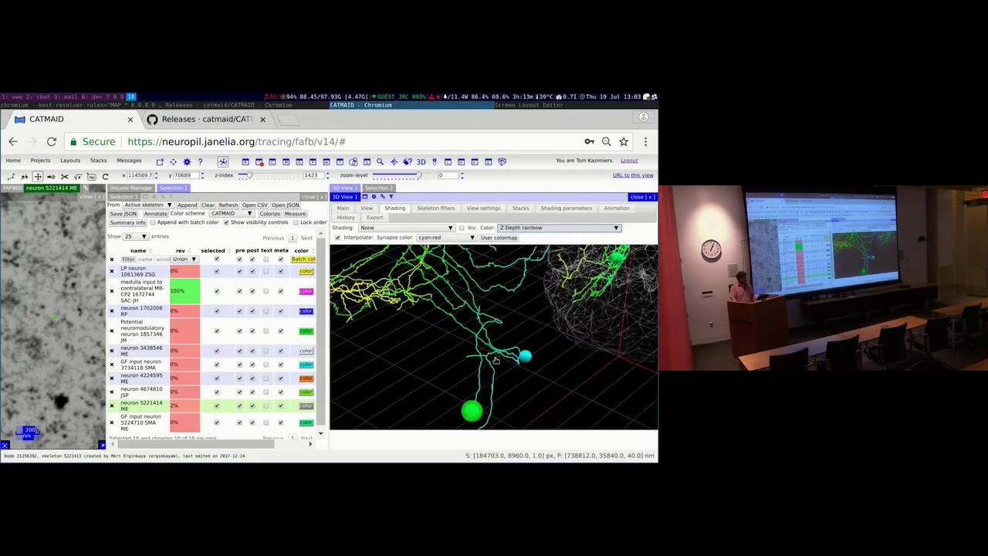
left_click_drag(493, 359, 491, 348)
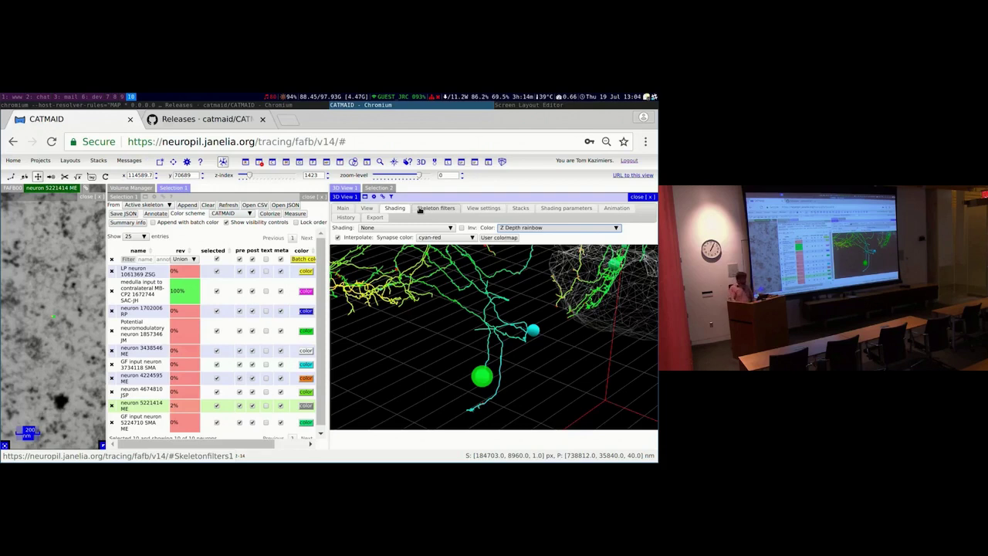
Enable 'Active node on top' in the 3D View settings, glance at the release notes, then return
left_click(471, 208)
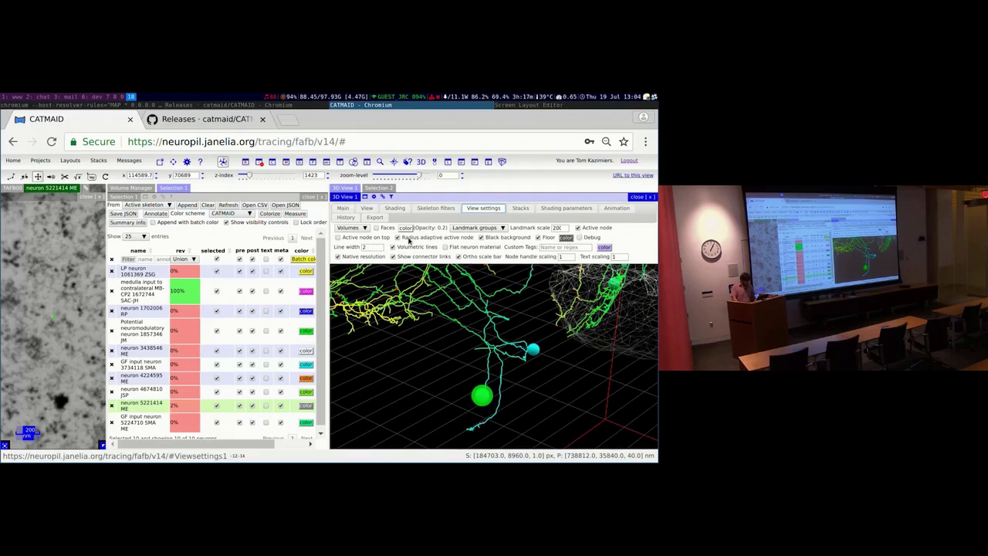
left_click(375, 238)
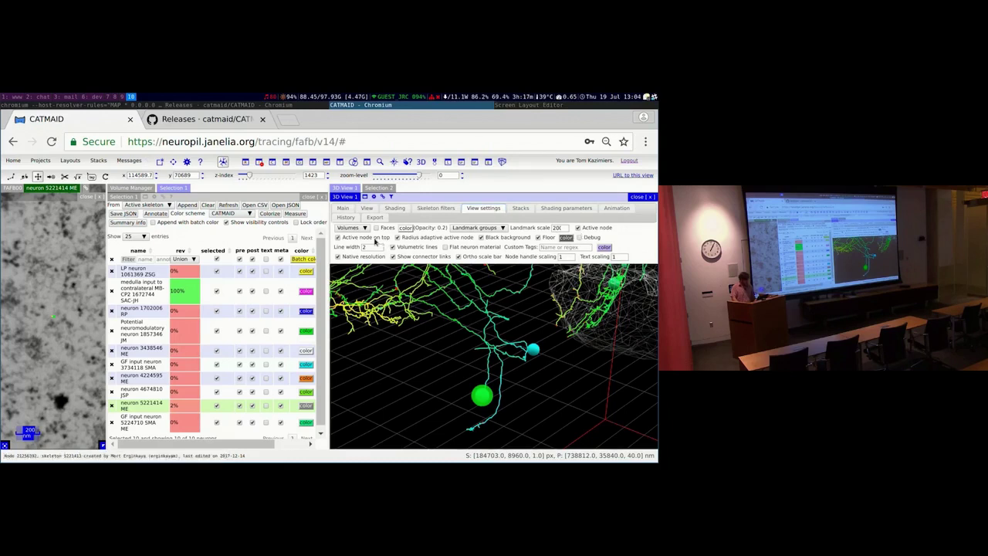
left_click(214, 121)
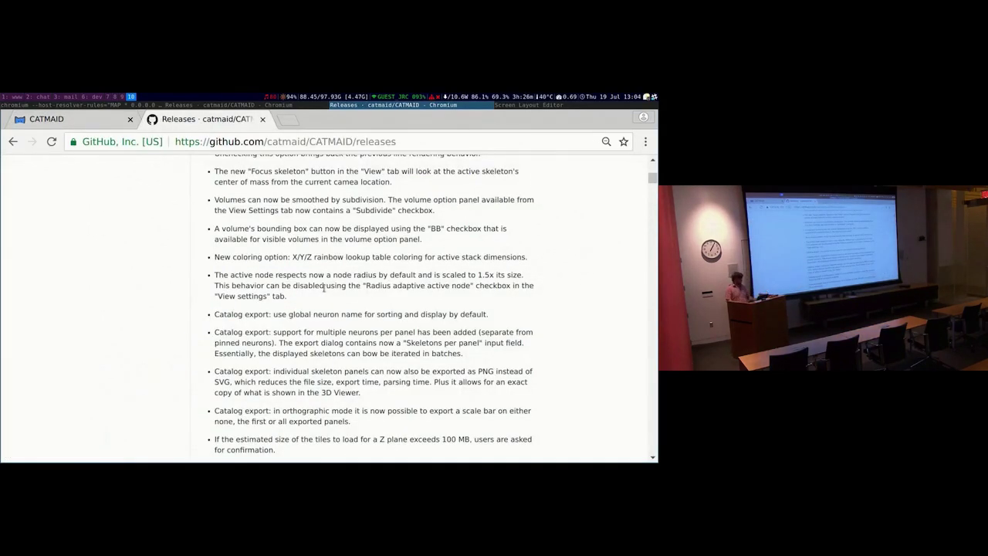
left_click(99, 117)
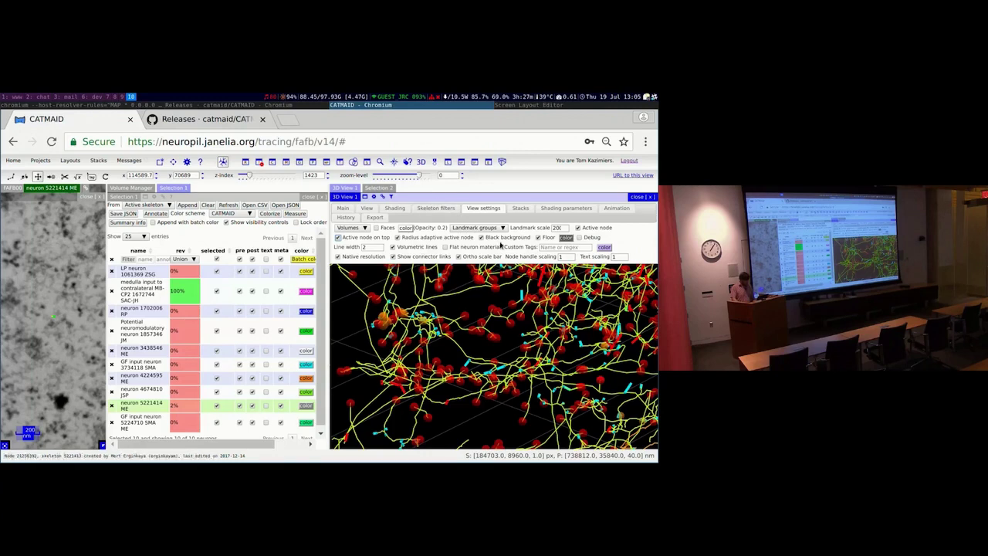
Set node handle scaling to 10, then 30, and zoom the 3D View to compare sphere sizes
left_click(570, 258)
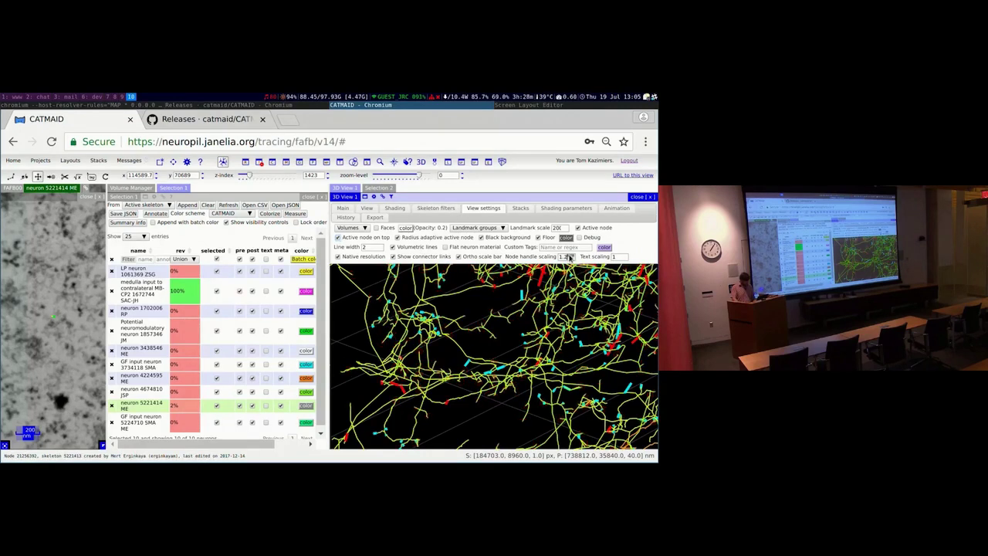
left_click(571, 260)
double_click(562, 257)
type("10")
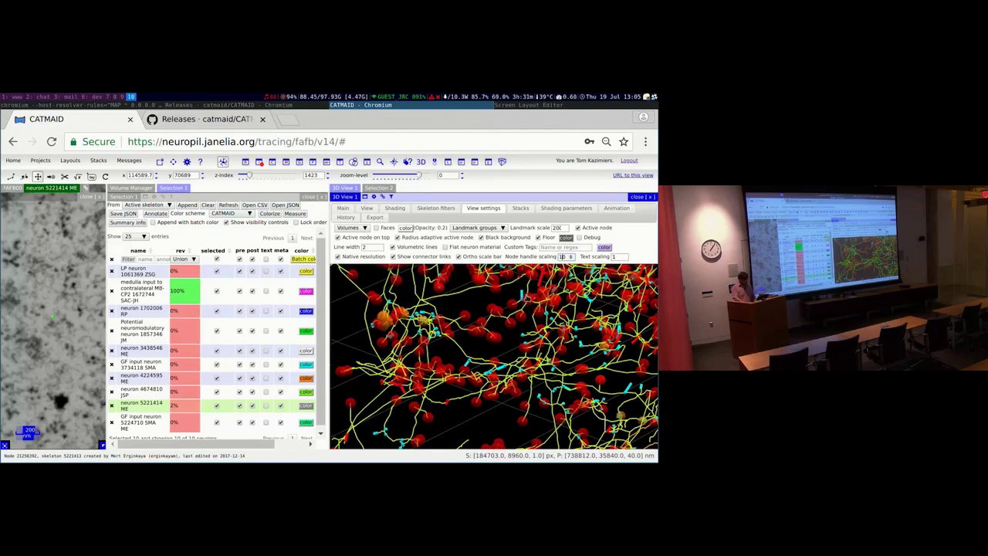
key("BackSpace")
key("BackSpace")
type("30")
scroll(489, 337, "up", 3)
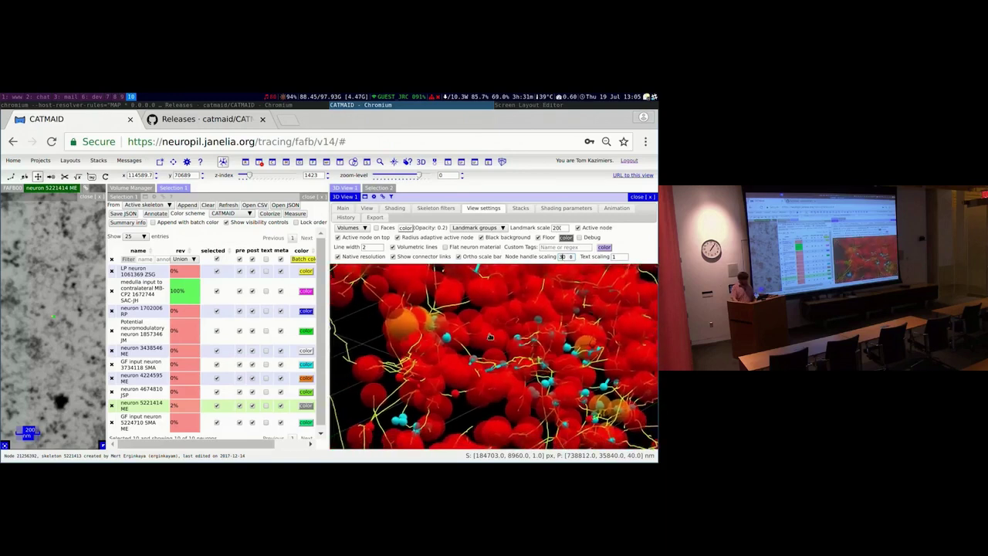
scroll(489, 336, "down", 5)
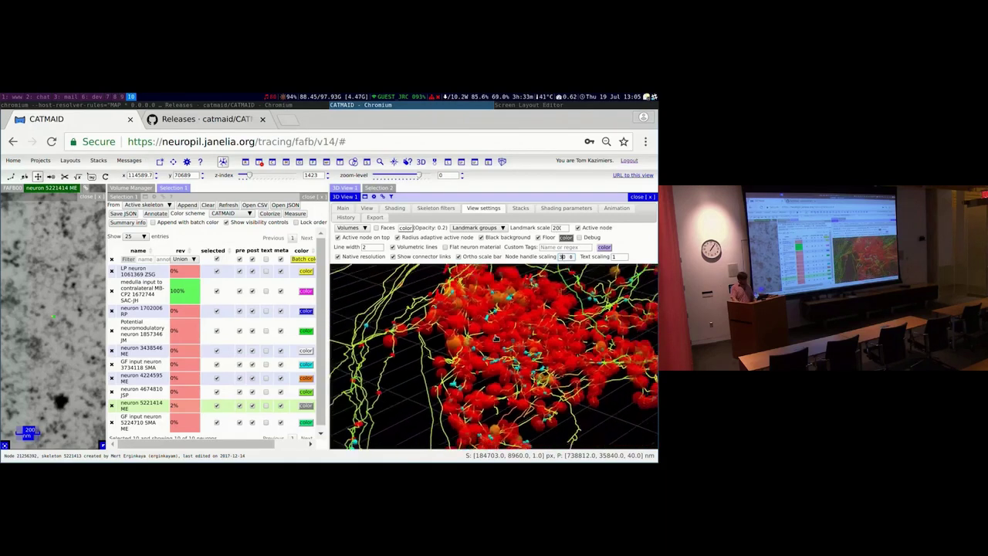
scroll(496, 338, "up", 5)
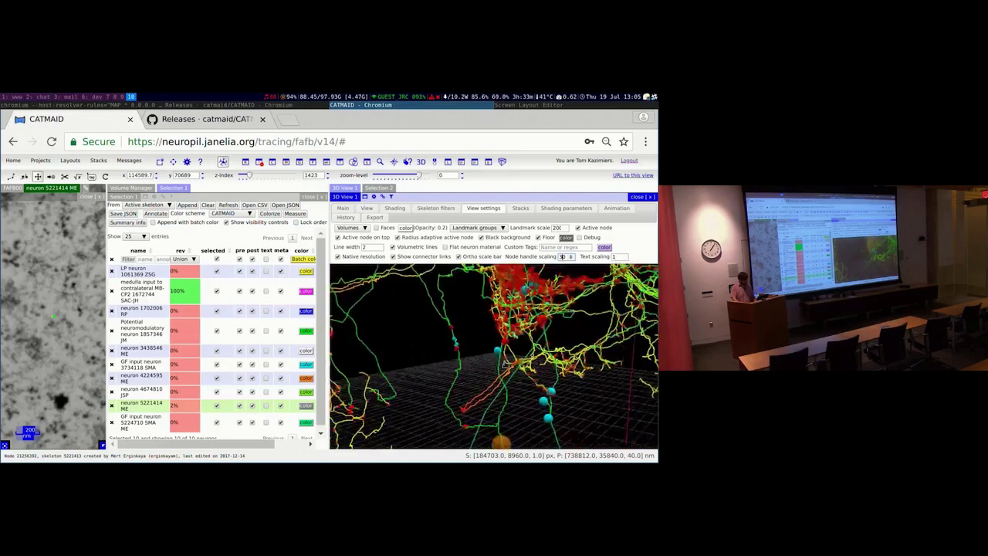
scroll(505, 363, "down", 4)
scroll(494, 363, "up", 5)
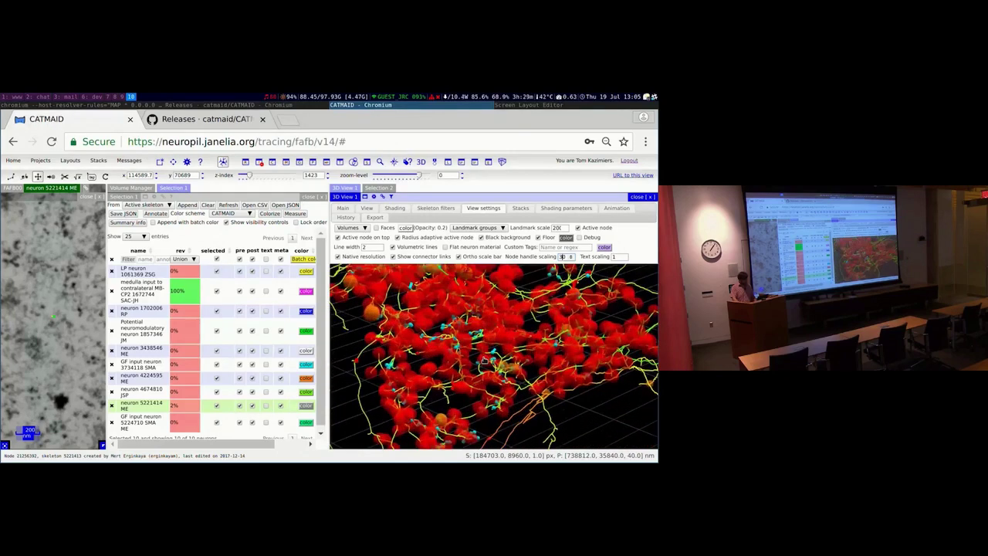
scroll(483, 361, "up", 5)
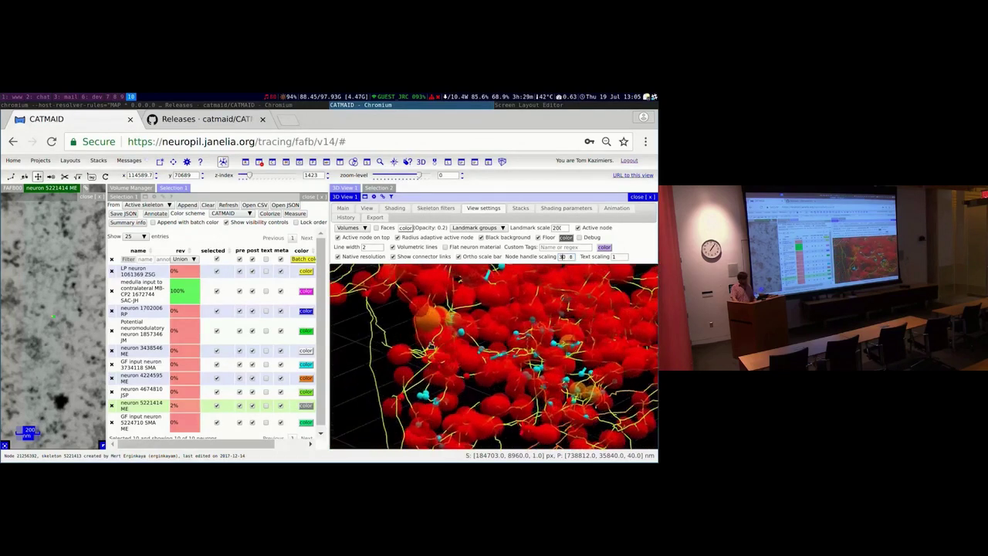
scroll(493, 356, "up", 5)
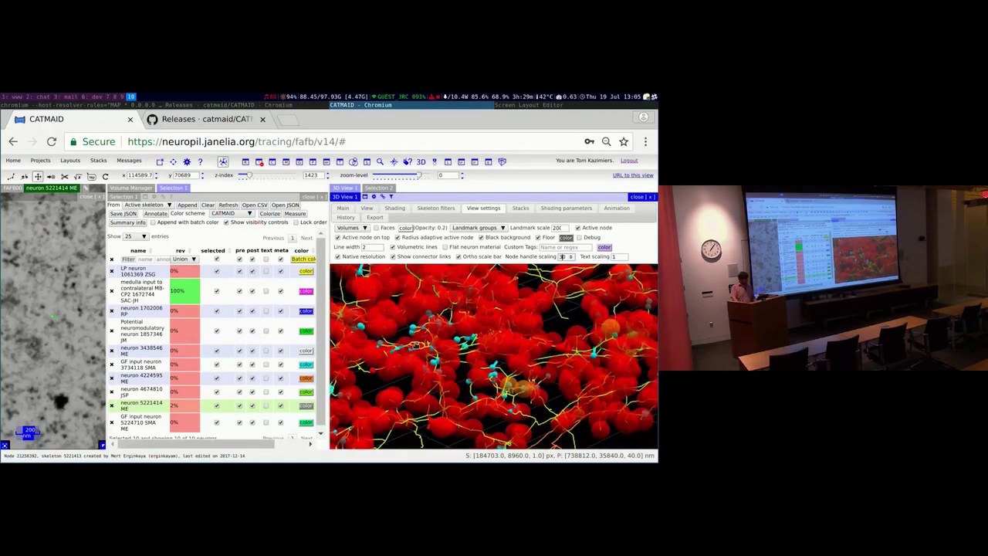
scroll(428, 343, "up", 5)
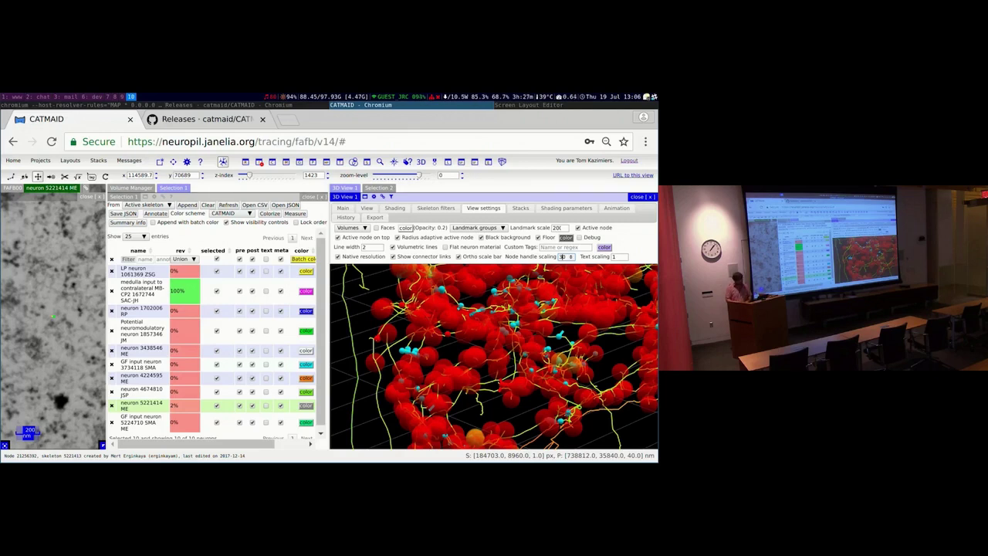
Set node handle scaling back to 10, rotate the view, and switch to the release notes
type("0")
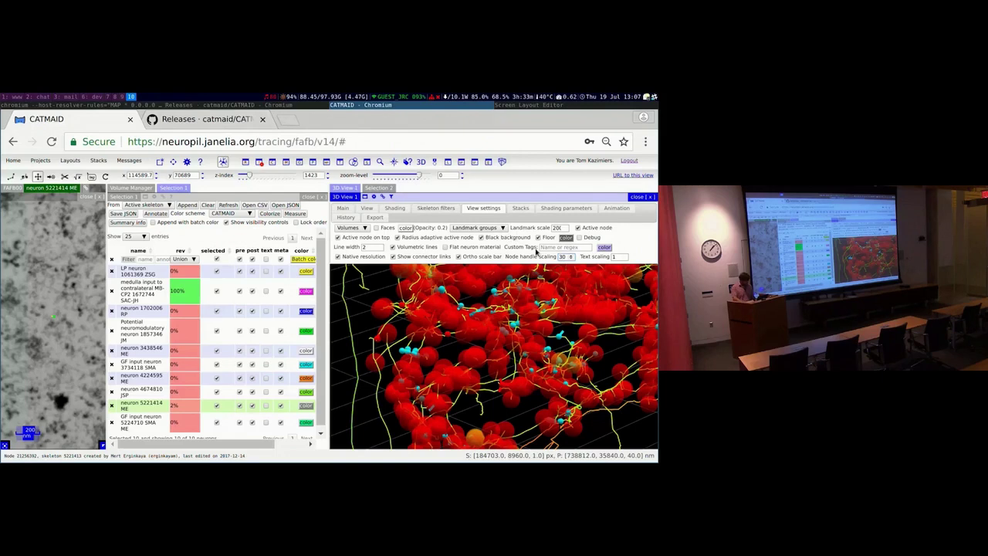
key("BackSpace")
key("BackSpace")
type("10")
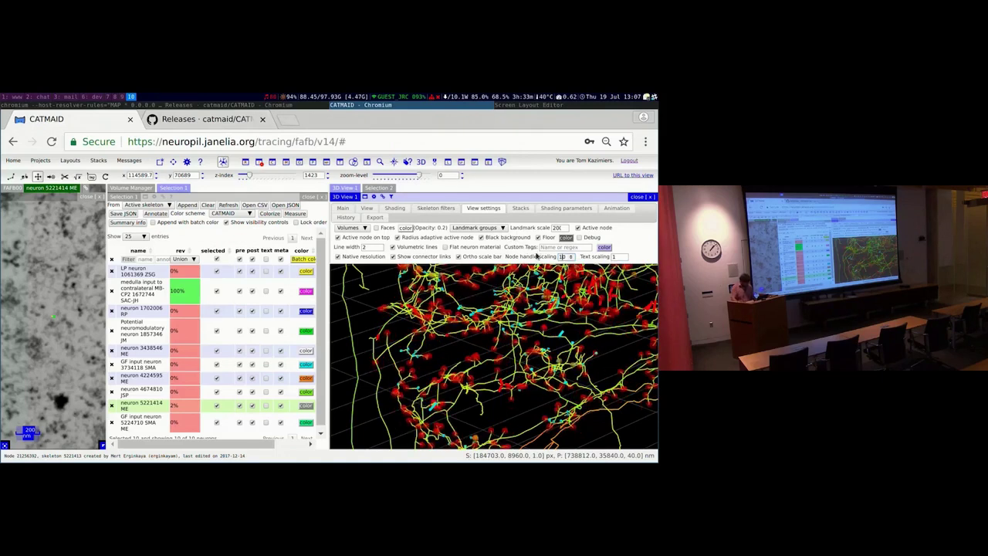
left_click_drag(532, 298, 499, 270)
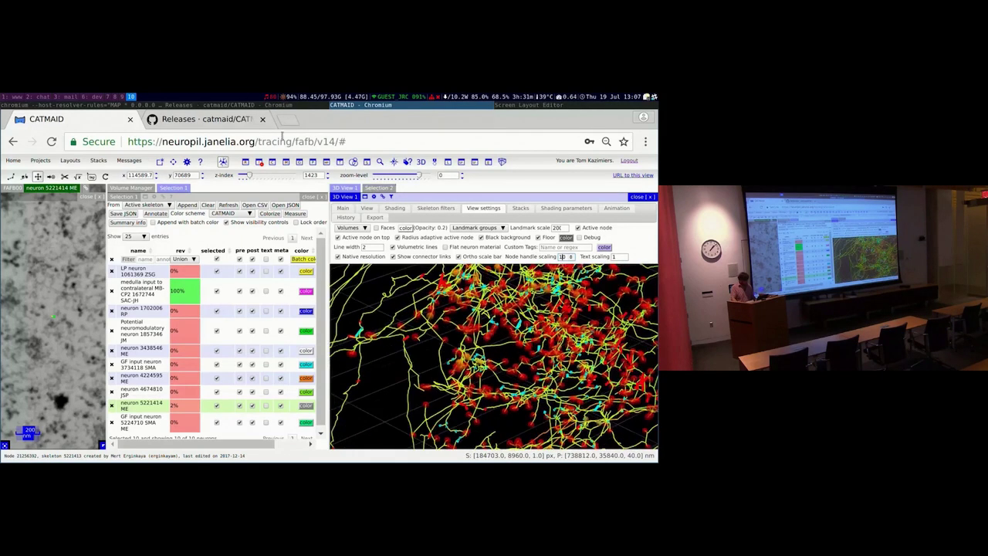
left_click(222, 121)
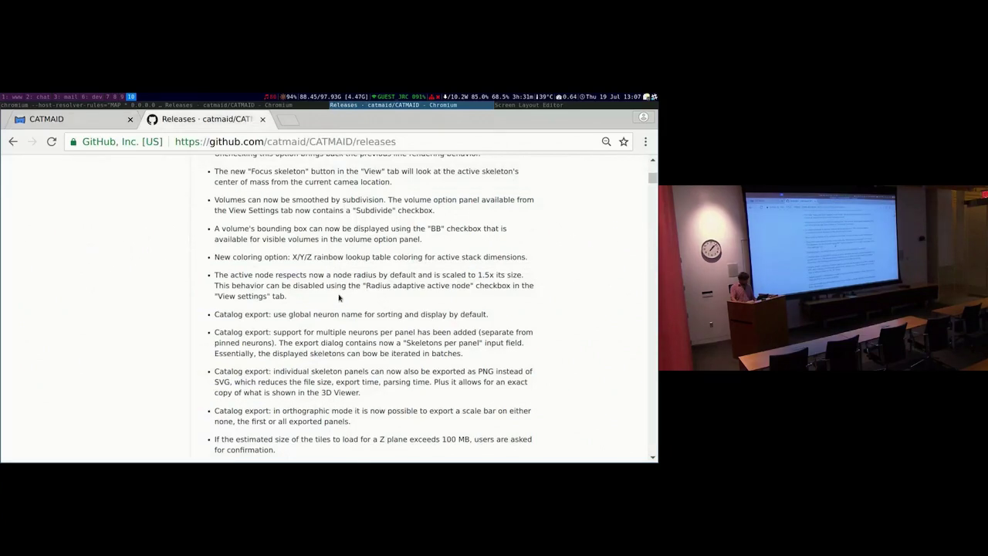
scroll(374, 329, "down", 2)
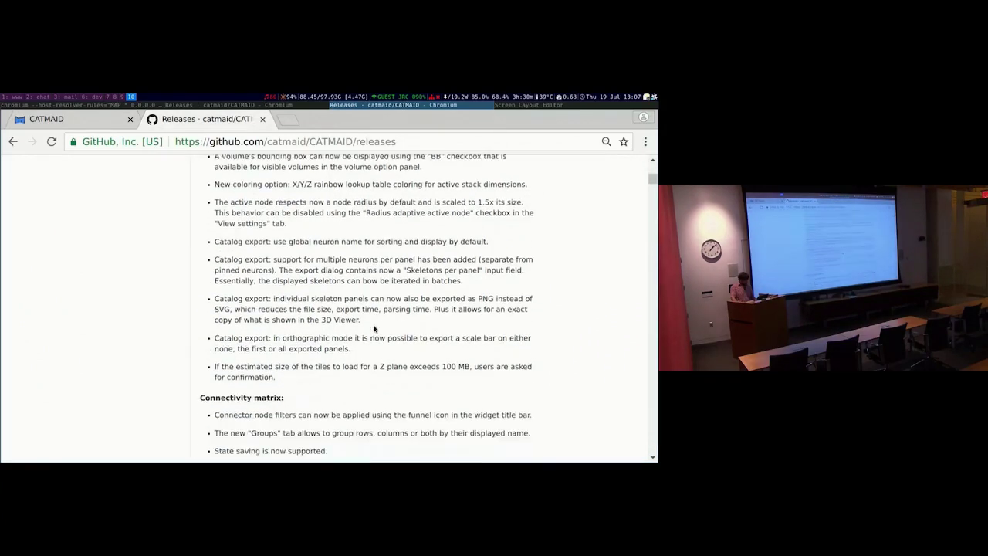
left_click(54, 122)
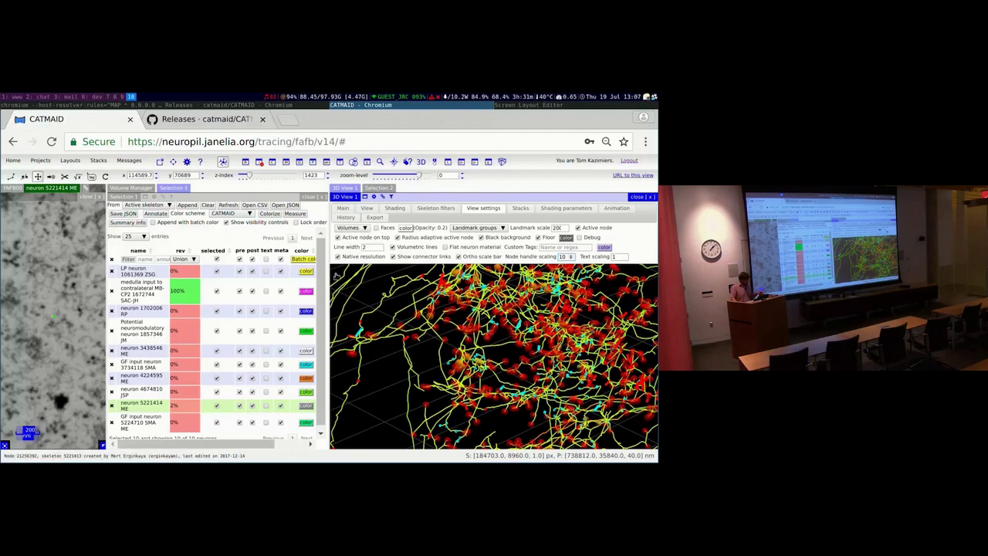
Widen the 3D viewer pane and preview the Catalog SVG export options before dismissing them
left_click_drag(330, 278, 291, 272)
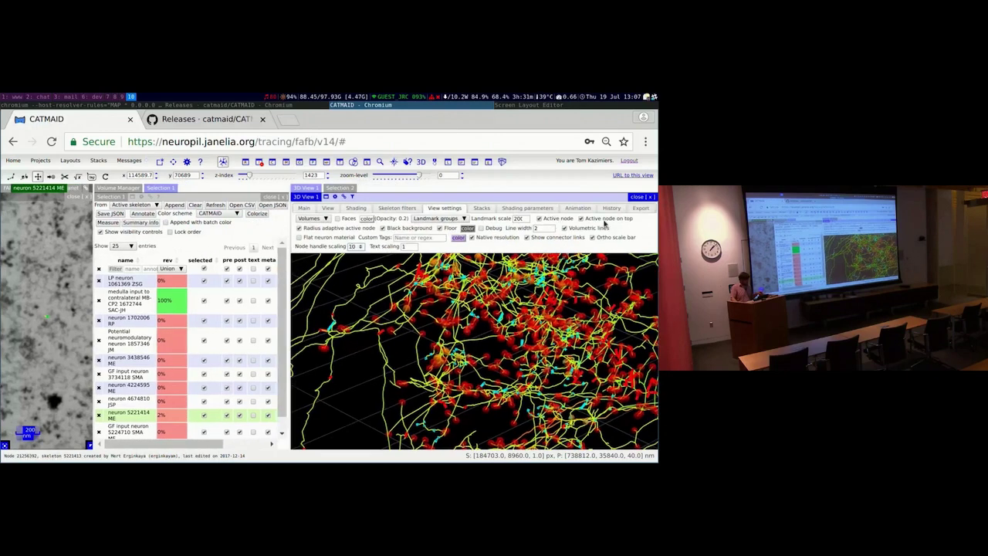
left_click(640, 208)
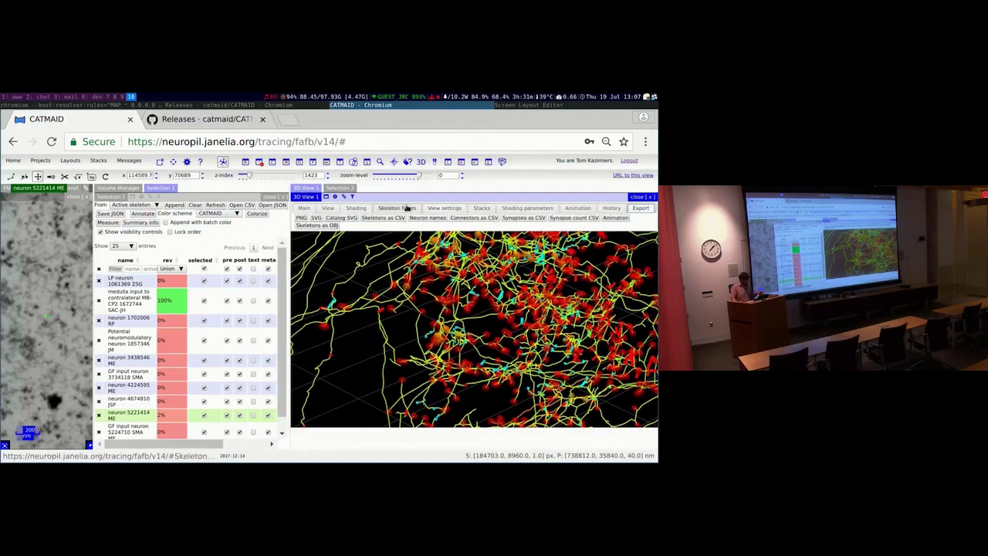
left_click(337, 220)
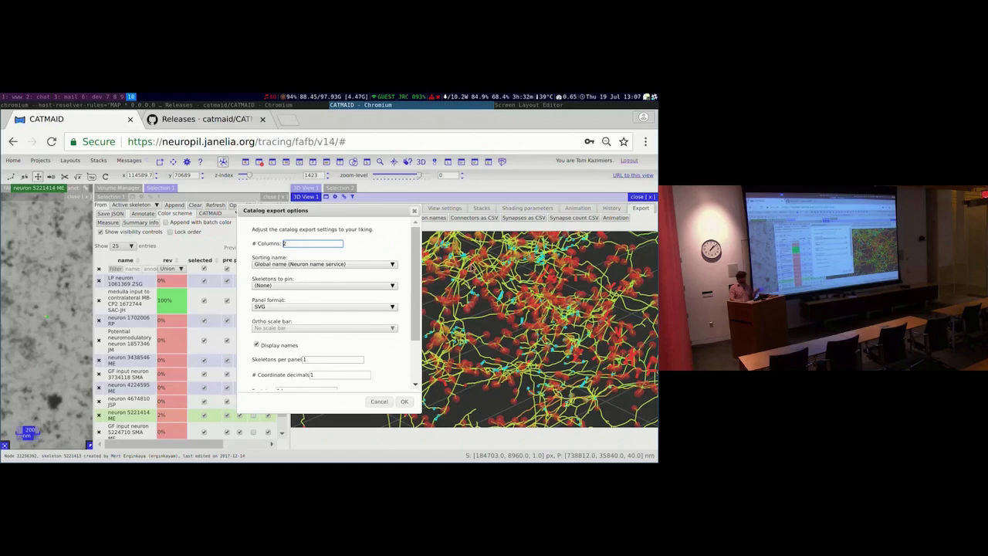
key("Return")
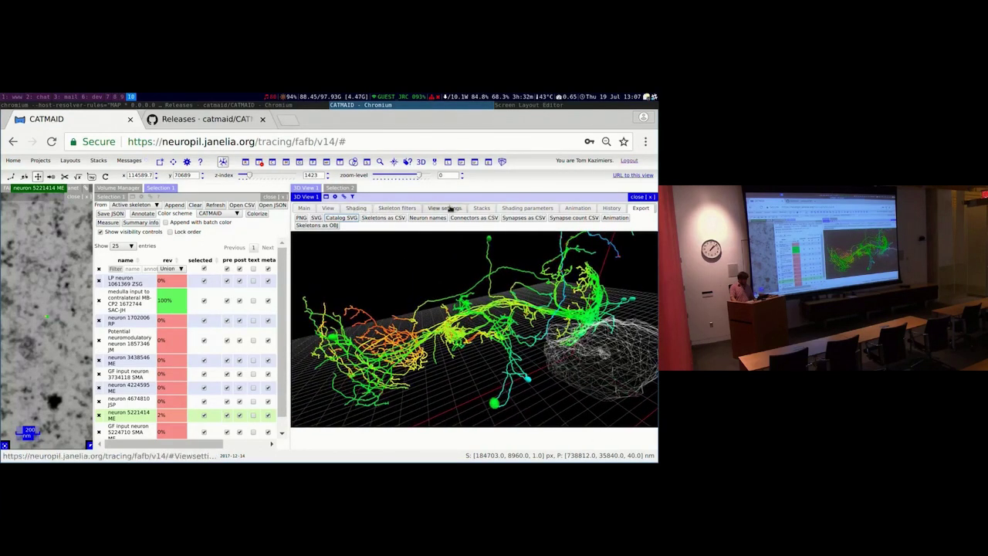
Hide the stack bounding box and floor grid, and switch the 3D view to a white background
left_click(480, 207)
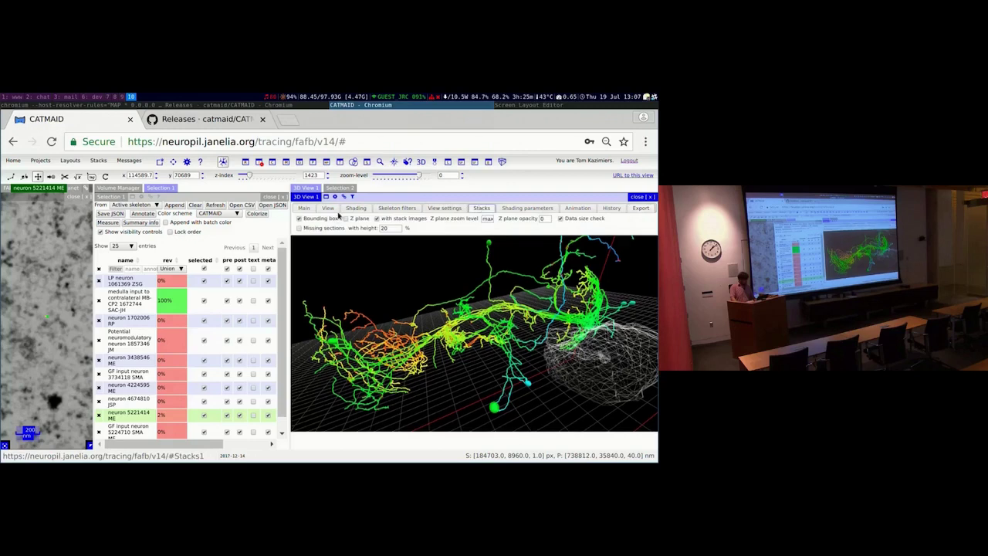
left_click(300, 219)
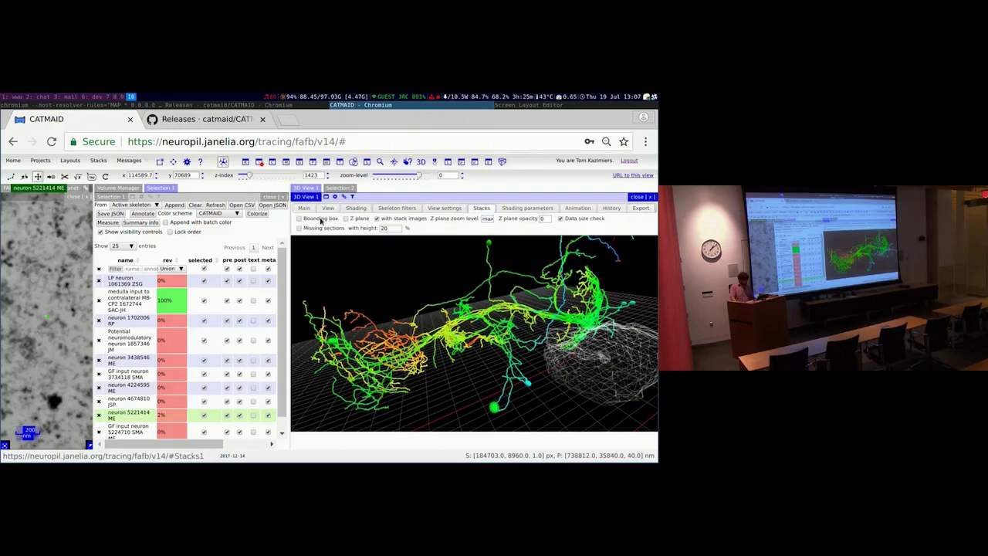
left_click(448, 211)
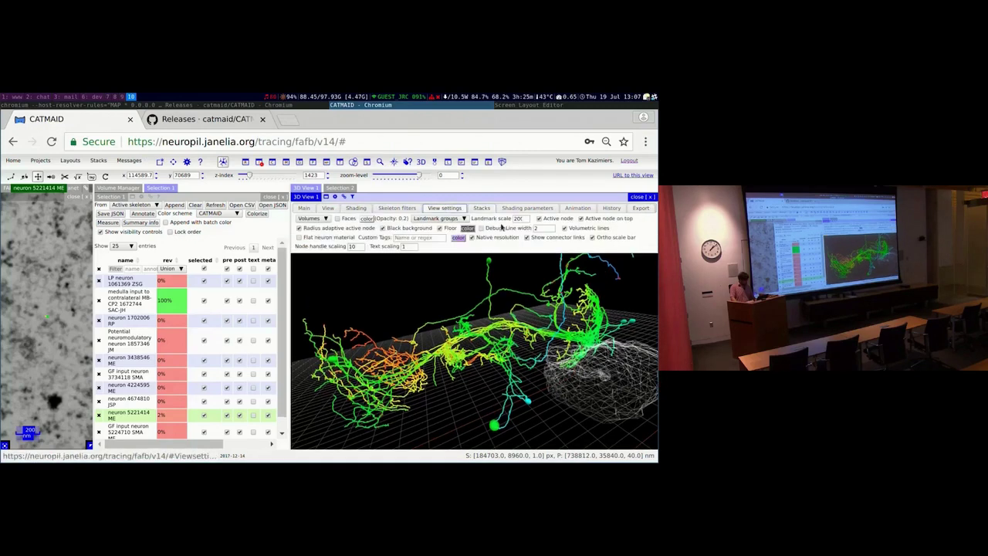
left_click(445, 230)
left_click(417, 233)
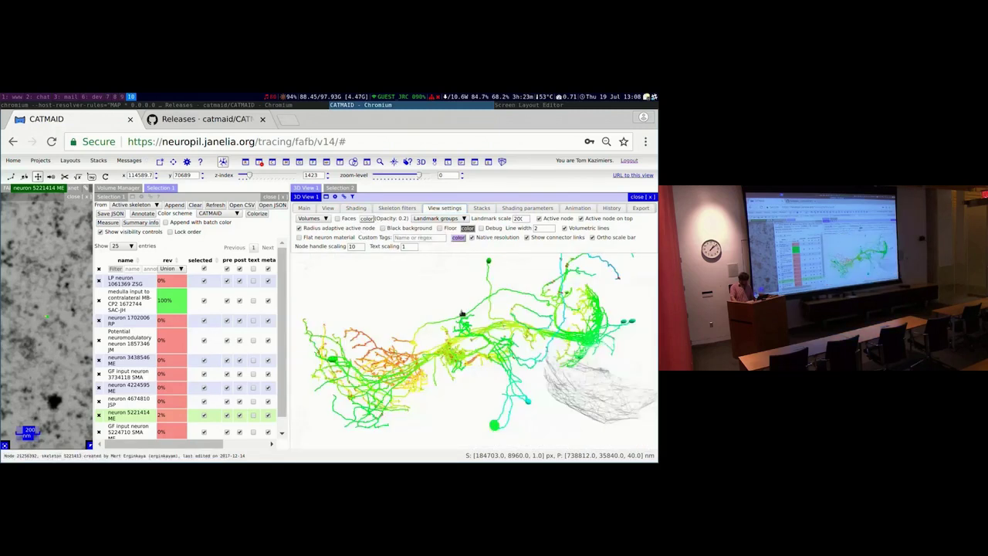
left_click_drag(461, 313, 464, 310)
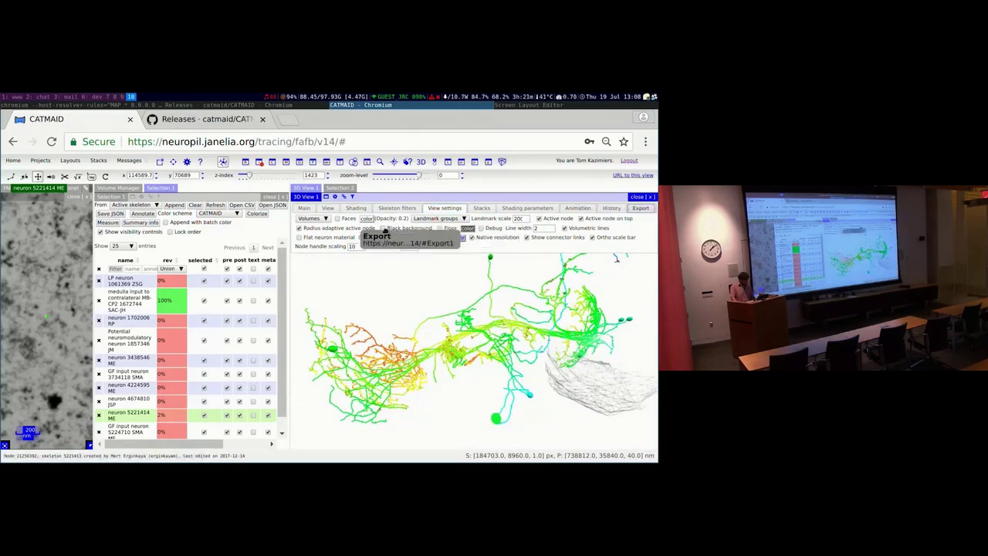
left_click(640, 207)
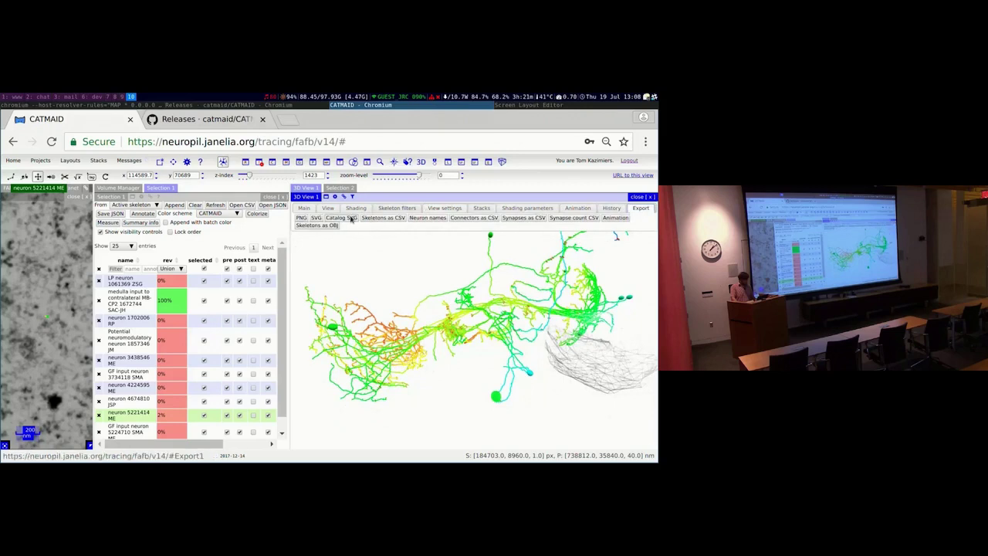
Export a Catalog SVG sorted by Global name with PNG (1 x view size) panels and open it
left_click(352, 218)
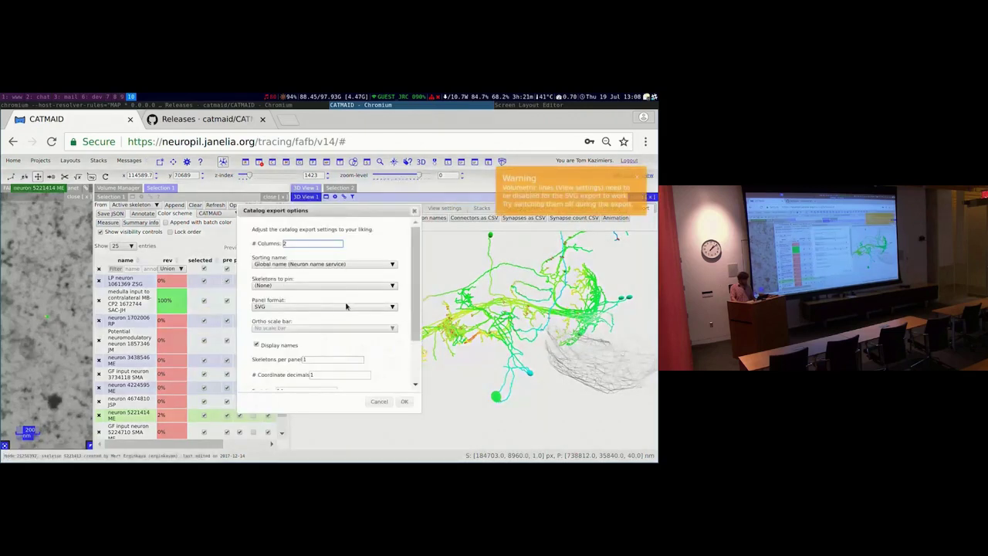
left_click(320, 265)
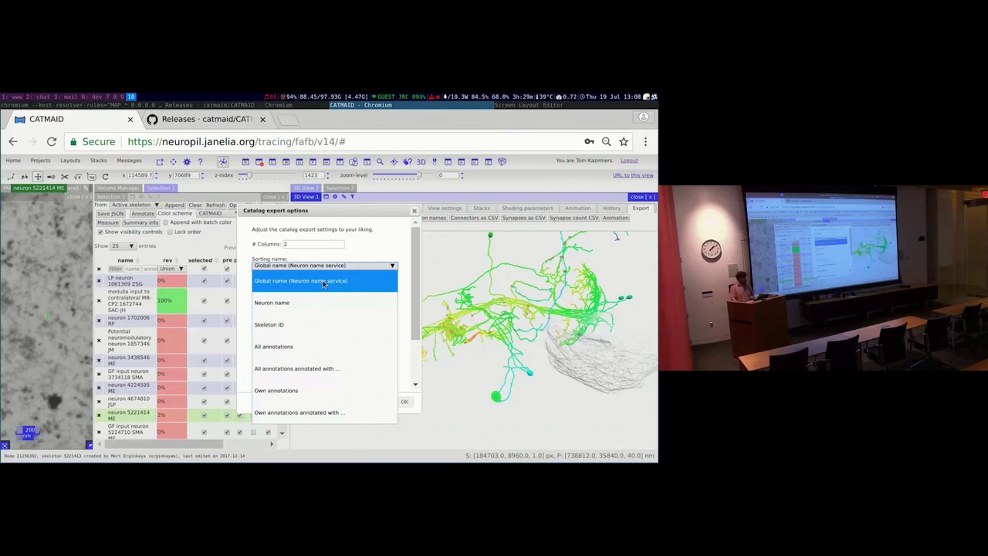
left_click(328, 282)
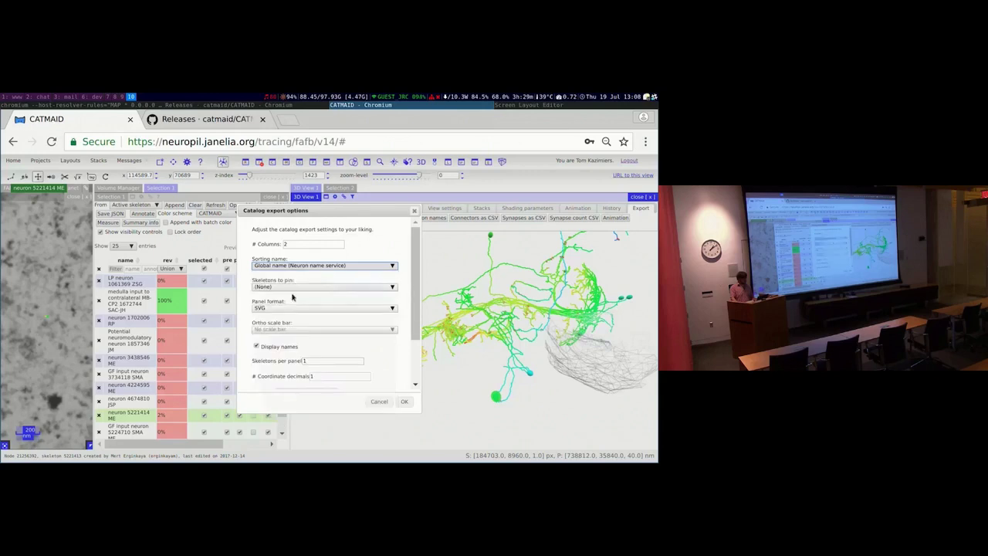
scroll(385, 262, "down", 2)
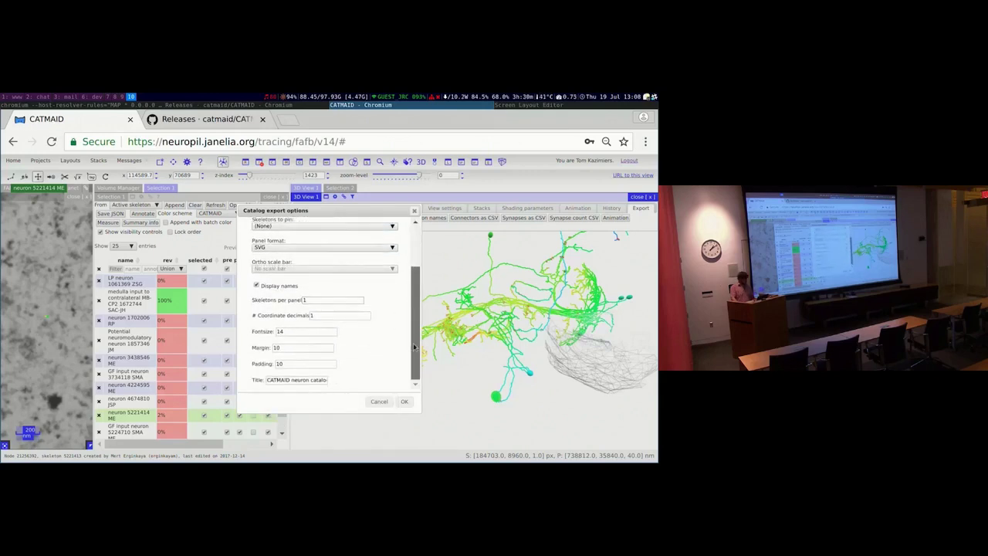
left_click(385, 250)
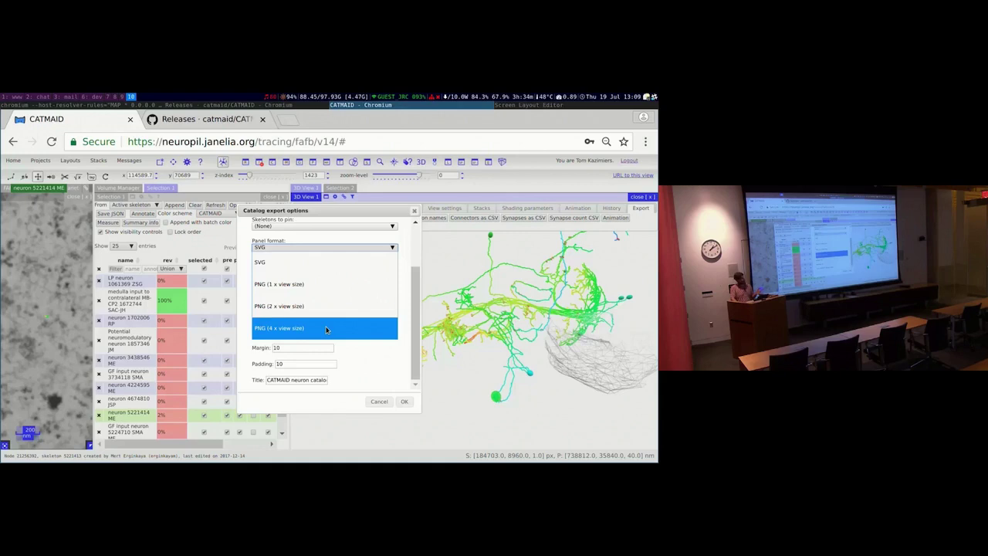
left_click(327, 284)
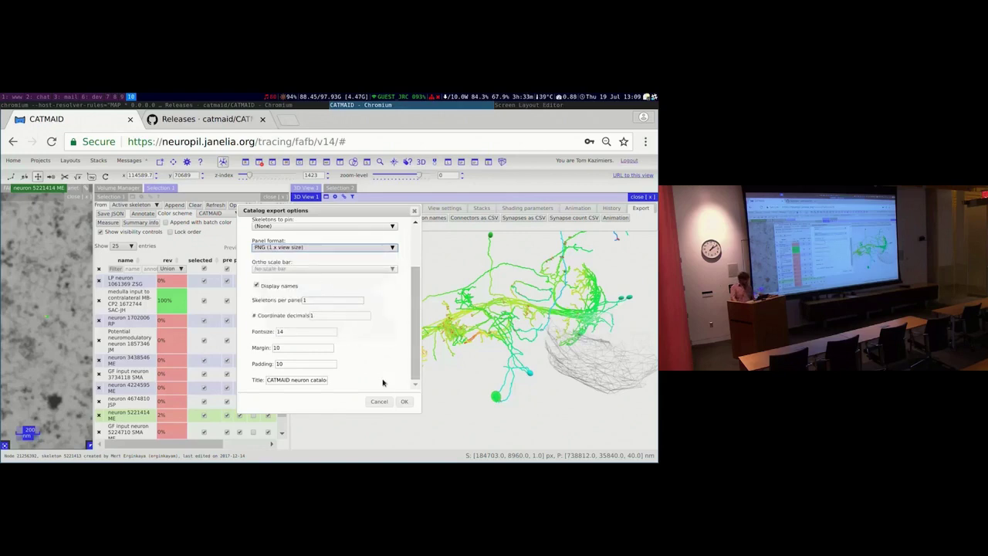
left_click(403, 401)
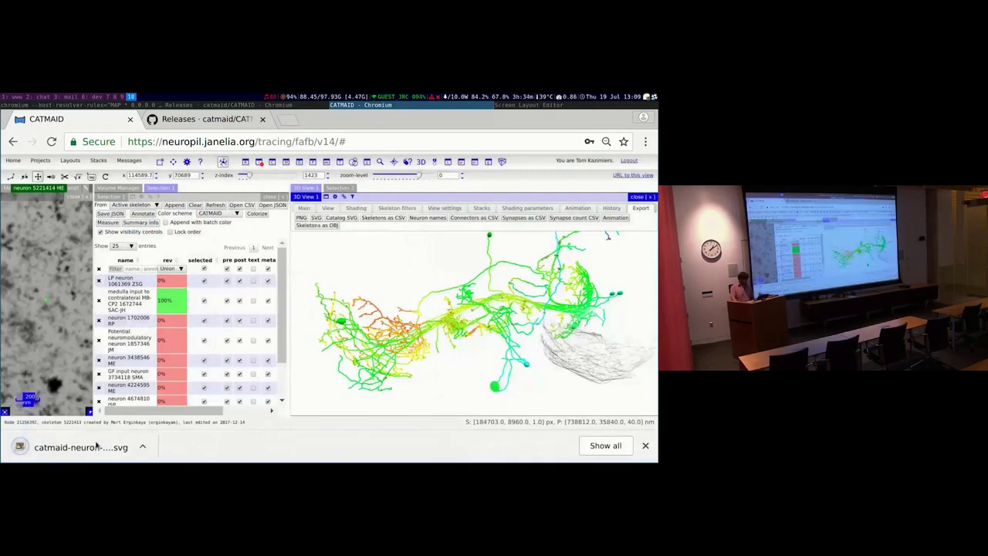
left_click(96, 444)
scroll(356, 308, "down", 5)
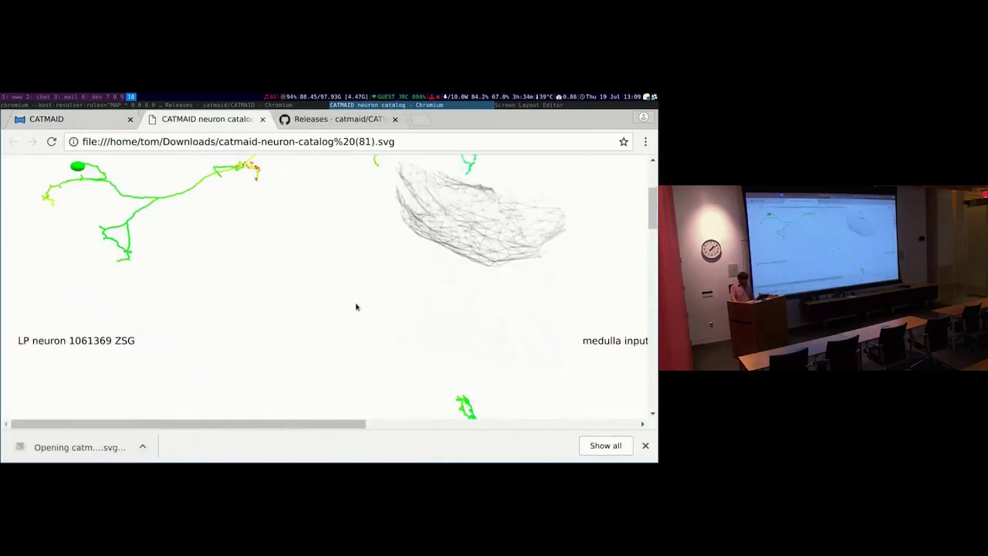
scroll(356, 307, "down", 7)
scroll(356, 305, "up", 2)
scroll(355, 305, "down", 2)
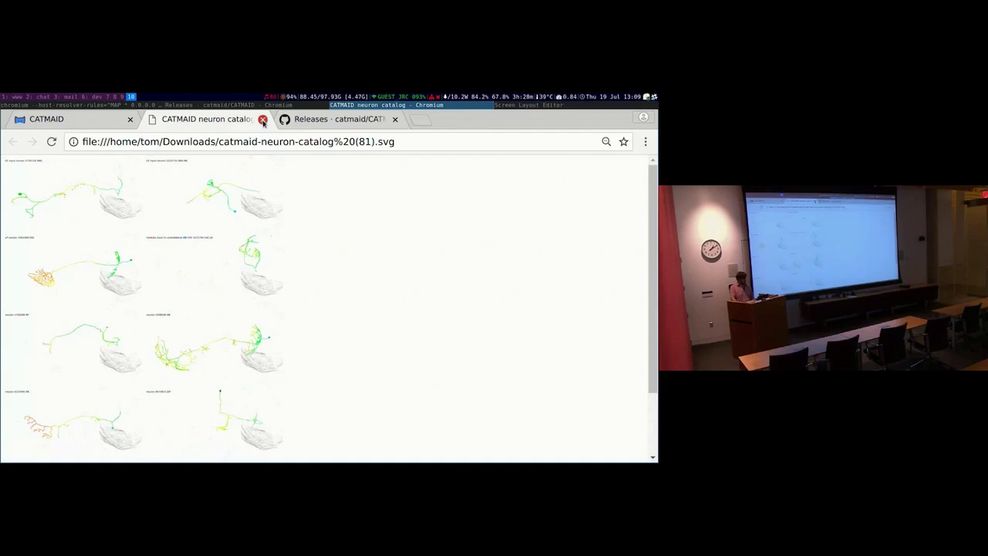
left_click(263, 118)
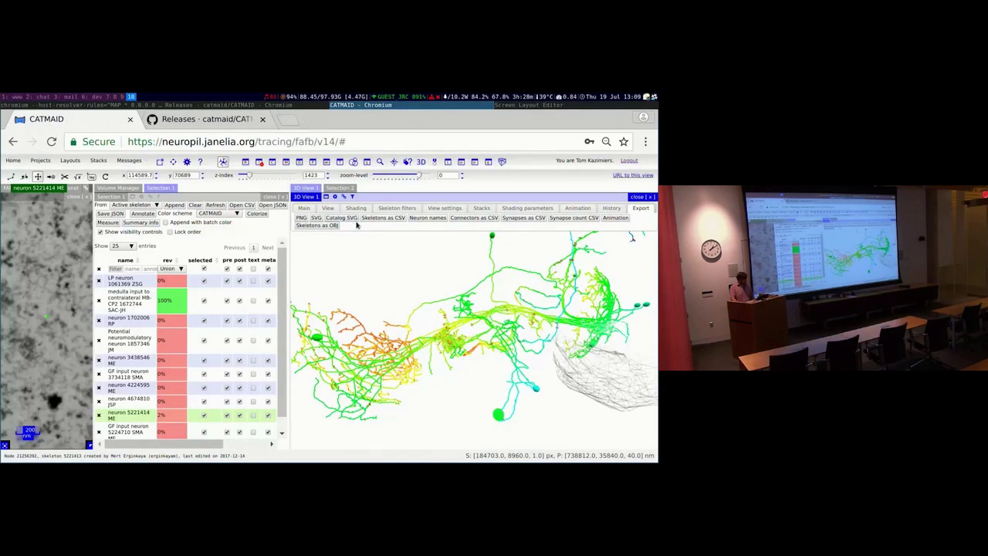
Export a catalog with 3 skeletons per panel, view it zoomed out, and close it
left_click(339, 218)
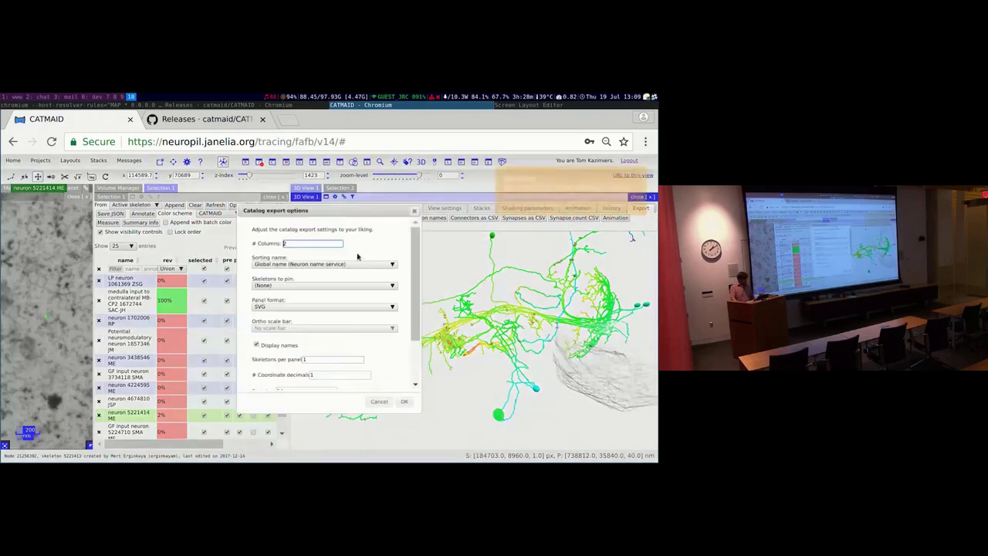
left_click(358, 359)
left_click(358, 359)
left_click(406, 402)
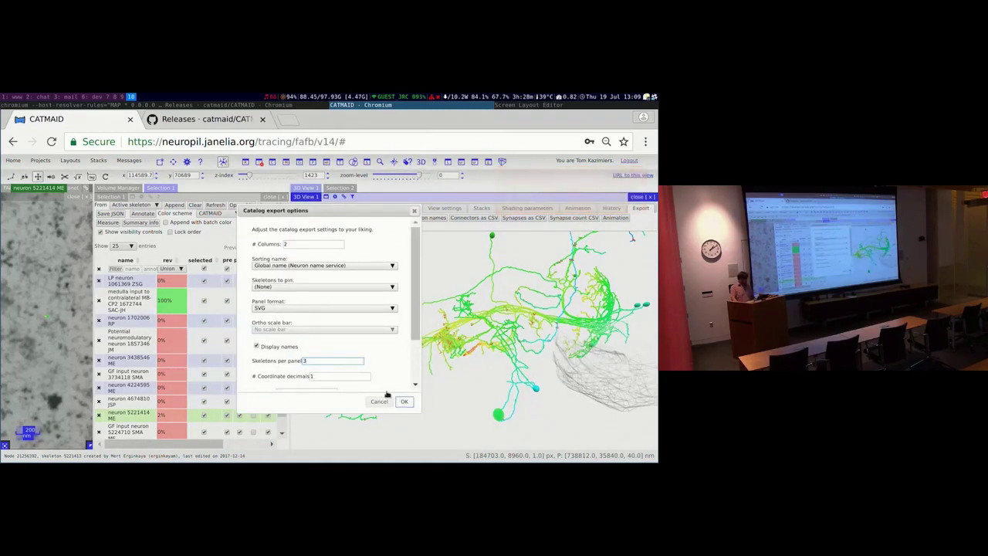
left_click(90, 449)
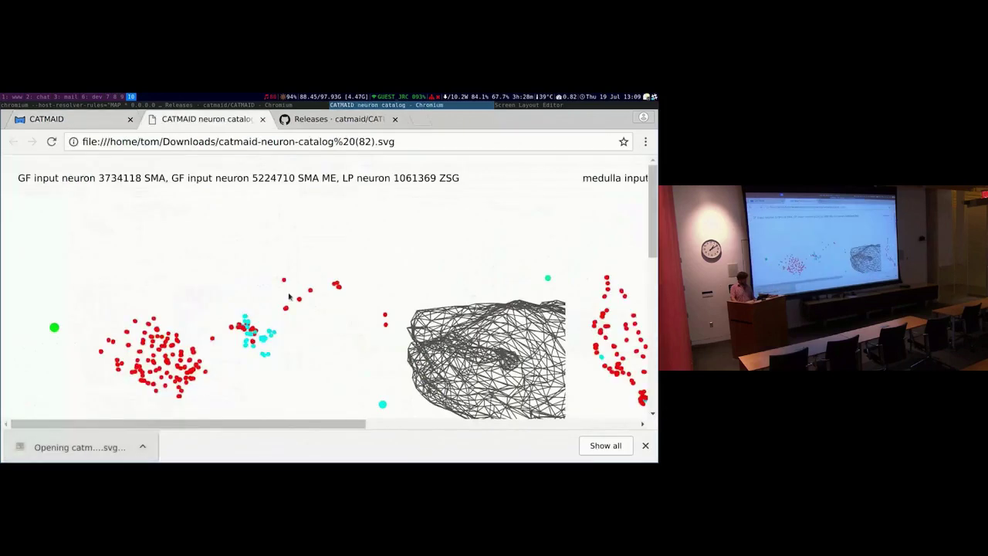
key("ctrl+minus")
key("ctrl+minus")
key("ctrl+minus")
key("ctrl+minus")
key("ctrl+minus")
key("ctrl+minus")
key("ctrl+minus")
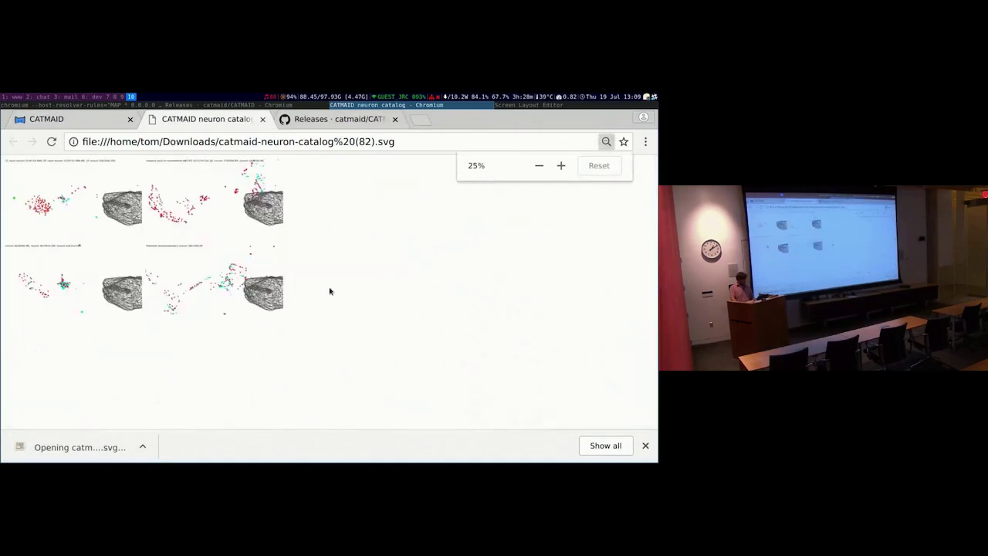
left_click(263, 119)
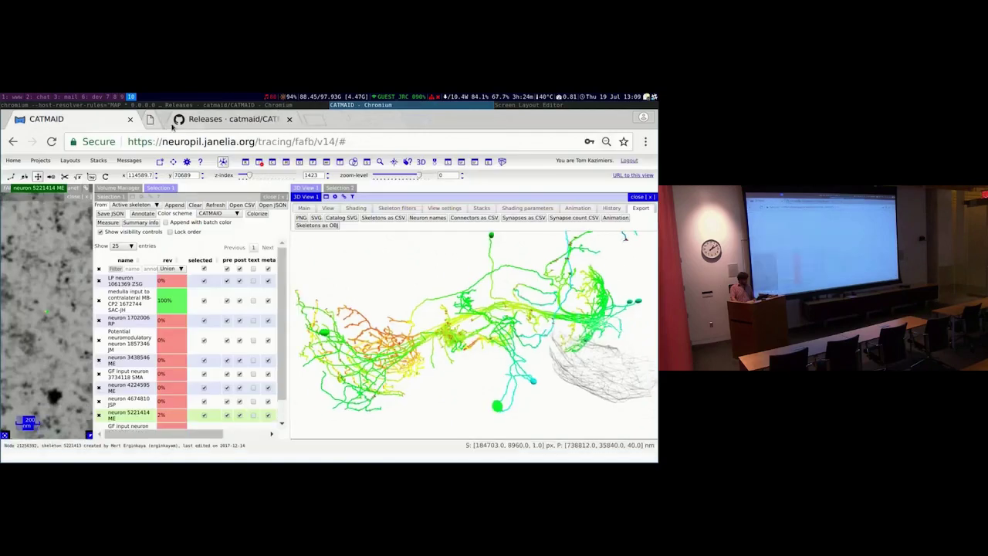
Export a catalog with 2 skeletons per panel, view it zoomed out, and close it
left_click(340, 218)
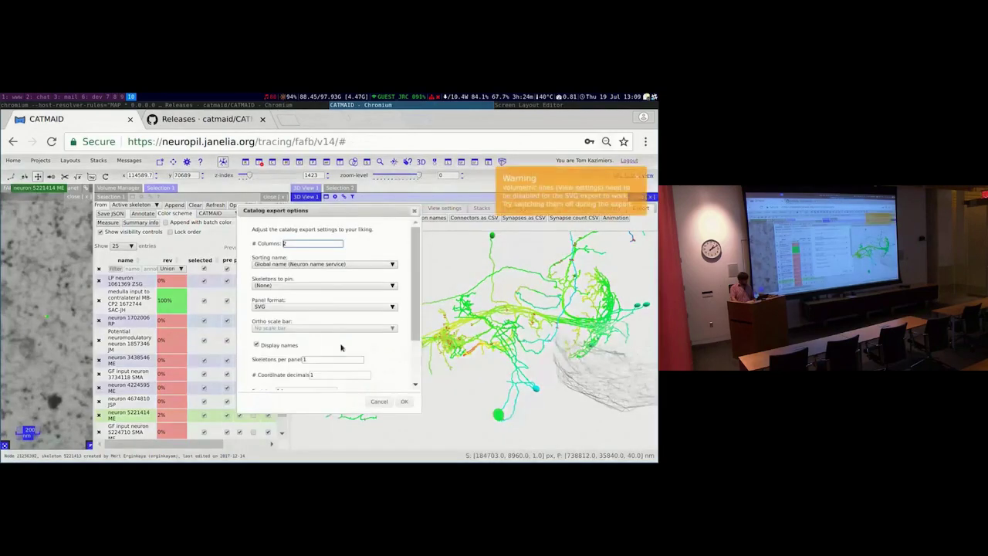
left_click(403, 401)
key("ctrl+minus")
key("ctrl+minus")
key("ctrl+minus")
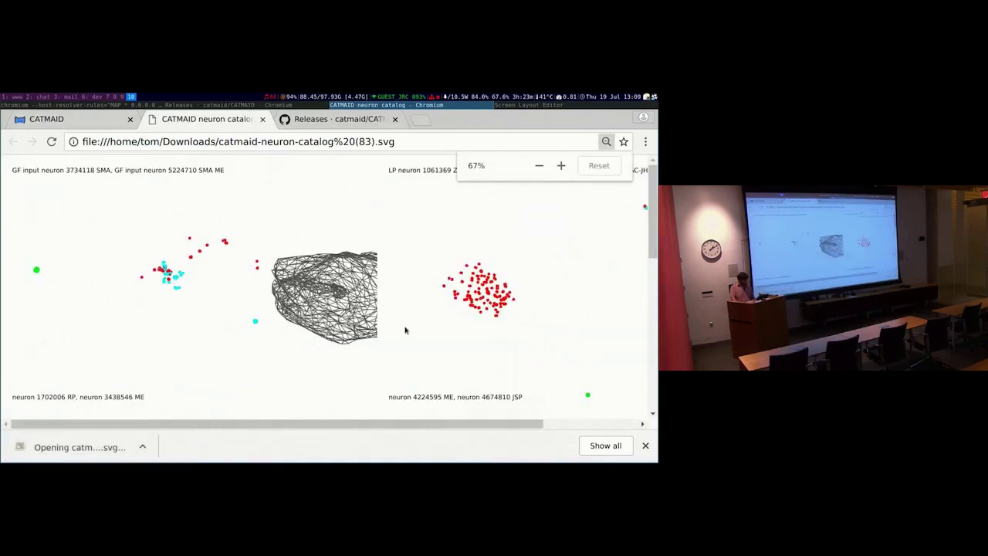
key("ctrl+minus")
key("ctrl+minus")
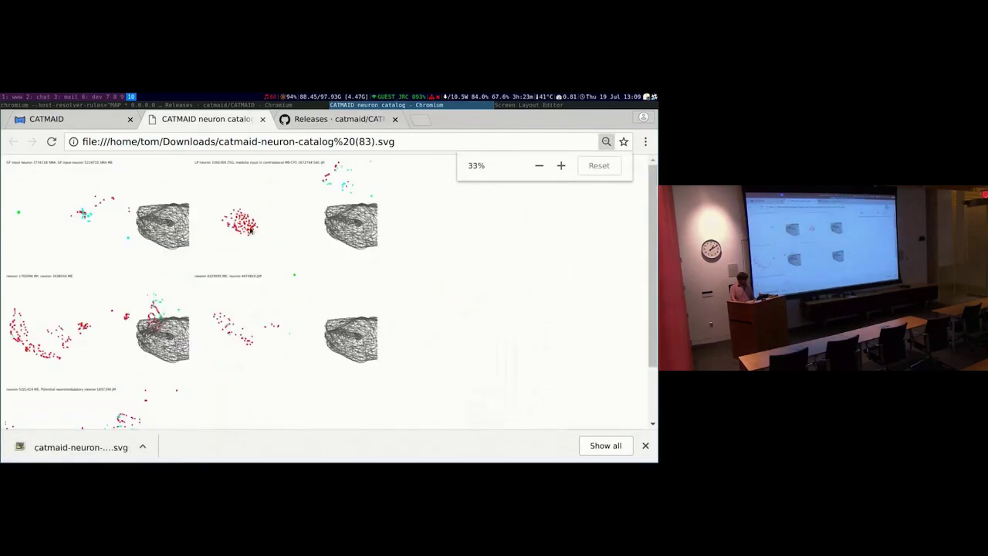
key("ctrl+w")
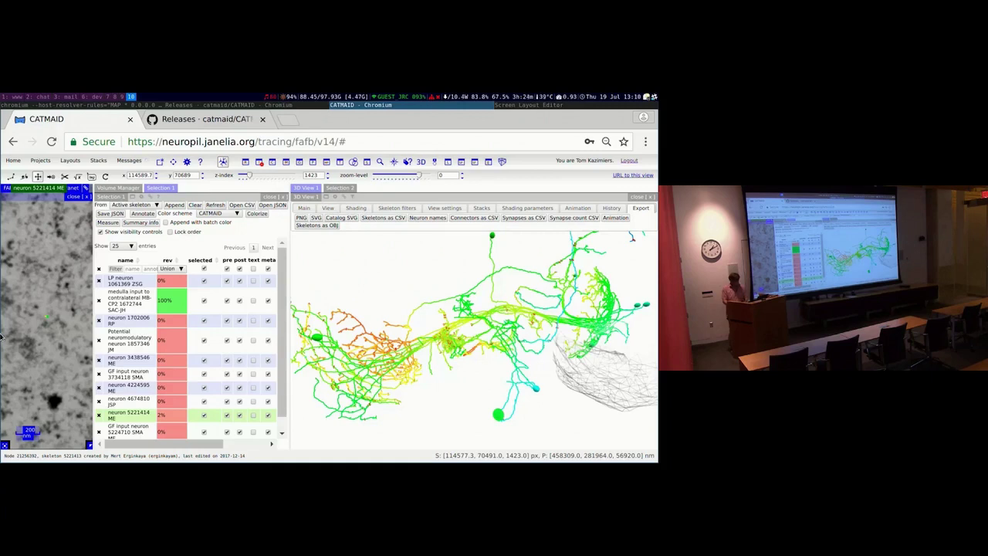
Switch the 3D view to orthographic projection and zoom in on the skeletons
left_click(337, 221)
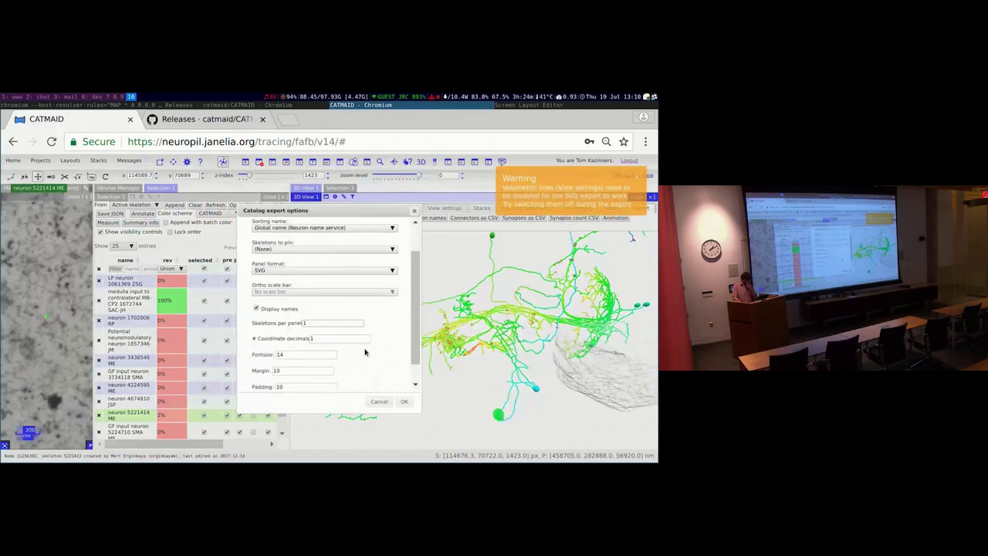
left_click(413, 210)
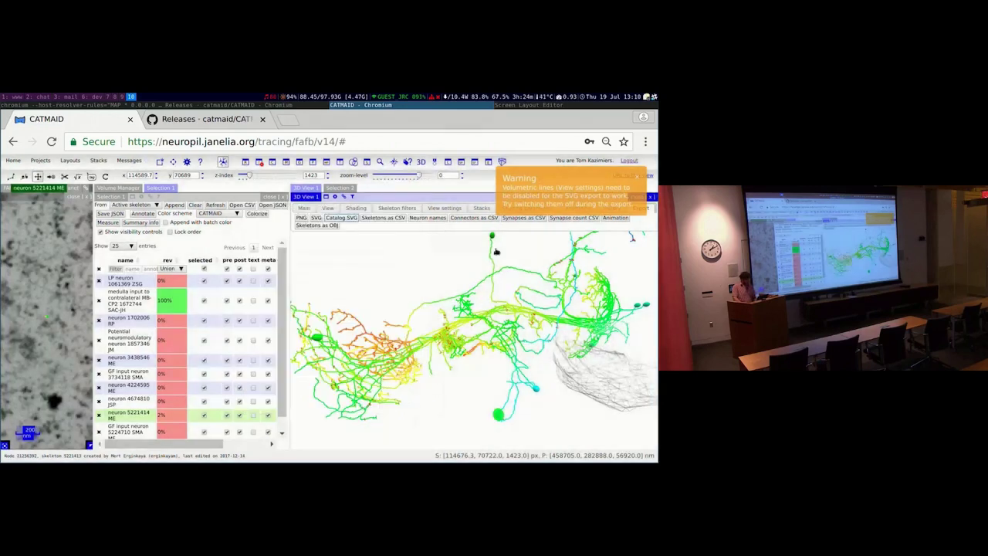
left_click(401, 209)
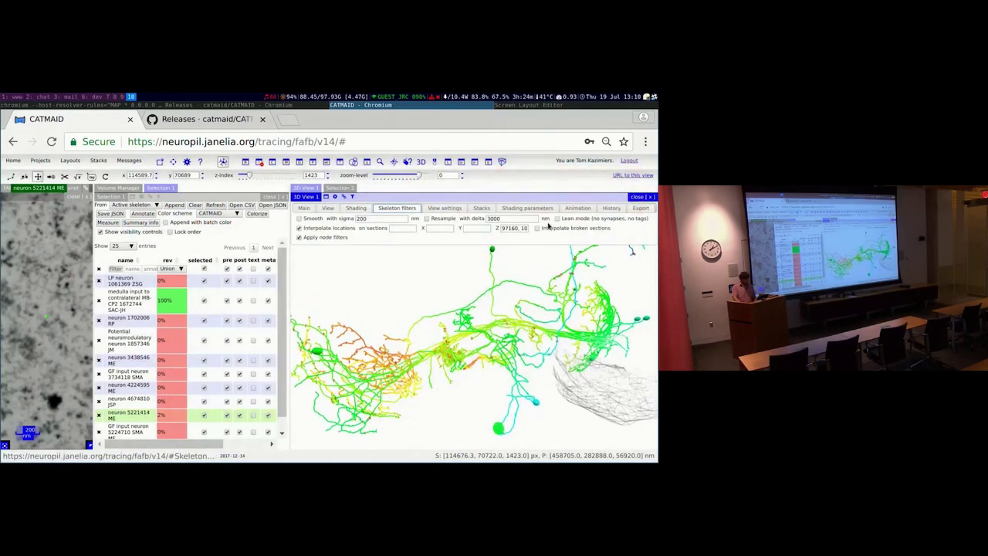
left_click(436, 209)
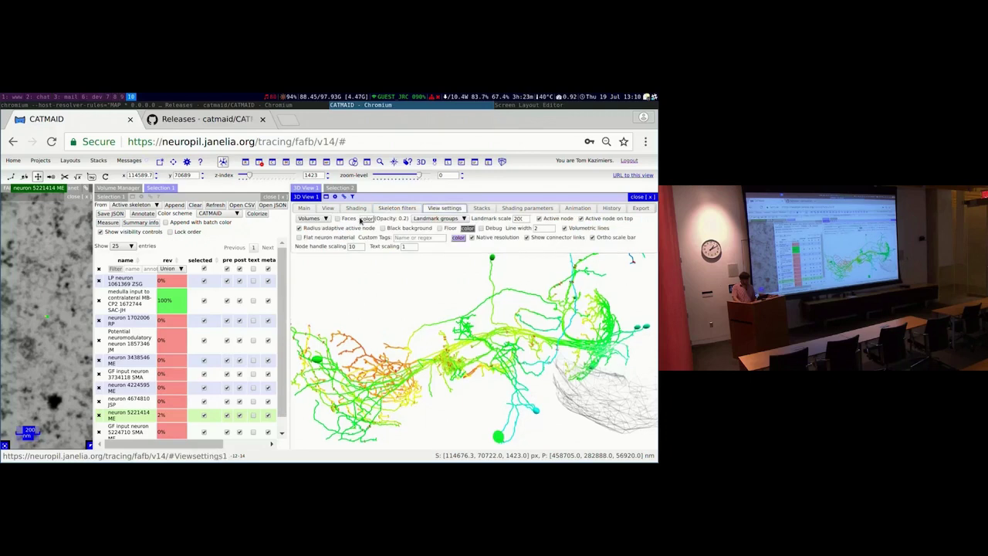
left_click(329, 209)
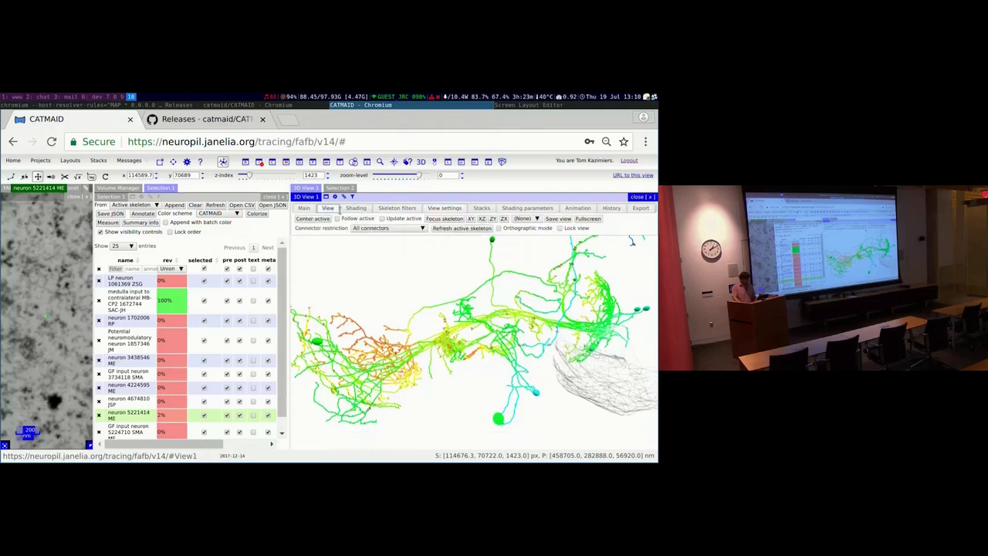
left_click(532, 230)
scroll(488, 356, "up", 5)
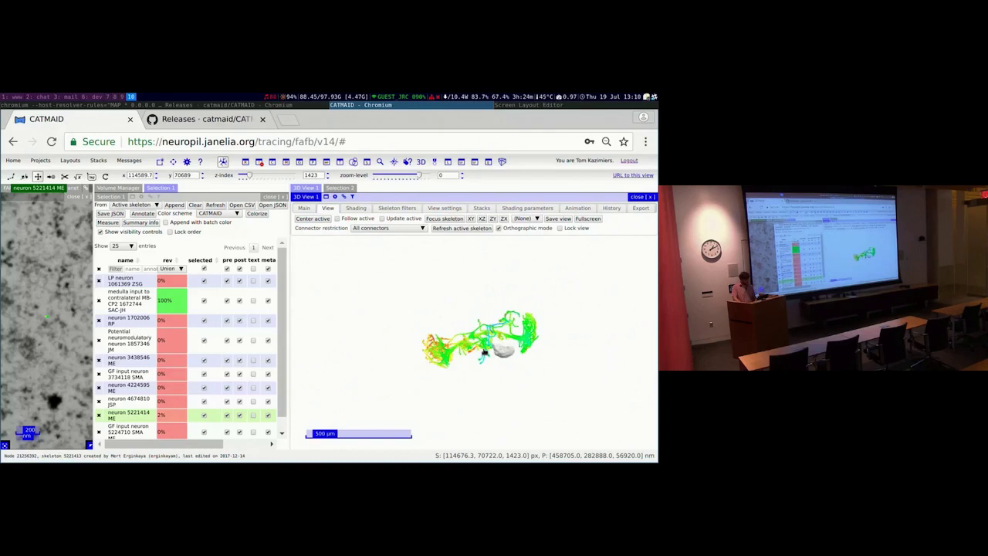
scroll(486, 351, "up", 3)
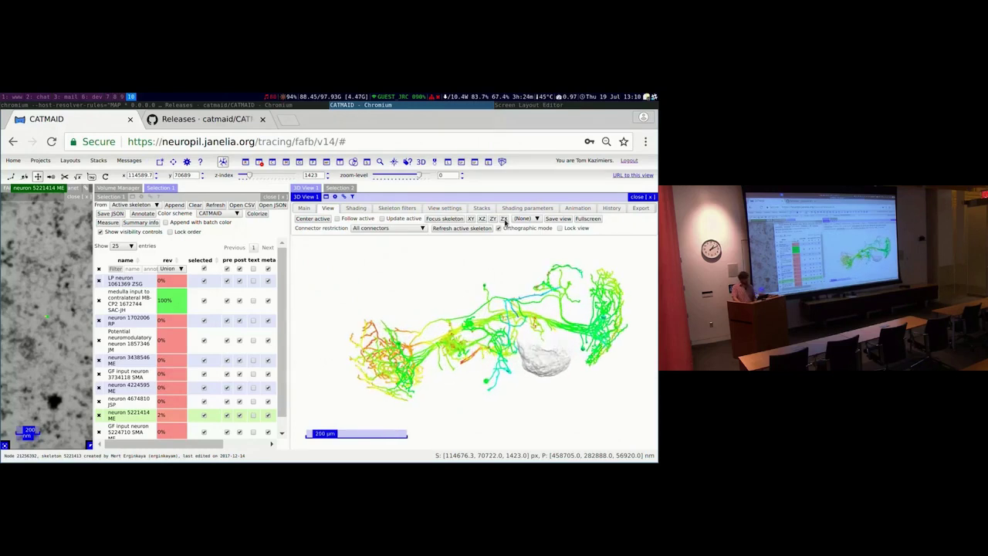
Set the catalog export's Ortho scale bar to 'Scale bar in first panel', then close the dialog
left_click(640, 208)
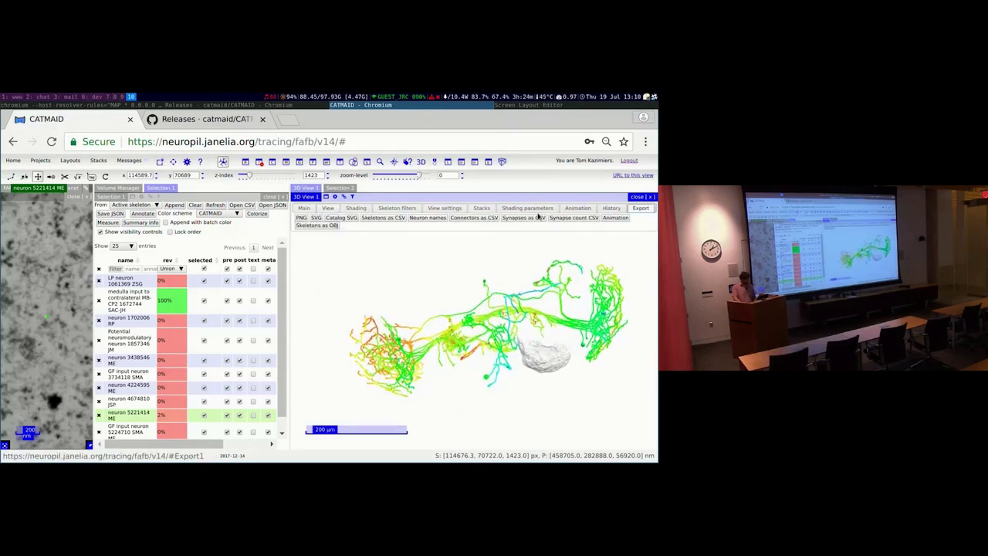
left_click(345, 219)
left_click(379, 401)
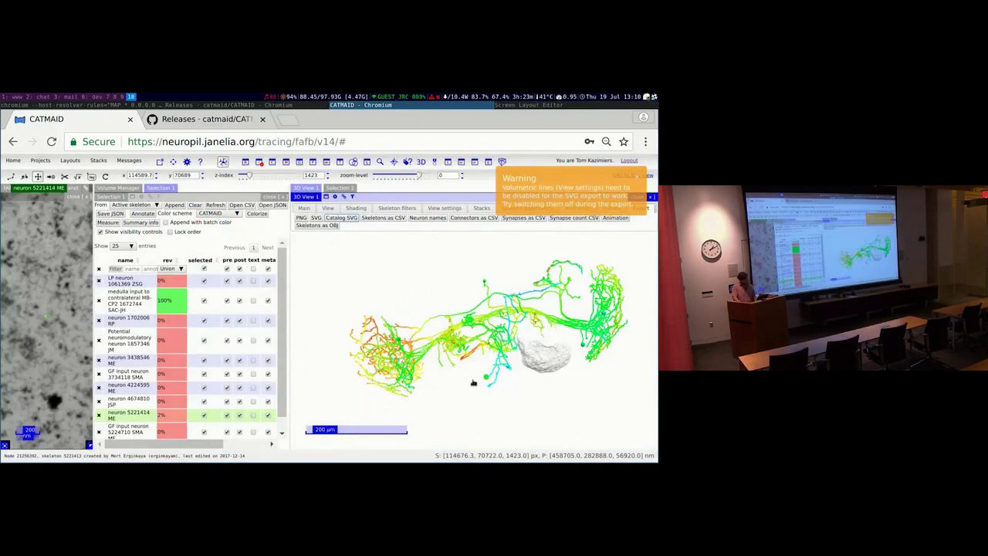
left_click(340, 218)
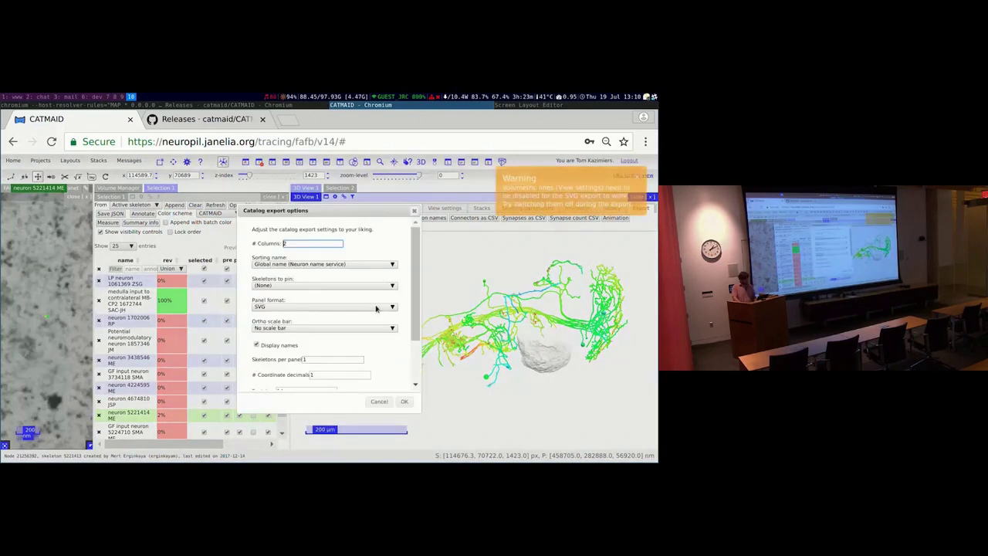
left_click(314, 330)
left_click(316, 367)
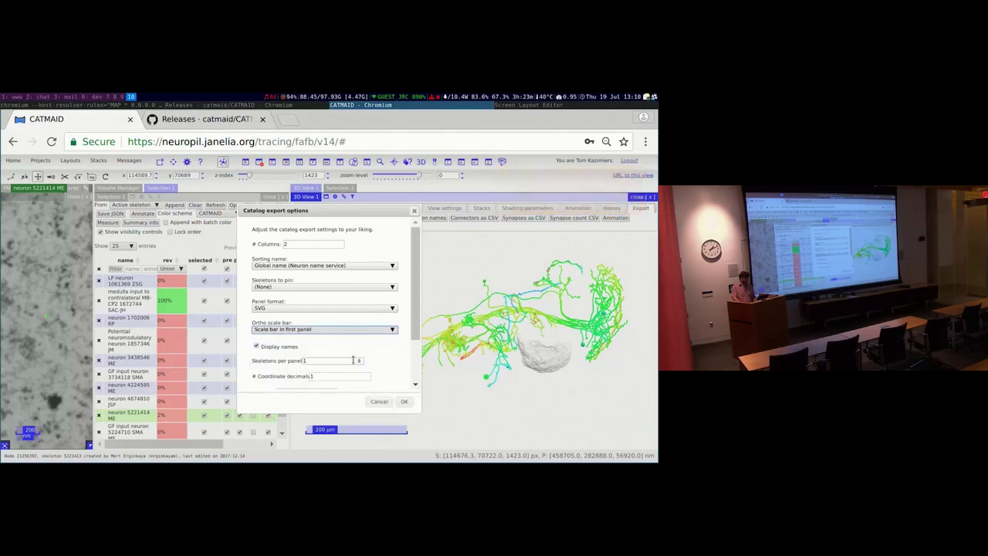
scroll(353, 360, "down", 3)
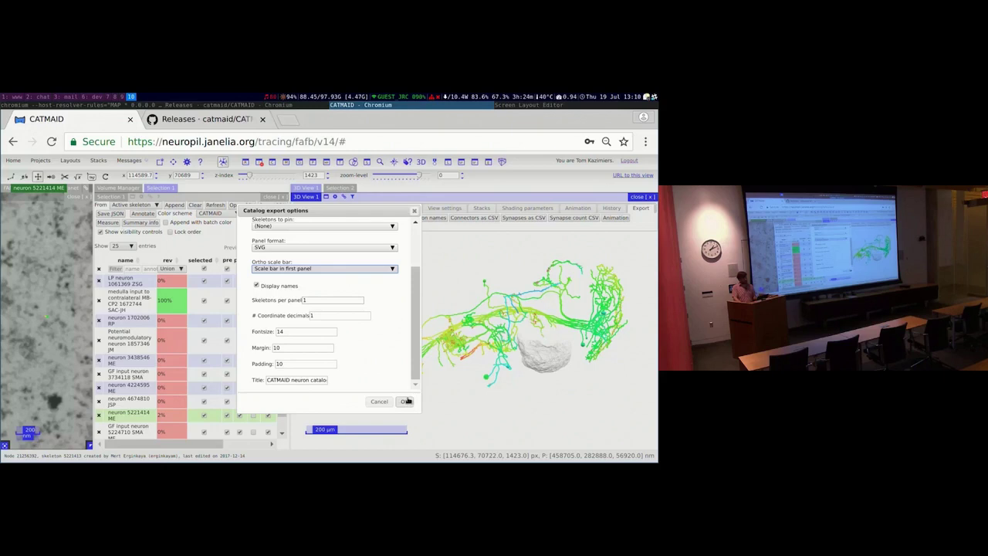
key("Escape")
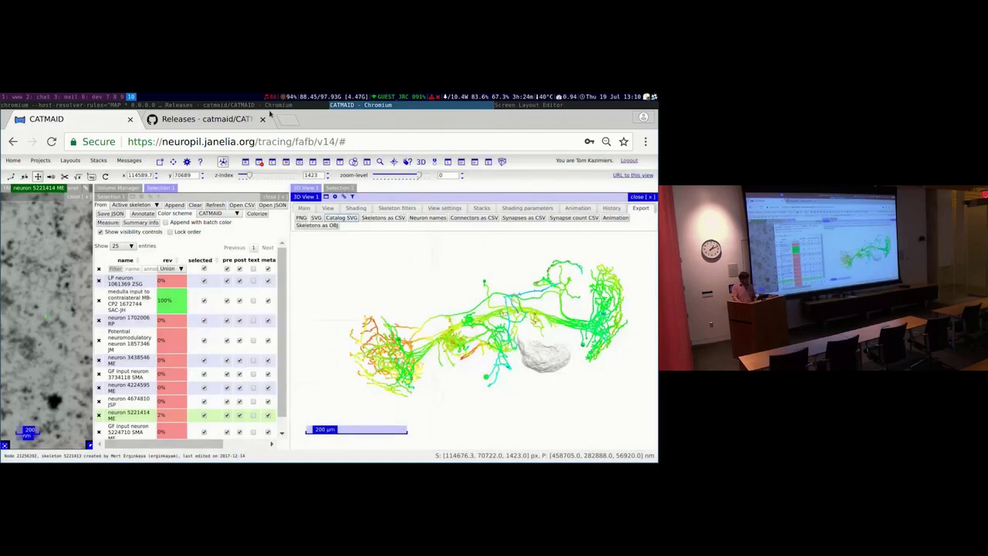
Glance at the release notes, then show the stack's Z plane in the 3D view at an oblique angle
key("ctrl+Tab")
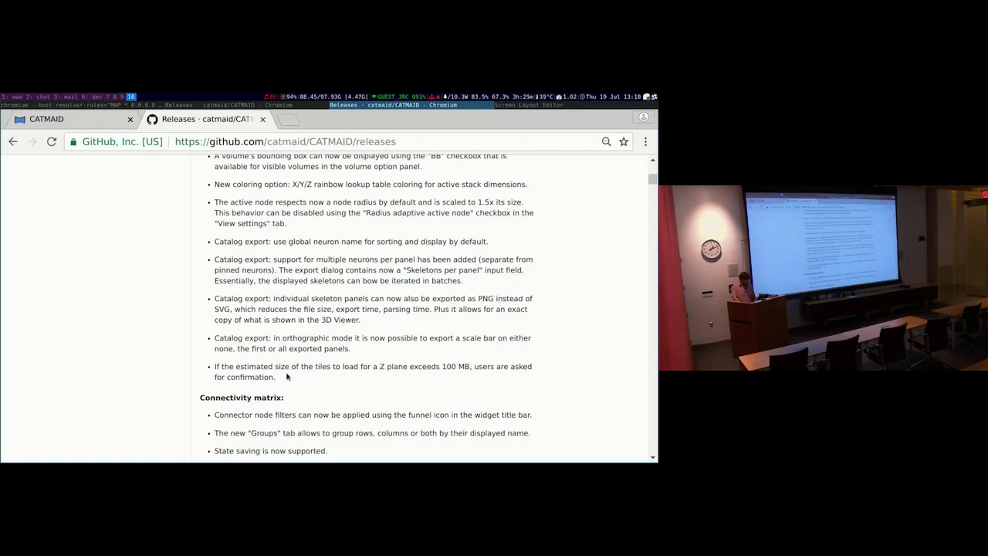
left_click(101, 116)
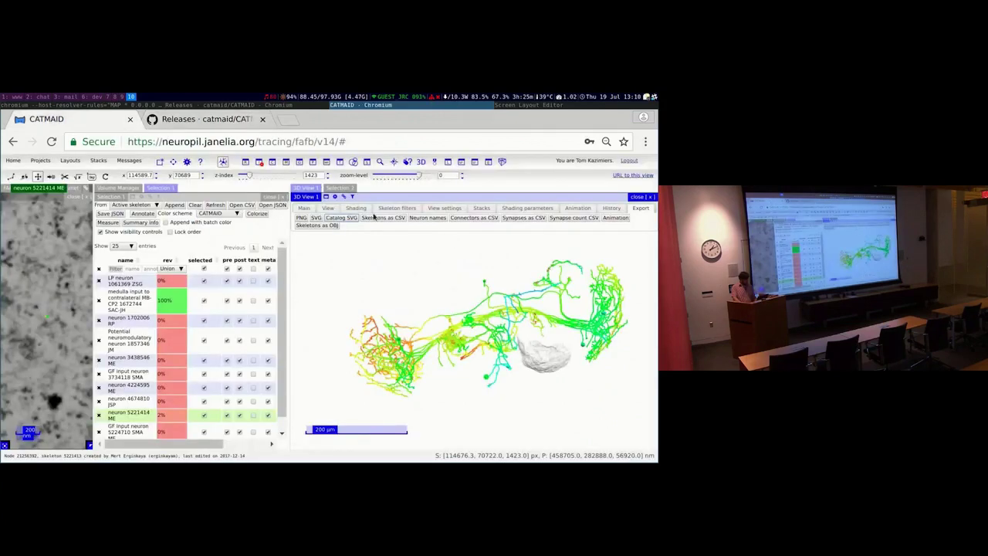
left_click(481, 208)
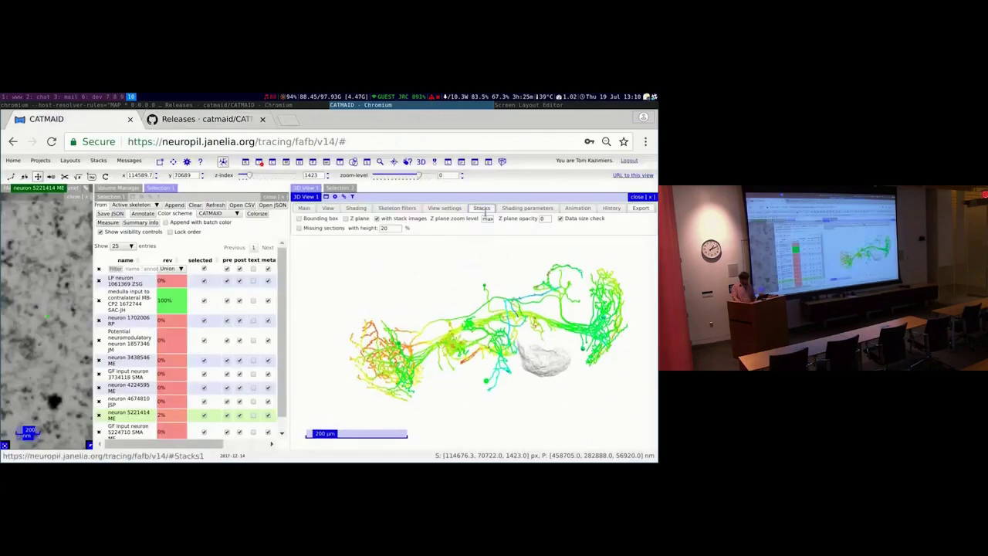
left_click(359, 219)
left_click_drag(462, 349, 542, 292)
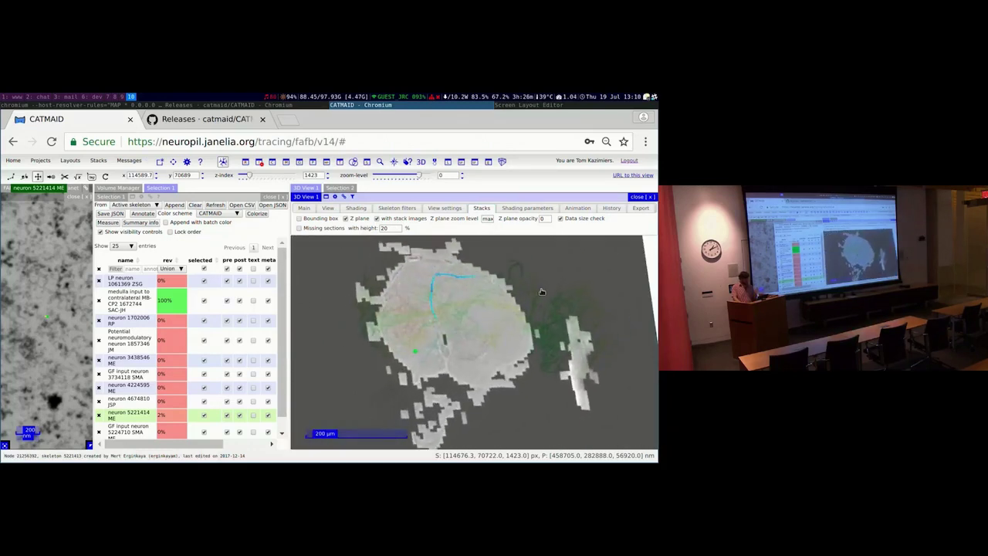
Set Z plane zoom level to 6, accept the 100 MB data warning, then view the release notes
double_click(486, 218)
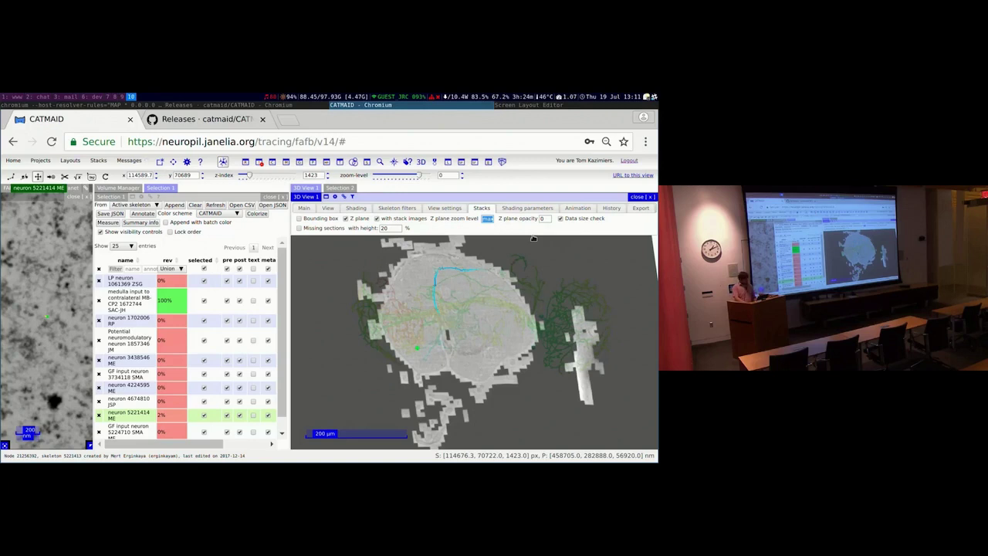
type("1")
key("Return")
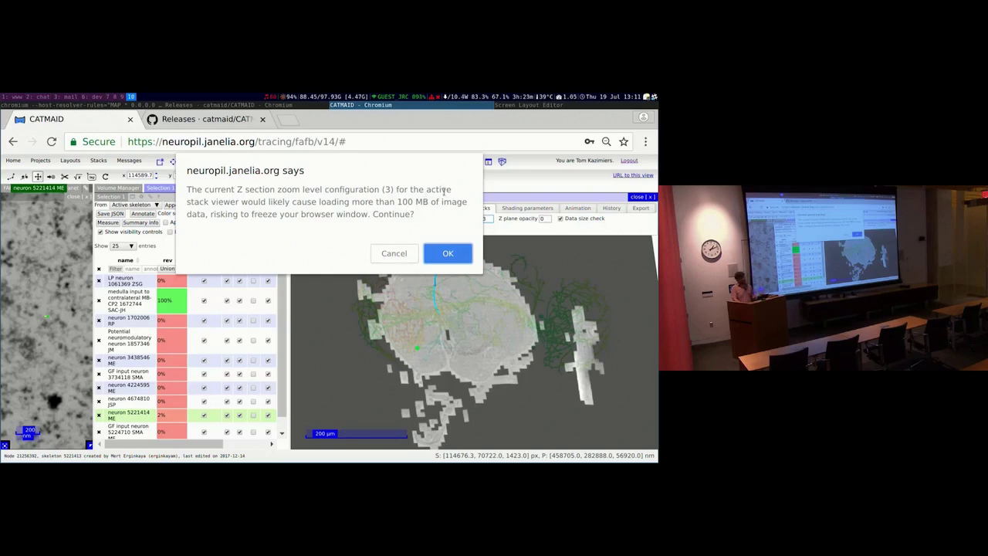
left_click(395, 254)
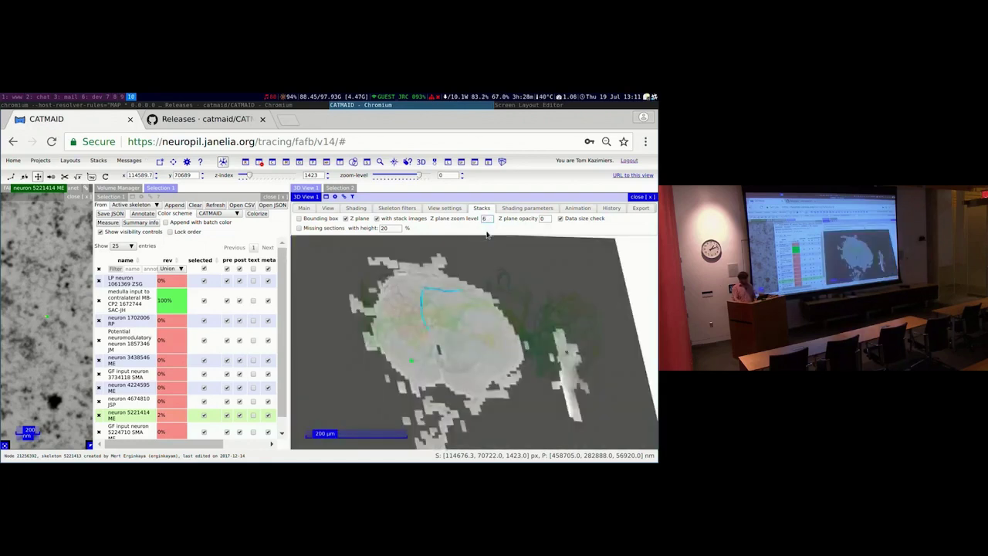
scroll(473, 333, "up", 3)
scroll(473, 334, "up", 4)
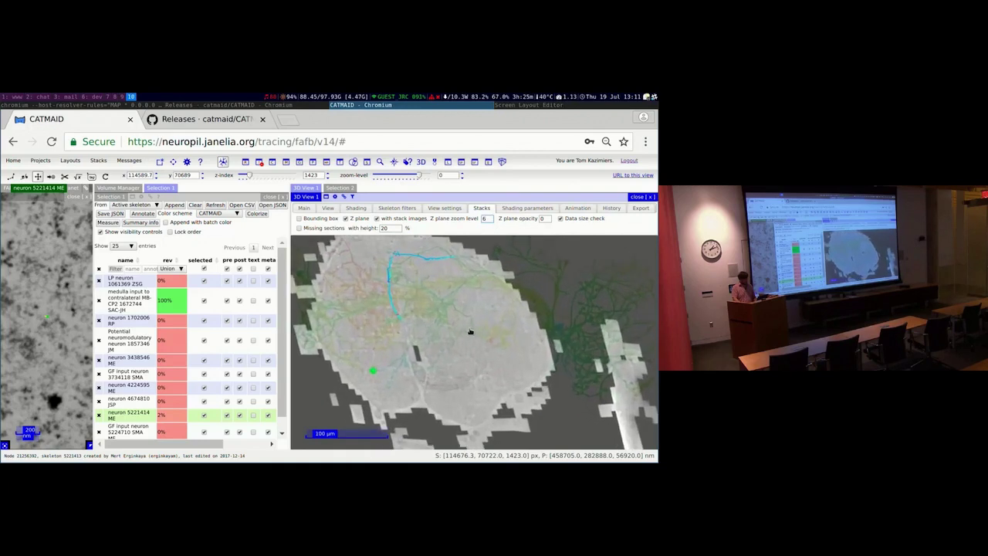
left_click(223, 121)
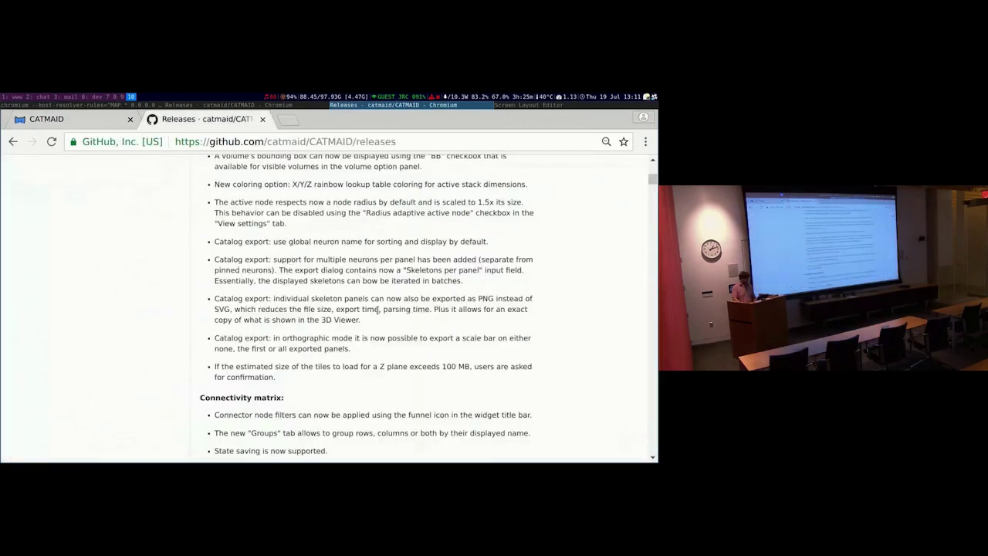
Scroll through the GitHub release notes
scroll(371, 312, "up", 1)
scroll(371, 312, "up", 2)
scroll(359, 305, "down", 3)
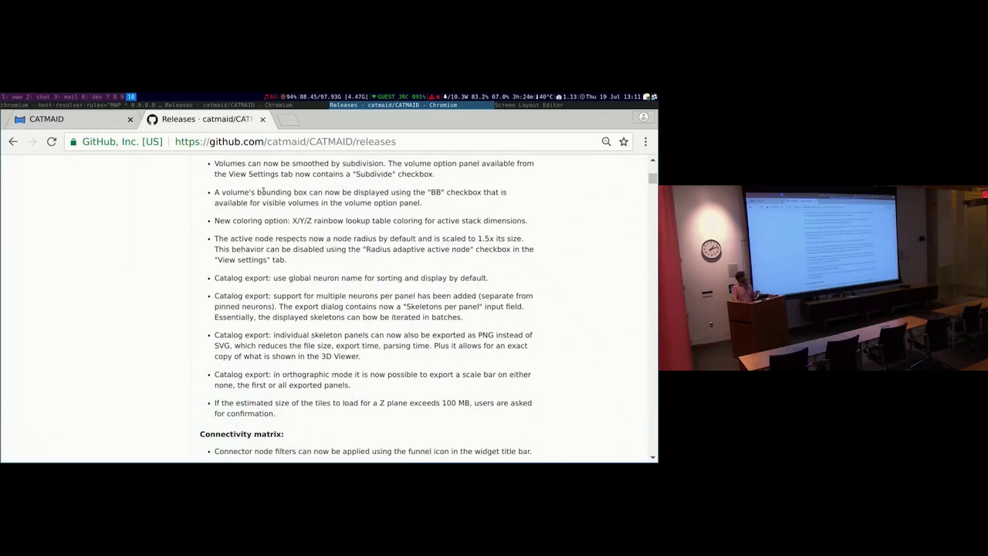
Spin and rock the neurons in CATMAID's 3D view
left_click(94, 122)
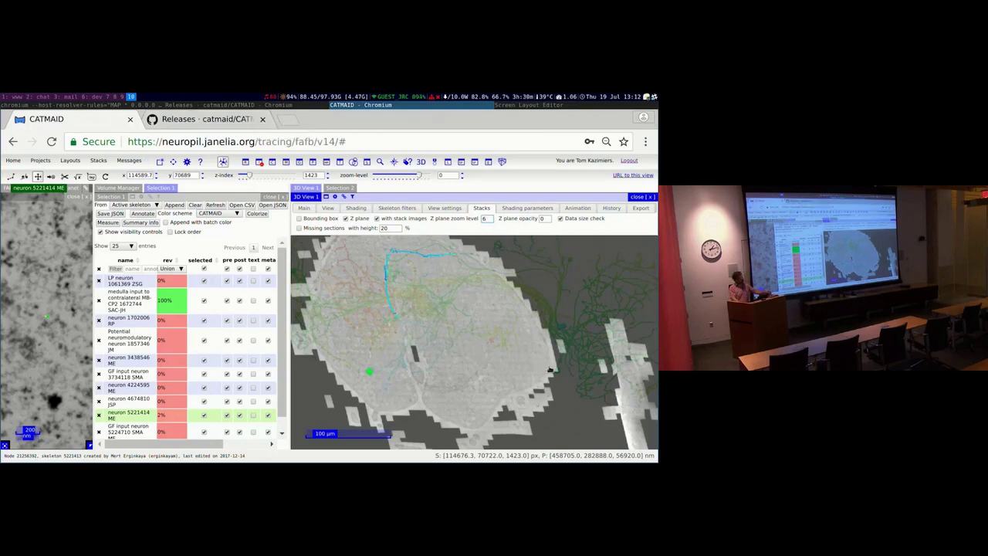
left_click_drag(391, 391, 364, 380)
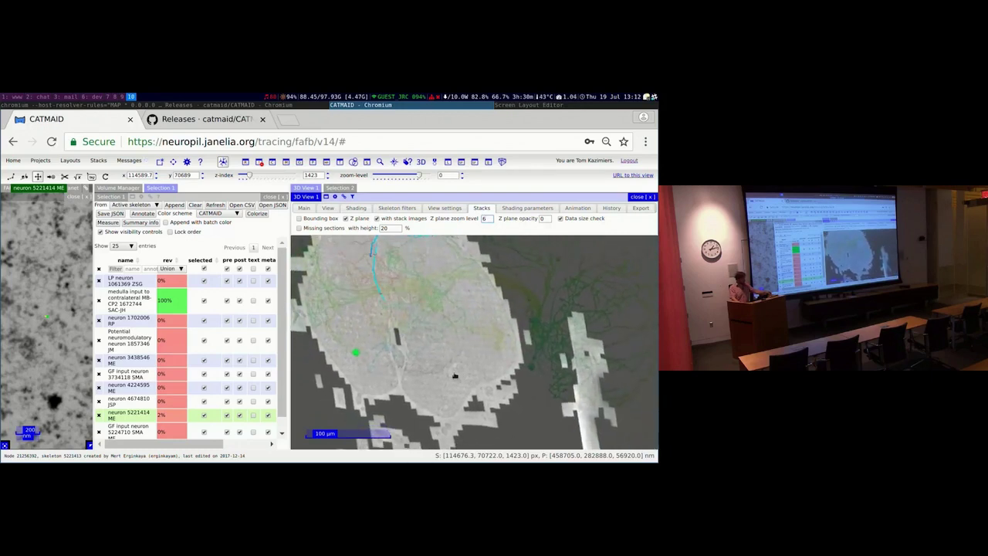
left_click_drag(530, 387, 575, 424)
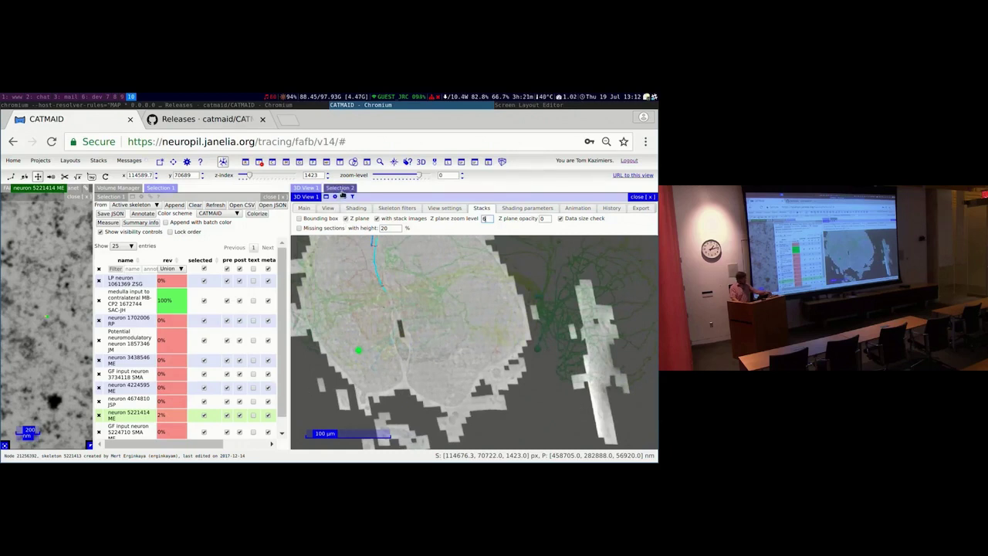
Scroll the release notes down to the Connectivity matrix section
left_click(245, 120)
scroll(376, 309, "down", 5)
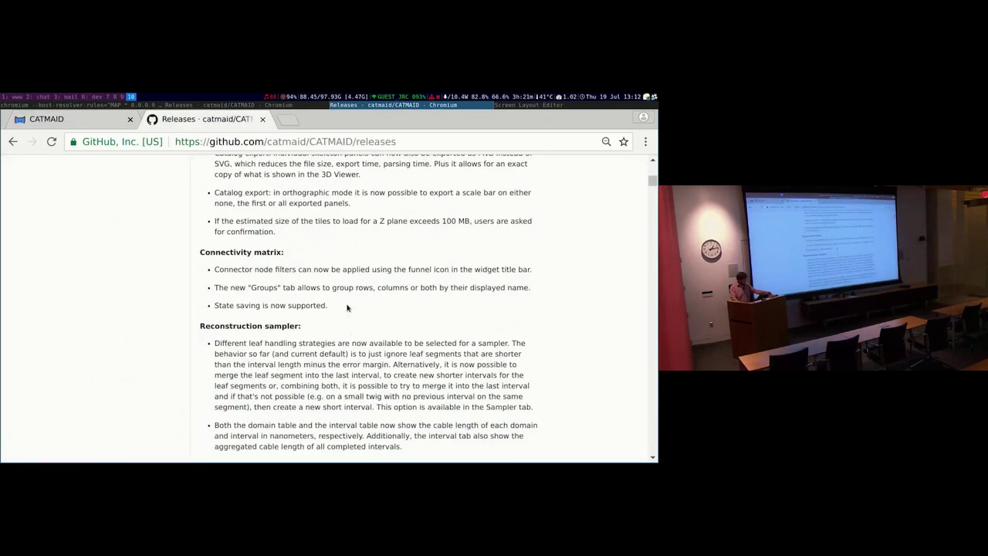
left_click(77, 127)
Replace the 3D view with a Connectivity Matrix using Selection 1's neurons as rows and columns
left_click(287, 163)
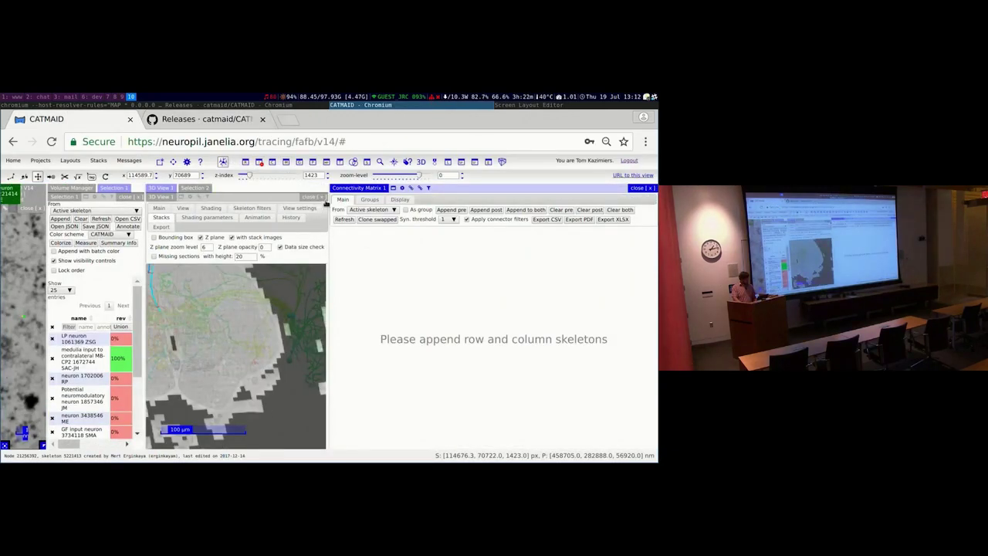
left_click(320, 198)
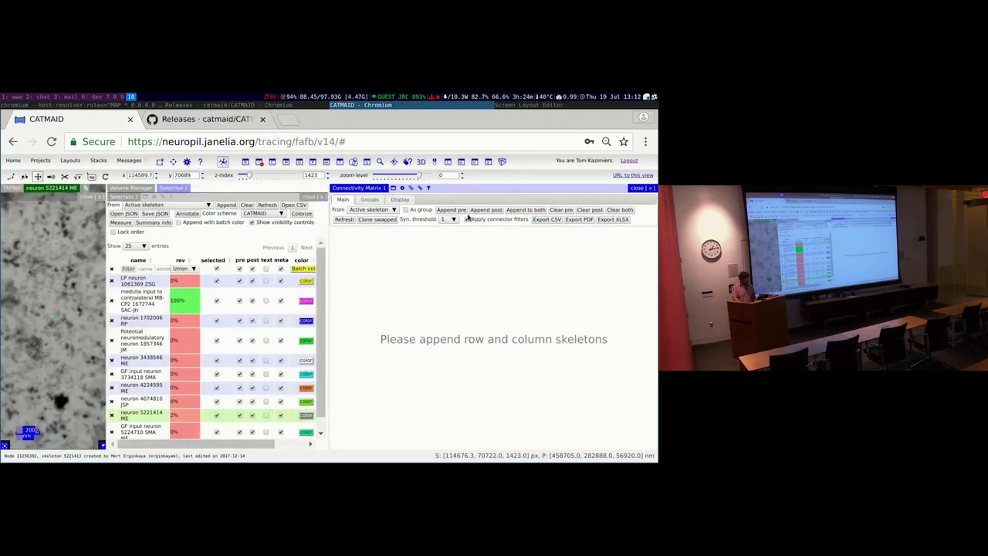
left_click(373, 209)
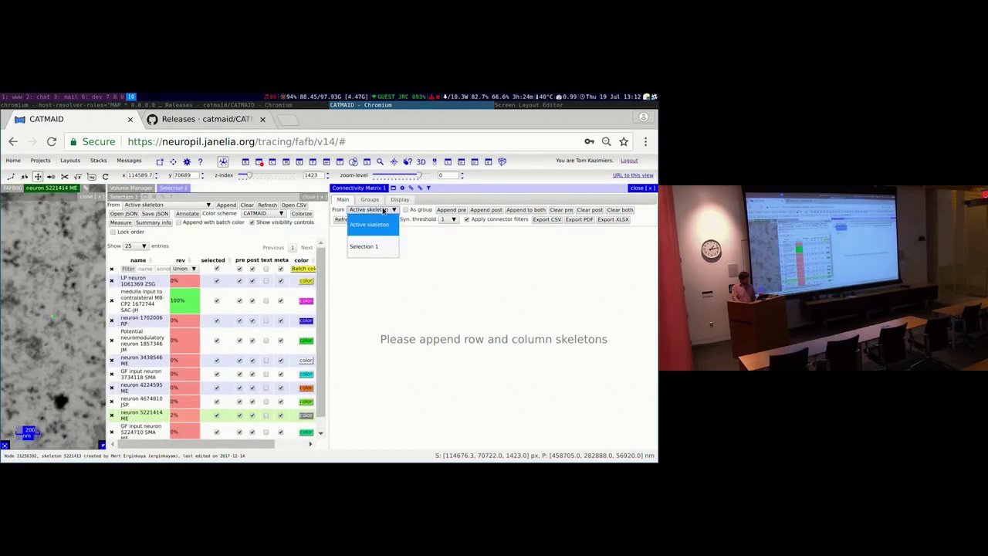
left_click(378, 243)
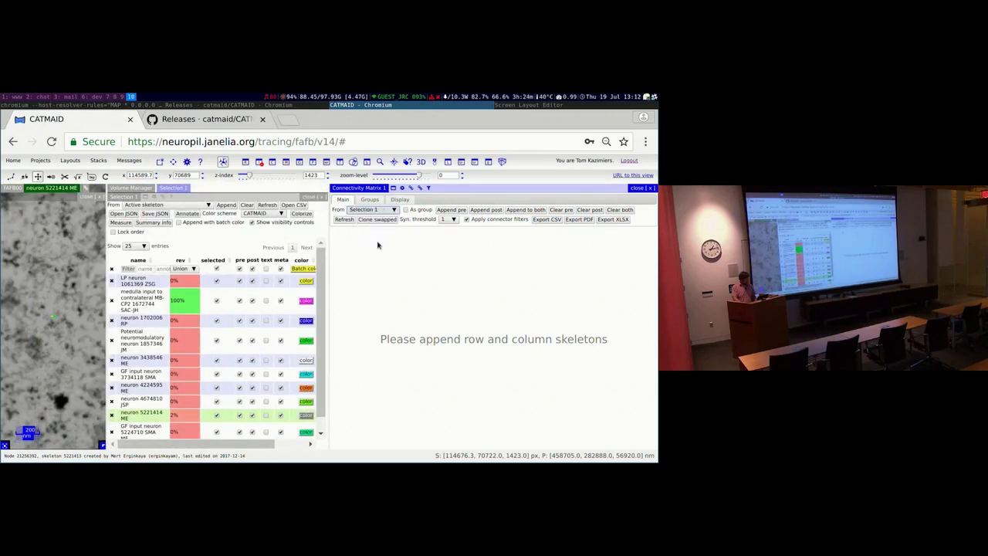
left_click(529, 211)
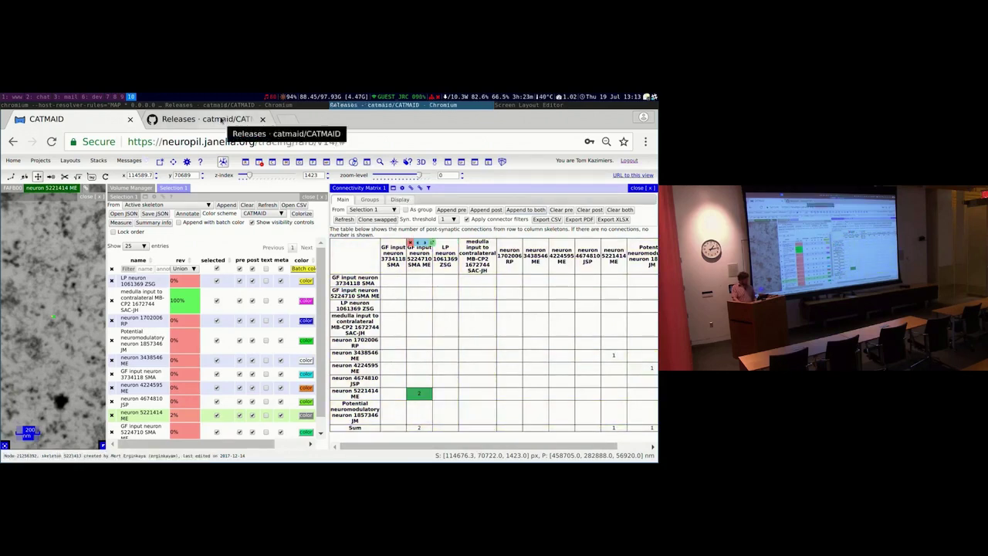
Try the matrix's node filters, hide them, and show its Groups tab
left_click(222, 119)
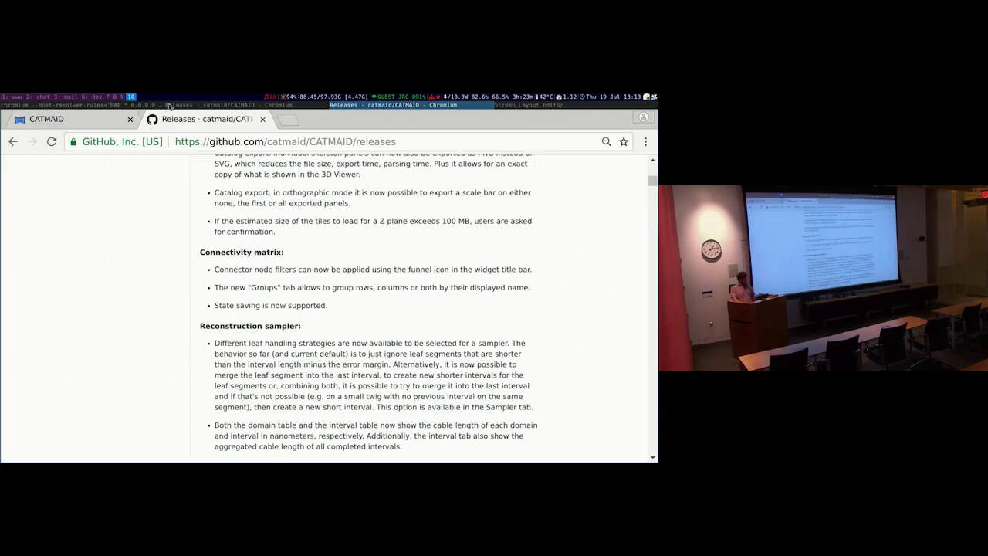
left_click(98, 120)
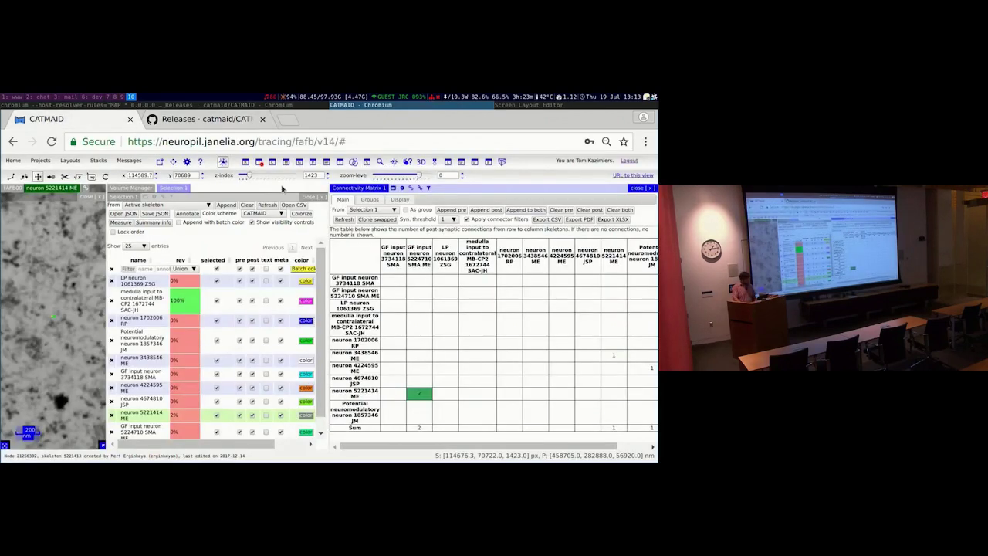
left_click(430, 190)
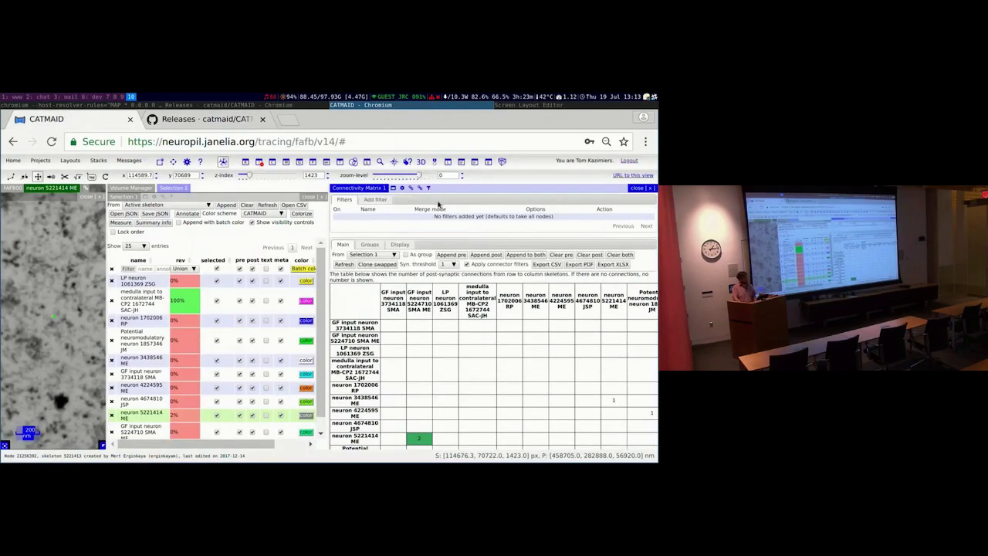
left_click(380, 200)
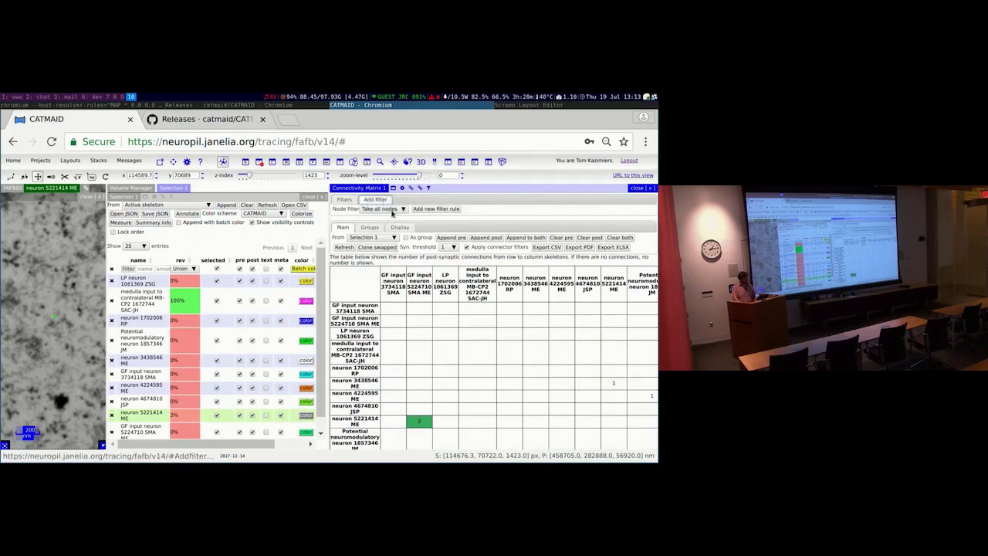
left_click(344, 200)
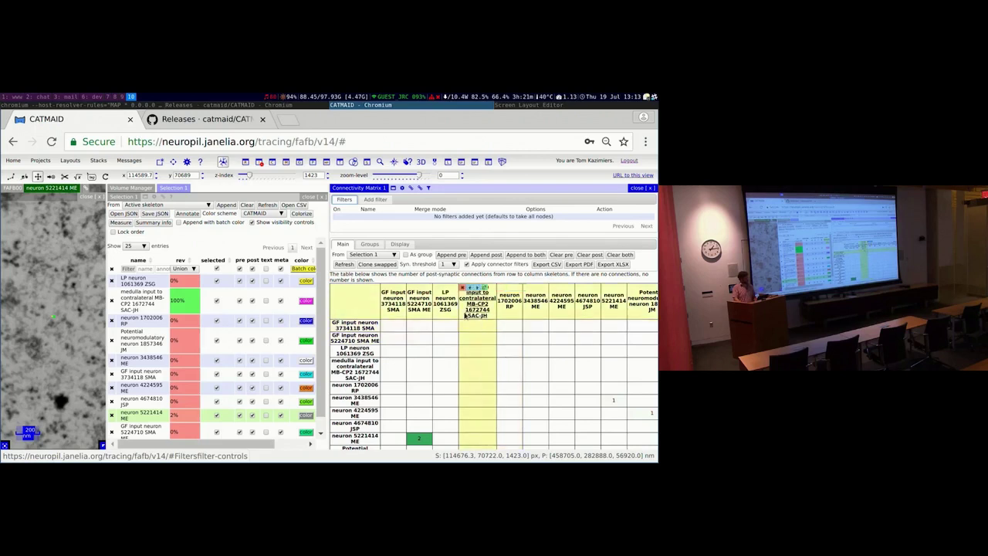
left_click(427, 188)
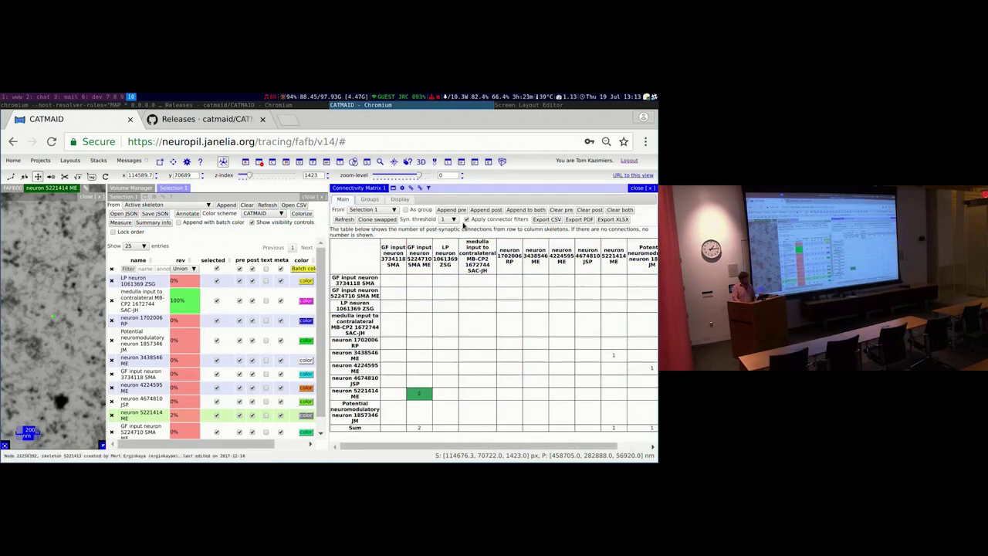
left_click(371, 200)
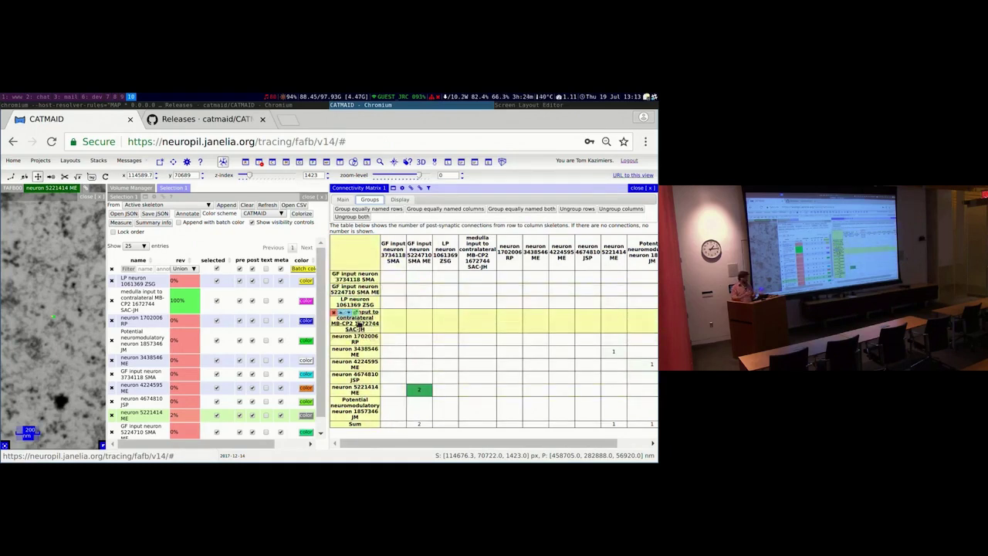
left_click(187, 161)
Change the Formatted neuron name setting to 'test'
scroll(493, 328, "down", 5)
scroll(492, 328, "down", 5)
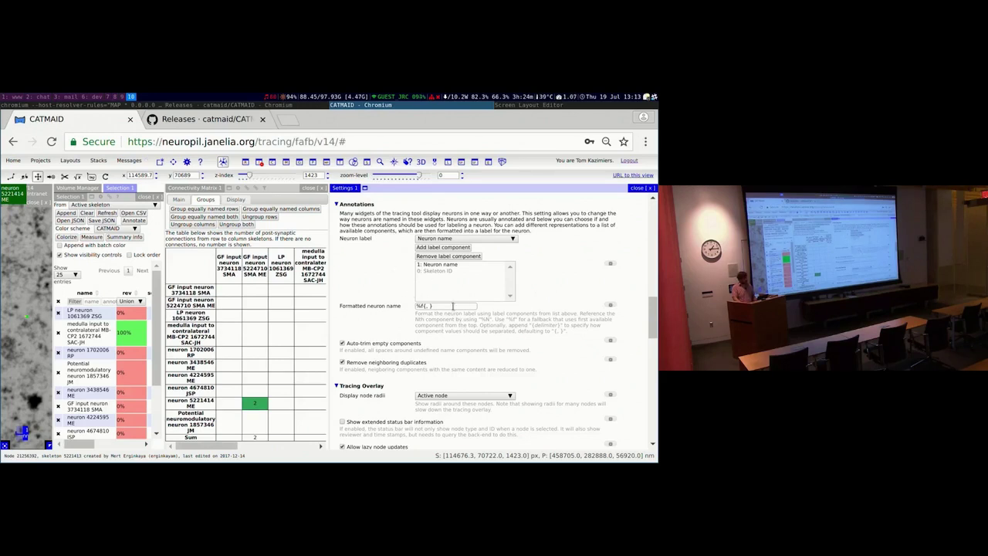
left_click_drag(453, 306, 415, 307)
key("BackSpace")
key("Return")
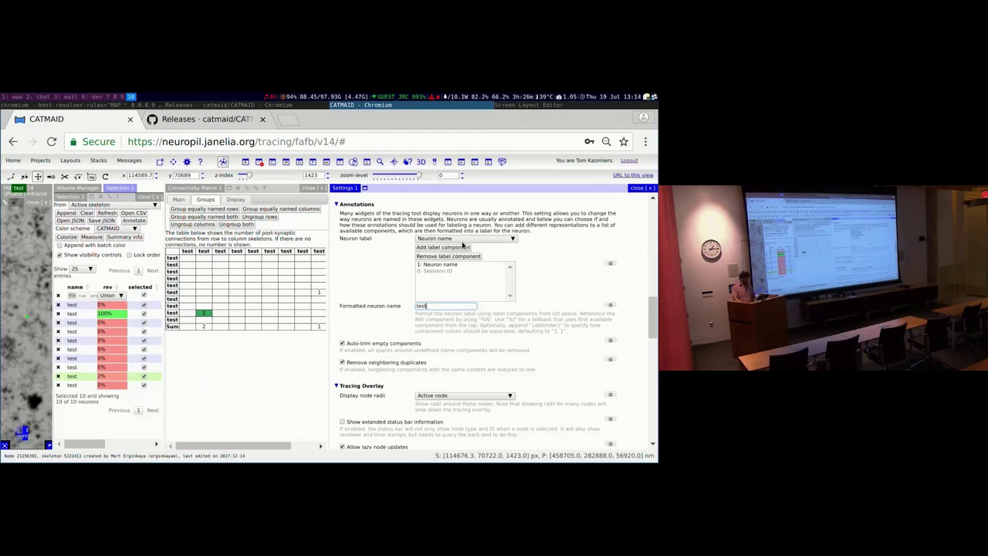
Keep Neuron name labels, dock Settings with the matrix, and group equally named rows
left_click(464, 239)
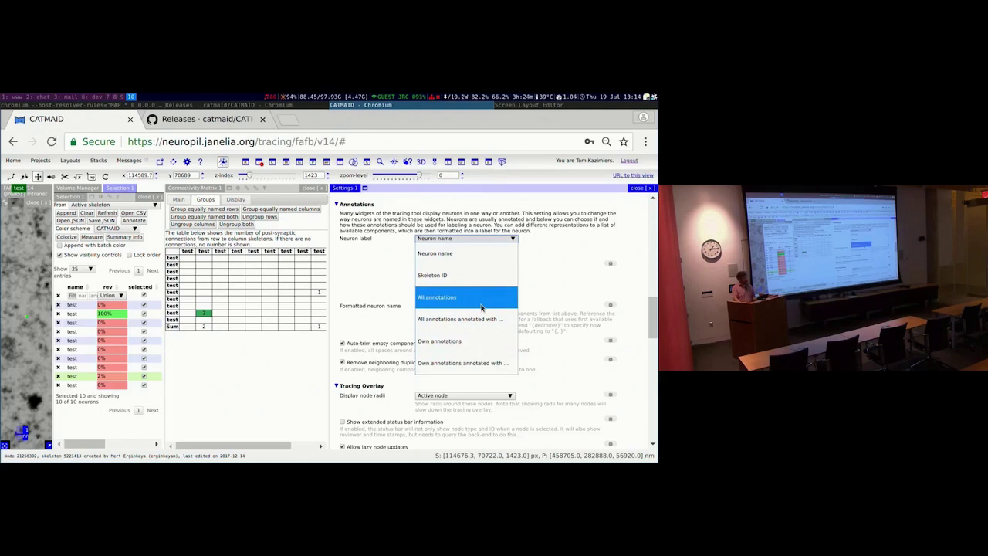
left_click(560, 244)
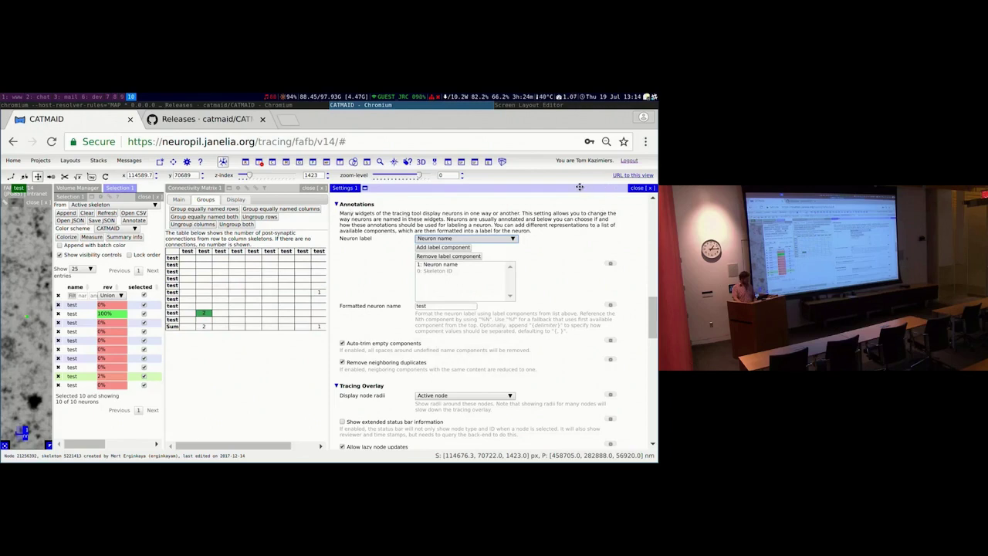
left_click_drag(464, 187, 262, 312)
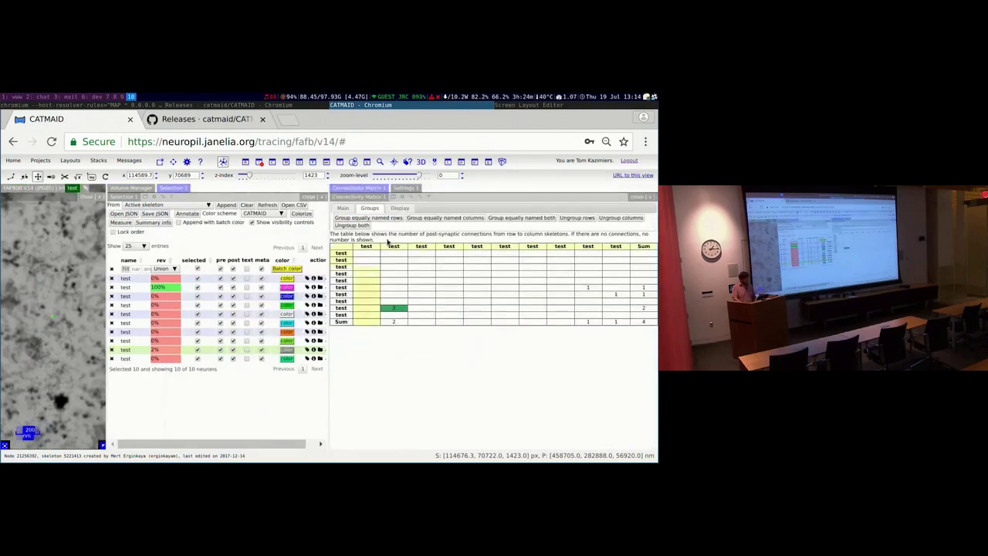
left_click(386, 218)
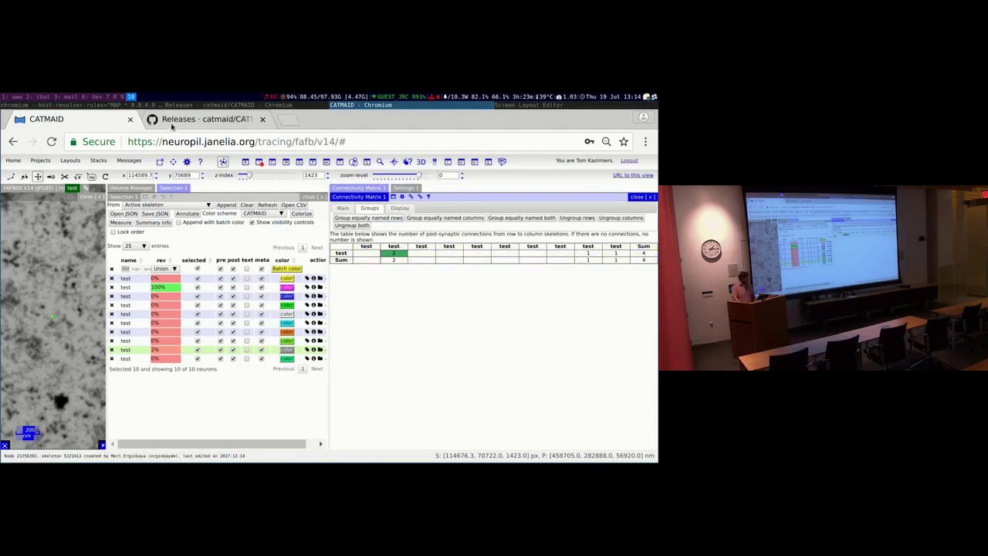
left_click(193, 119)
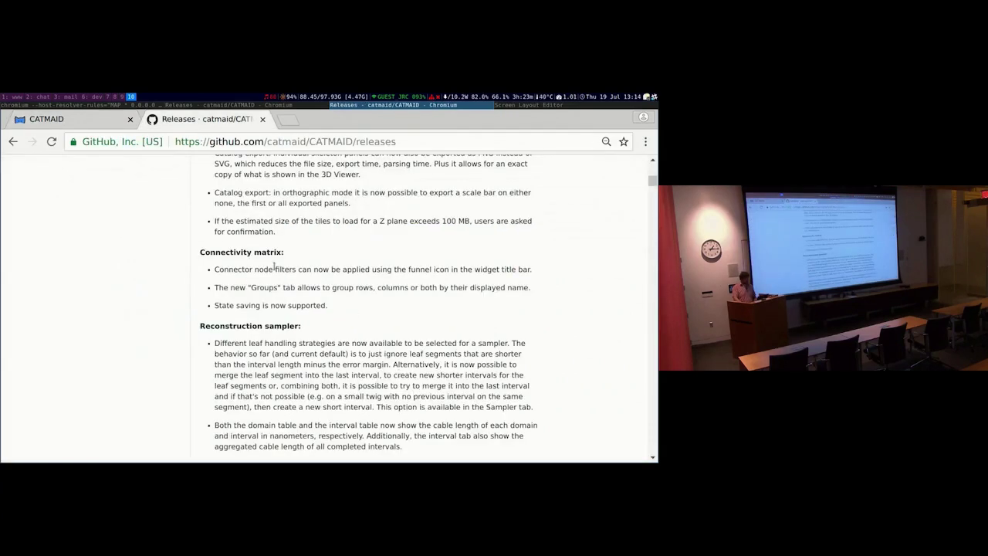
Review the release notes, then close CATMAID's Connectivity Matrix
scroll(344, 311, "down", 5)
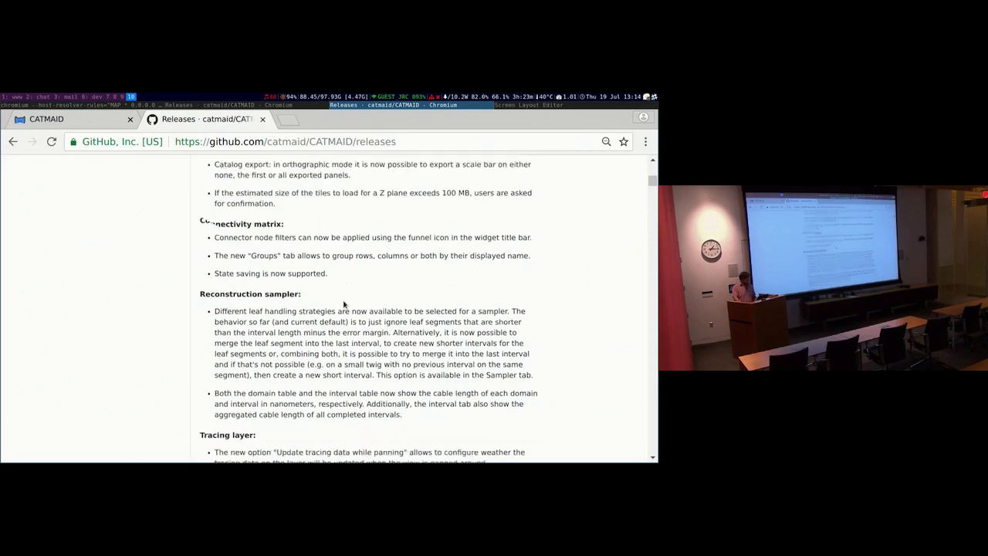
left_click(66, 121)
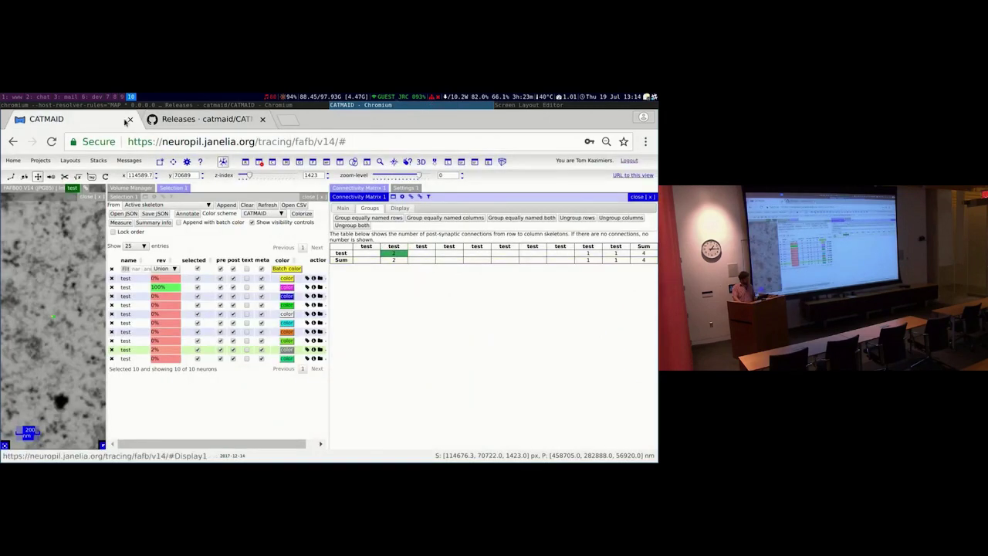
left_click(210, 120)
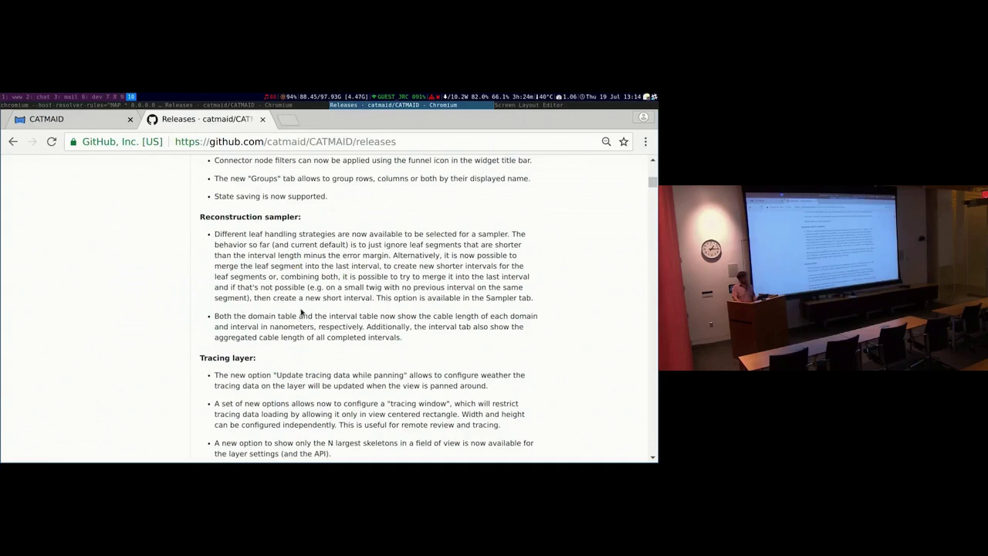
scroll(382, 372, "down", 3)
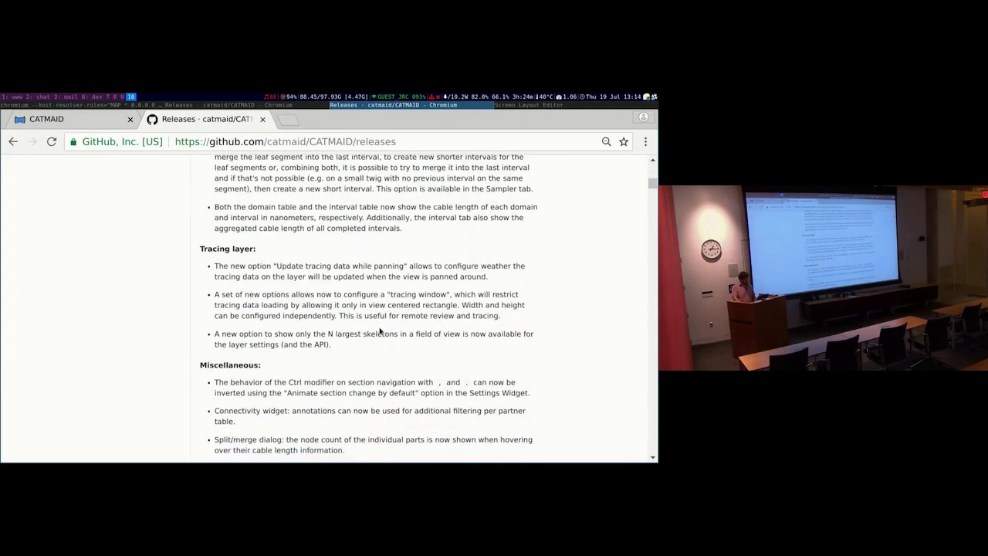
scroll(316, 280, "up", 3)
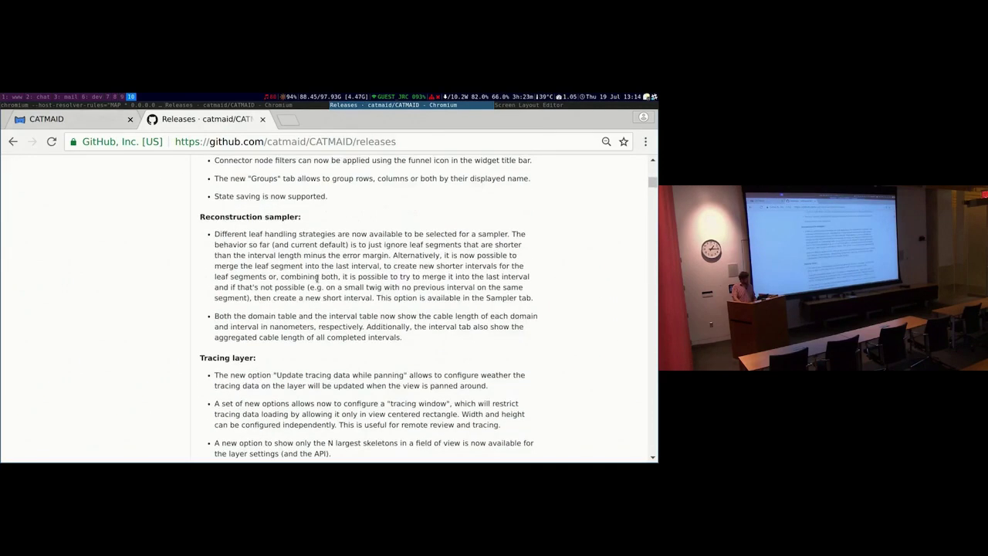
left_click(81, 118)
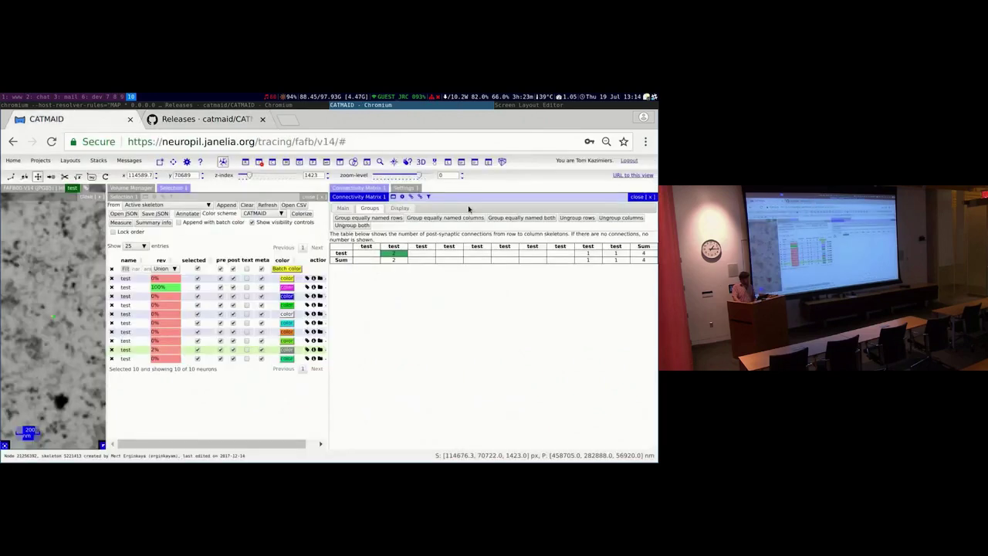
left_click(651, 197)
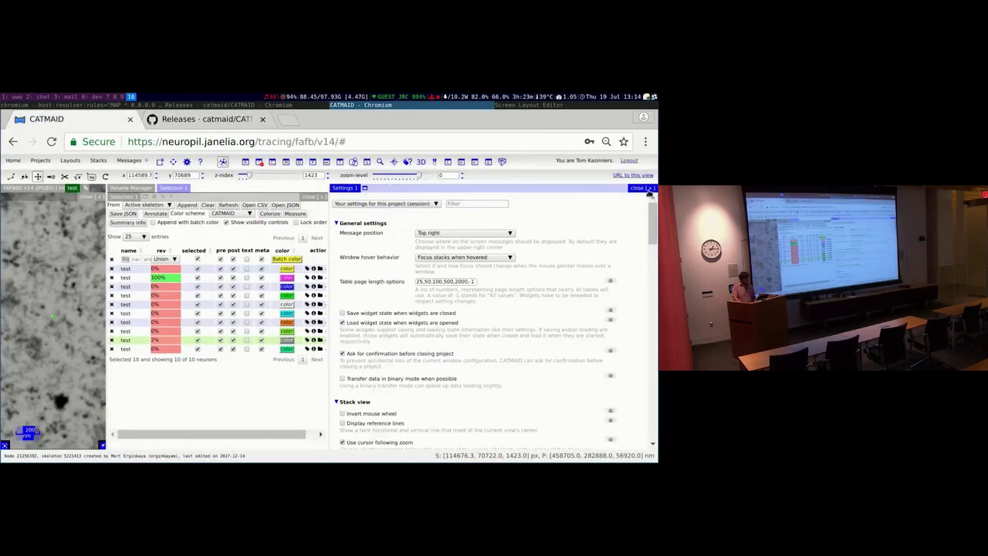
Reset Neuron label and Formatted neuron name to their inherited defaults and close Settings
scroll(557, 306, "down", 2)
scroll(512, 313, "up", 2)
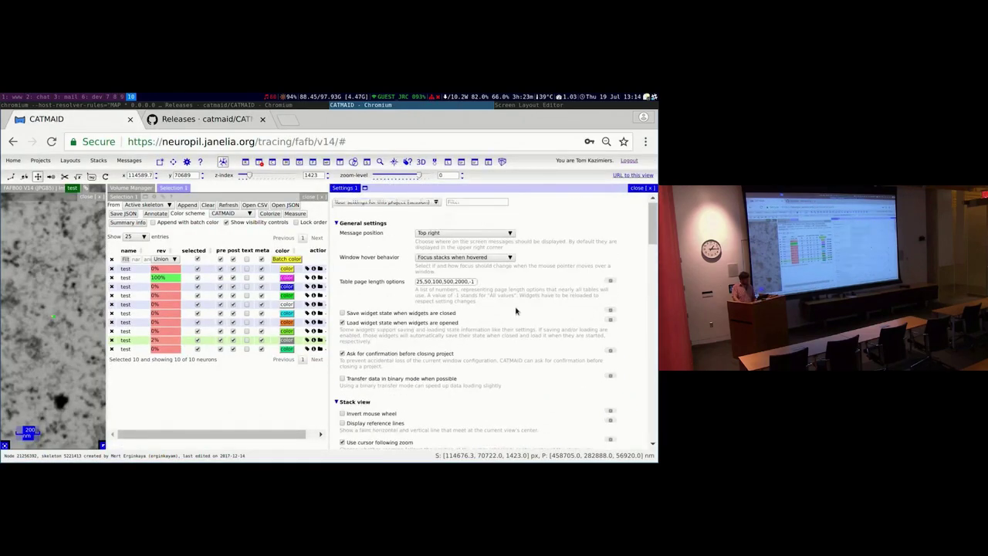
scroll(515, 313, "down", 10)
scroll(515, 313, "down", 5)
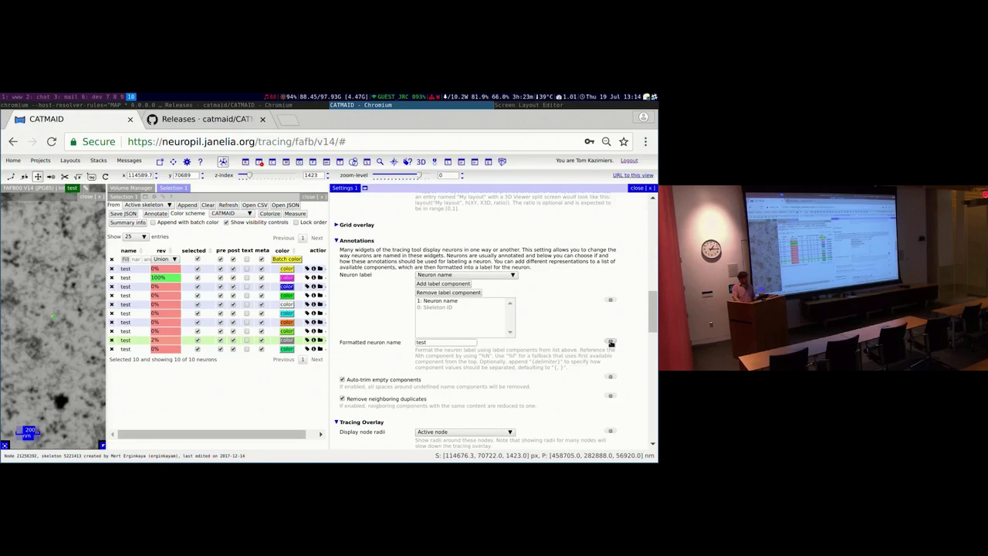
mouse_move(611, 343)
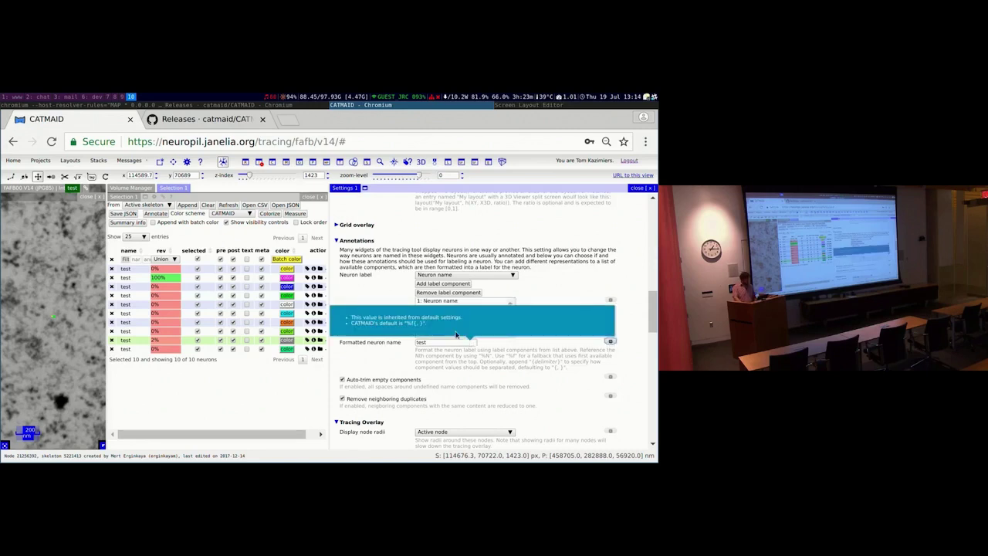
scroll(460, 330, "down", 3)
scroll(458, 328, "up", 3)
left_click(431, 341)
mouse_move(611, 302)
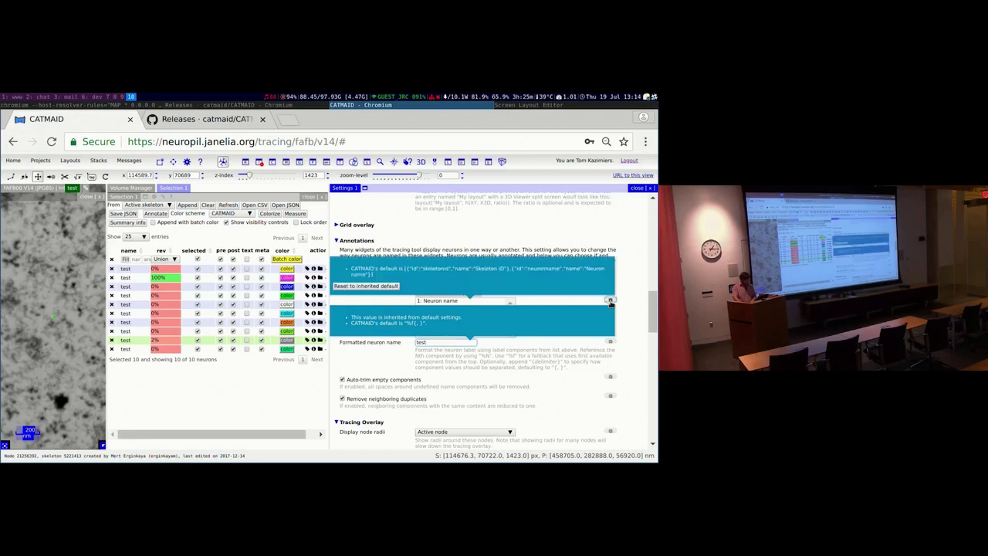
left_click(366, 286)
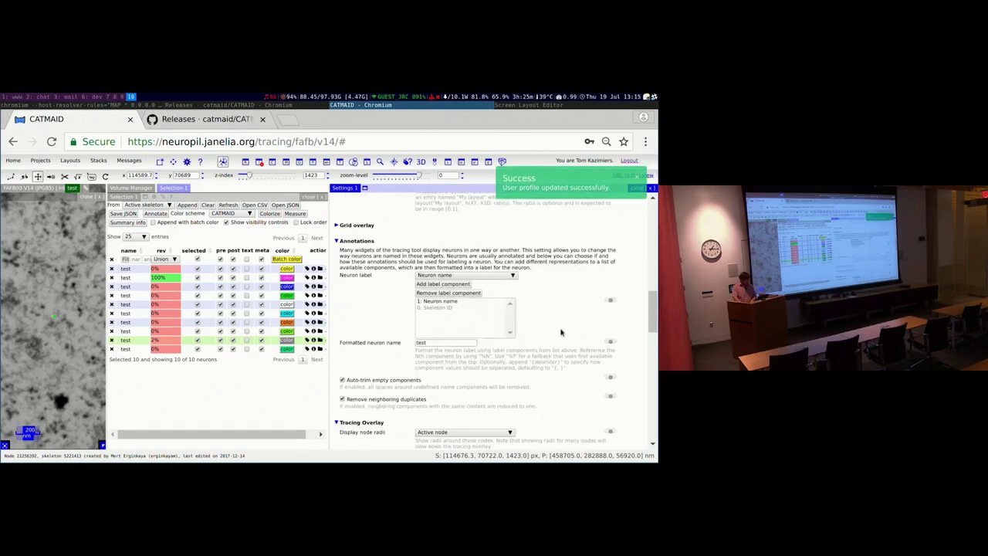
mouse_move(611, 342)
left_click(389, 334)
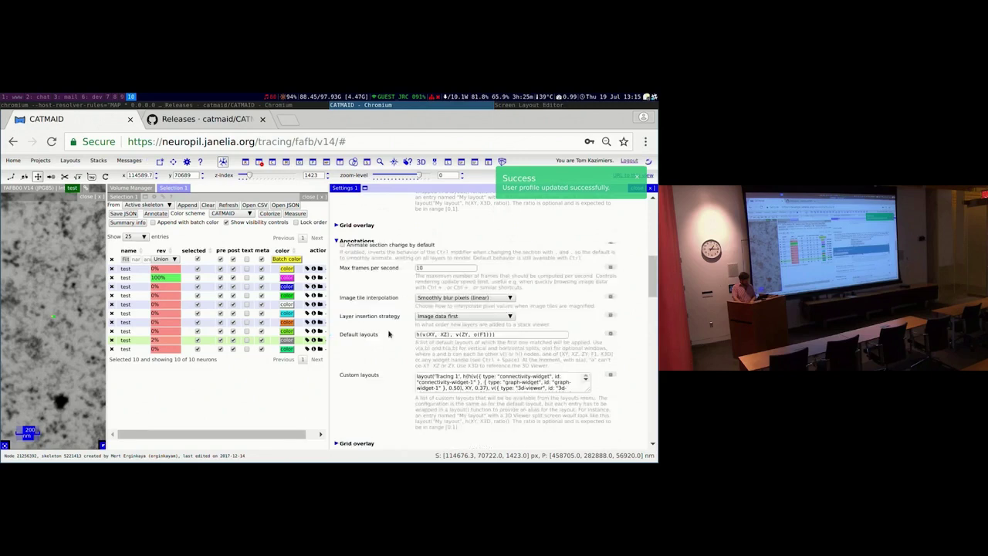
left_click(652, 188)
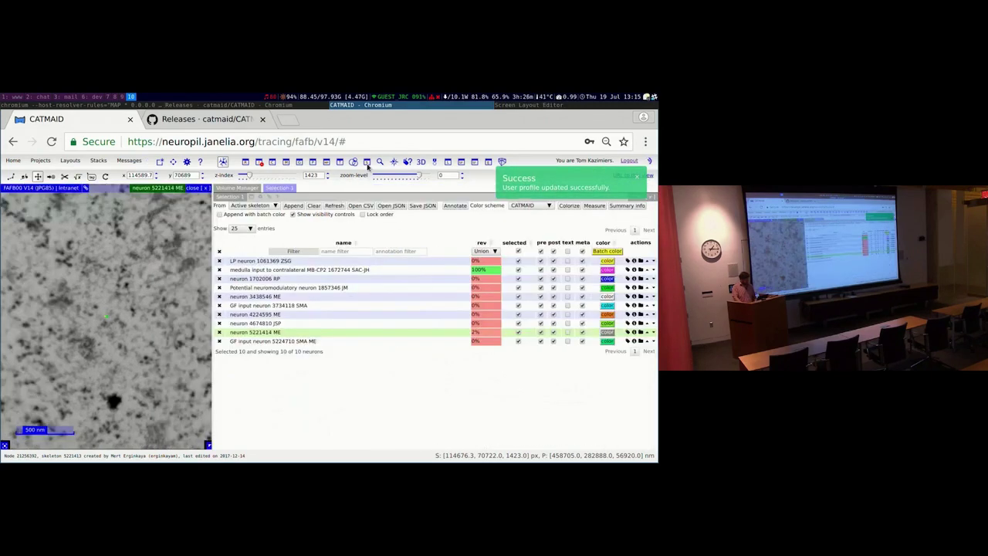
Bookmark the CATMAID tracing page with Ctrl+D
left_click(203, 122)
left_click(46, 119)
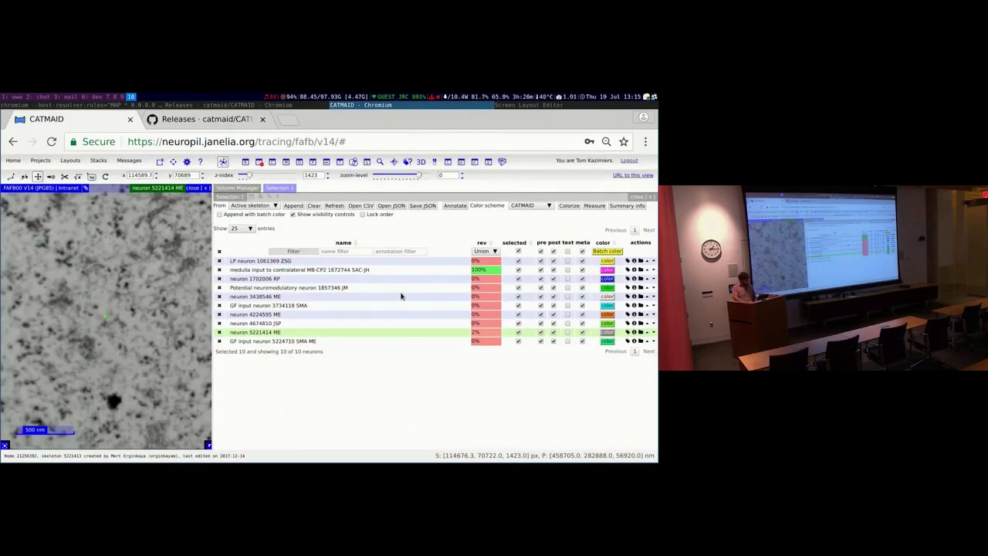
key("ctrl+d")
key("Escape")
Open a Reconstruction Sampler via 'sam' and dock it beside the neuron selection
key("ctrl+space")
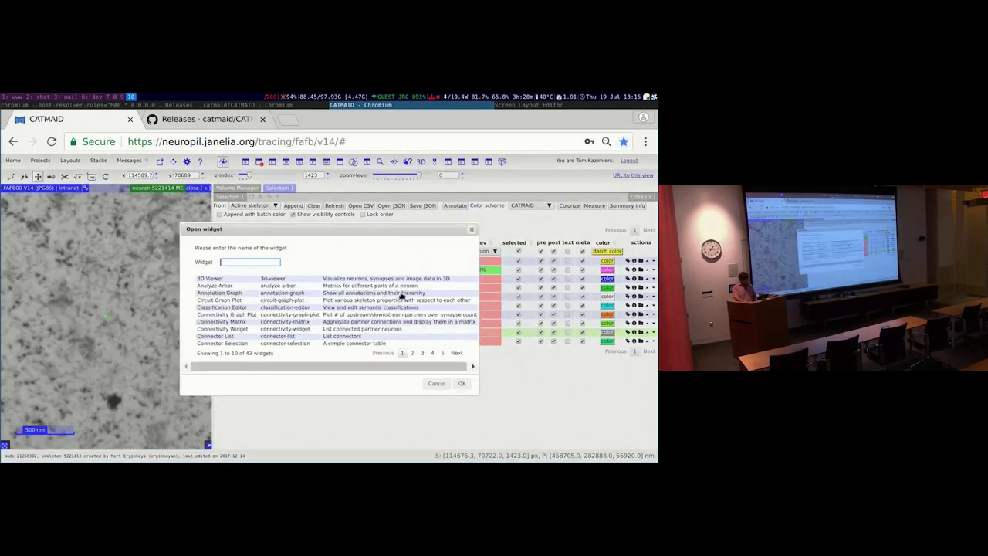
type("sam")
key("Return")
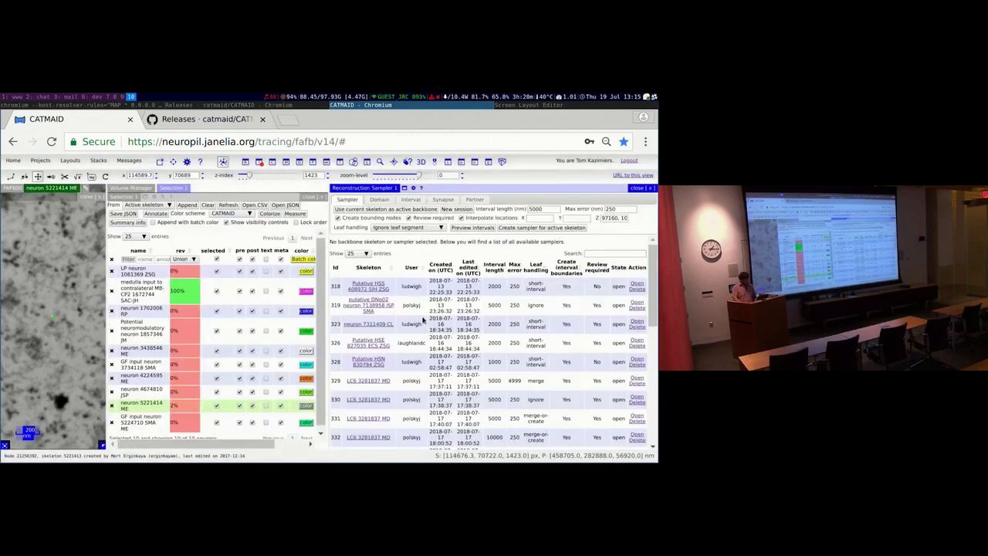
left_click_drag(469, 190, 211, 310)
left_click(344, 189)
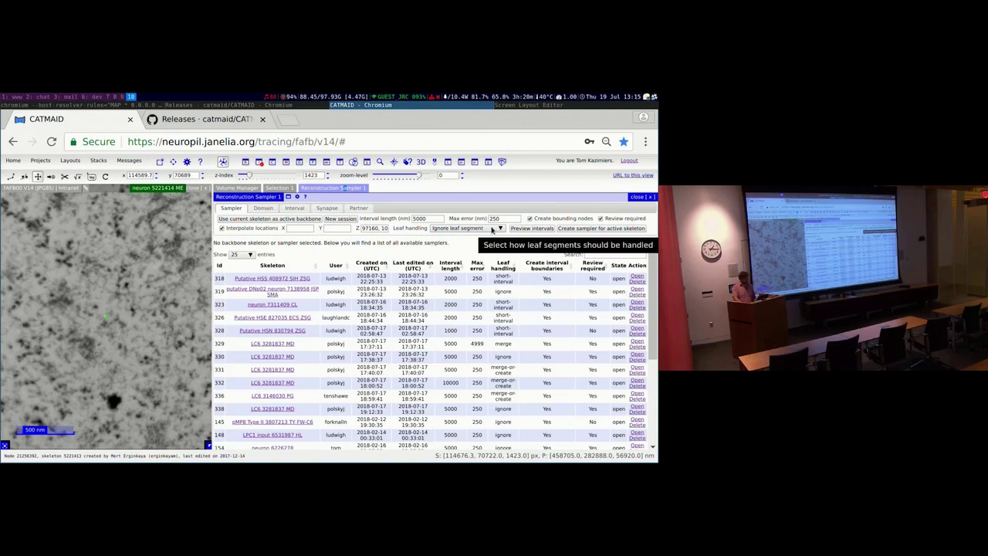
Inspect the Leaf handling options and set neuron 5221414 ME as the active backbone
left_click(491, 230)
left_click(403, 231)
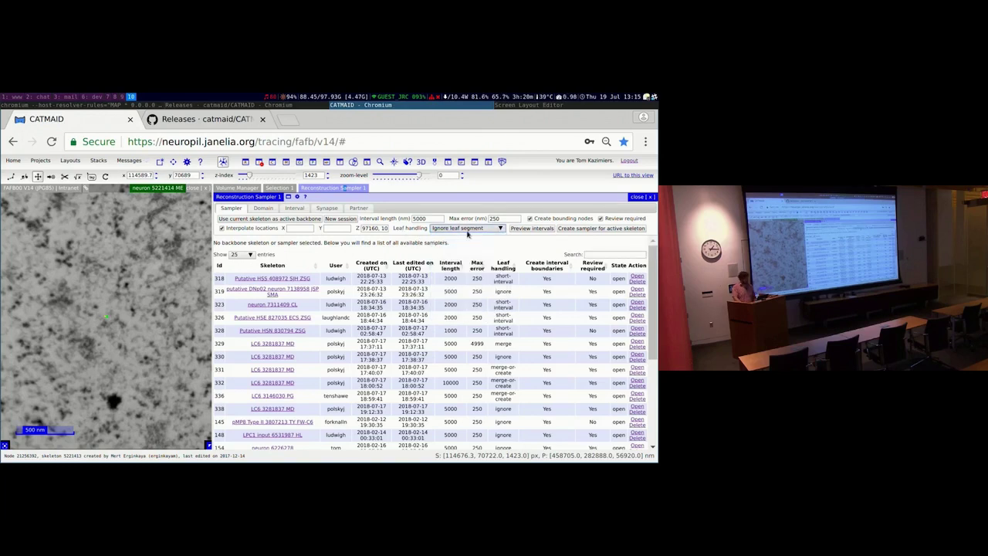
left_click(467, 232)
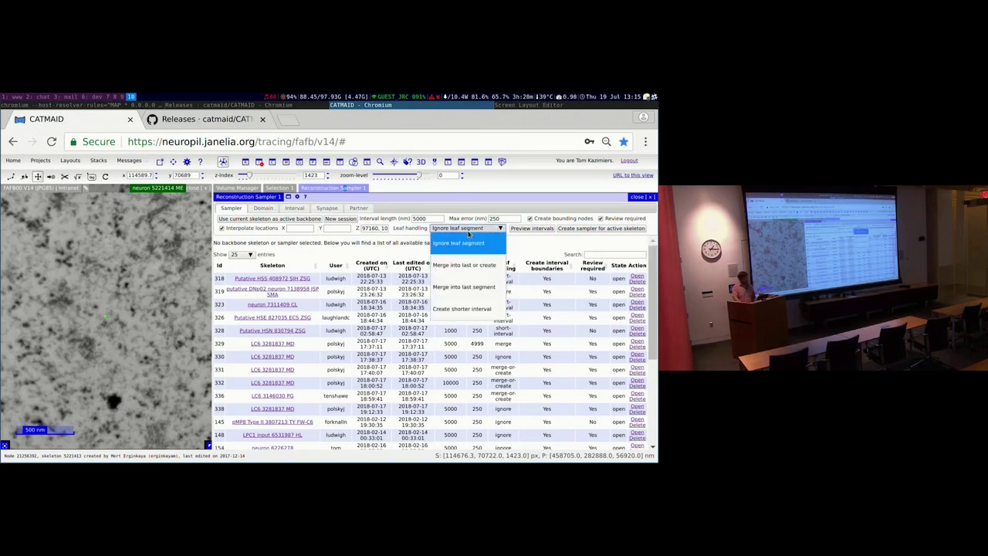
left_click(468, 231)
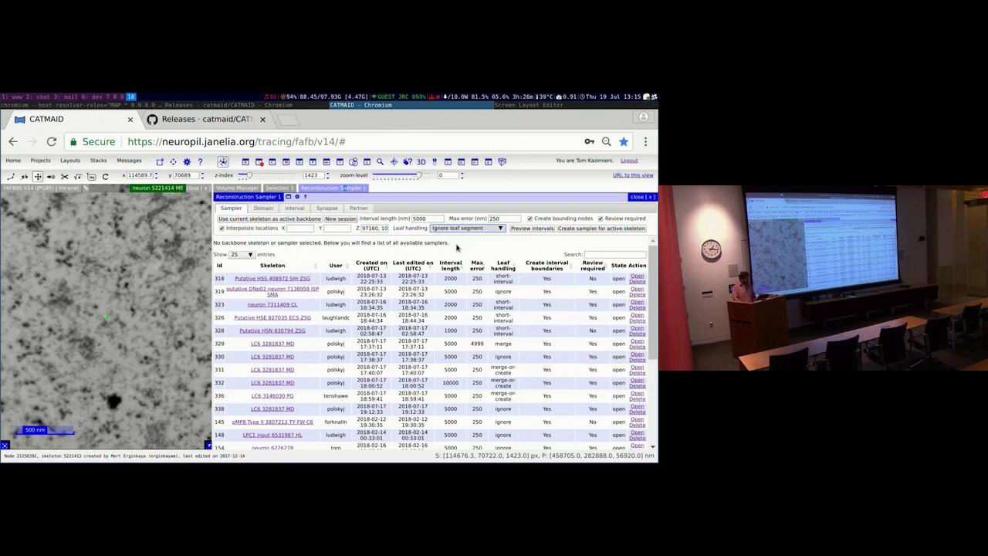
left_click(529, 231)
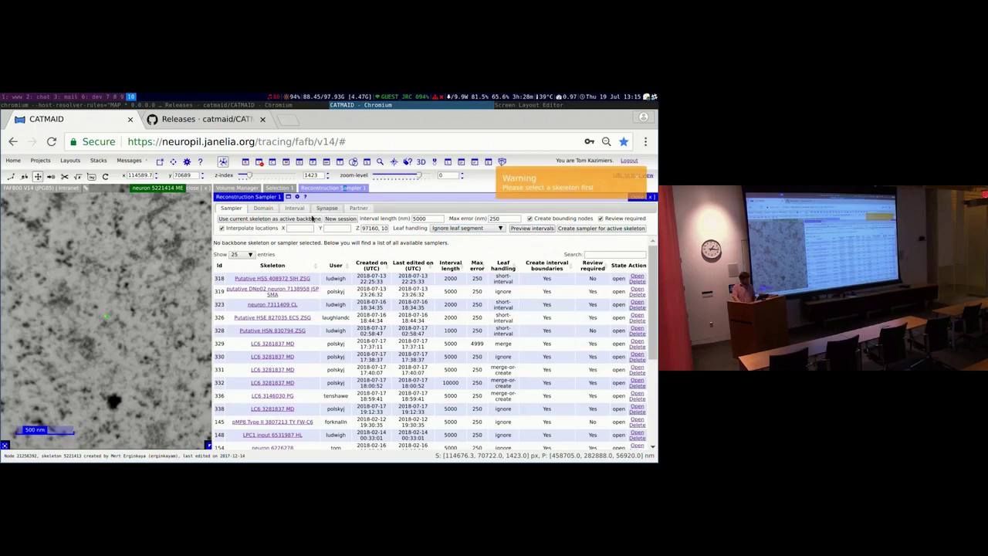
right_click(295, 222)
left_click(290, 221)
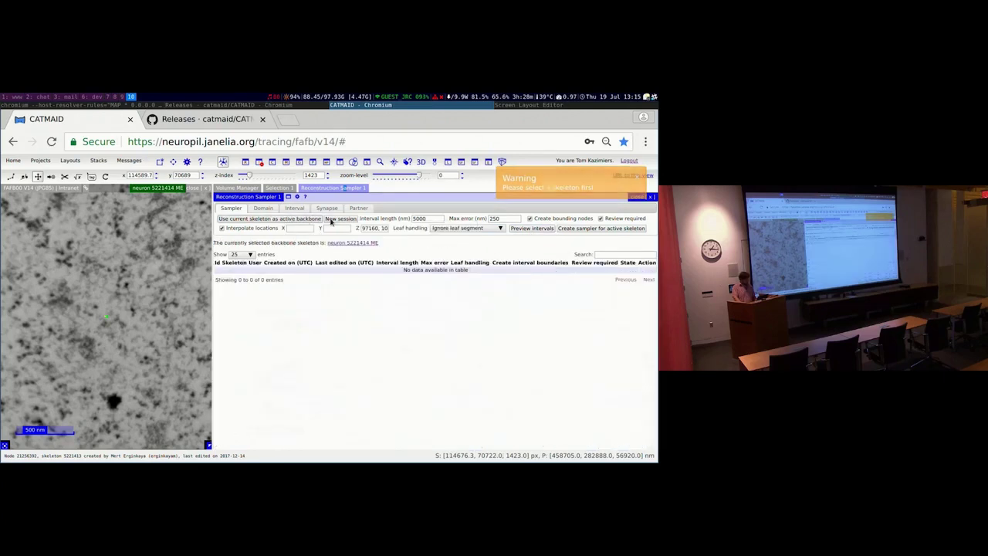
Preview the sampling intervals, then set Leaf handling to 'Create shorter interval'
left_click(517, 231)
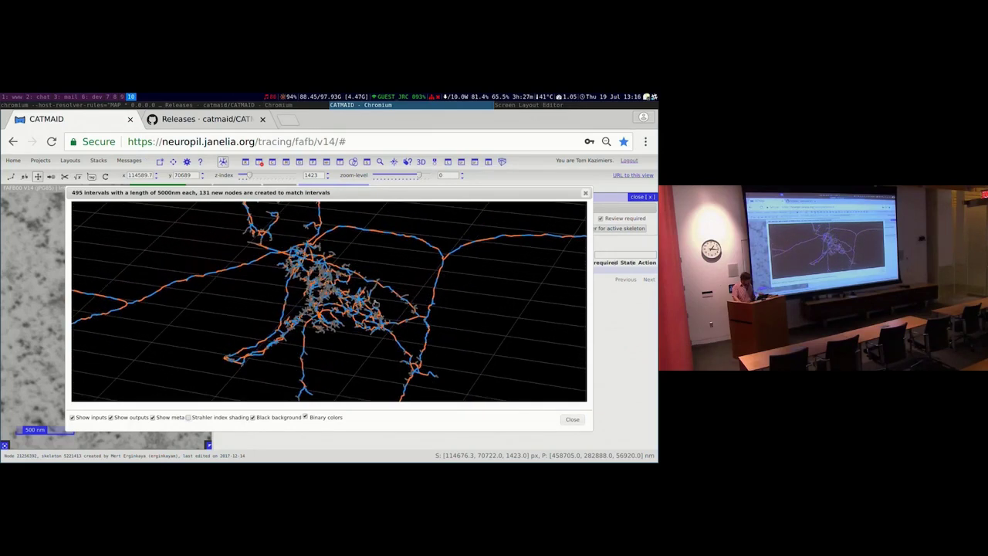
key("Escape")
left_click(466, 229)
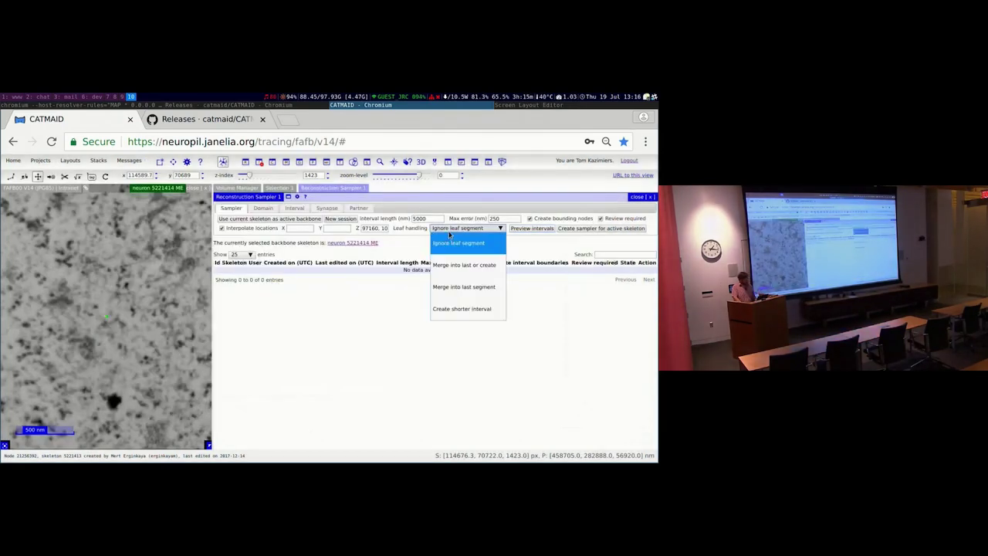
left_click(488, 313)
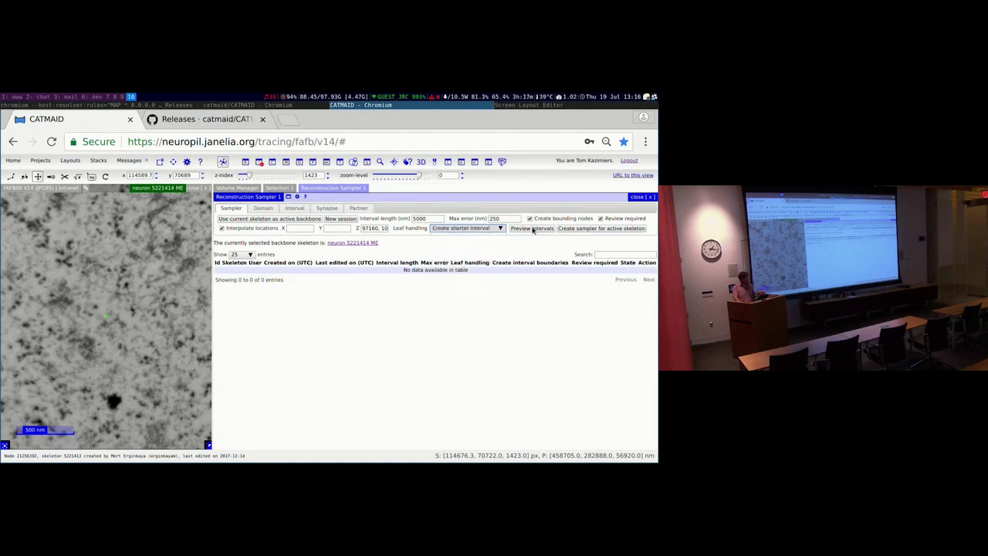
Preview the resulting 1689 intervals and orbit around them in 3D before closing
left_click(532, 229)
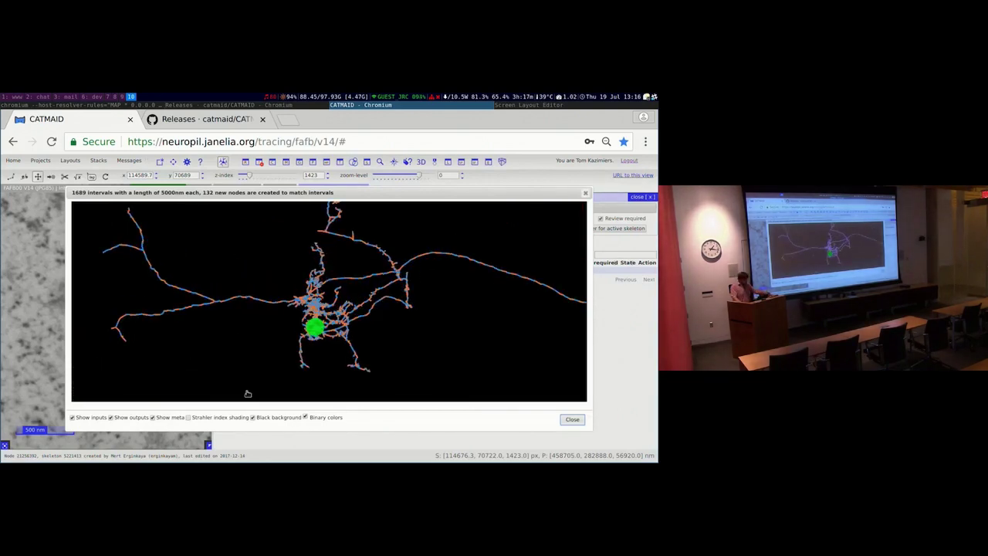
double_click(222, 417)
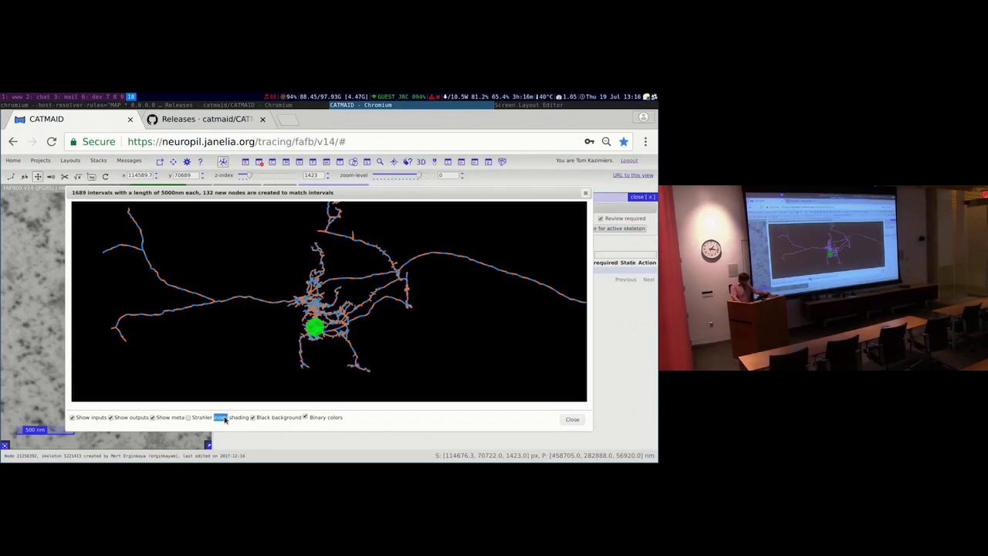
scroll(467, 316, "up", 2)
left_click_drag(429, 306, 442, 325)
left_click_drag(473, 291, 447, 287)
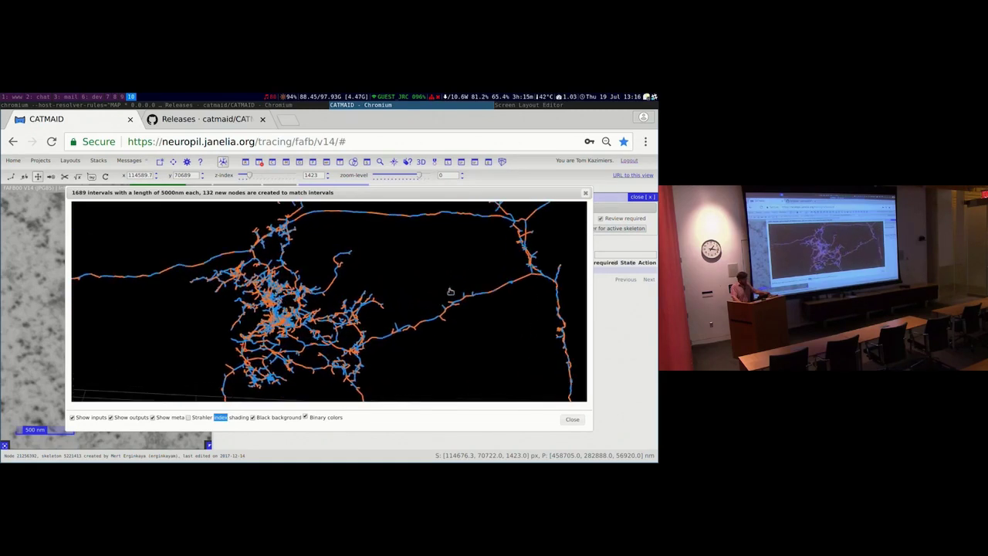
left_click_drag(405, 314, 358, 281)
key("Escape")
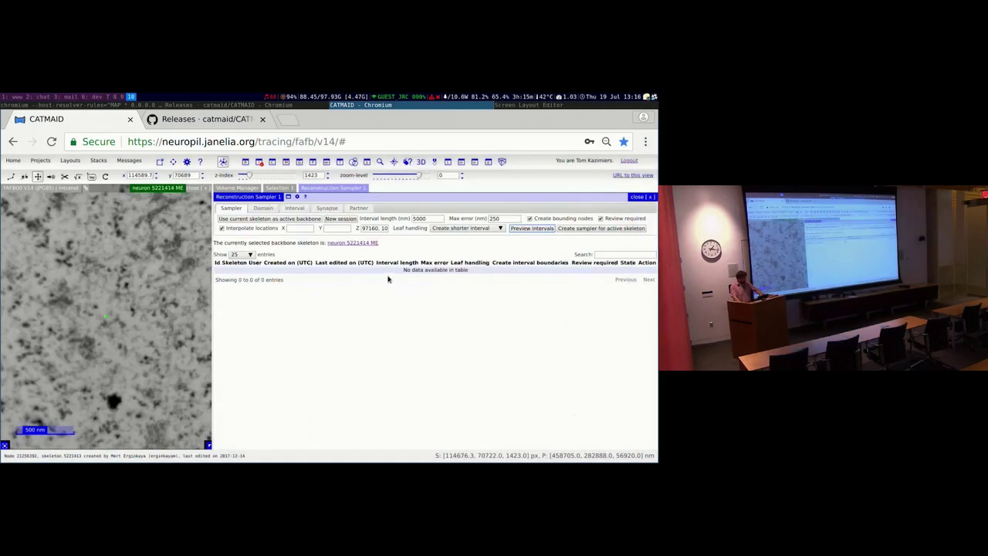
Set Leaf handling to 'Merge into last or create', try previewing, and dismiss the error
left_click(478, 229)
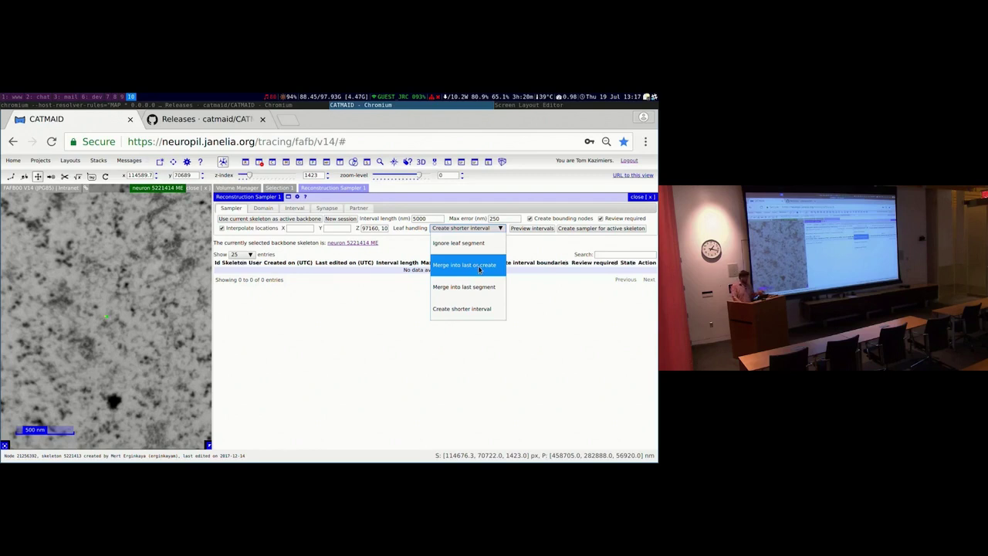
left_click(478, 269)
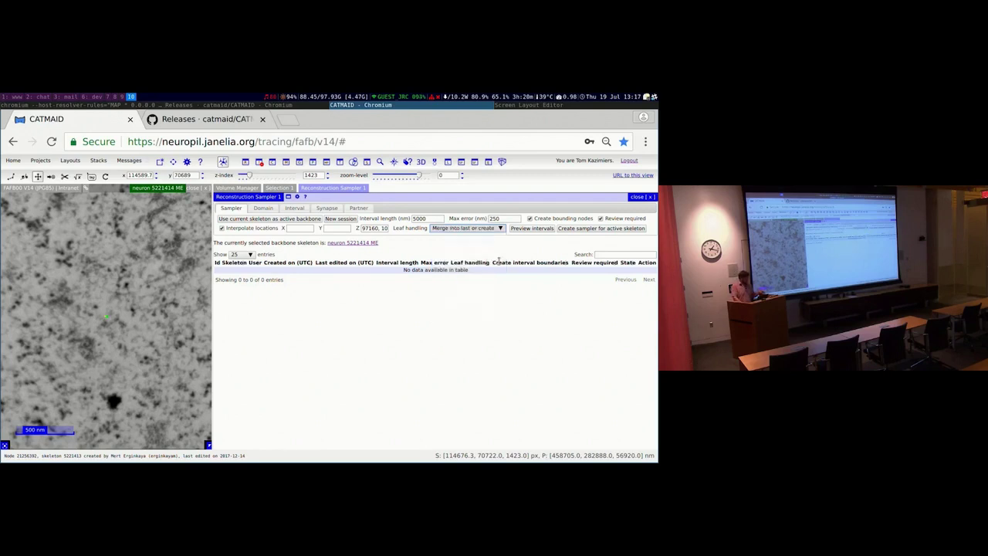
left_click(531, 230)
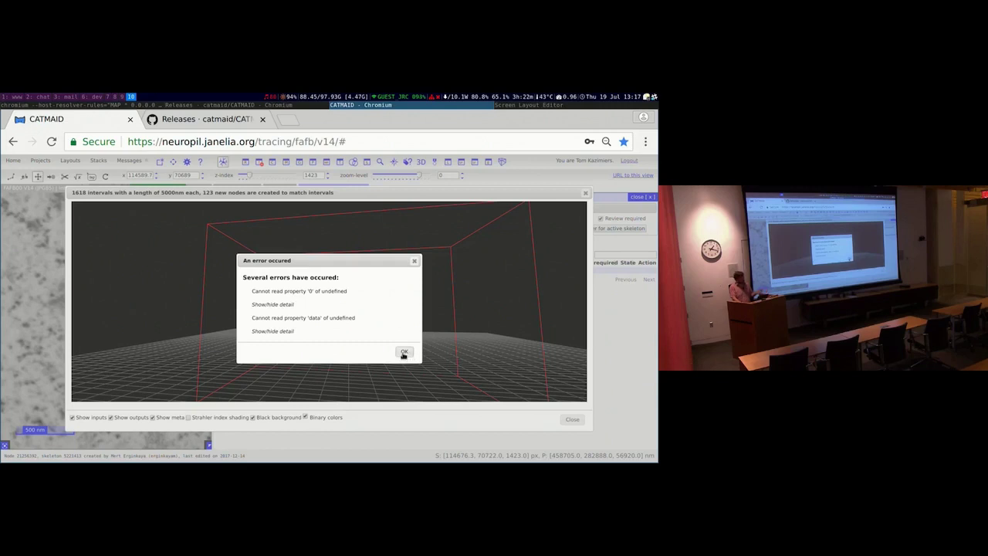
left_click(403, 353)
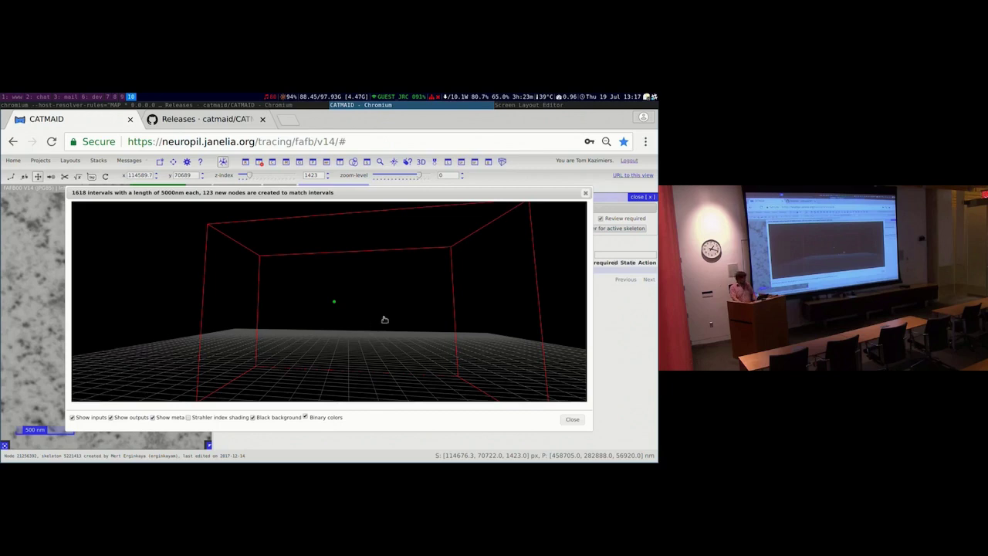
left_click(572, 419)
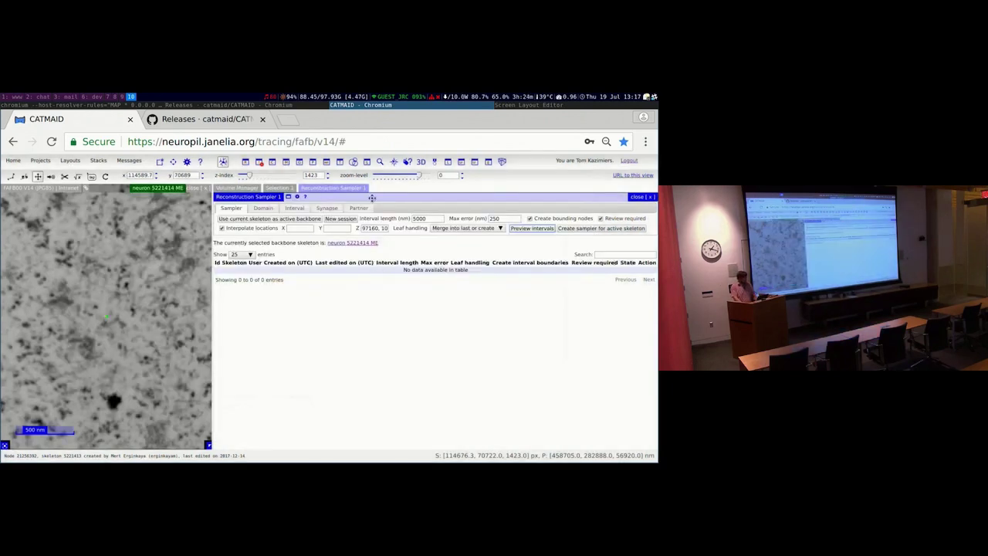
left_click(167, 118)
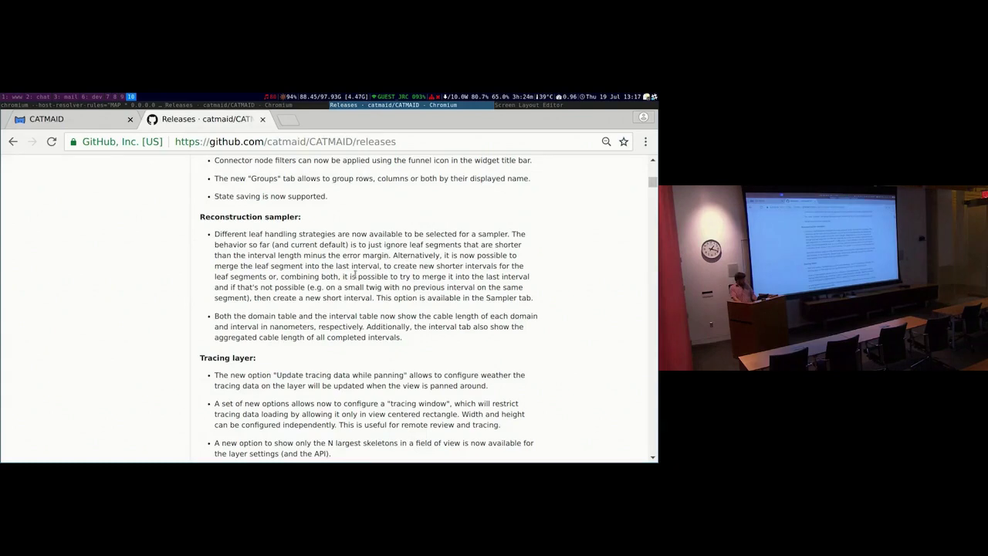
Start a new sampler session and open domain 285 of sampler 318 in the Interval tab
left_click(99, 126)
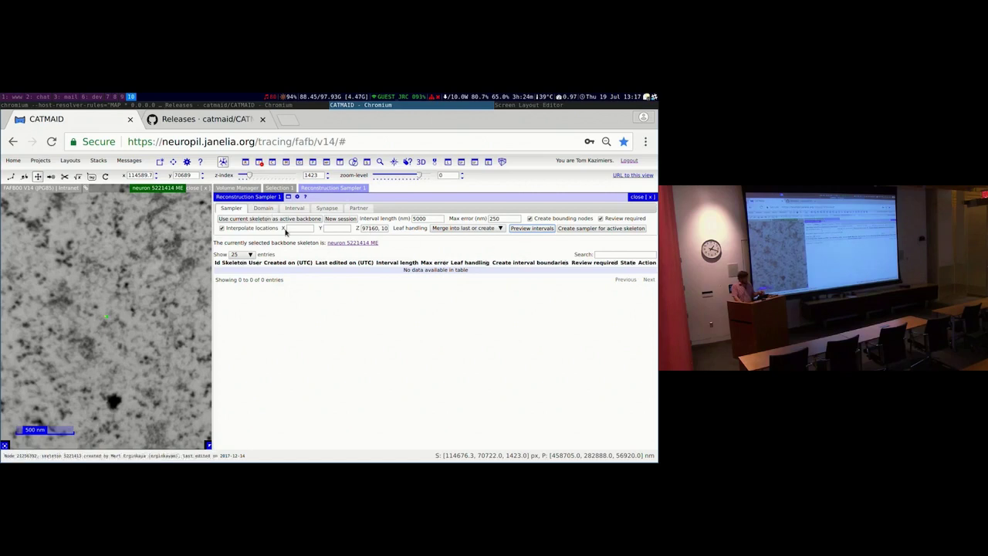
left_click(351, 221)
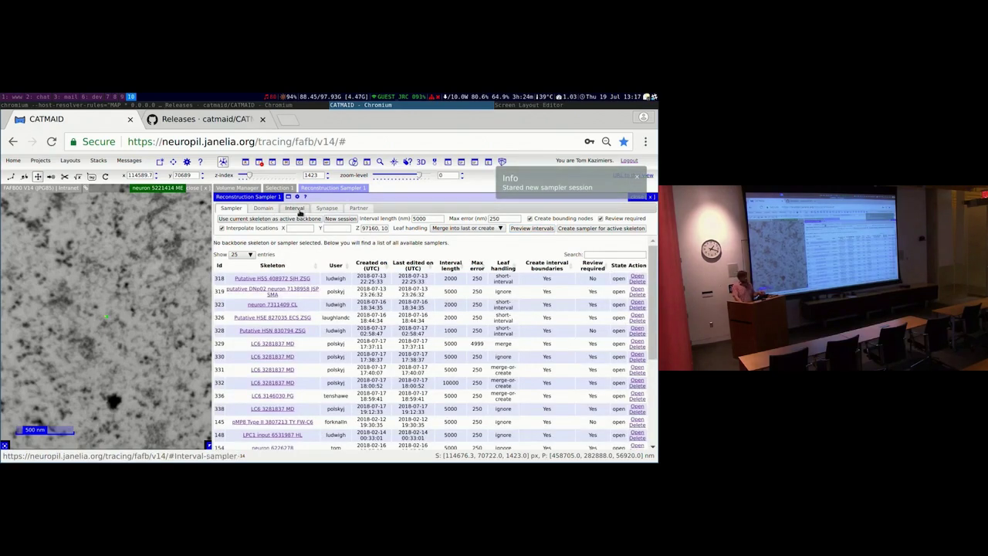
left_click(338, 279)
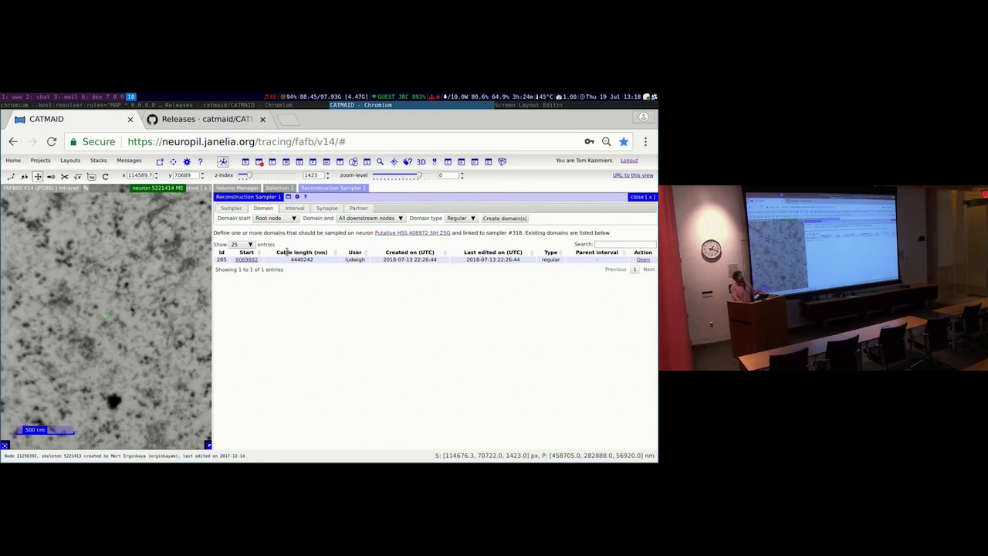
double_click(302, 260)
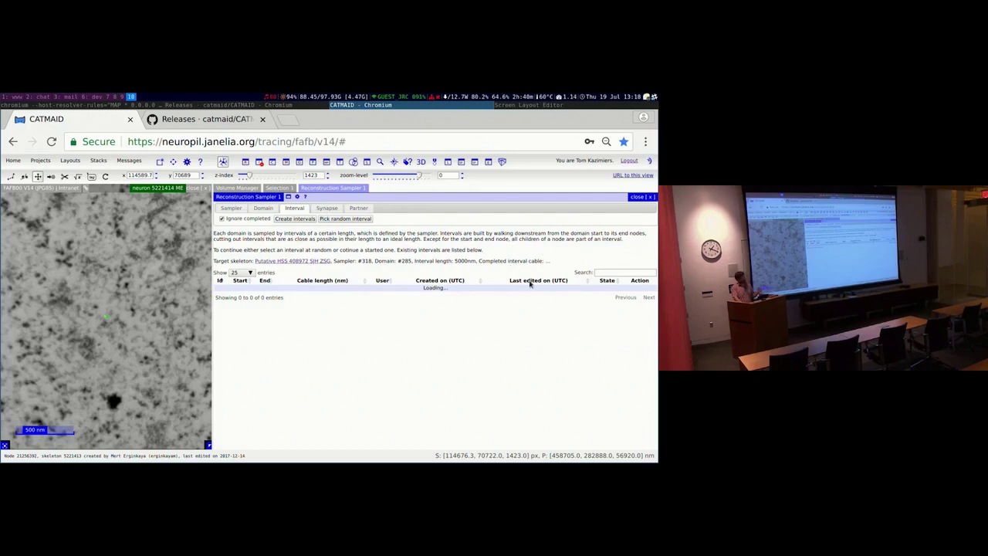
left_click_drag(530, 281, 526, 268)
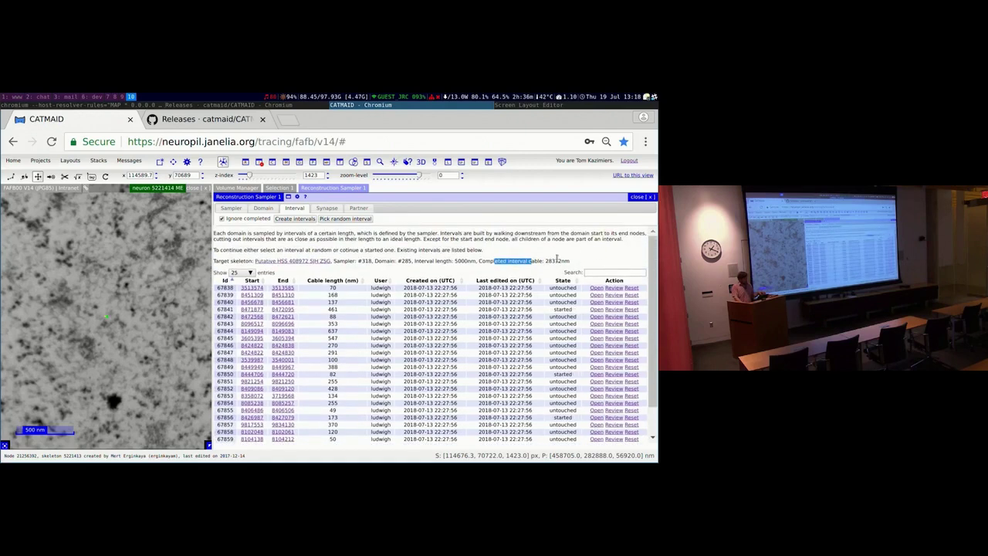
double_click(556, 260)
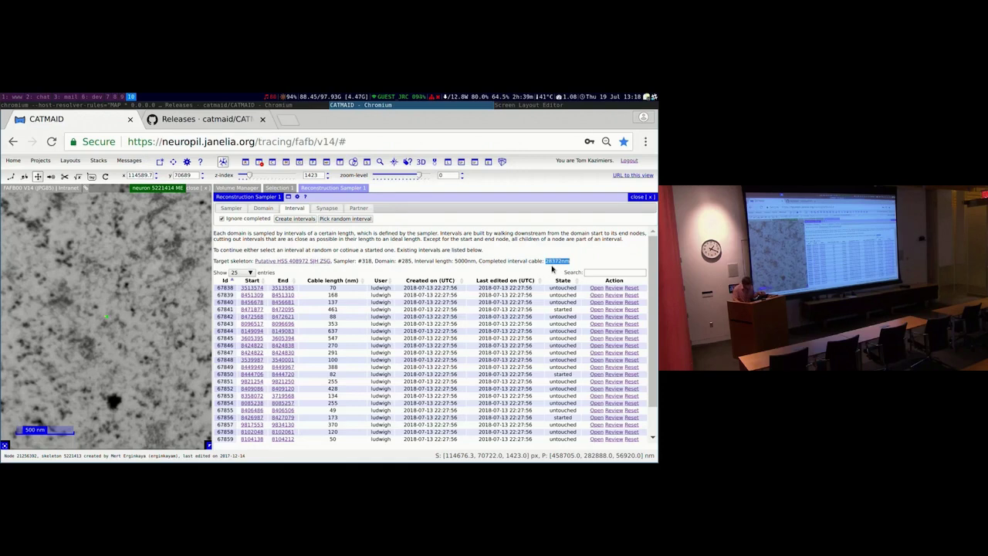
left_click(263, 209)
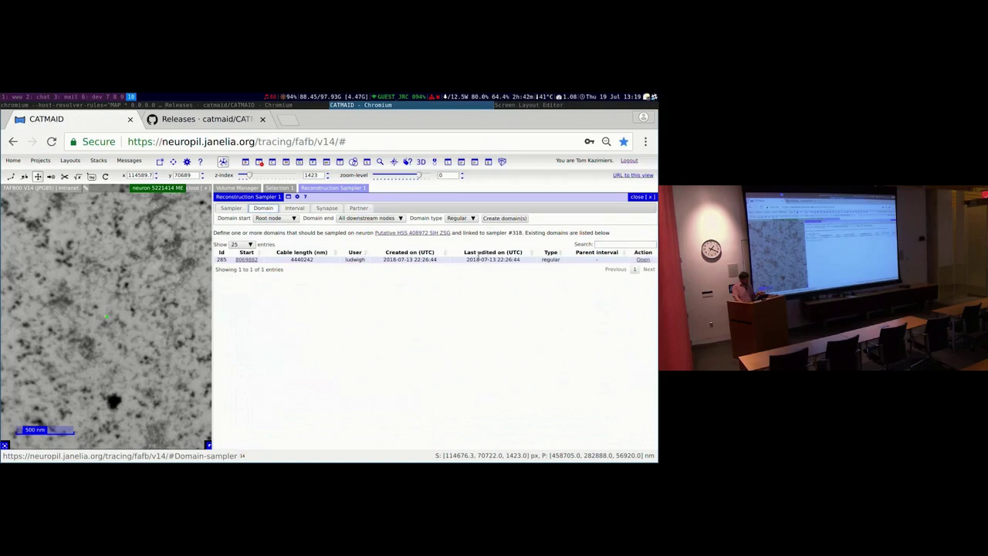
left_click_drag(303, 260, 291, 260)
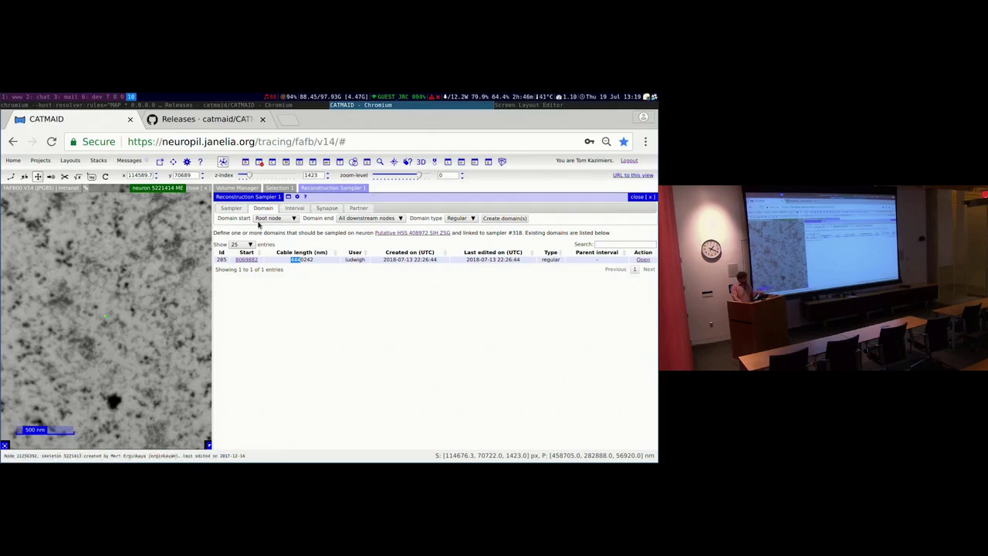
left_click(297, 208)
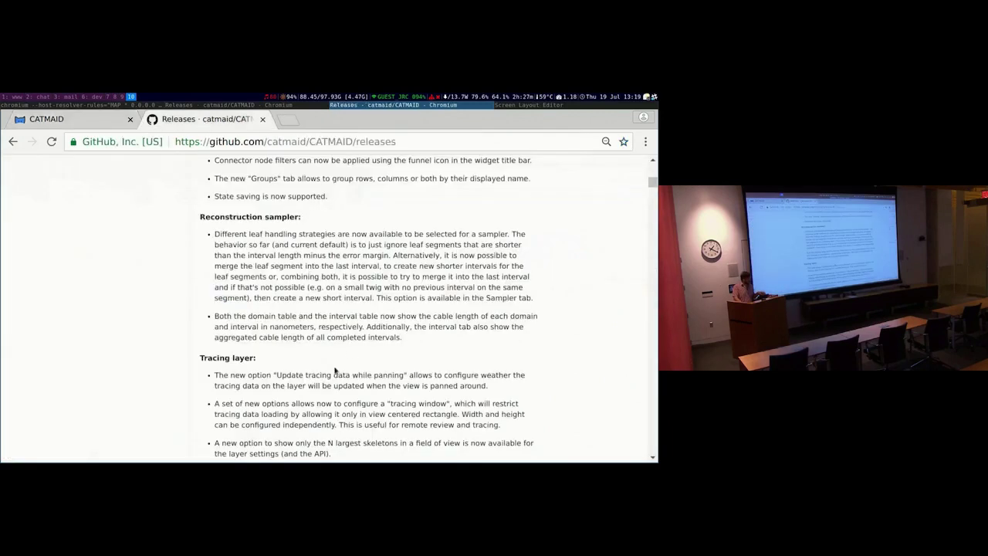
scroll(335, 371, "down", 1)
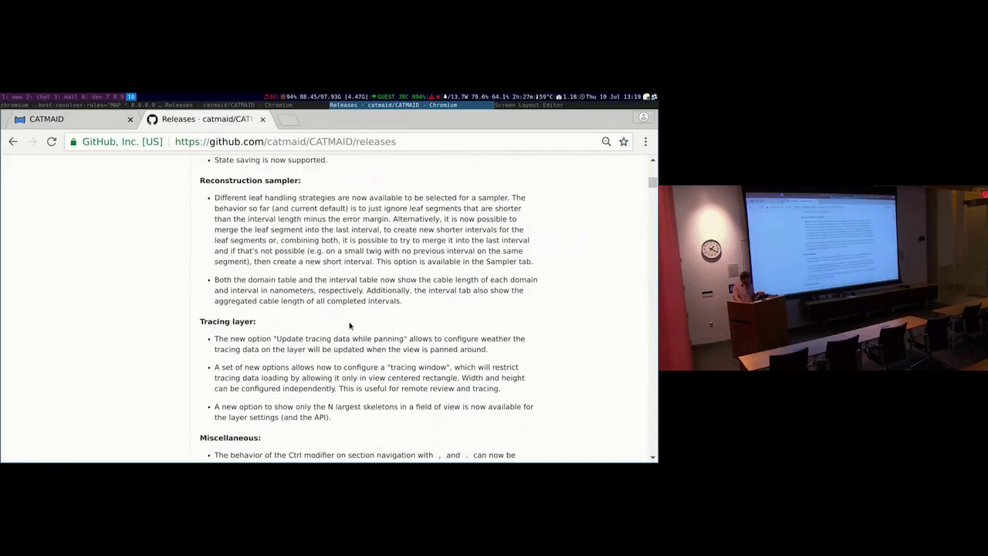
scroll(151, 158, "down", 1)
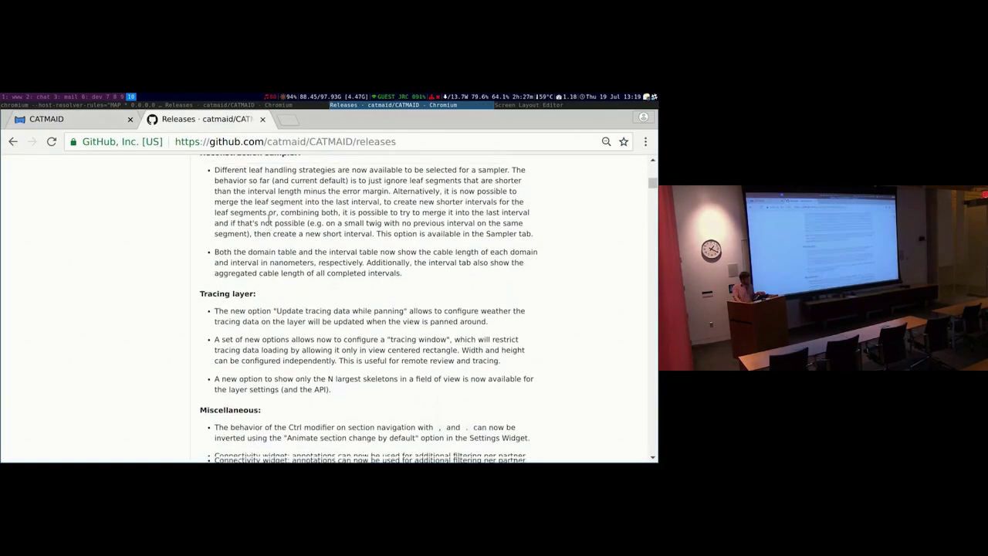
left_click(86, 121)
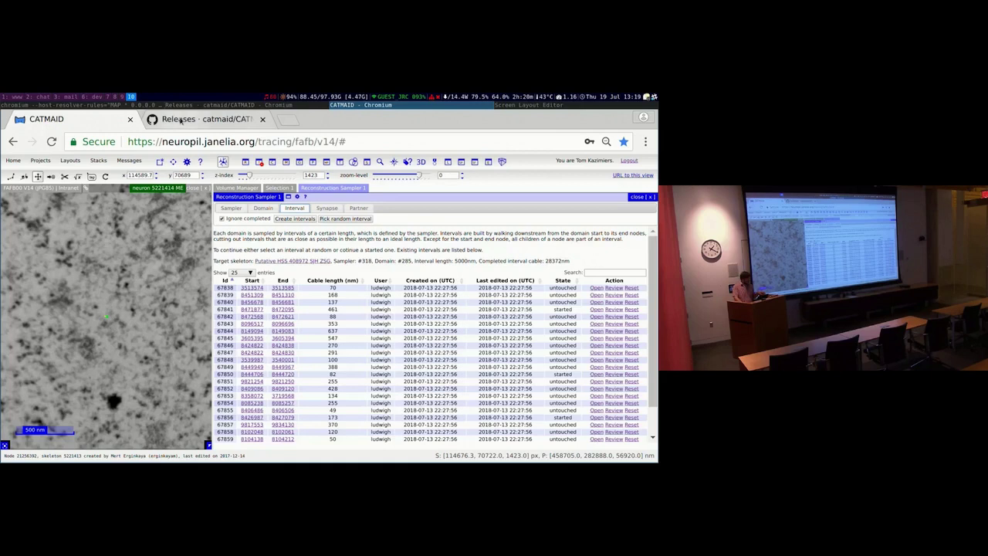
left_click(187, 121)
scroll(337, 216, "down", 3)
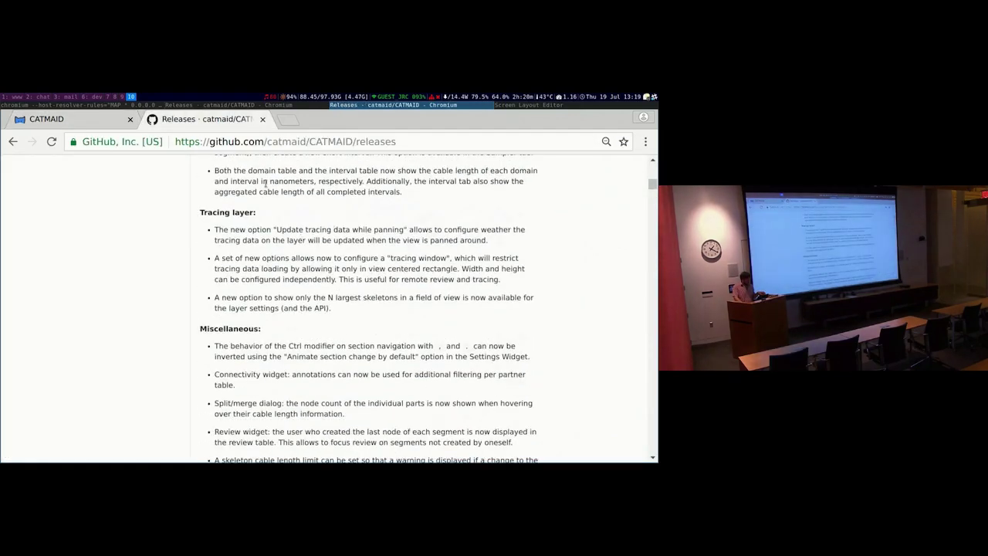
Widen the EM stack view and look through its layer settings panel
left_click(74, 123)
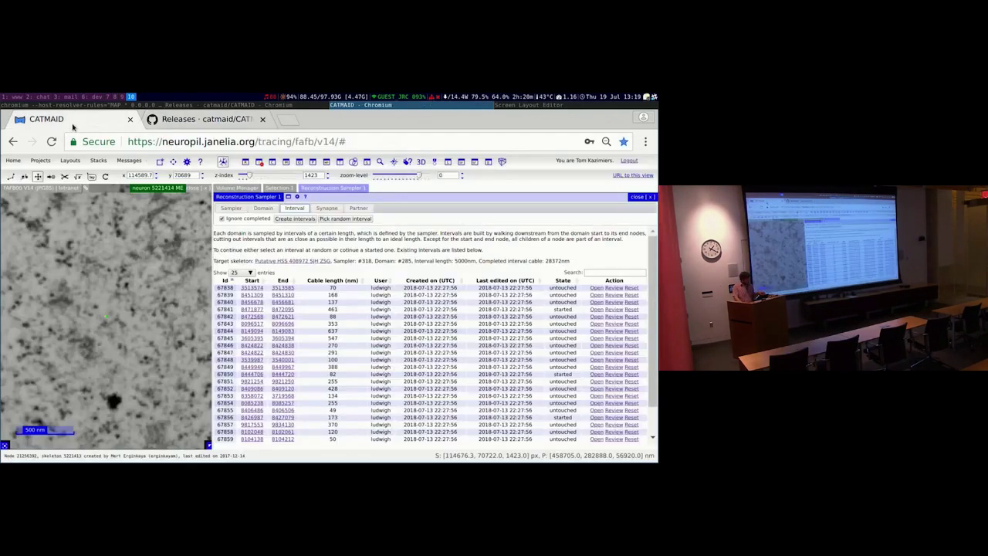
left_click_drag(214, 242, 427, 243)
scroll(231, 295, "down", 2)
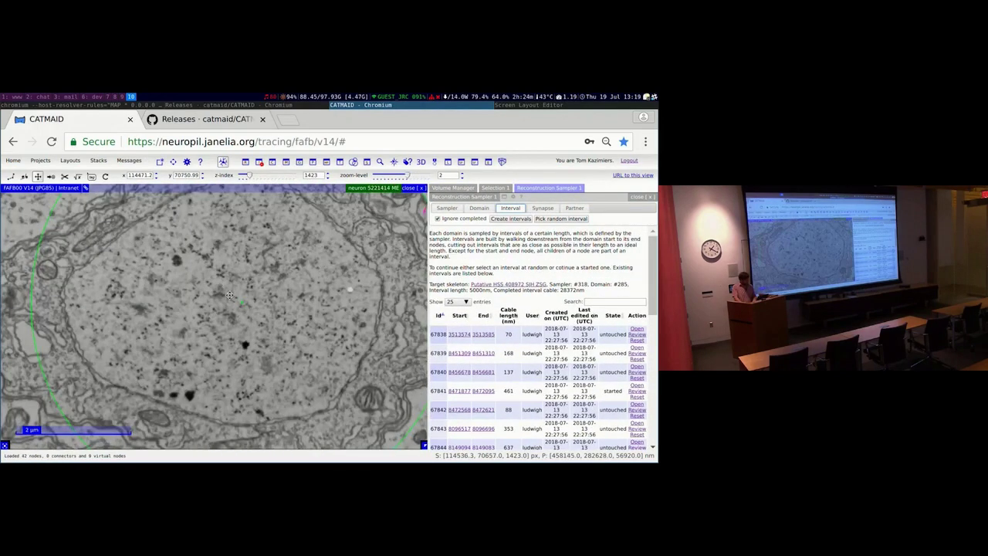
scroll(232, 295, "down", 1)
scroll(253, 302, "down", 1)
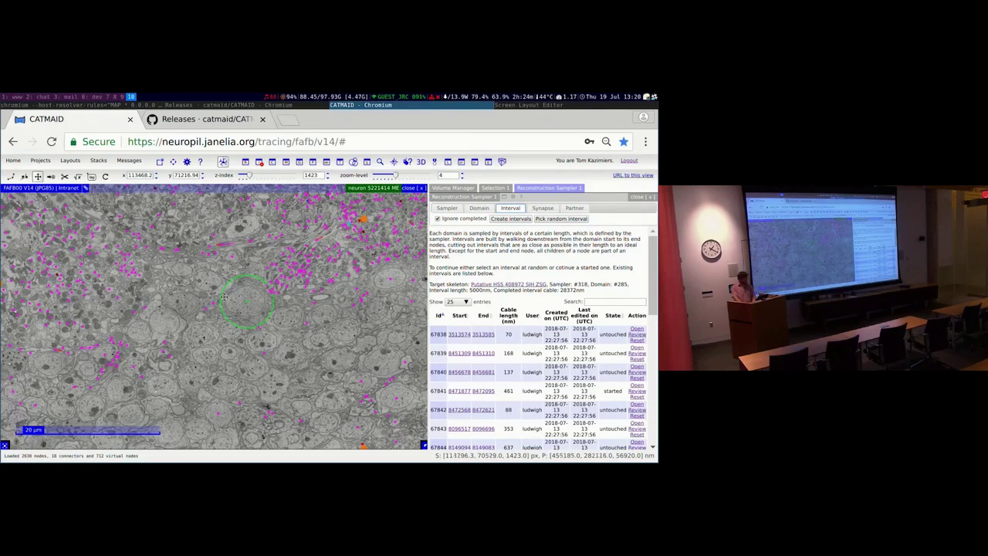
left_click(5, 446)
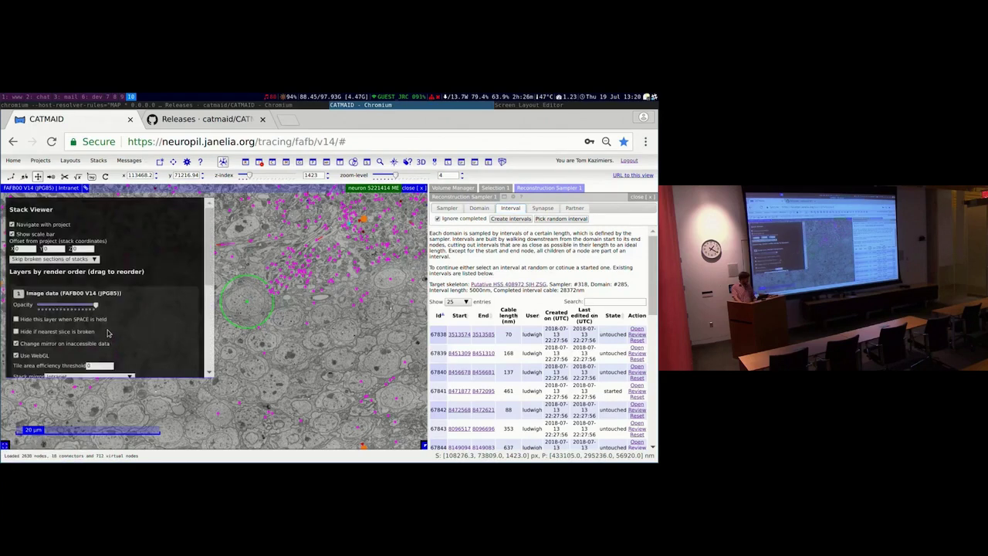
scroll(107, 333, "down", 5)
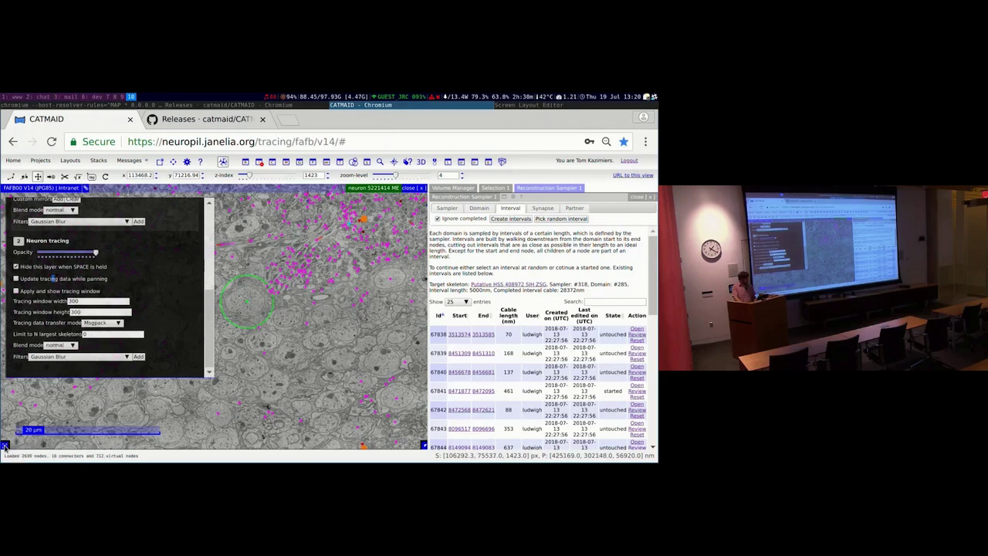
left_click(4, 446)
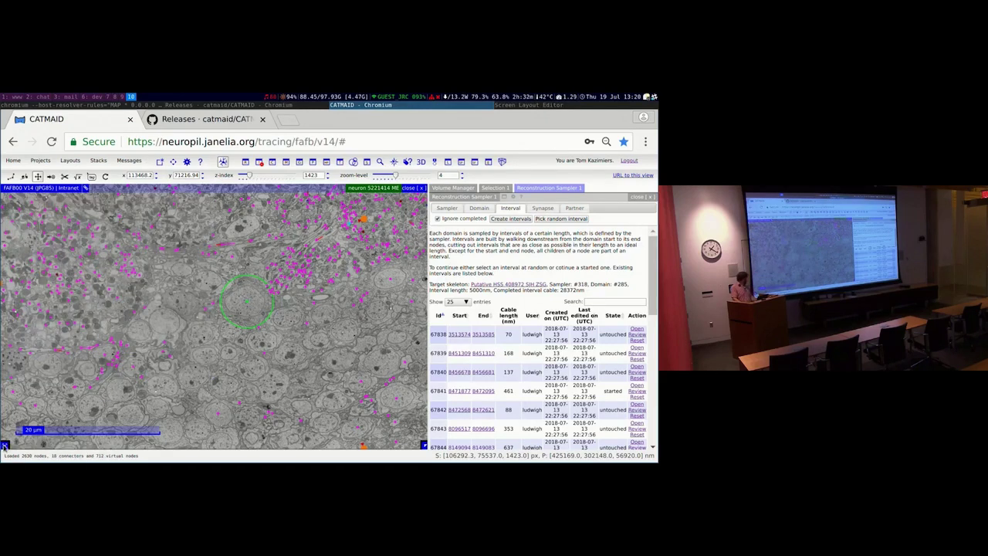
Reopen the layer settings and pan across the EM section by dragging and with the A and [ keys
left_click(4, 446)
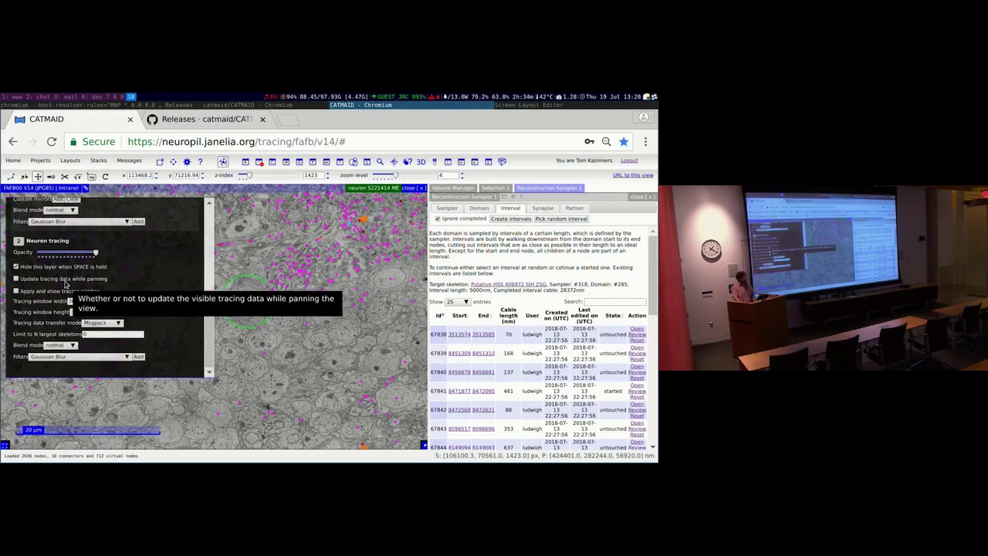
left_click_drag(290, 264, 306, 344)
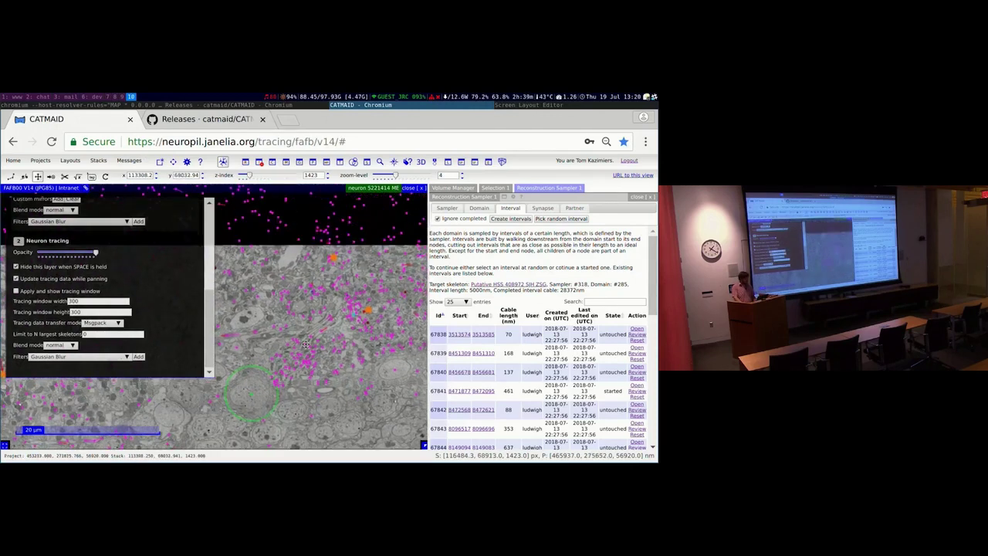
left_click_drag(326, 270, 324, 378)
left_click_drag(323, 244, 318, 339)
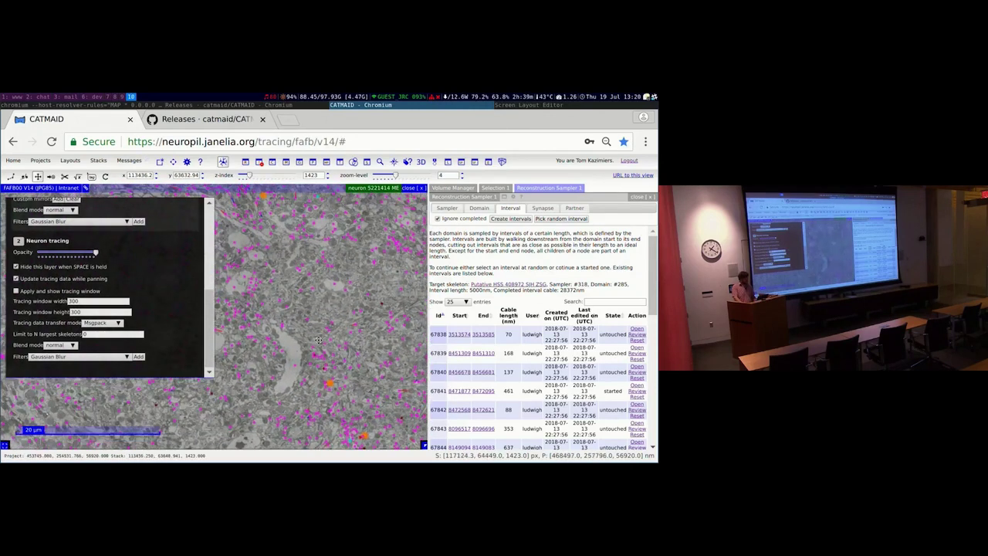
left_click_drag(343, 260, 337, 309)
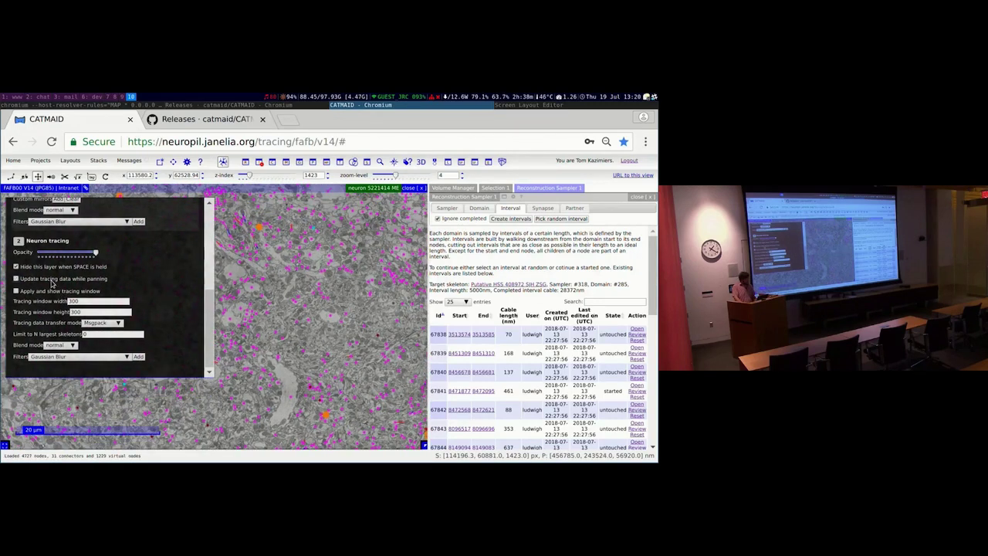
left_click_drag(278, 232, 322, 375)
left_click_drag(262, 185, 304, 317)
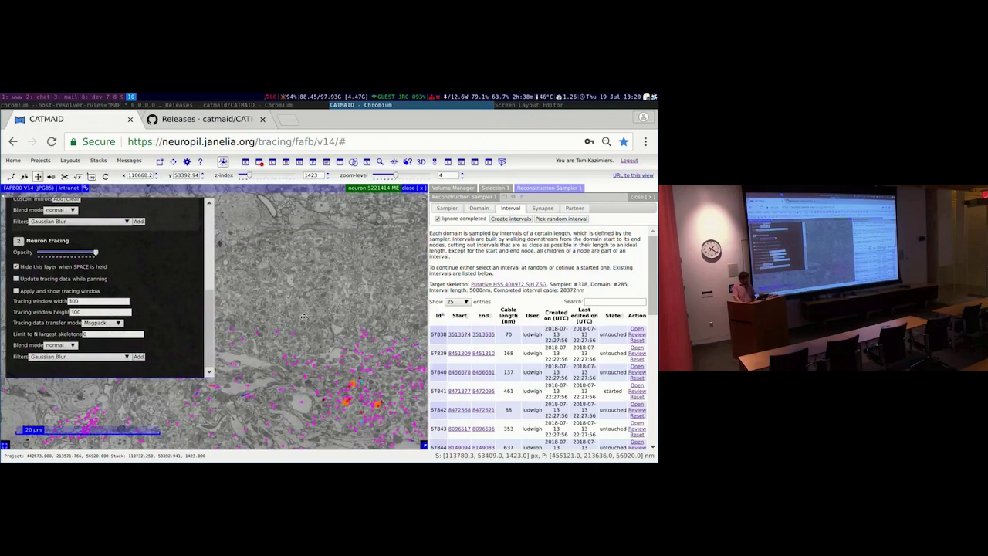
key("a")
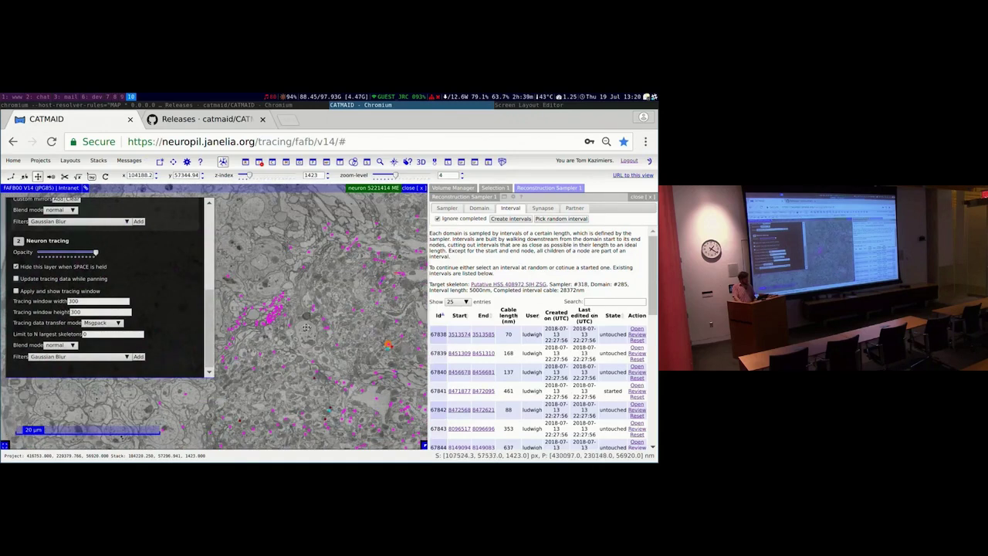
key("[")
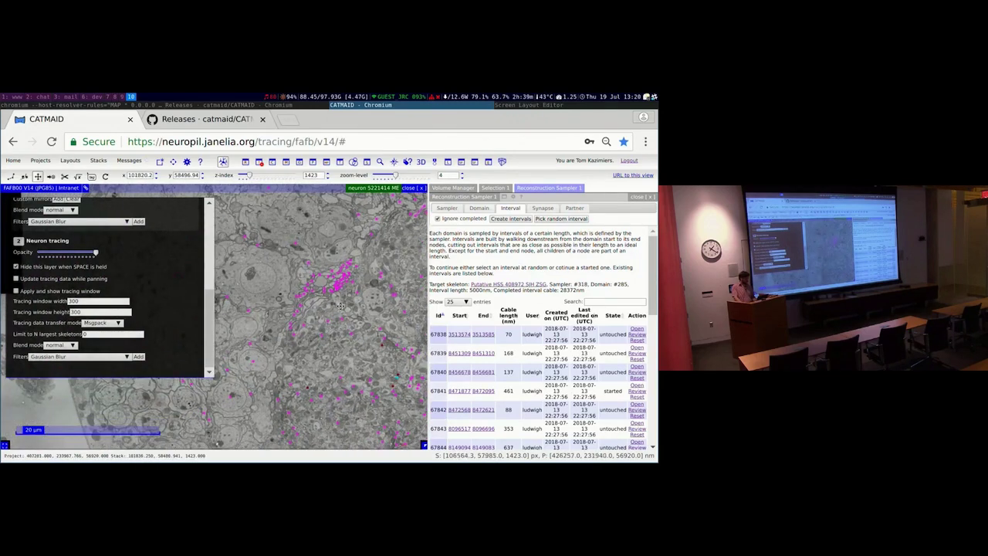
key("[")
key("[")
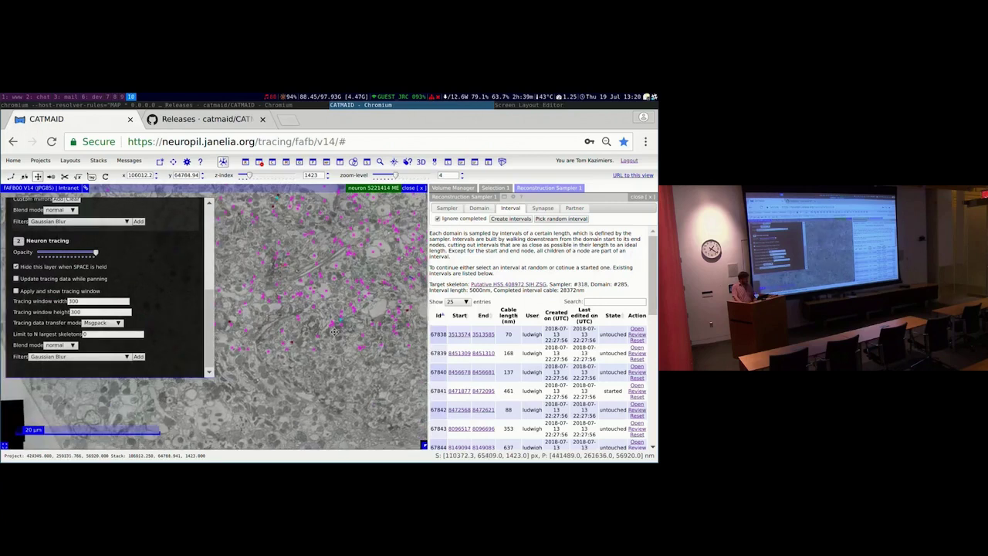
key("[")
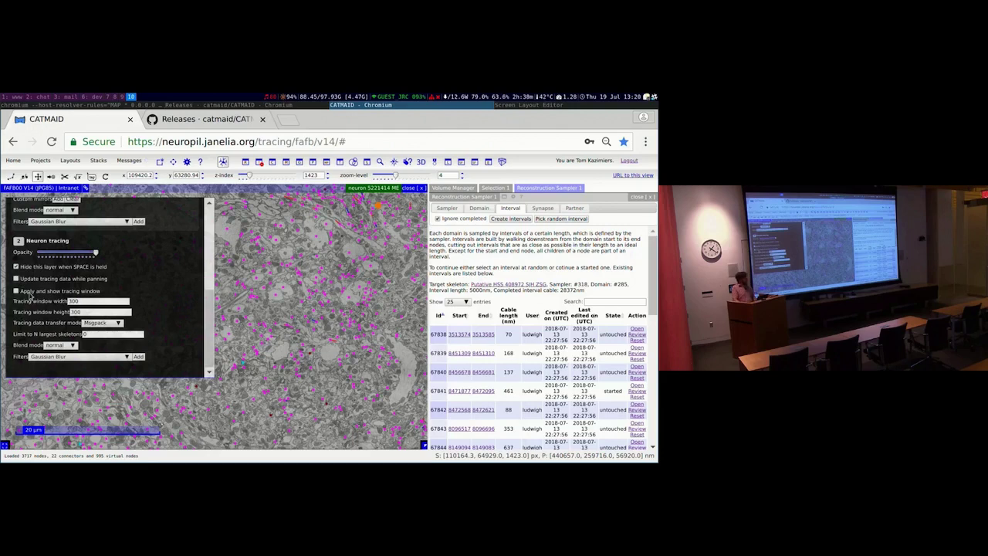
Enable the 100 by 100 tracing window and pan across the stack view to test it
mouse_move(29, 295)
left_click(31, 293)
left_click_drag(269, 290, 321, 321)
scroll(322, 330, "down", 1)
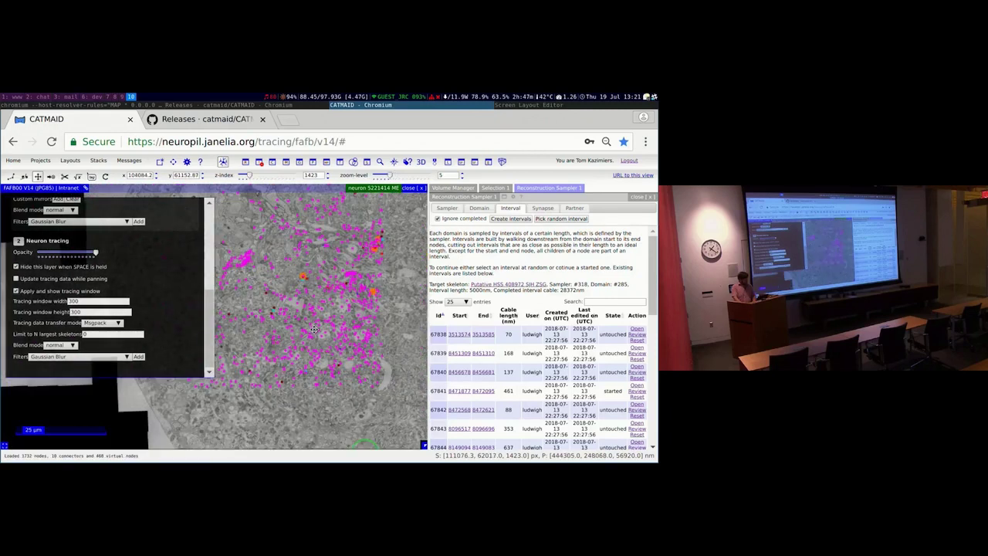
left_click_drag(321, 314, 348, 346)
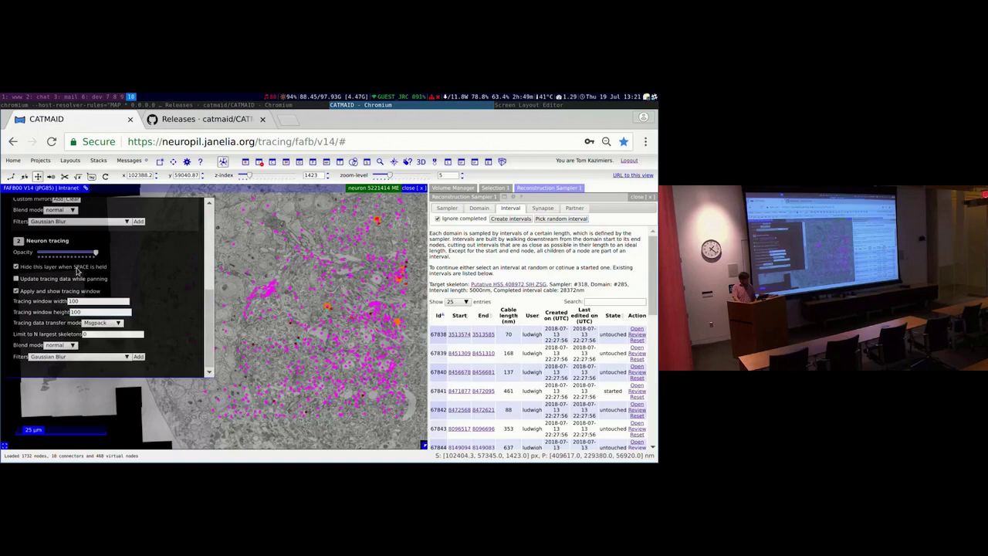
Scroll through further sections and pan across the EM section, toggling the layer settings panel
scroll(312, 335, "down", 1)
left_click_drag(311, 336, 381, 344)
left_click(5, 445)
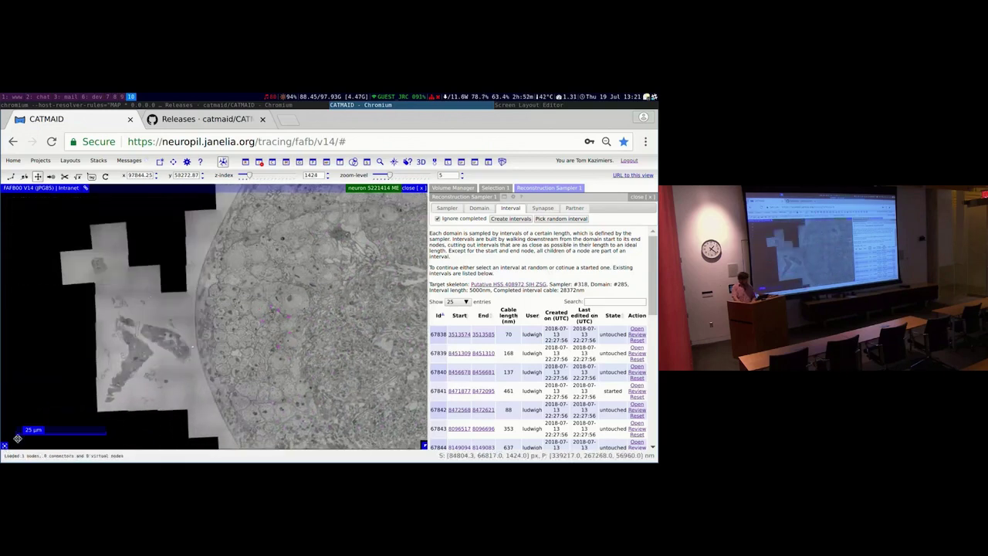
left_click_drag(417, 401, 232, 363)
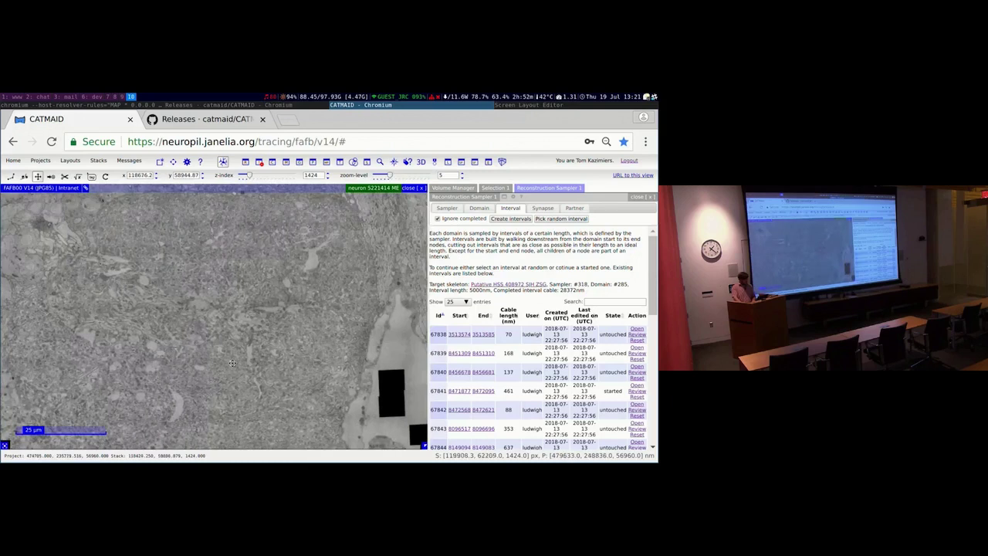
scroll(232, 363, "down", 2)
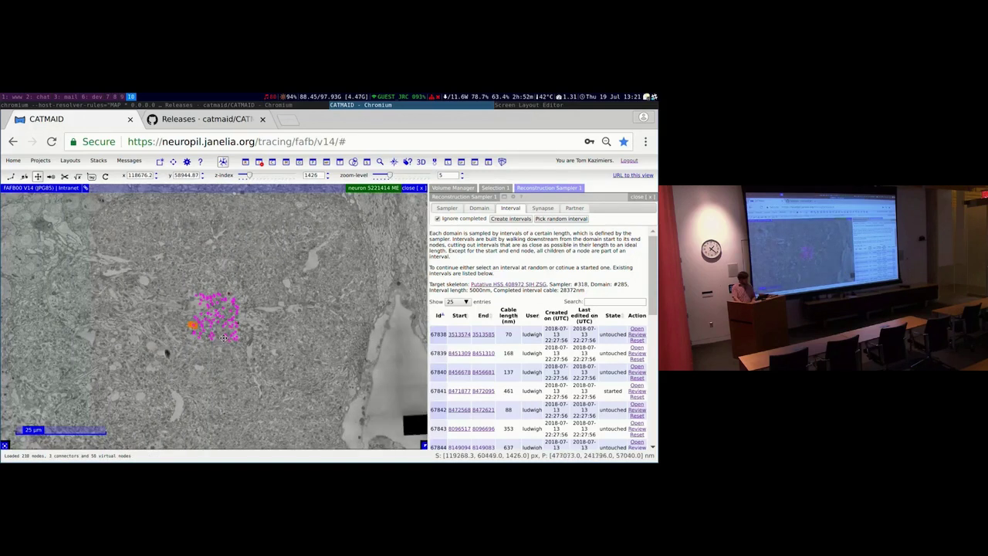
scroll(223, 336, "down", 10)
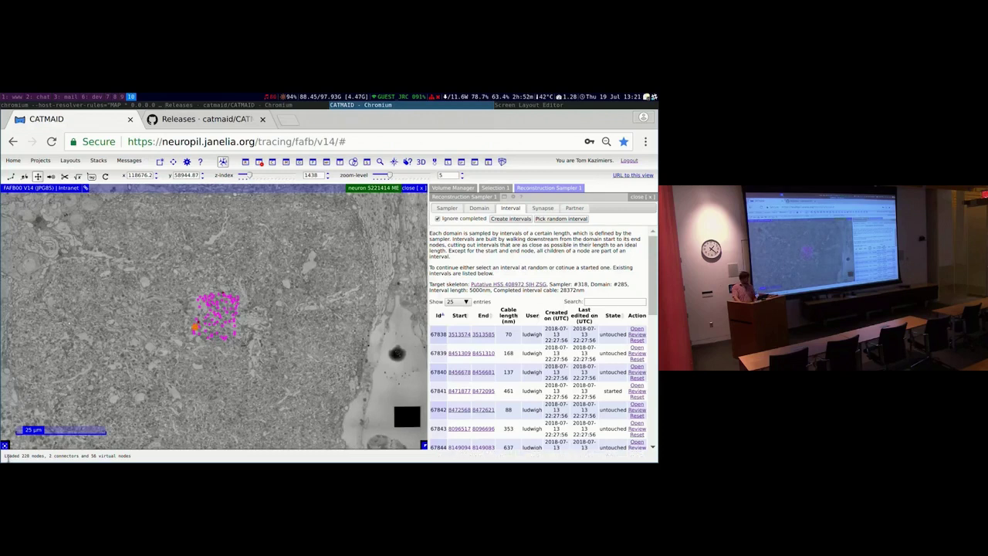
left_click(3, 446)
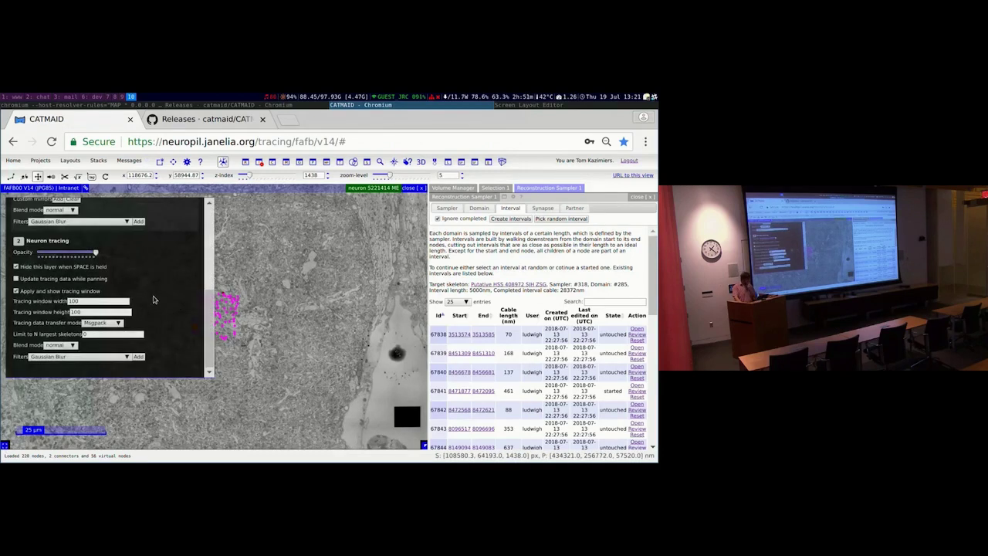
left_click(4, 446)
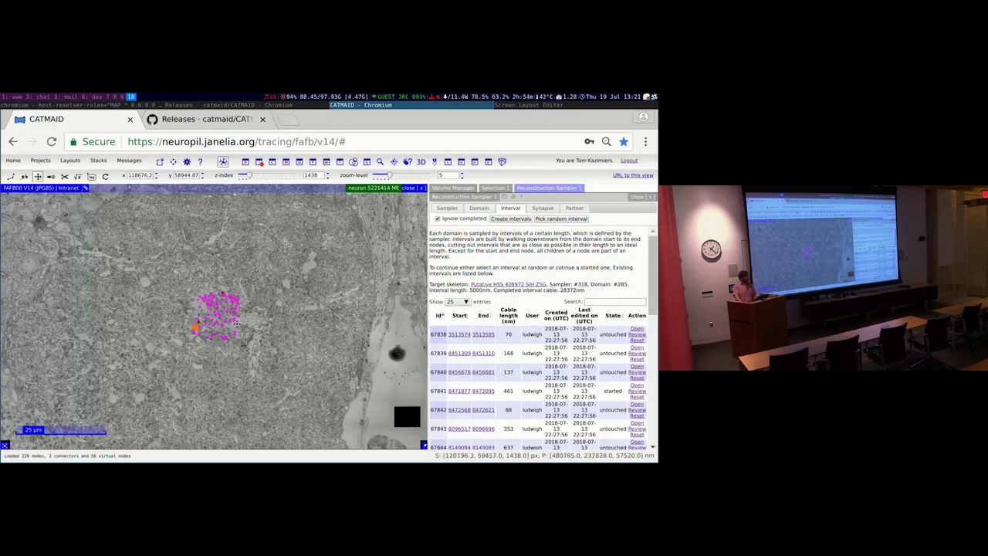
left_click(4, 443)
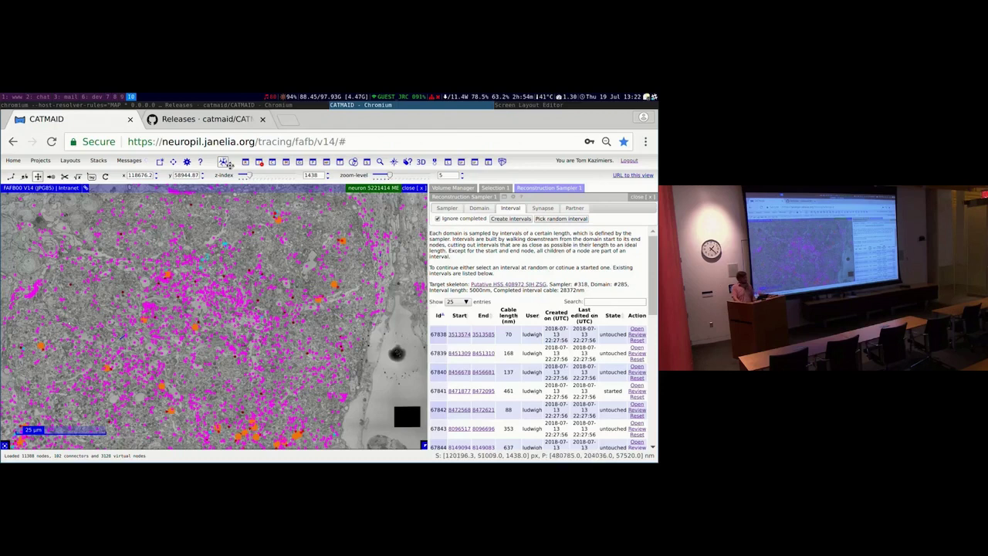
Read the Tracing layer release notes on GitHub, then return to the CATMAID tracing view
left_click(218, 122)
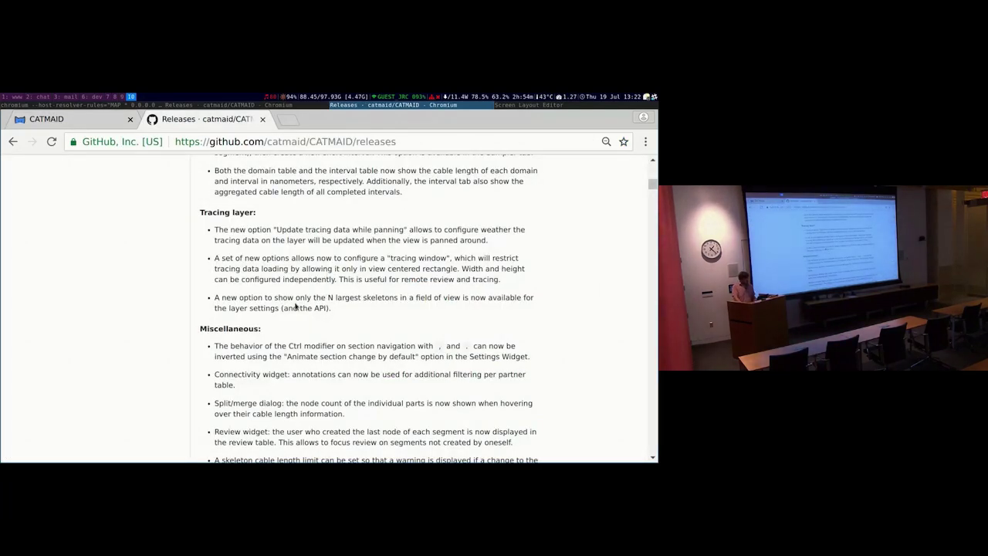
left_click(100, 123)
mouse_move(4, 446)
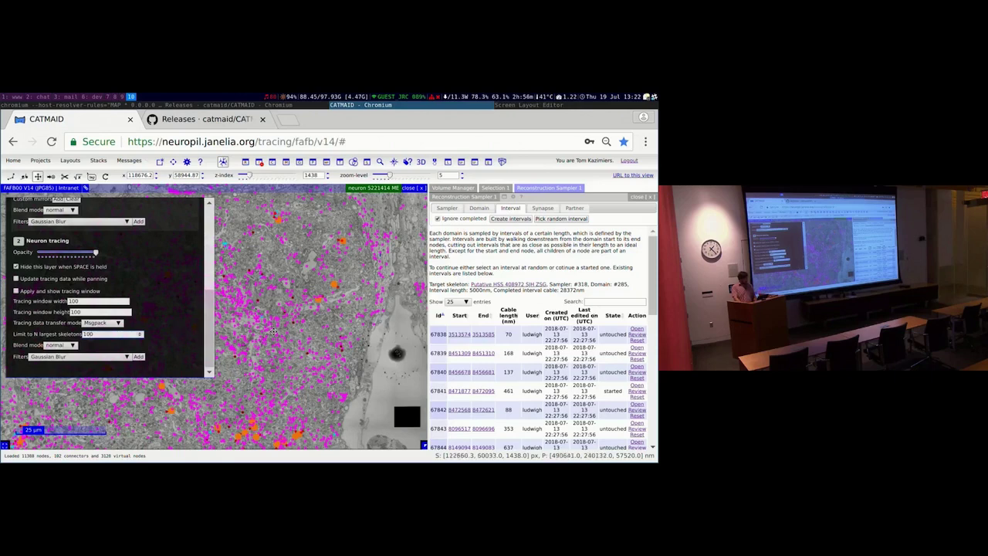
key("Left")
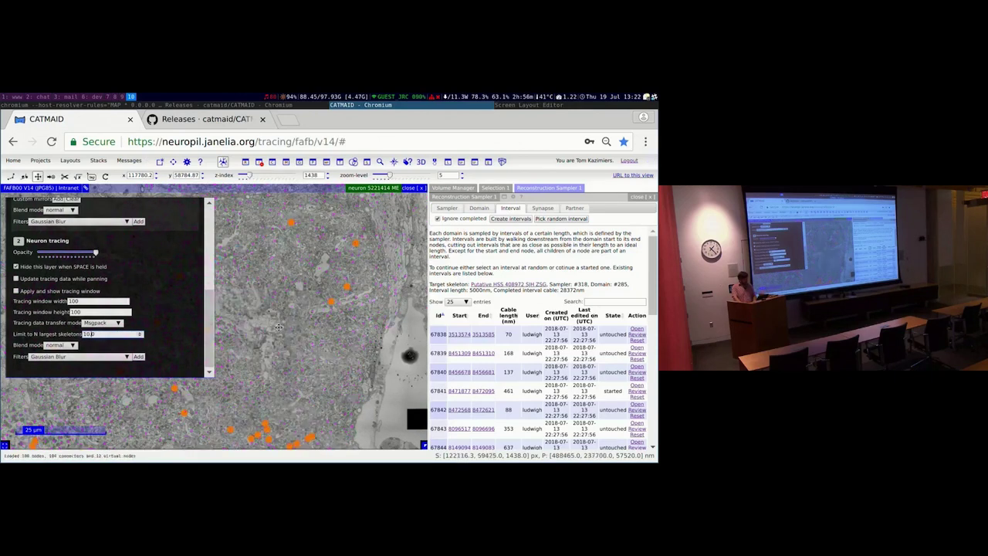
Pan the section with the arrow keys, edit the 600 largest-skeletons limit, then close the layer panel
key("Left")
key("Left")
key("Left")
key("Down")
key("Down")
key("Down")
key("Down")
key("Down")
key("Down")
key("Down")
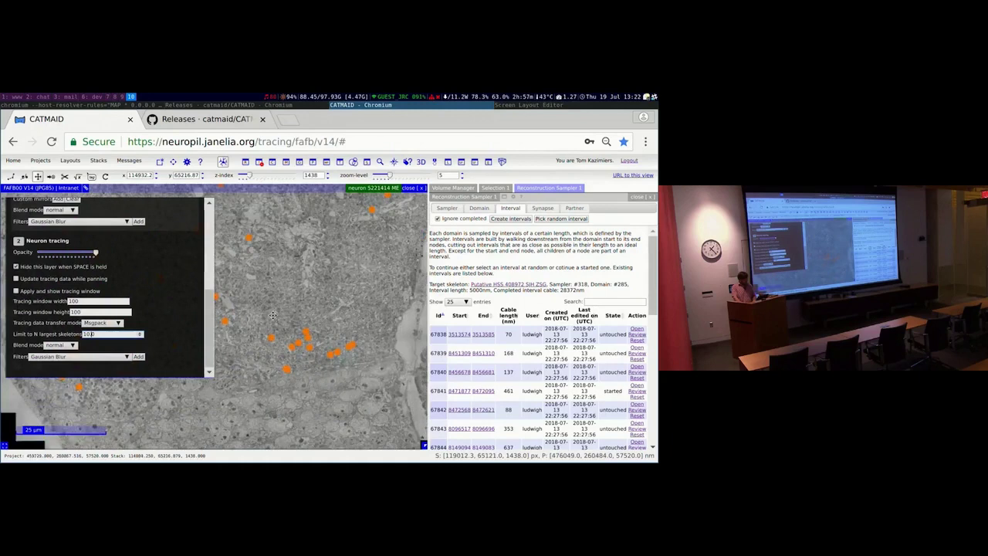
key("Up")
key("Up")
key("Up")
key("Up")
key("Up")
key("Up")
key("Up")
key("Up")
key("Up")
key("Up")
key("Up")
key("Up")
key("Up")
key("Up")
key("Up")
key("Up")
key("Up")
key("Up")
key("Up")
key("Up")
key("Right")
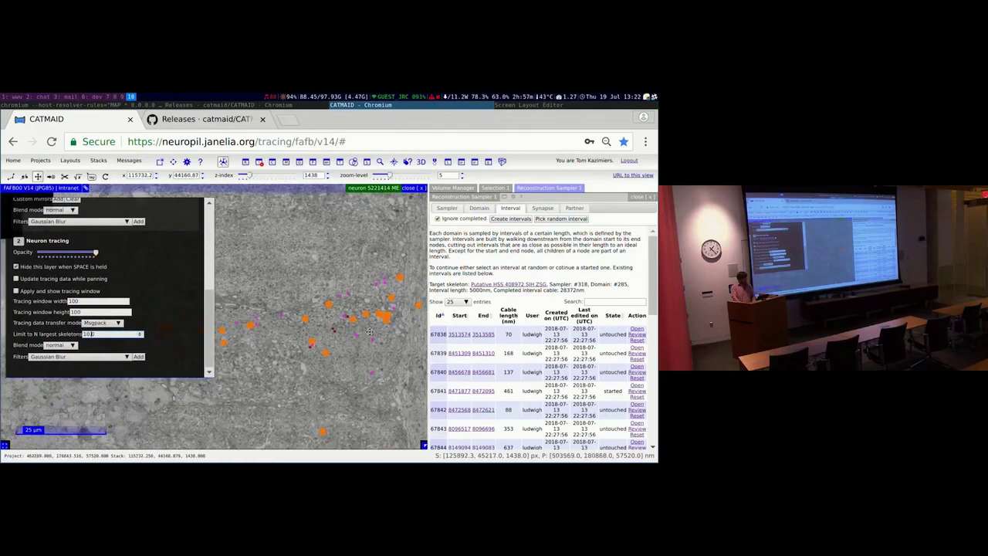
key("Left")
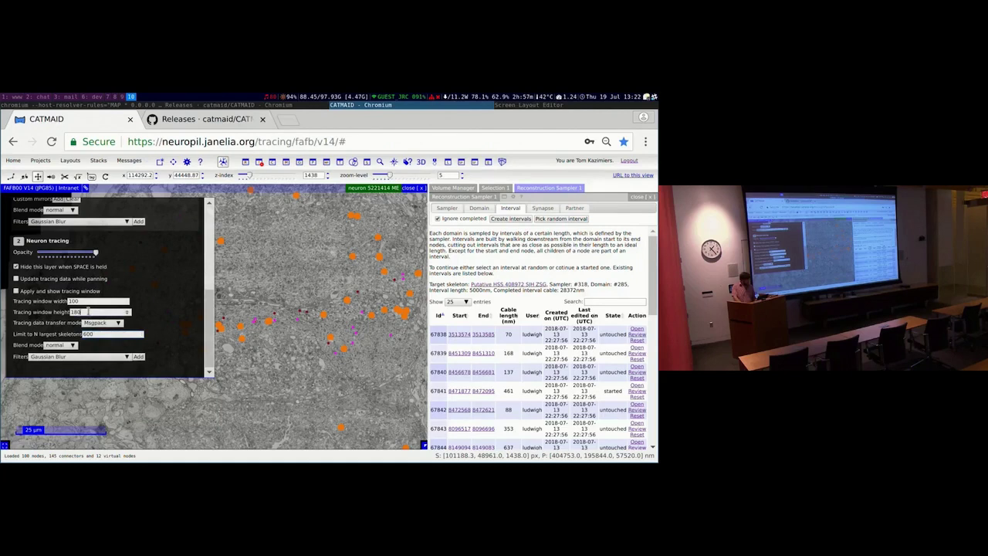
double_click(106, 333)
left_click(6, 446)
Skim the GitHub release notes past the Tracing layer section
left_click(182, 120)
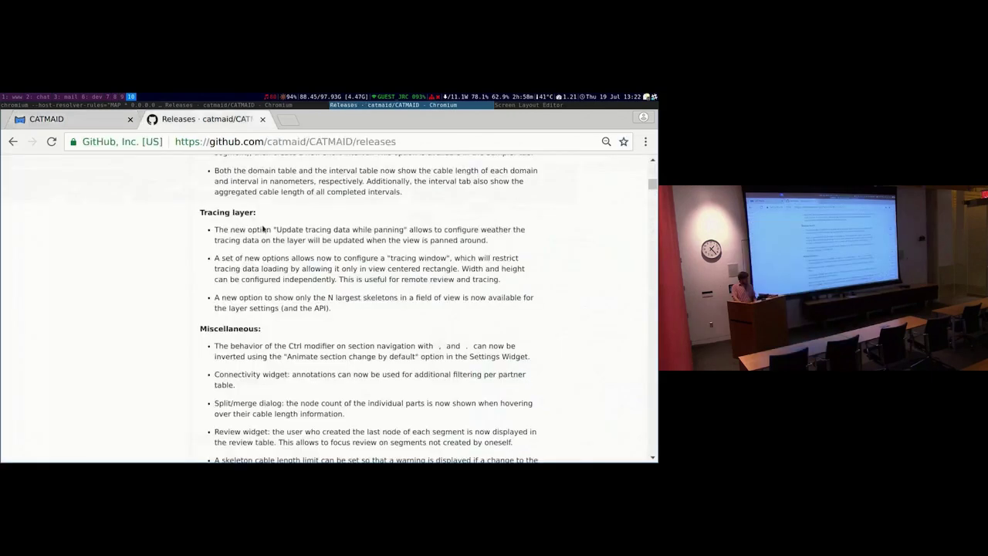
scroll(324, 296, "down", 1)
scroll(319, 296, "down", 3)
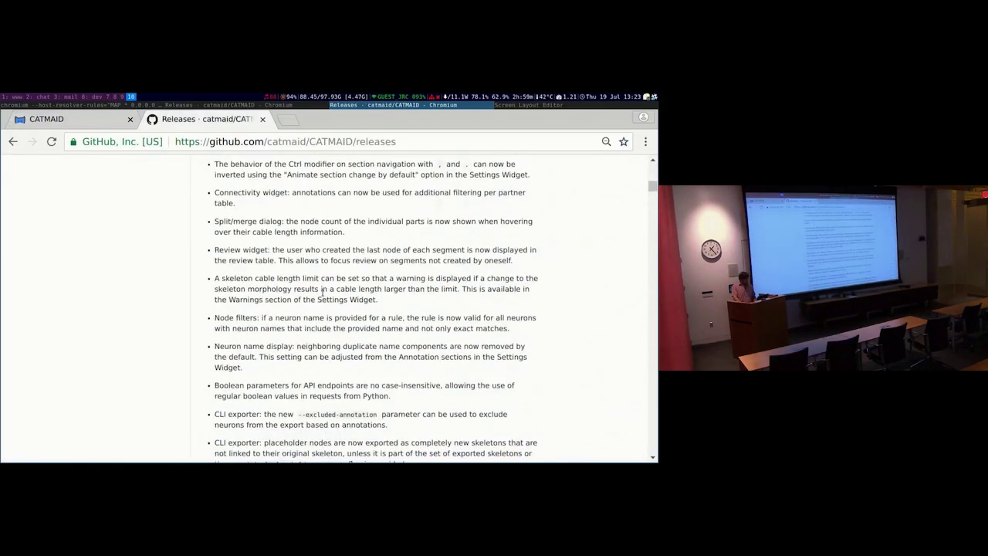
scroll(322, 291, "down", 1)
scroll(324, 294, "up", 2)
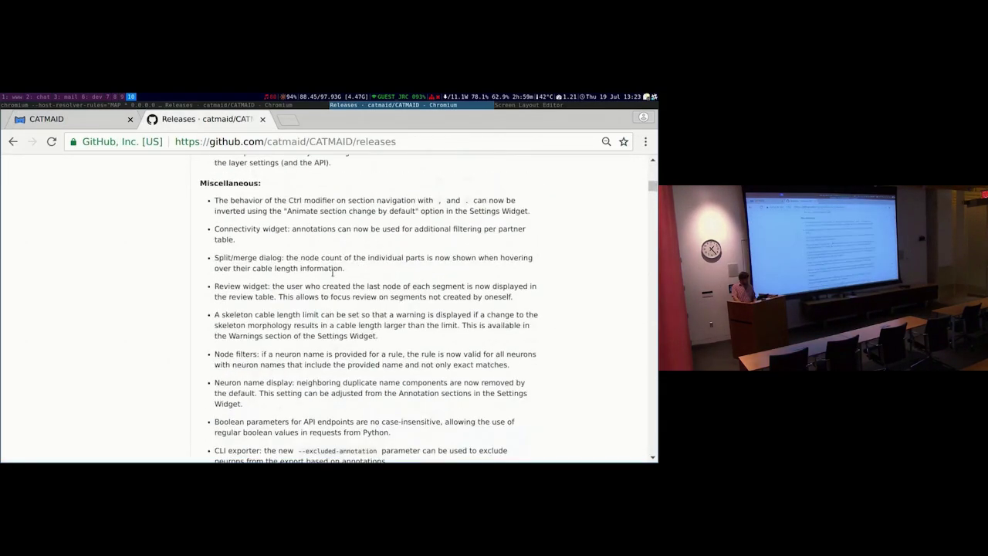
Step forward two sections and re-enable the tracing window for the Neuron tracing layer, then pan nearby
left_click(77, 119)
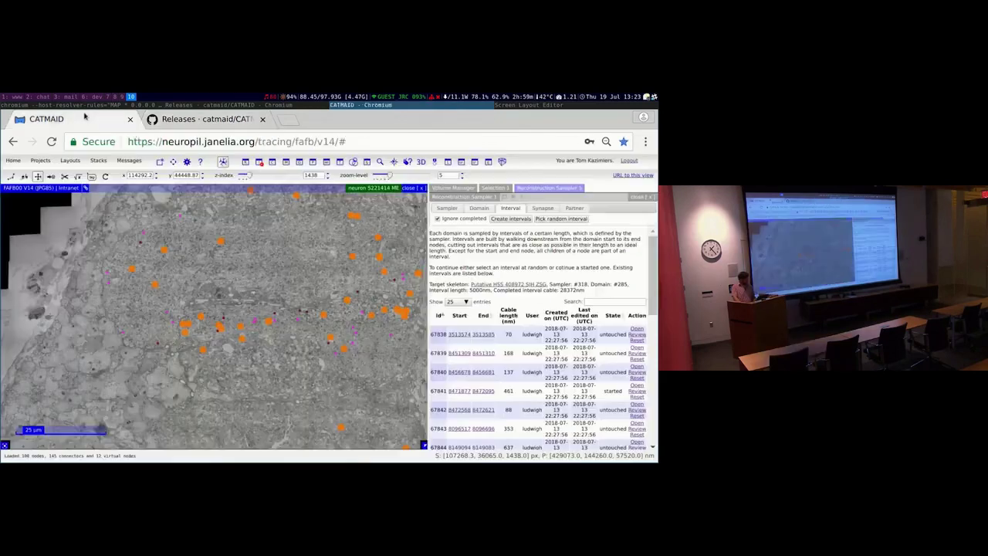
left_click(191, 117)
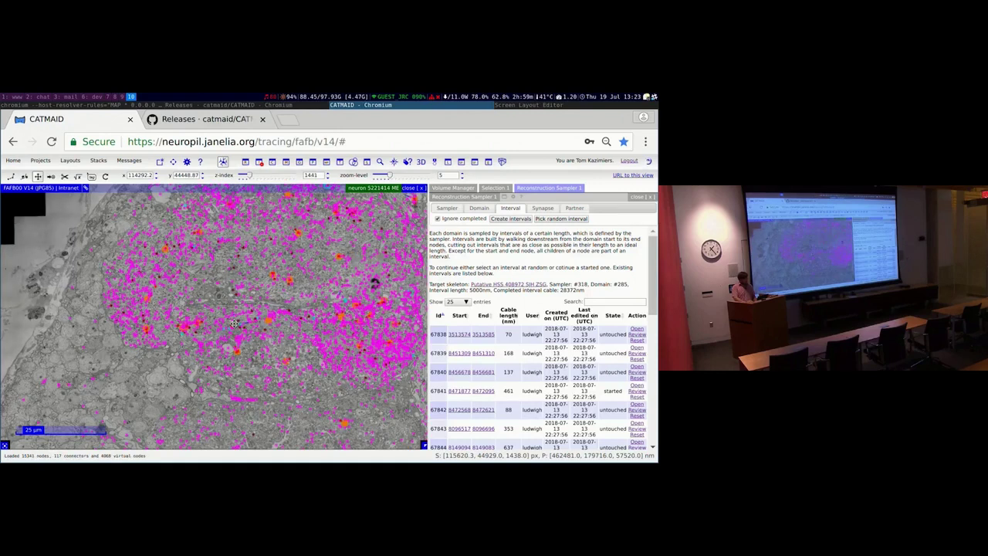
key("period")
left_click(4, 440)
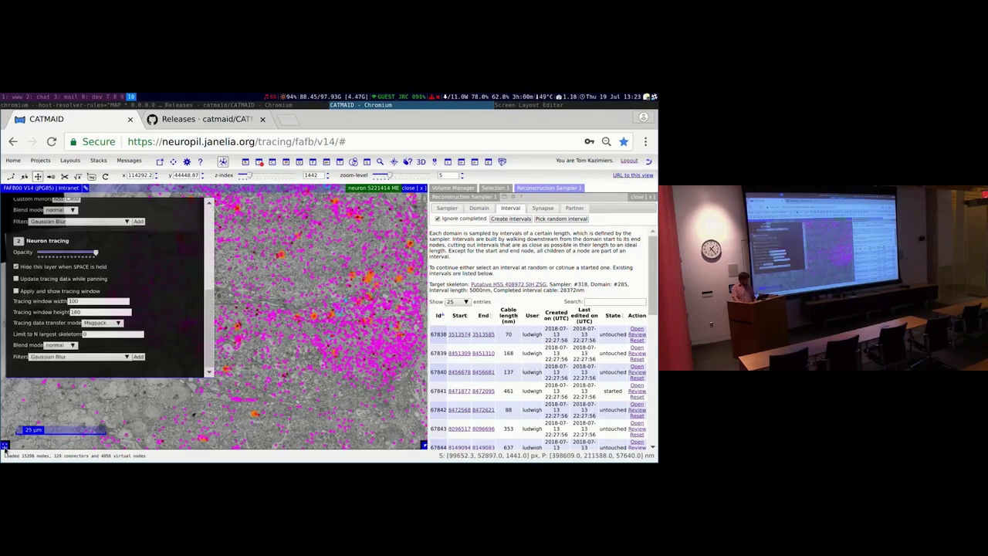
left_click(34, 293)
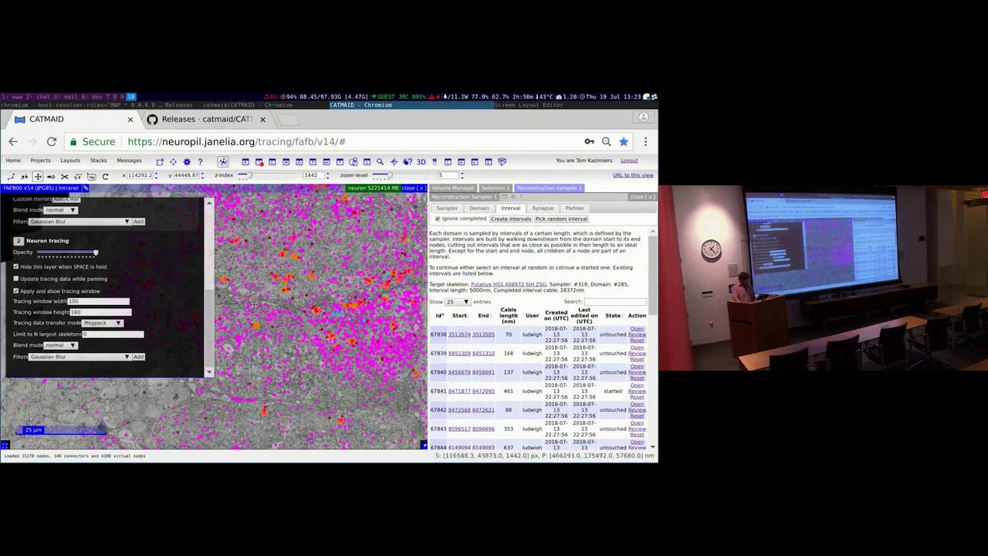
key("Left")
key("Up")
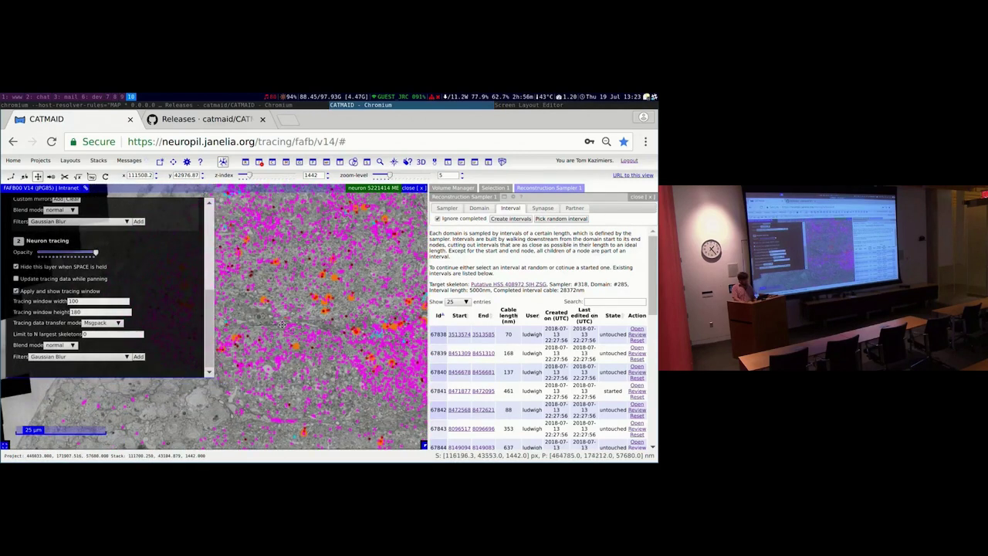
Step the z-index from section 1442 forward to 1581, following the magenta neuron, then open Settings
key("period")
key("period")
key("period")
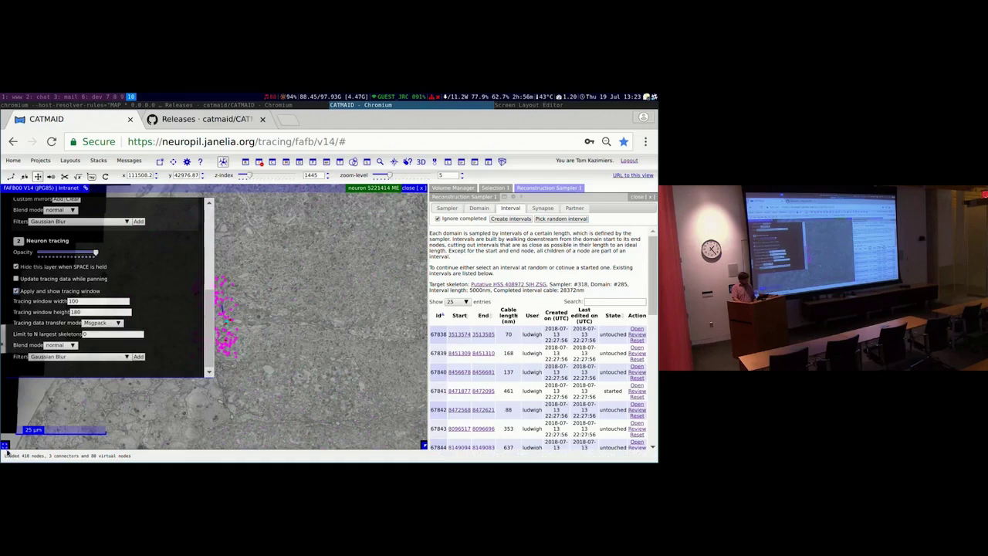
key("period")
key("period")
key("period")
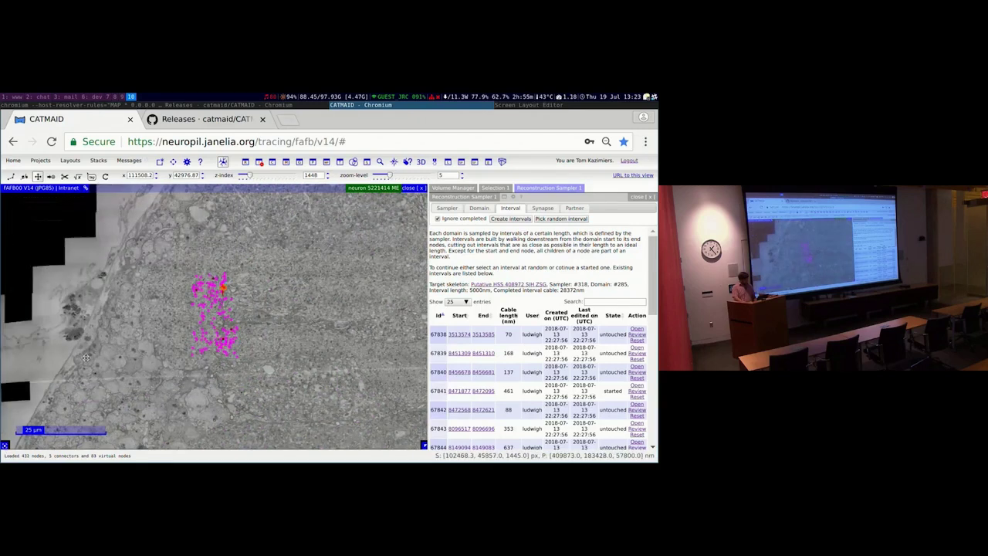
key("comma")
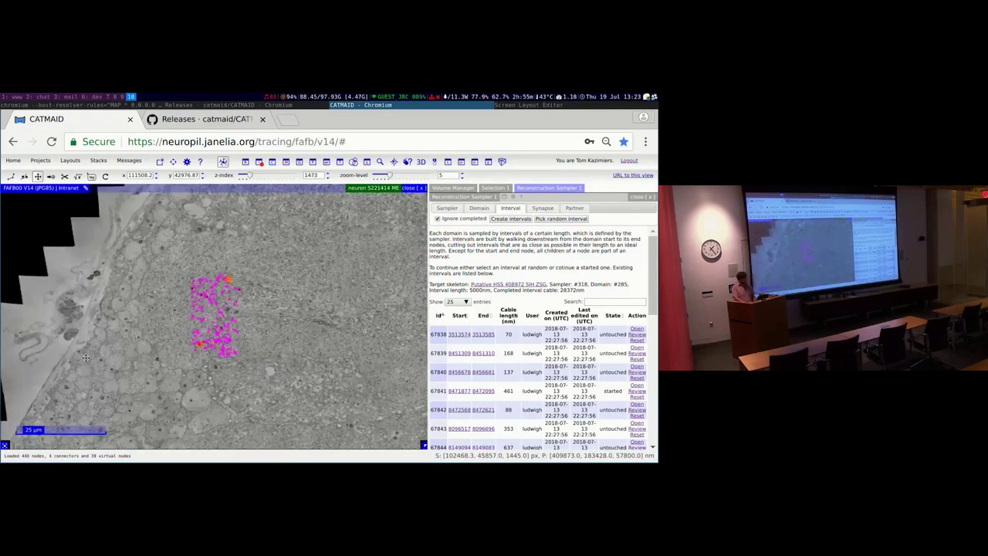
key("period")
key("period")
key("period")
key("period")
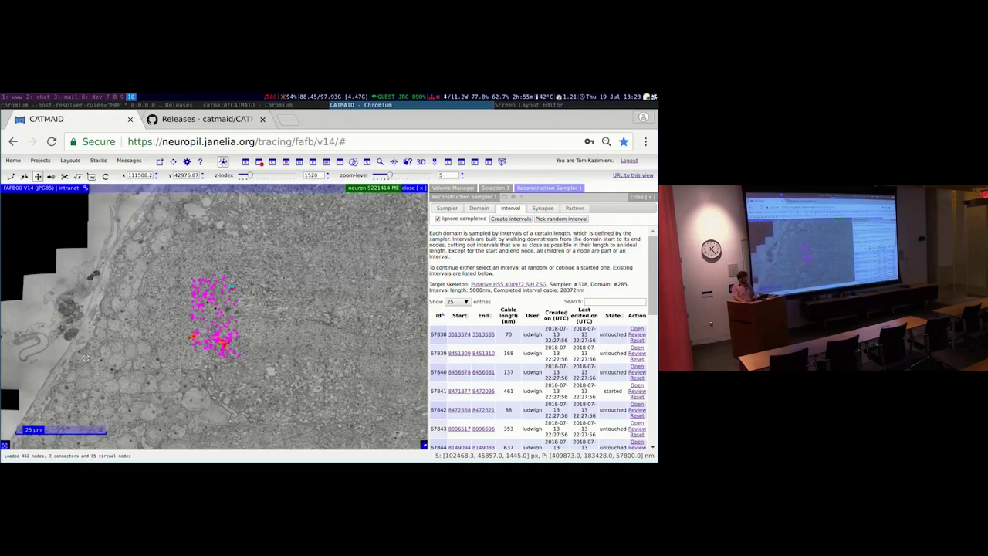
key("period")
key("period")
key("period")
key("period")
key("period")
key("period")
key("period")
key("period")
key("period")
key("period")
key("period")
key("period")
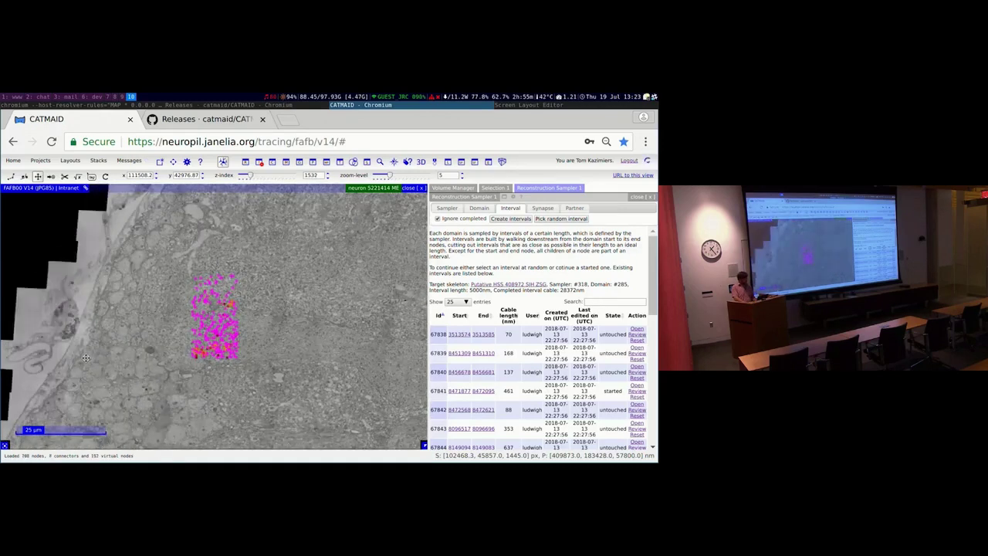
key("period")
key("period")
key("period")
key("period")
key("period")
key("period")
key("period")
key("period")
key("period")
key("period")
key("period")
key("period")
key("period")
key("period")
key("period")
key("period")
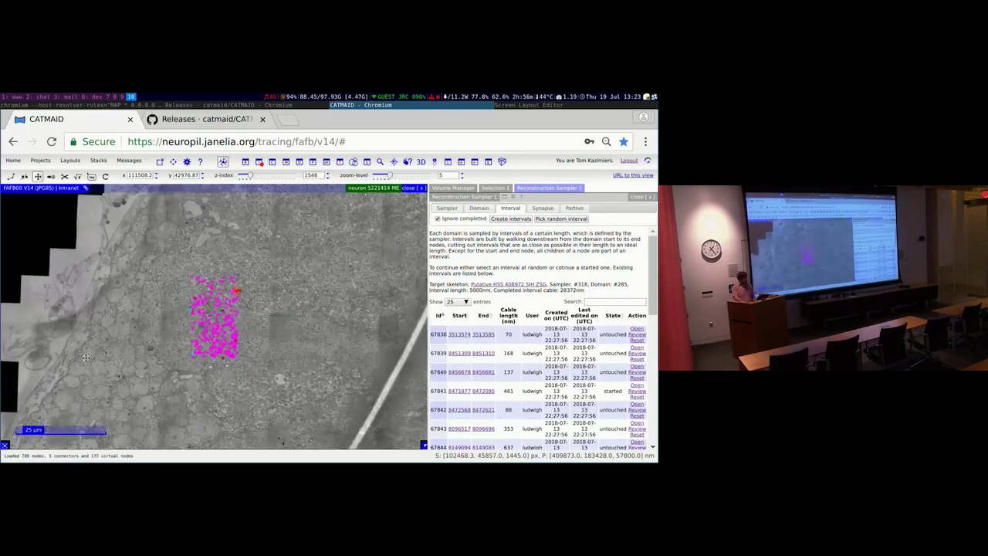
key("period")
key("period")
key("period")
key("period")
key("period")
key("period")
key("period")
key("period")
key("period")
key("period")
key("period")
key("period")
key("period")
key("period")
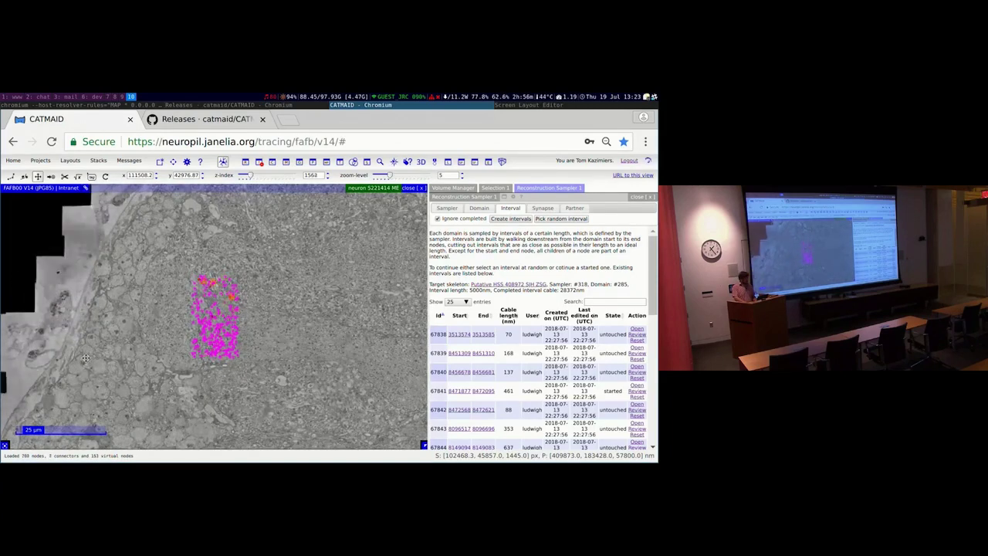
key("period")
key("period")
key("period")
key("period")
key("period")
key("period")
key("period")
key("period")
key("period")
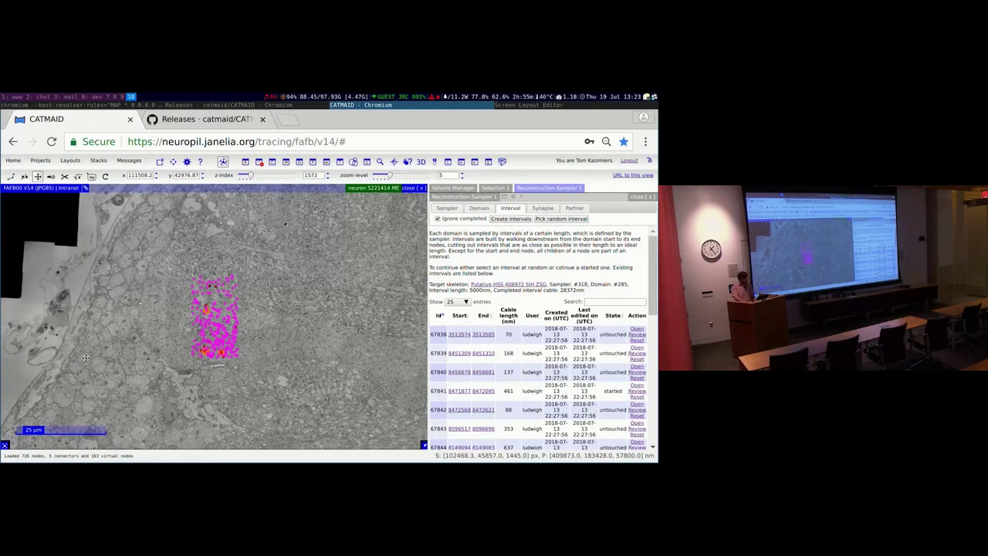
key("period")
key("period")
key("period")
key("period")
key("period")
key("period")
key("period")
key("period")
key("period")
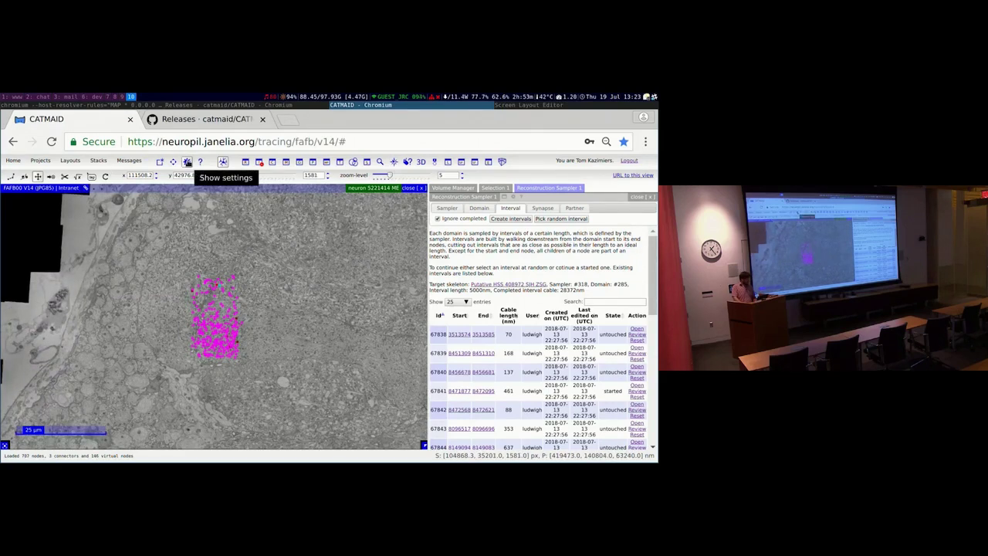
left_click(186, 162)
scroll(431, 340, "down", 4)
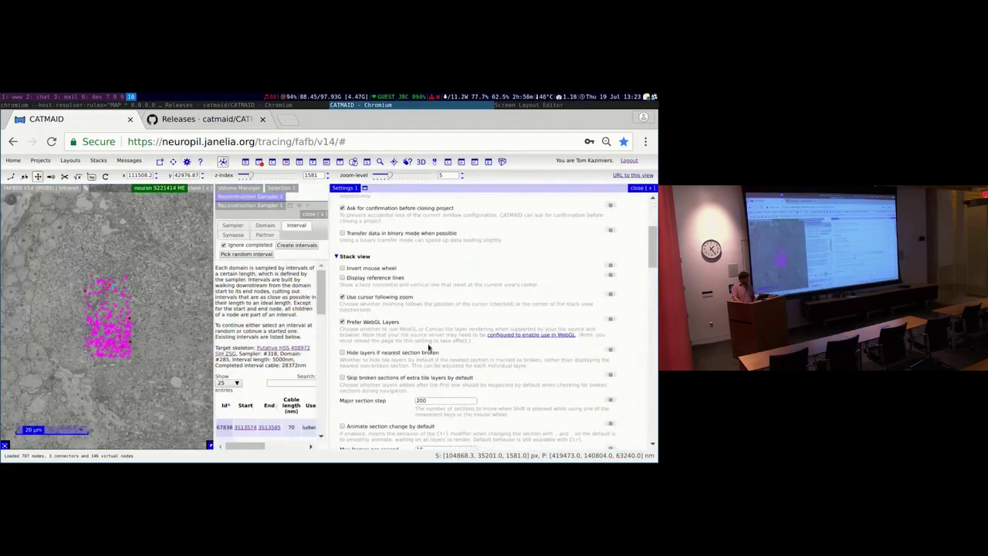
scroll(393, 386, "down", 5)
scroll(399, 384, "up", 10)
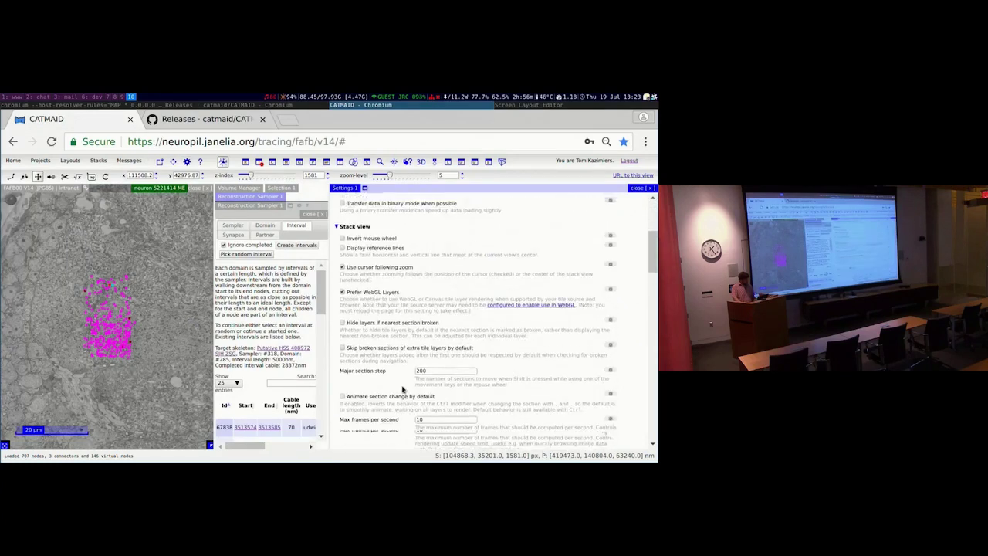
left_click(459, 205)
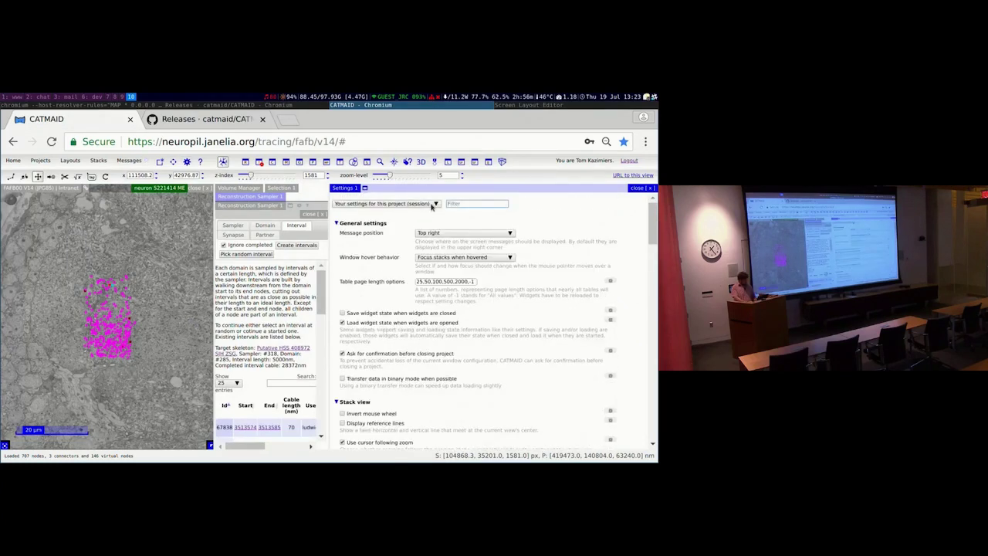
type("defa")
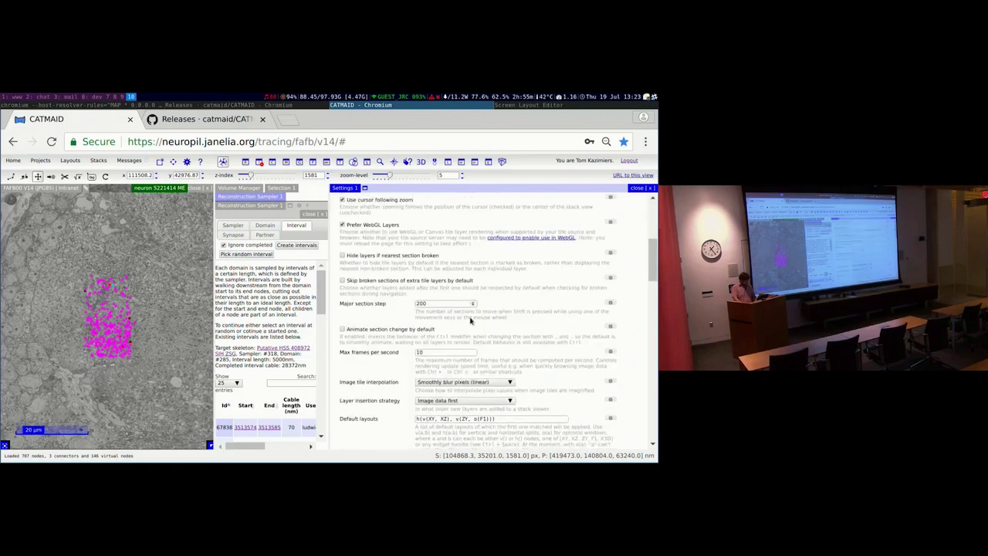
key("ctrl+a")
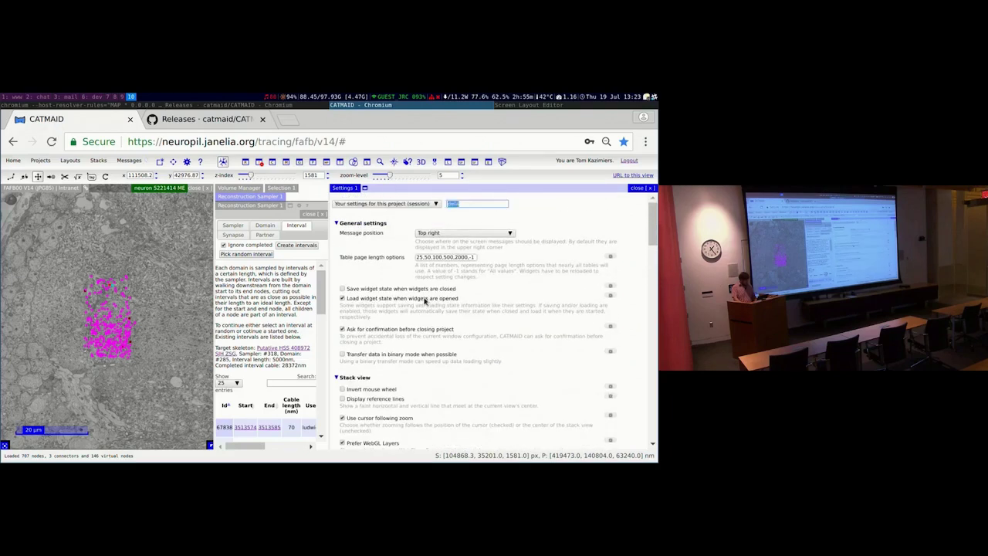
type("Anima")
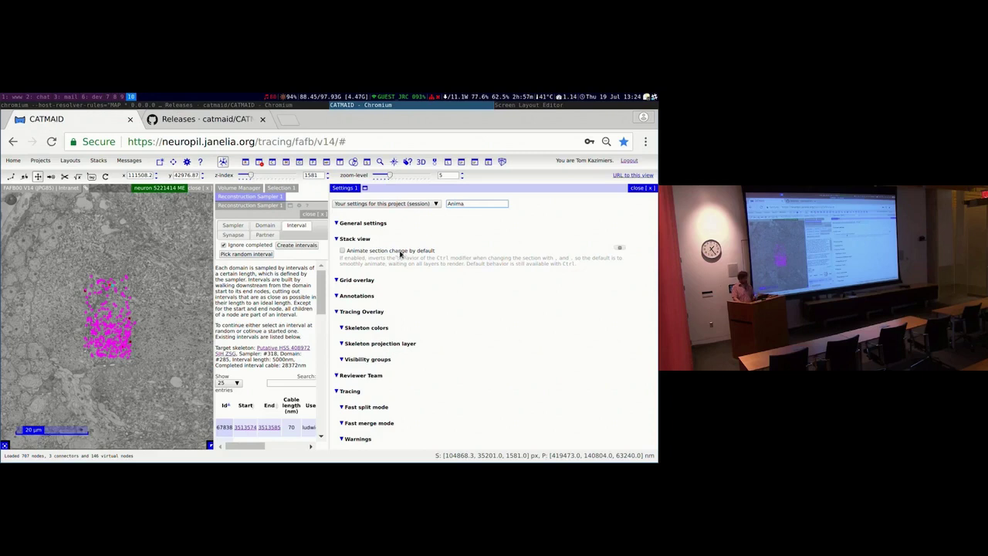
key("BackSpace")
key("BackSpace")
key("BackSpace")
key("BackSpace")
key("BackSpace")
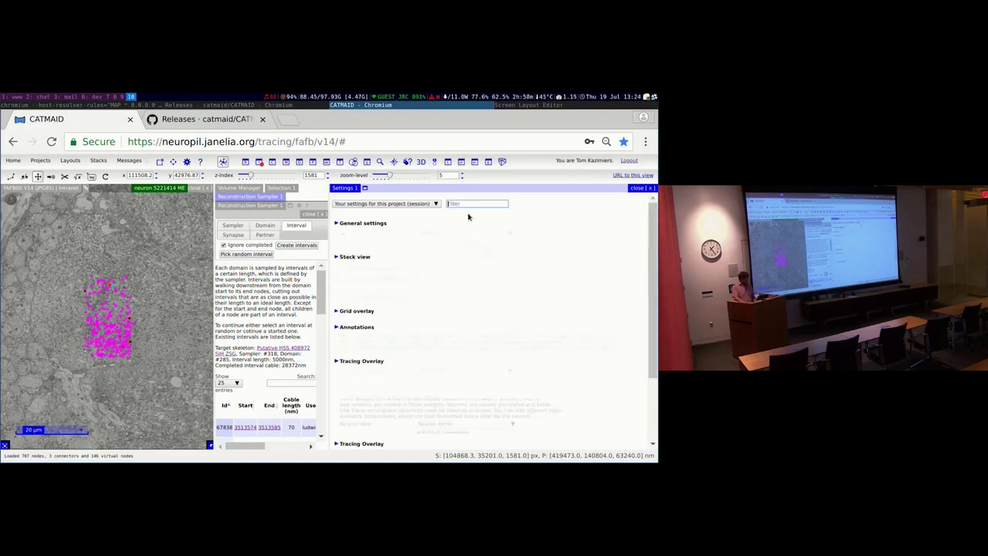
Close Settings and glance at the GitHub release notes before returning to CATMAID
left_click(652, 188)
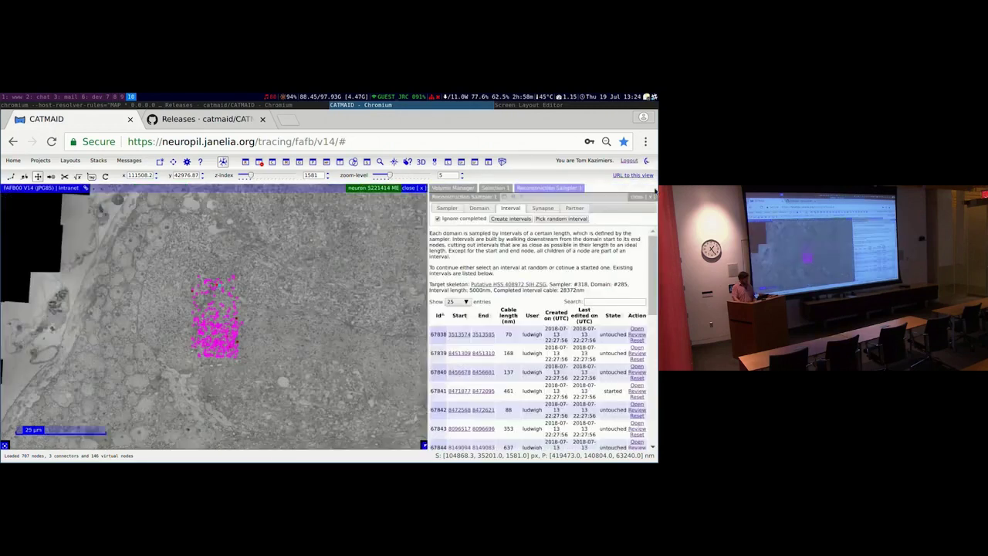
left_click(183, 119)
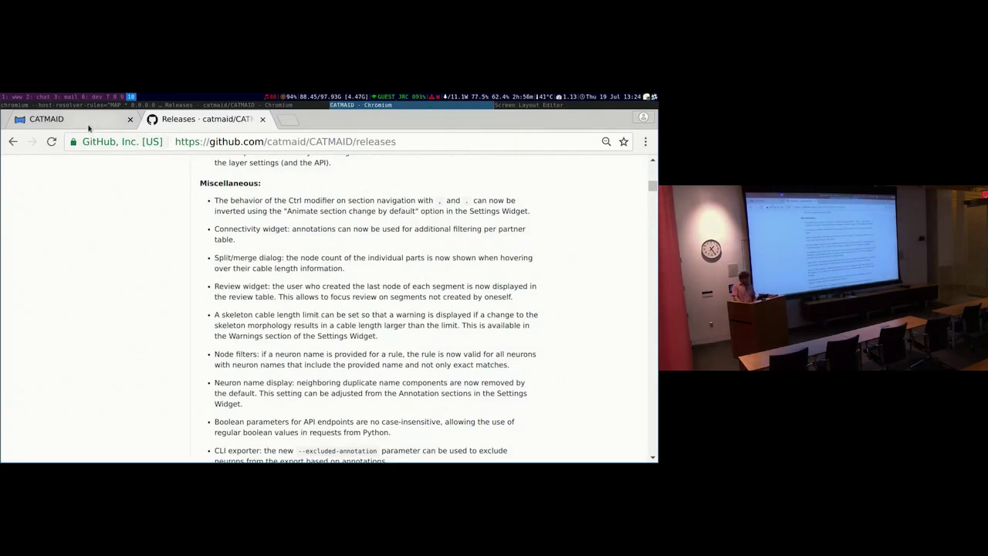
key("ctrl+Page_Up")
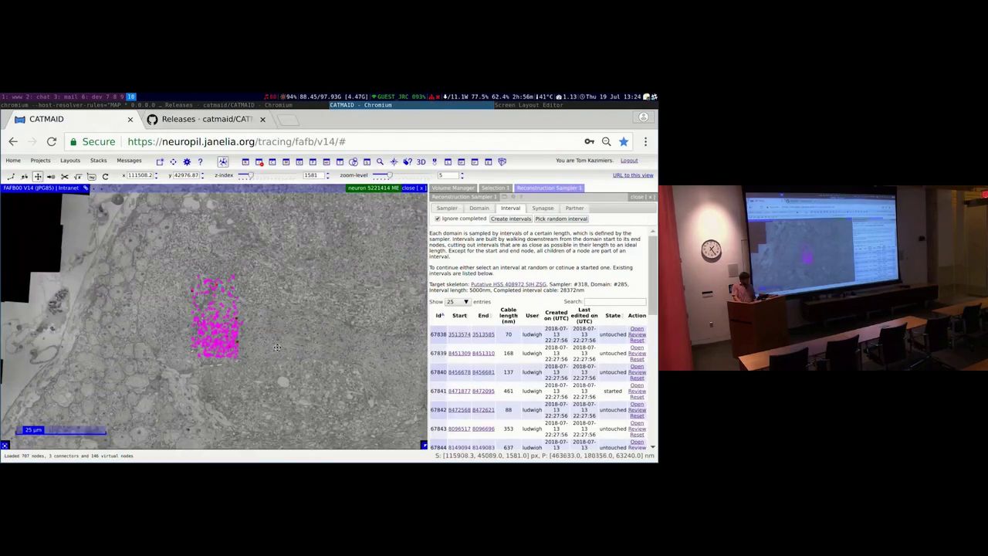
Make another neuron active, open its Connectivity widget, and close the Volume Manager
left_click(230, 333)
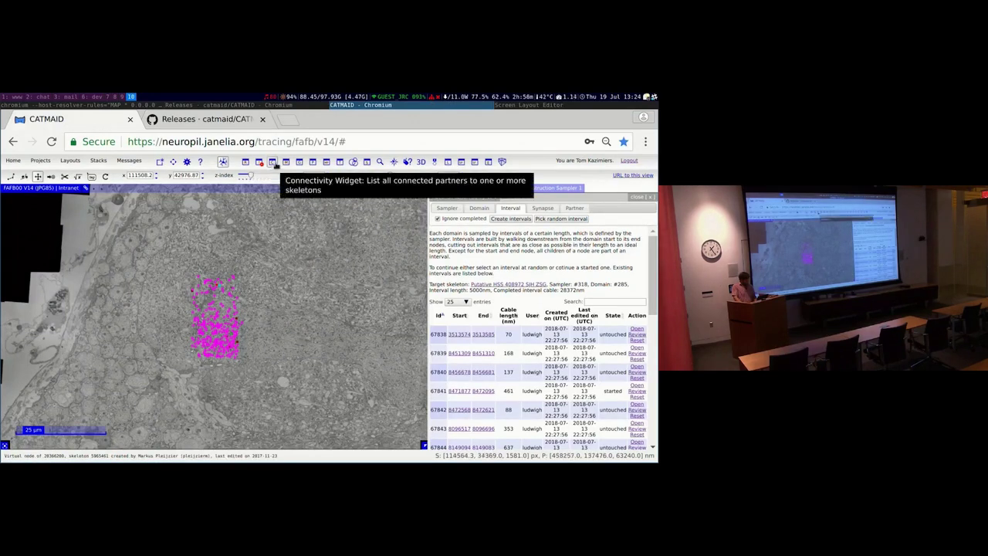
left_click(276, 163)
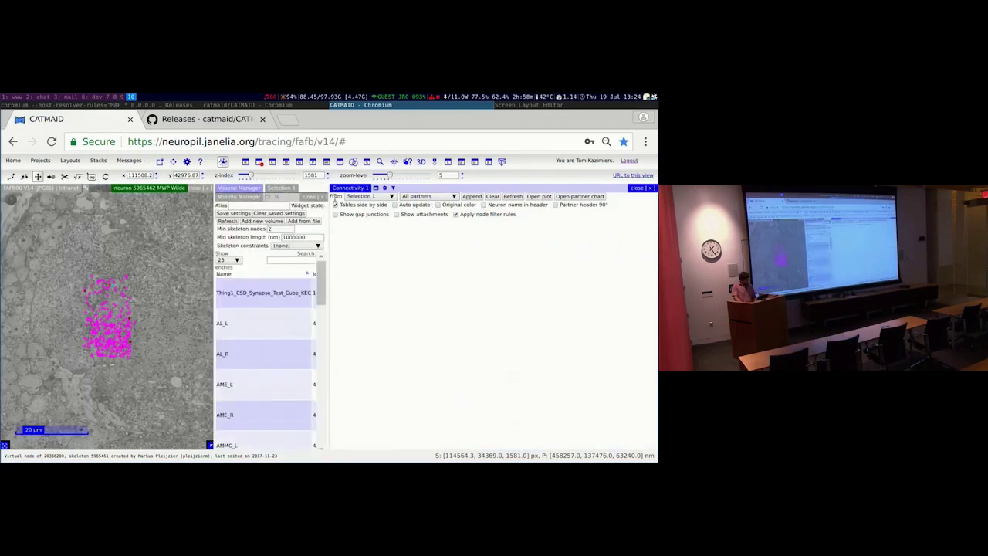
left_click(321, 198)
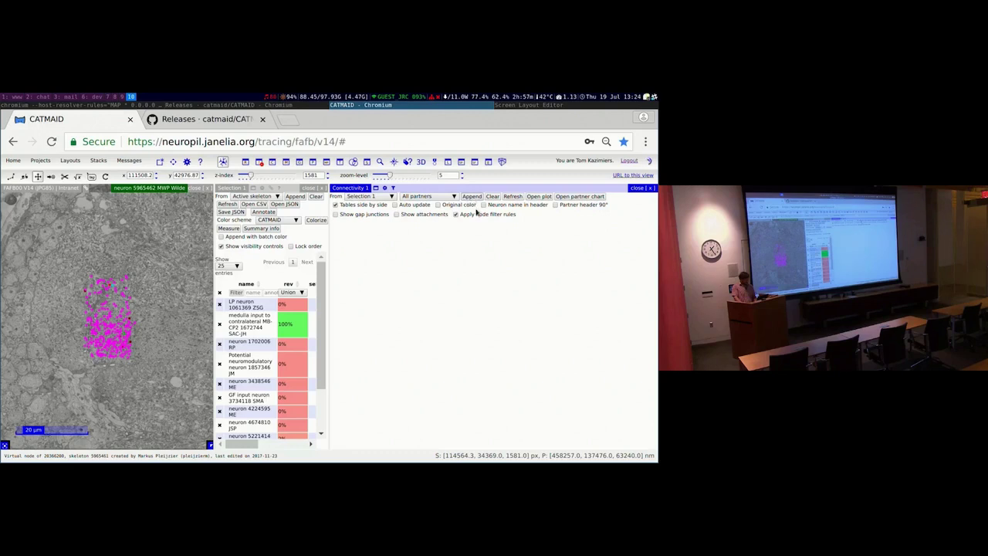
scroll(476, 324, "down", 3)
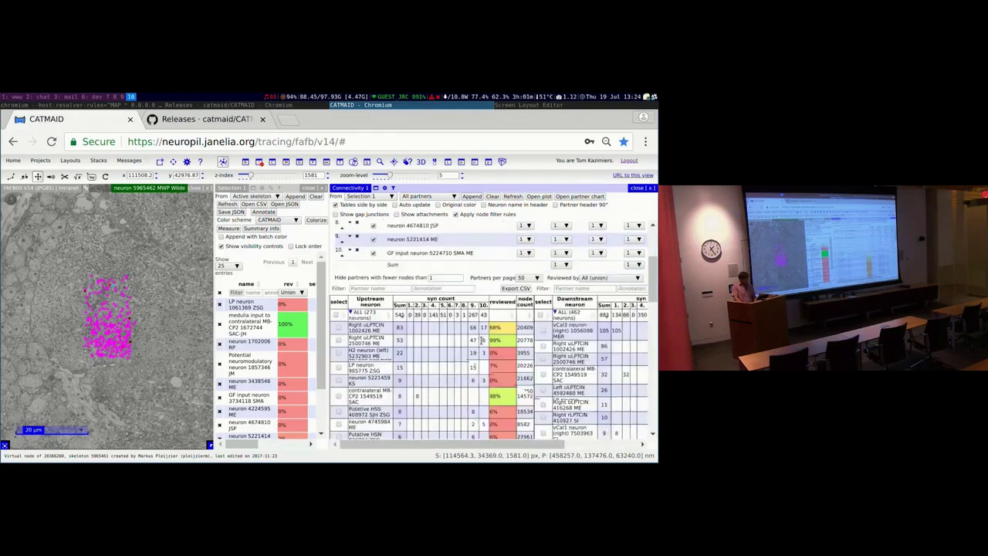
scroll(480, 341, "down", 2)
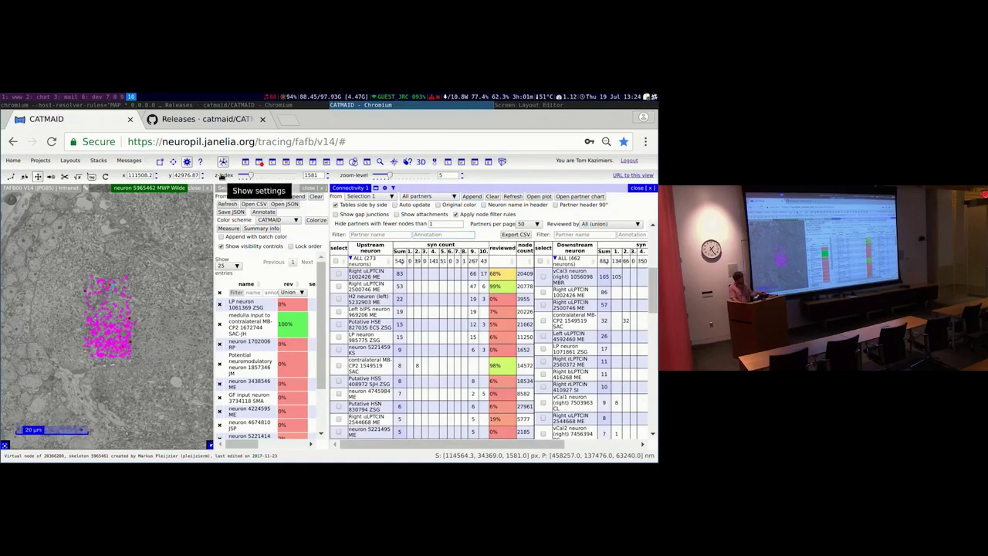
left_click(222, 173)
Add 'All annotations' as a neuron label component in Settings and apply it
scroll(500, 320, "down", 10)
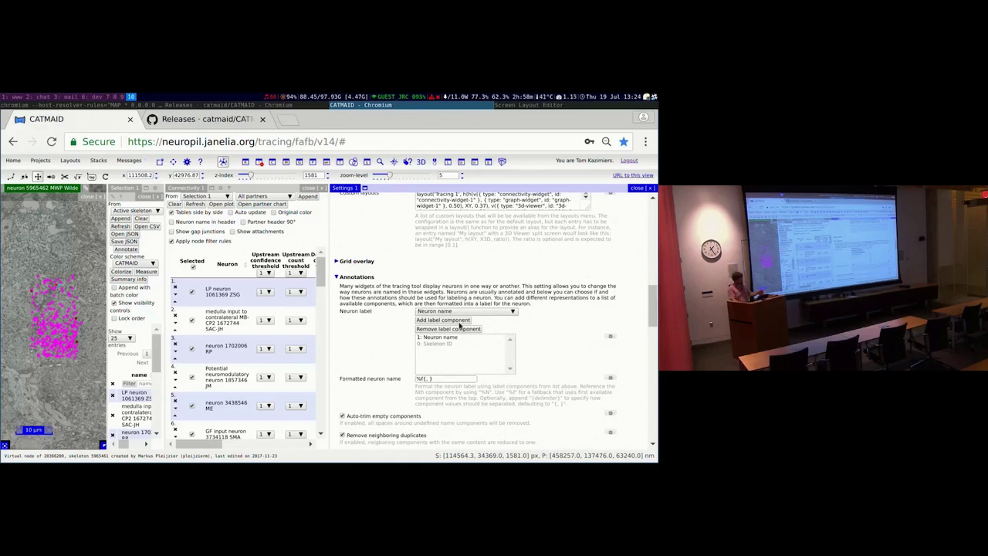
left_click(457, 313)
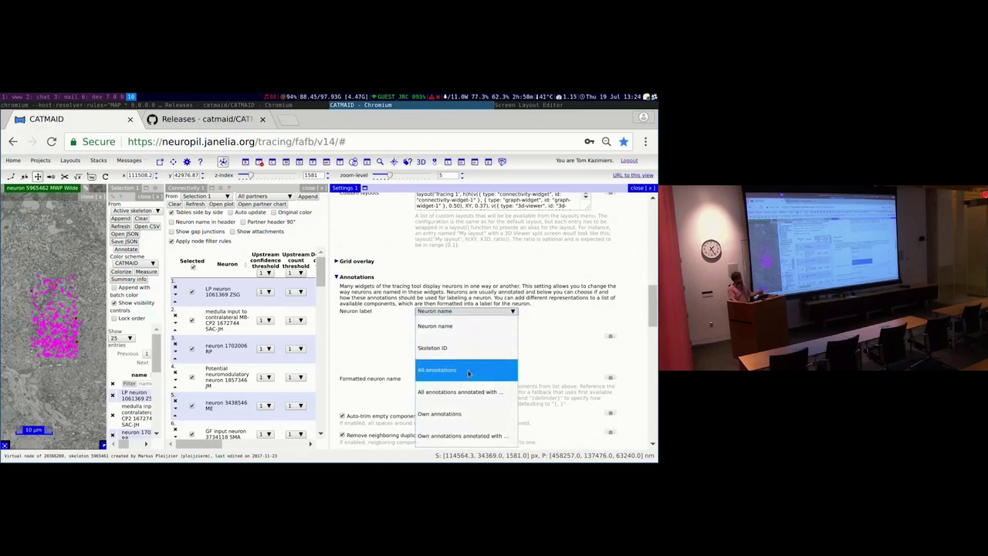
left_click(468, 371)
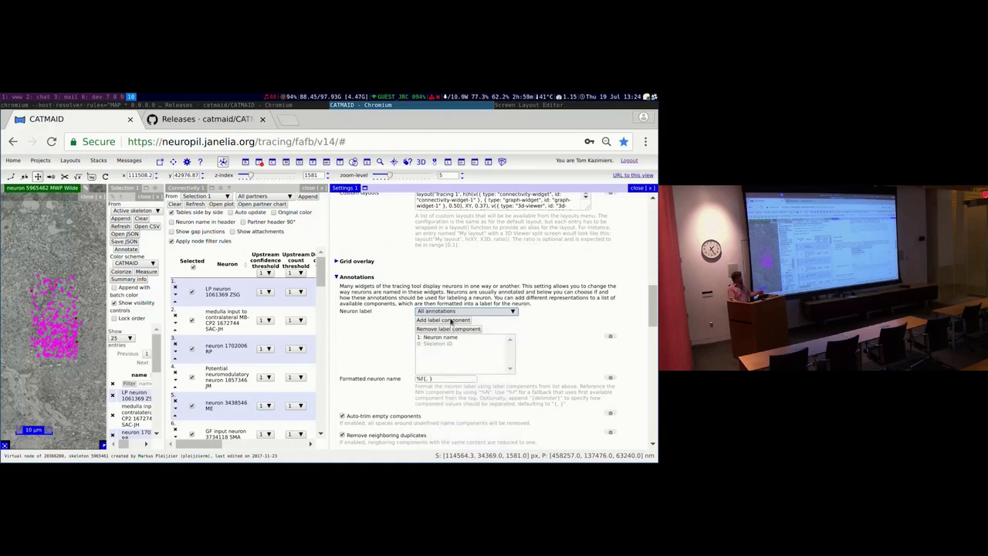
left_click(450, 321)
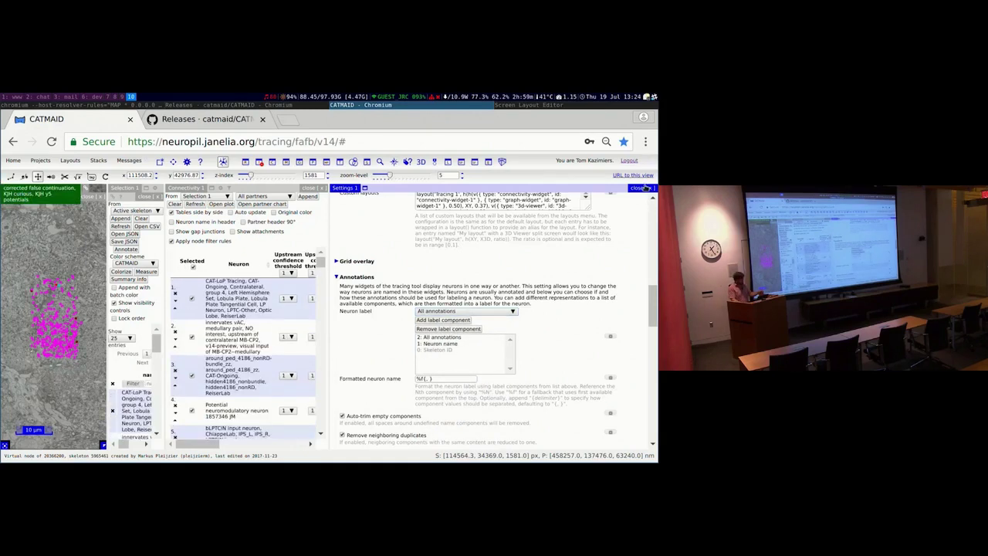
left_click(645, 188)
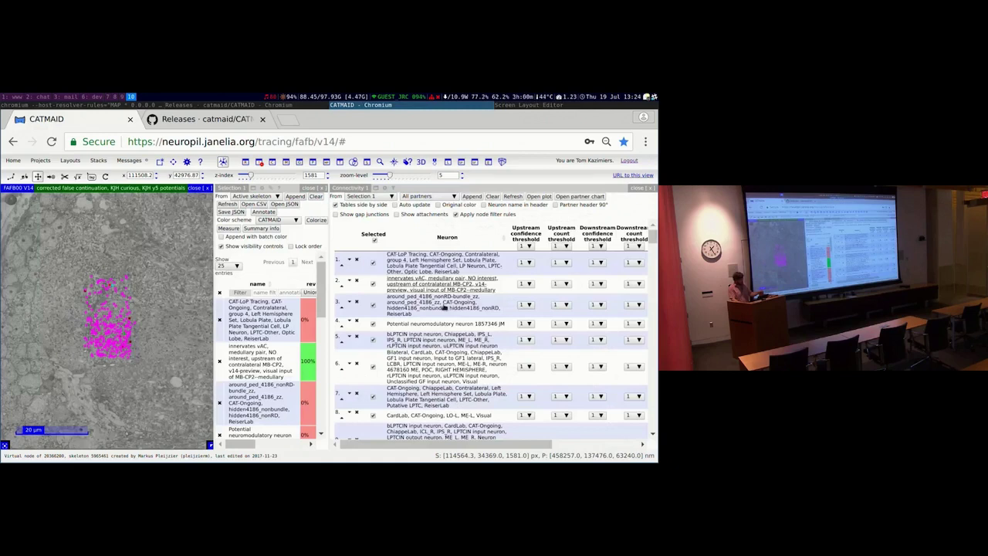
Filter the downstream partners in the connectivity table by annotation 'Optic Lob'
scroll(451, 341, "down", 10)
scroll(451, 342, "up", 5)
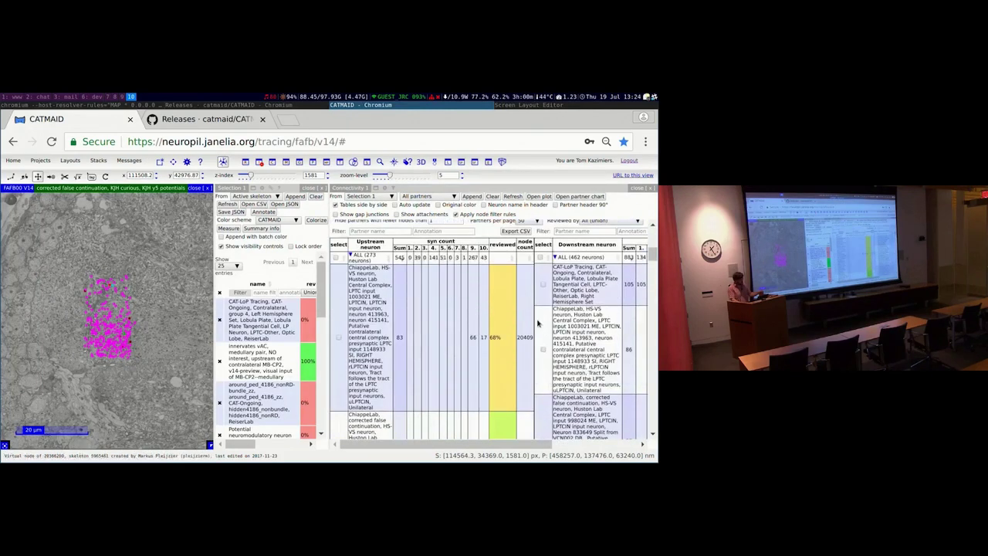
scroll(418, 331, "down", 2)
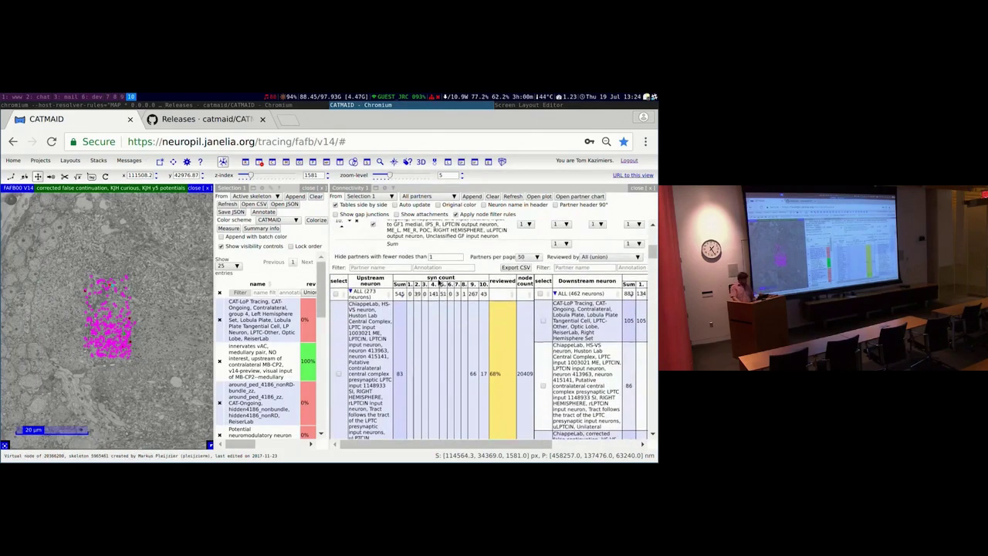
left_click(443, 267)
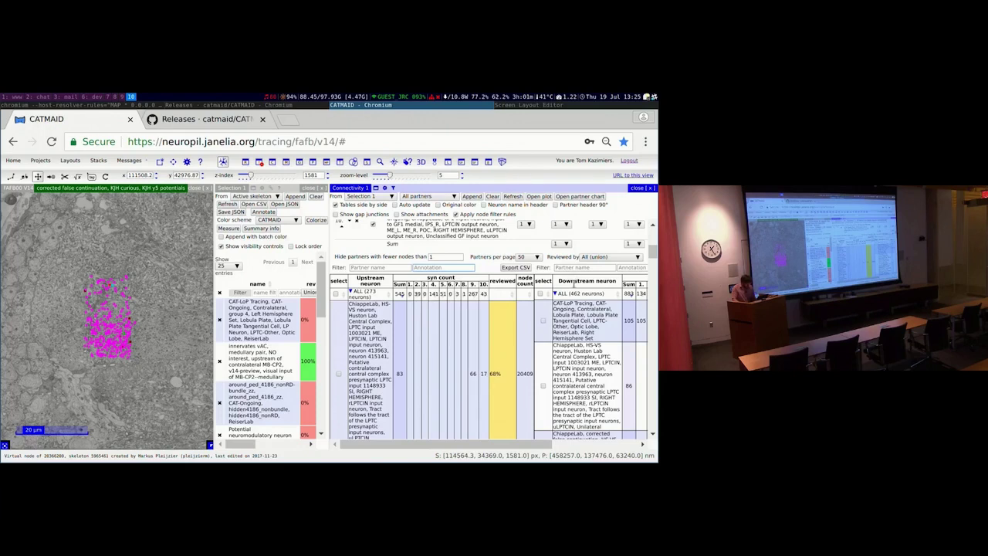
left_click(634, 266)
type("Optic Lob")
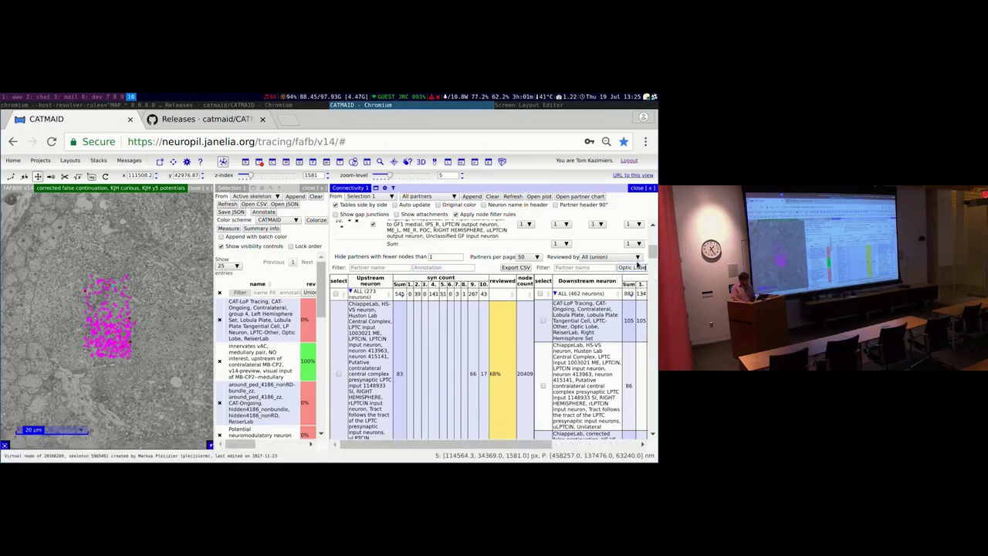
scroll(515, 377, "down", 5)
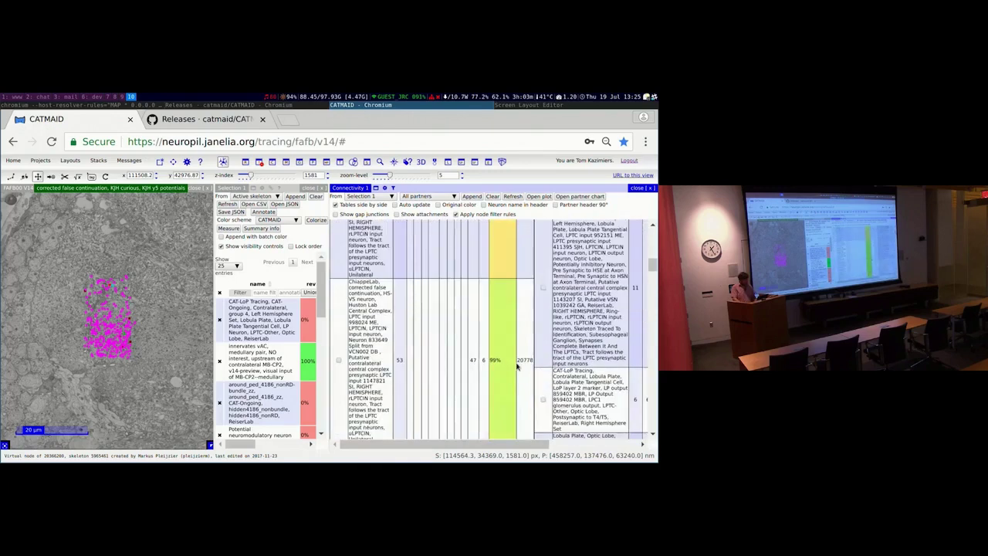
scroll(515, 376, "up", 2)
scroll(371, 284, "right", 3)
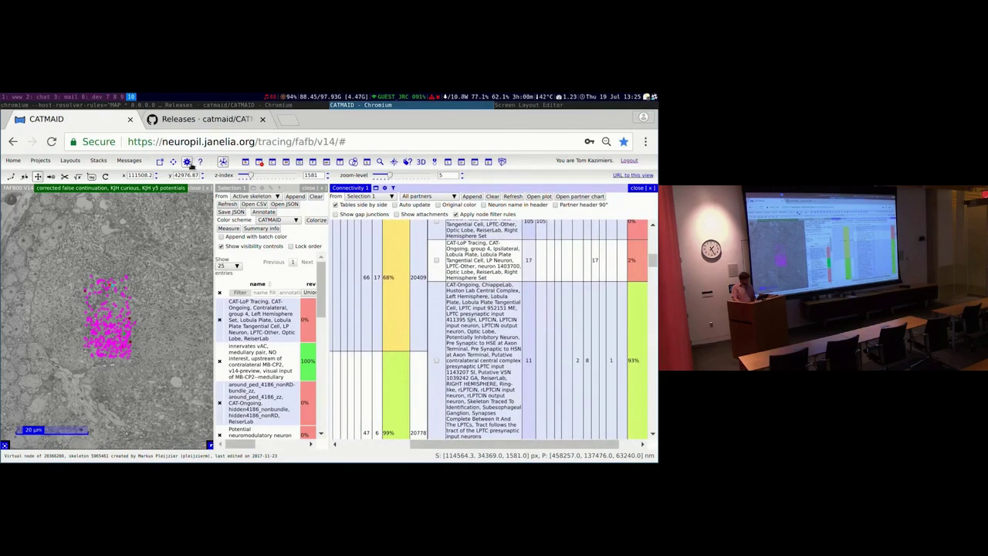
Remove the '2: All annotations' label component, close Settings and refresh the connectivity tables
scroll(440, 272, "down", 15)
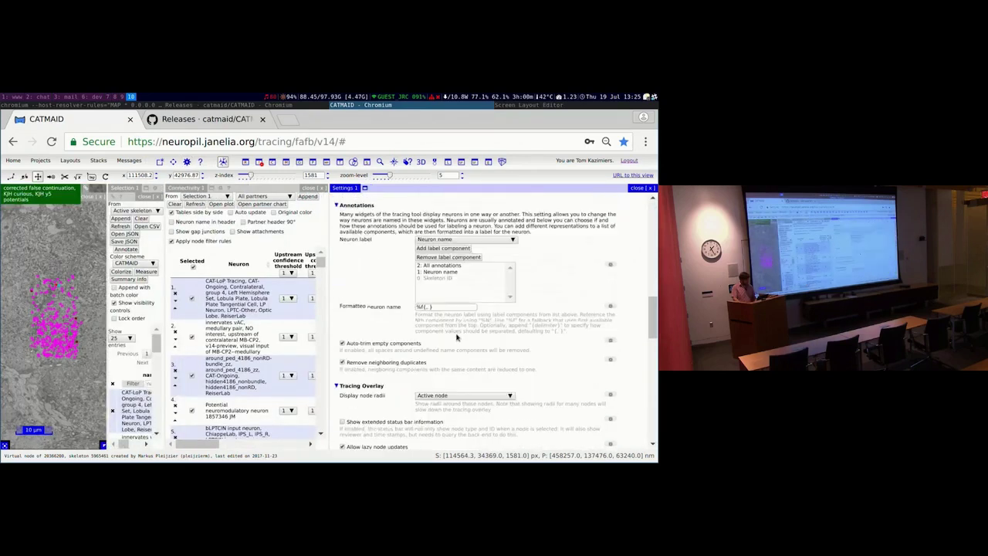
left_click(442, 263)
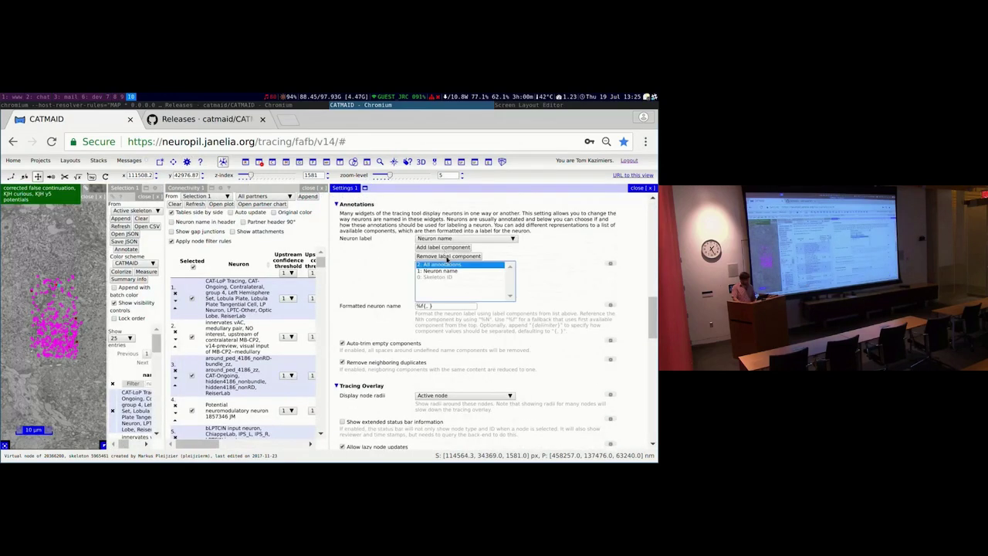
left_click(446, 257)
left_click(641, 187)
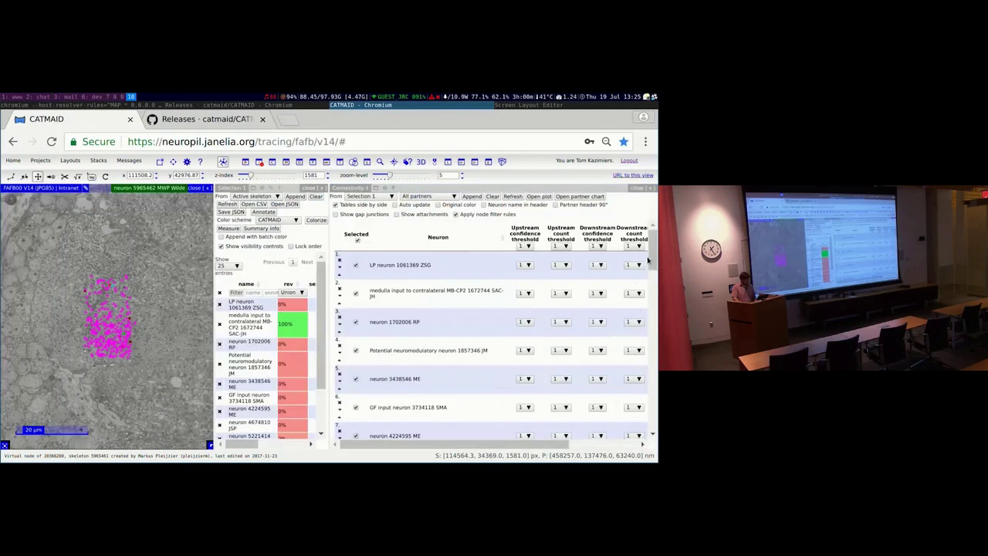
scroll(648, 260, "down", 10)
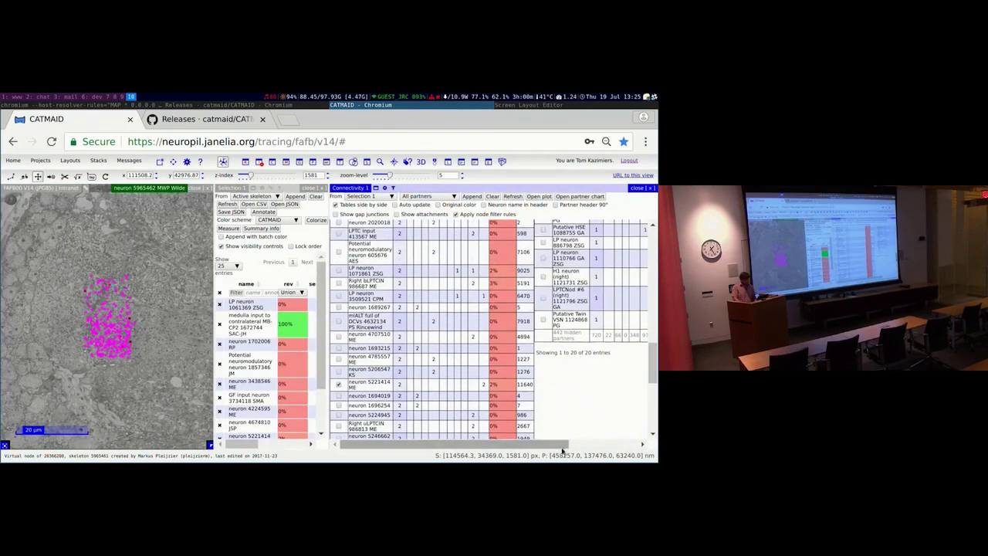
left_click_drag(561, 446, 634, 446)
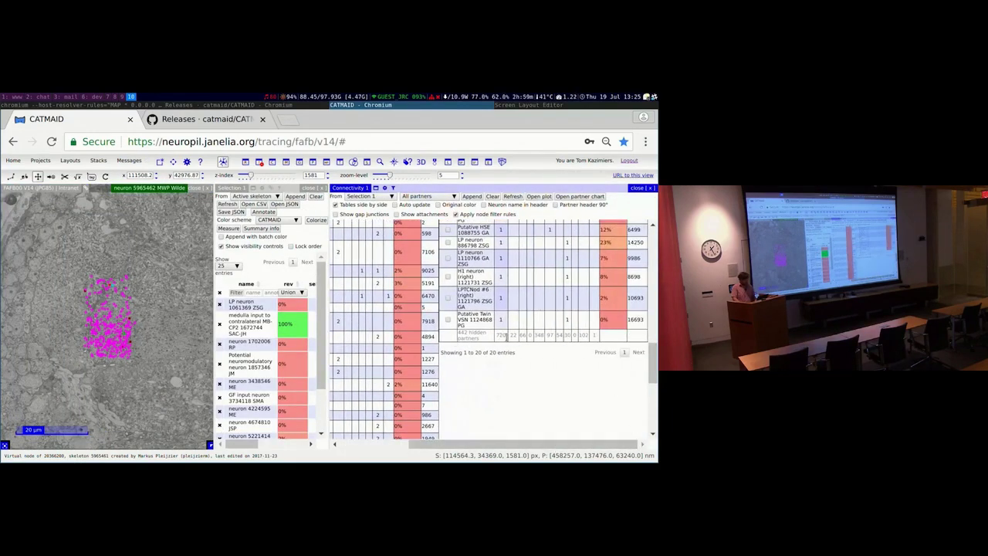
left_click_drag(653, 361, 655, 295)
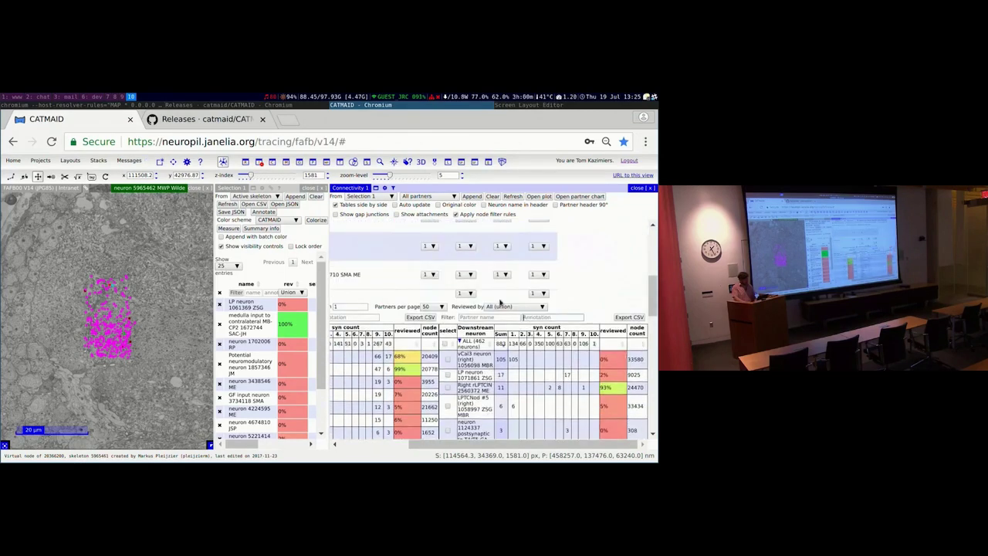
key("Return")
left_click(192, 121)
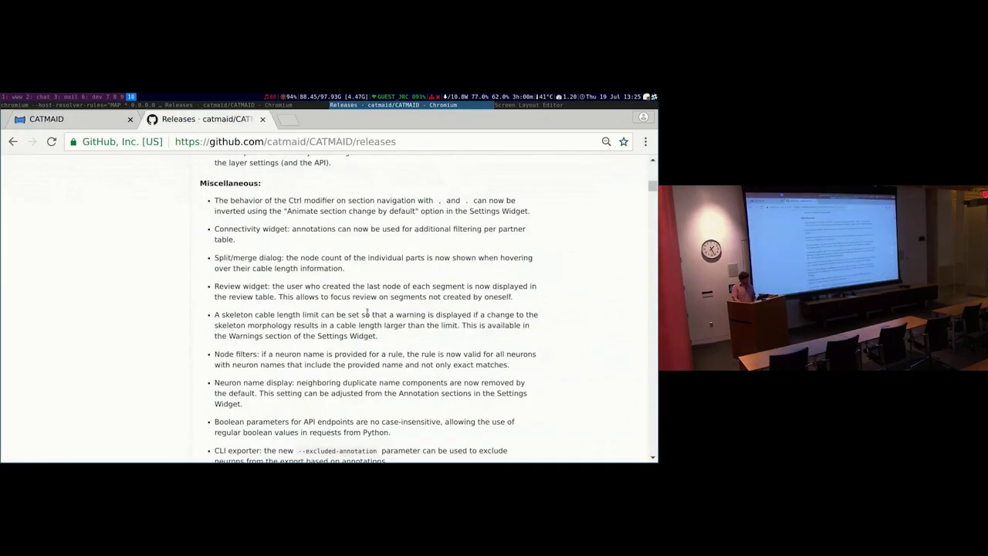
Preview splitting the active skeleton, cancel the split, and revisit the release notes
left_click(93, 119)
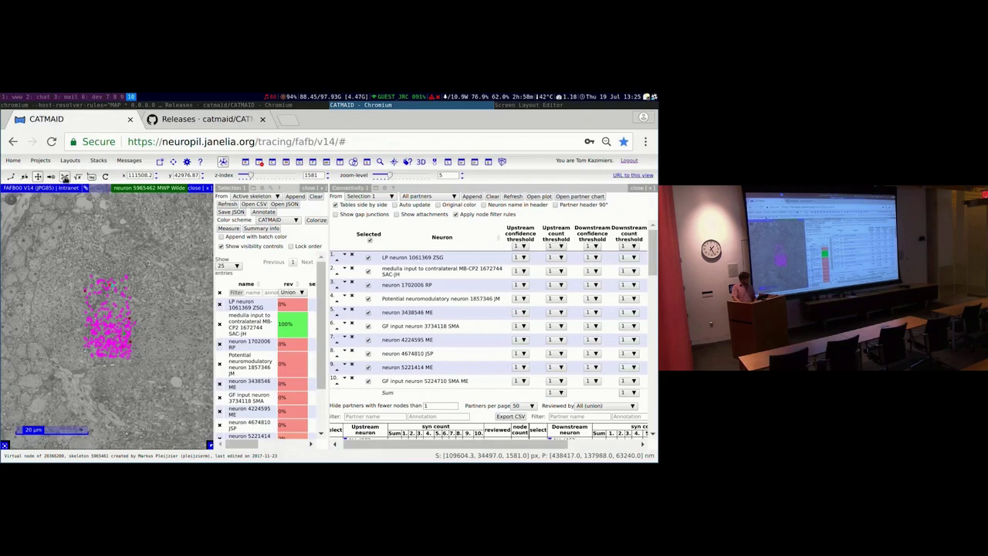
left_click(64, 176)
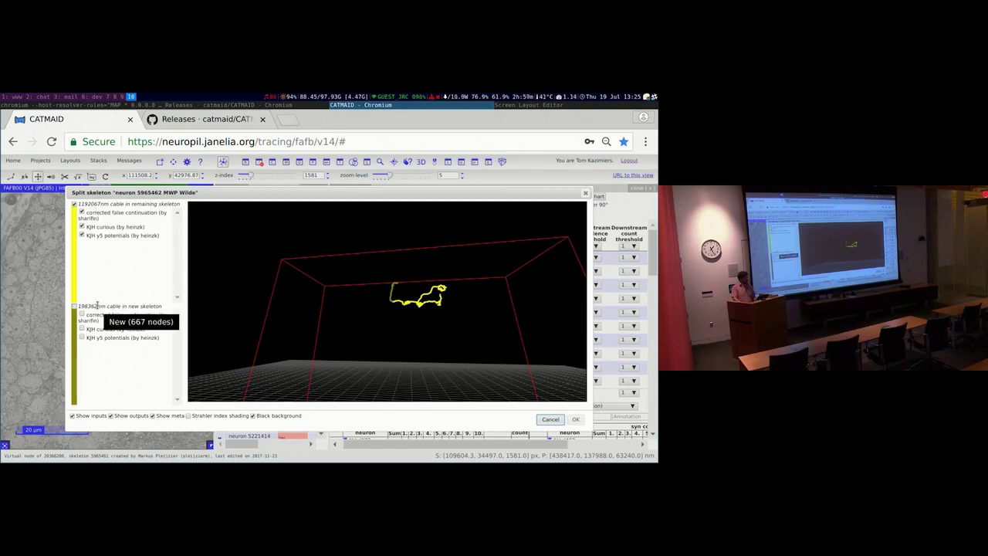
left_click(550, 419)
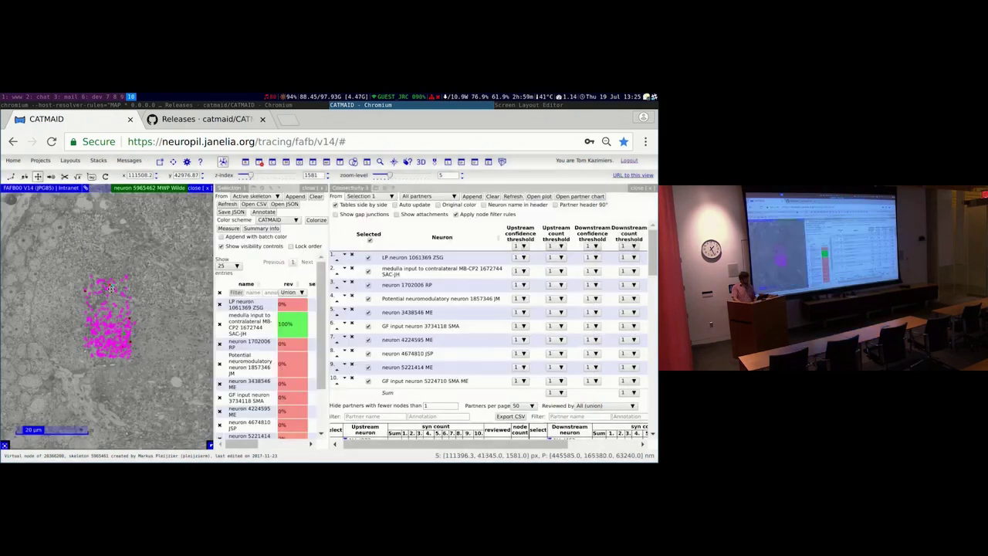
left_click(201, 118)
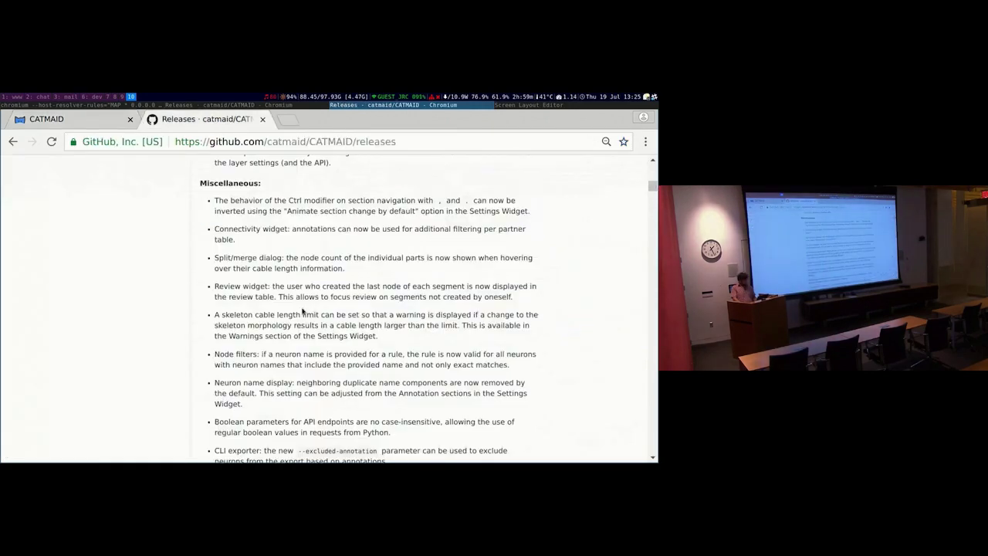
left_click(100, 124)
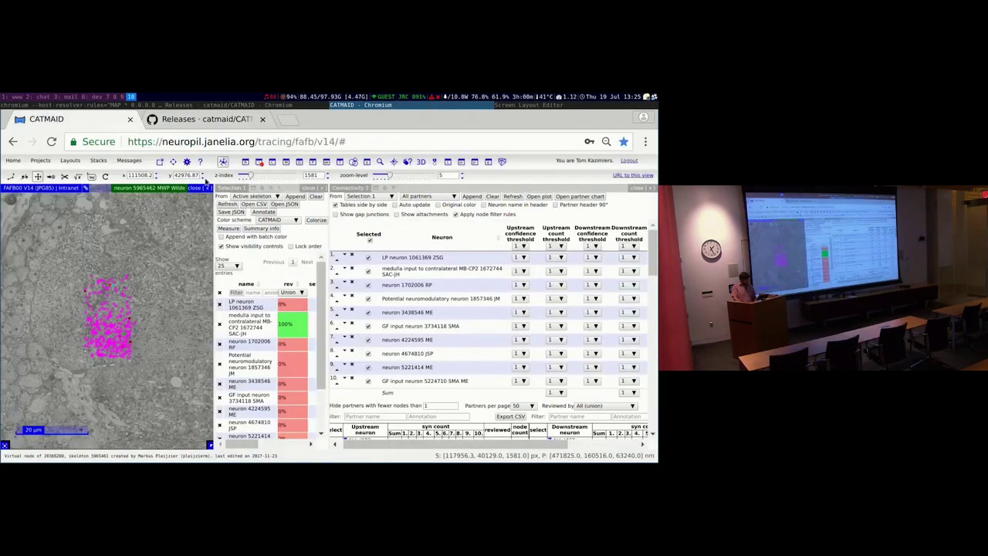
left_click(247, 162)
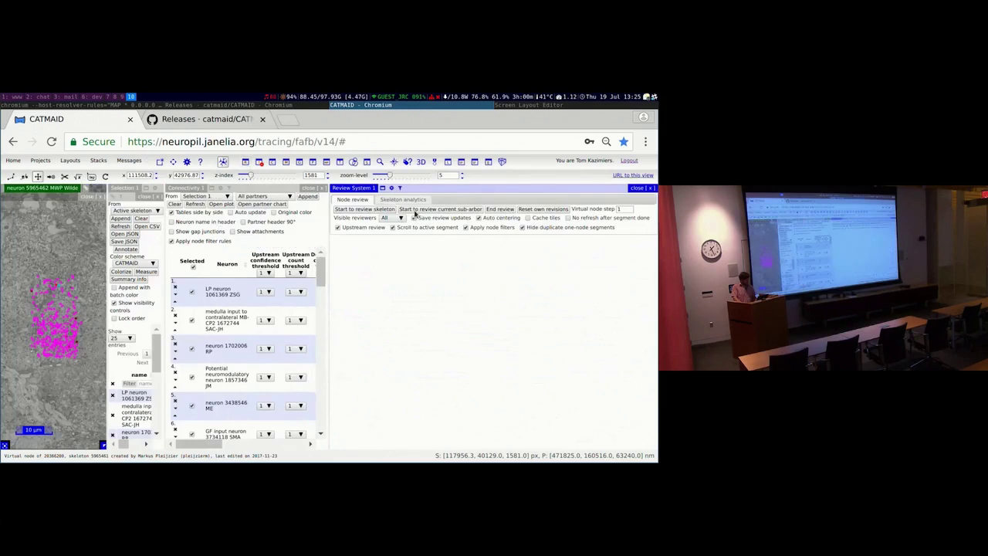
Load the active skeleton's segment review table, scroll it, then close it and return to GitHub
left_click(385, 210)
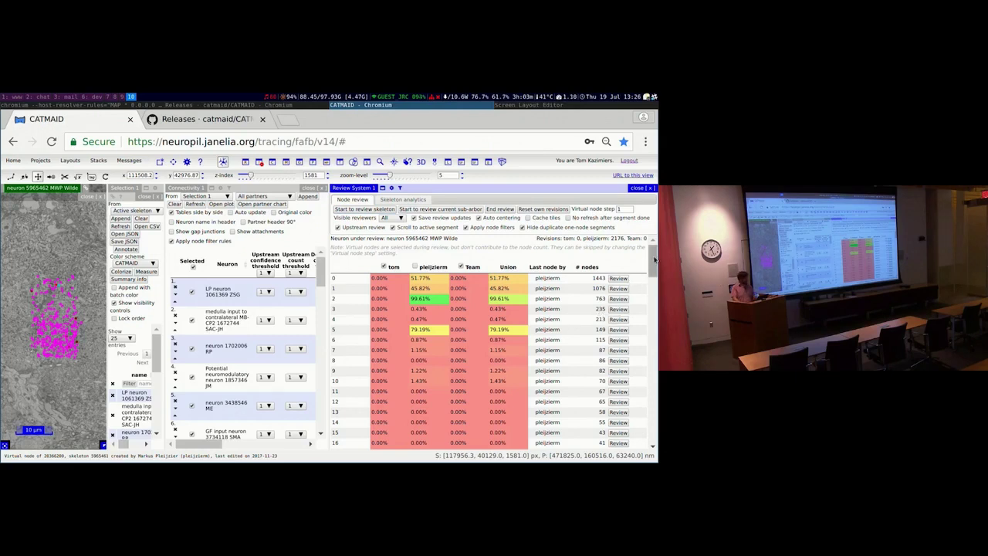
scroll(647, 262, "down", 5)
scroll(640, 255, "up", 5)
left_click(648, 188)
key("ctrl+Tab")
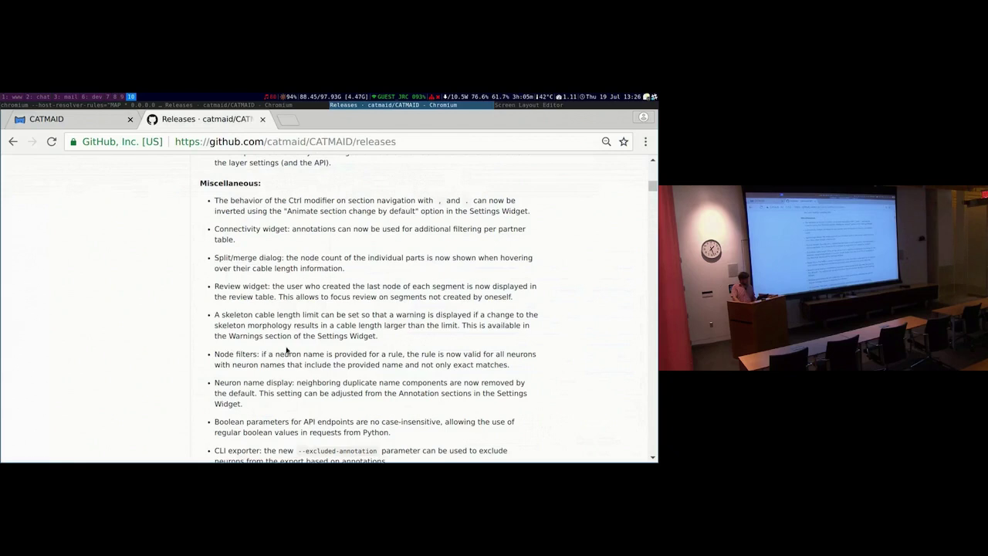
Highlight the skeleton cable length limit note on the GitHub Releases page
left_click(53, 121)
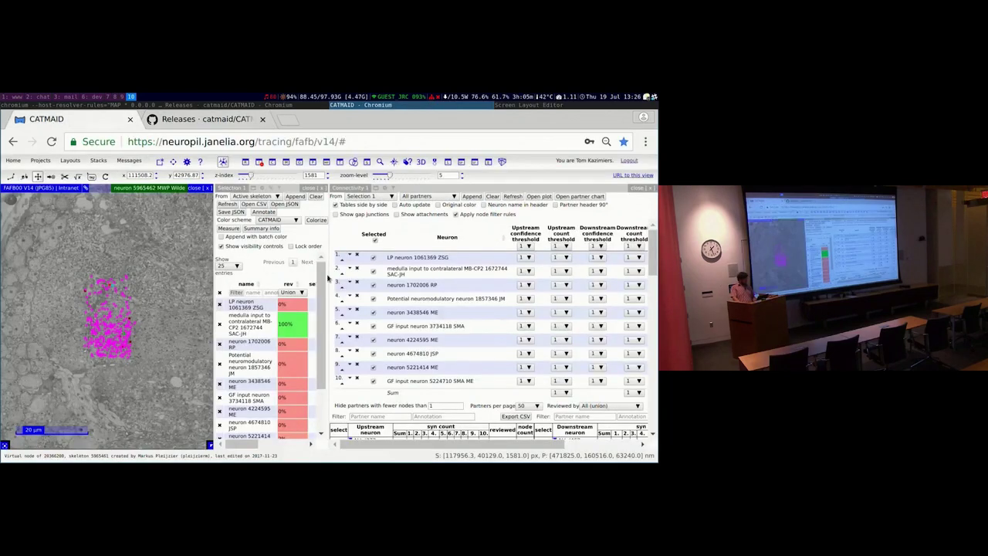
left_click(212, 119)
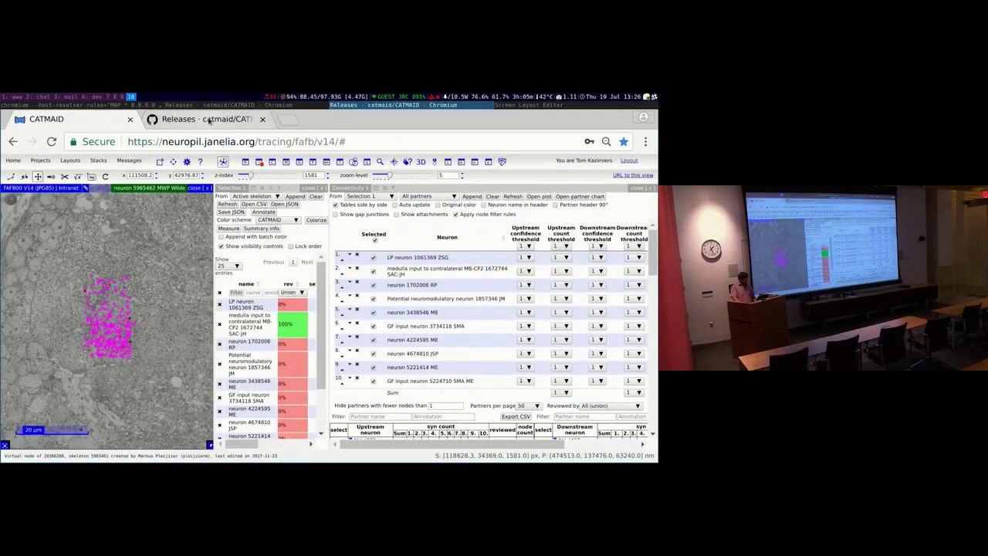
left_click_drag(216, 315, 229, 351)
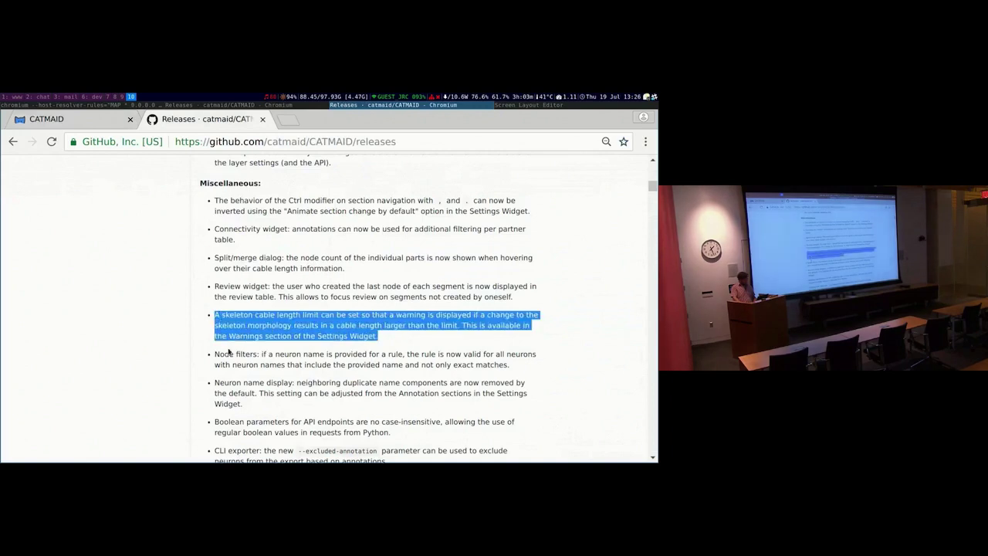
Back in CATMAID, deselect the active neuron and move the stack view to section 7062
left_click(85, 122)
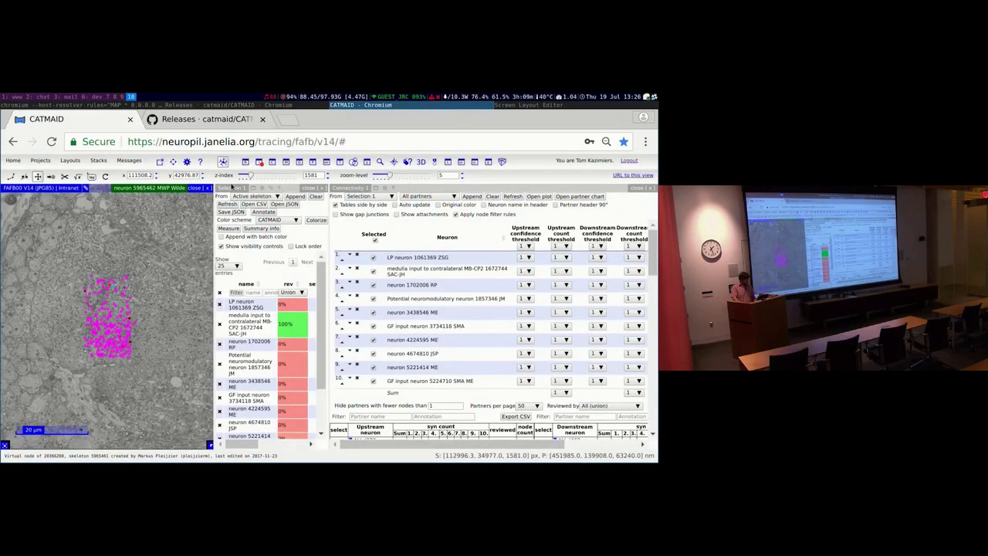
key("Escape")
left_click_drag(255, 179, 296, 176)
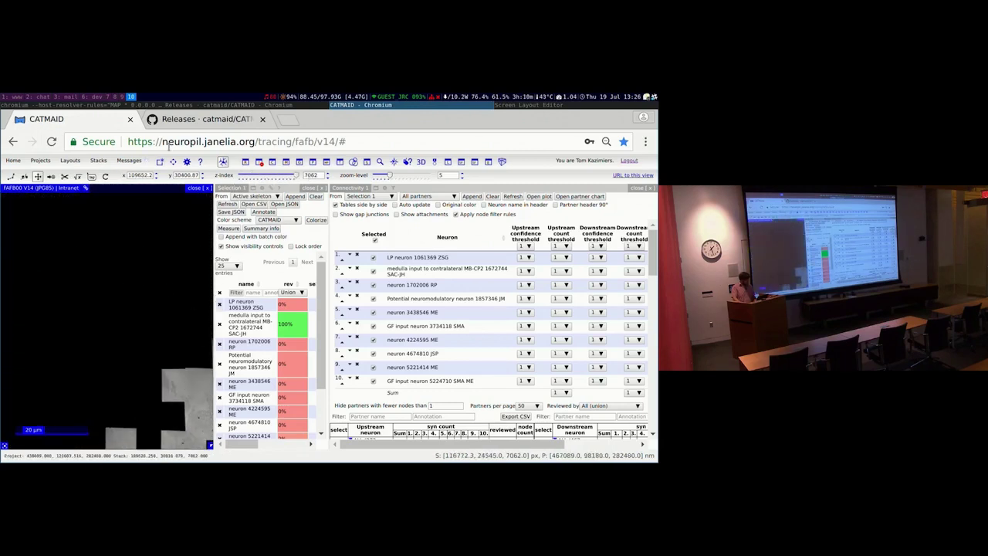
Turn on the skeleton length limit warning in the Settings Warnings section
left_click(186, 161)
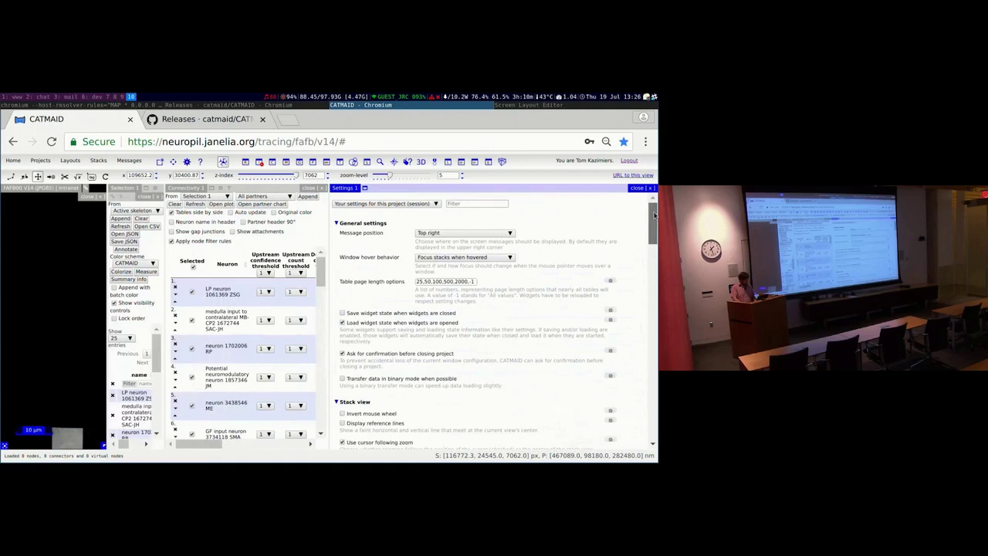
scroll(386, 347, "down", 10)
left_click(363, 444)
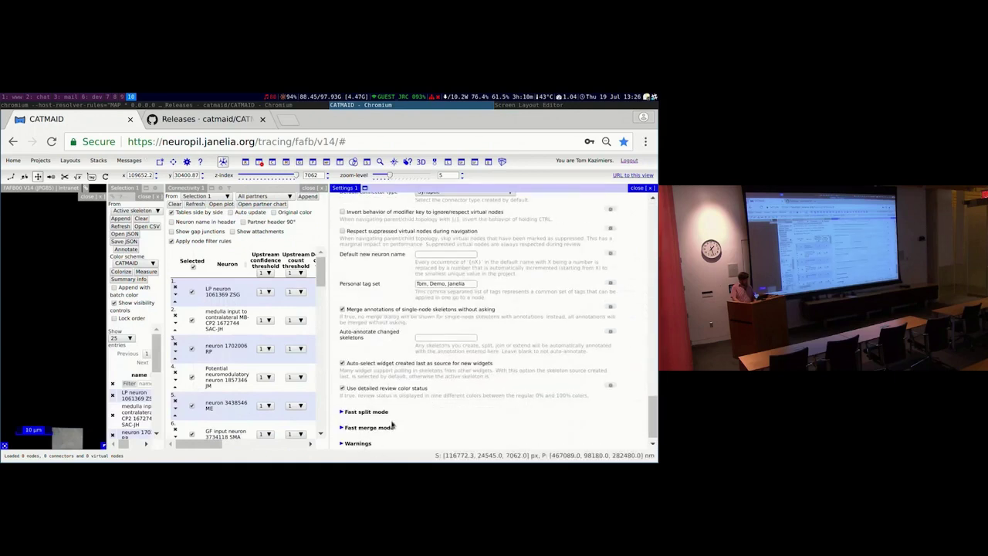
scroll(392, 417, "down", 1)
left_click(361, 428)
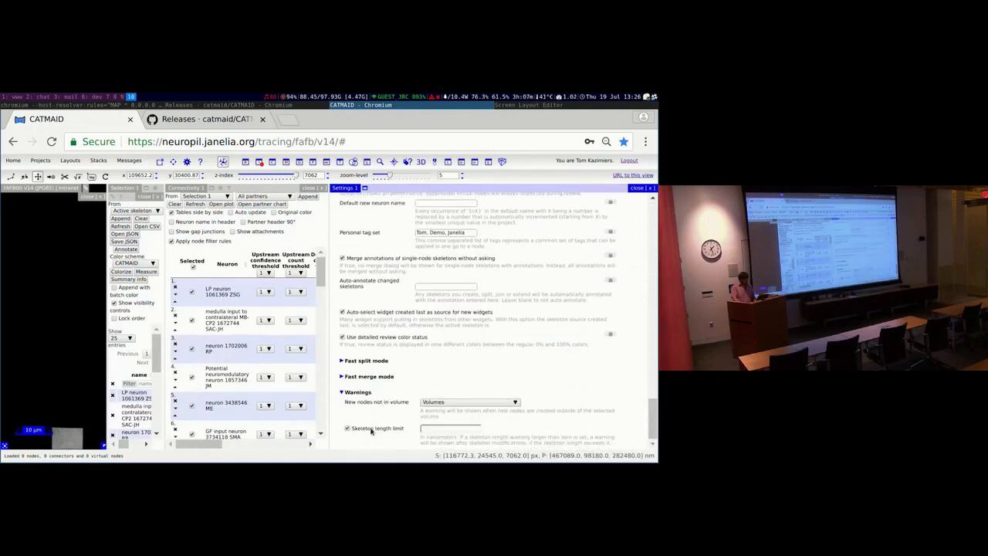
left_click(439, 429)
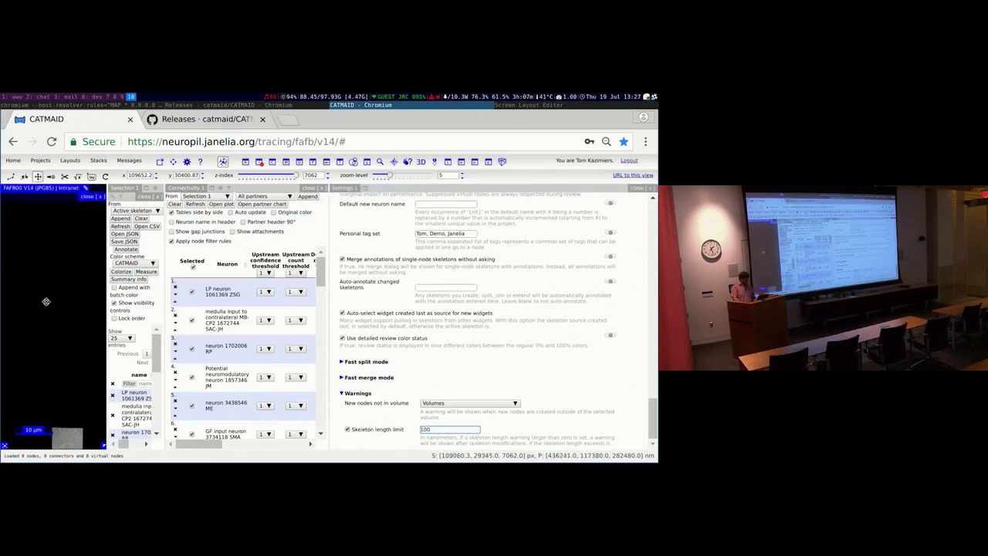
Trace a five-node test skeleton in the stack viewer to trip the length warning
type("d")
left_click(31, 265)
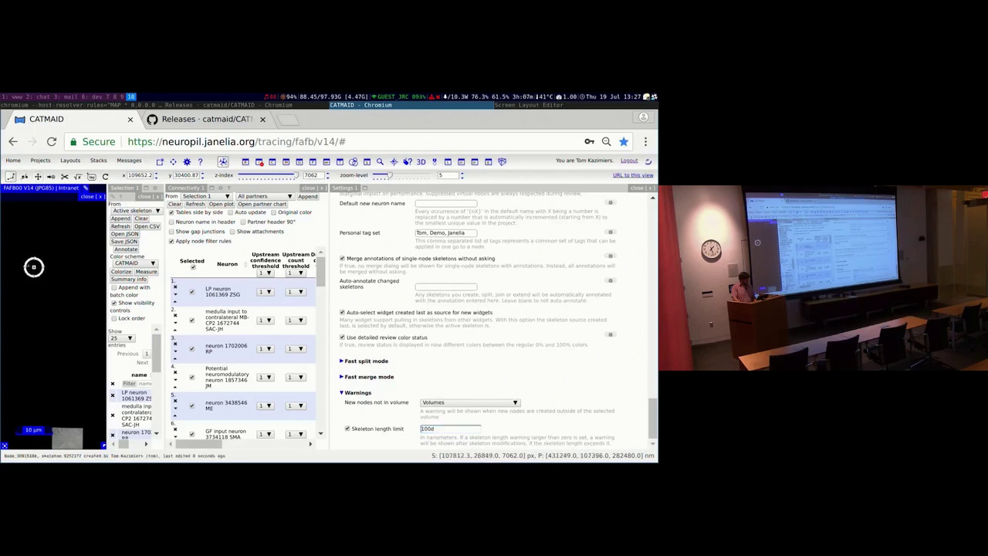
left_click(44, 256)
left_click(72, 269)
left_click(70, 305)
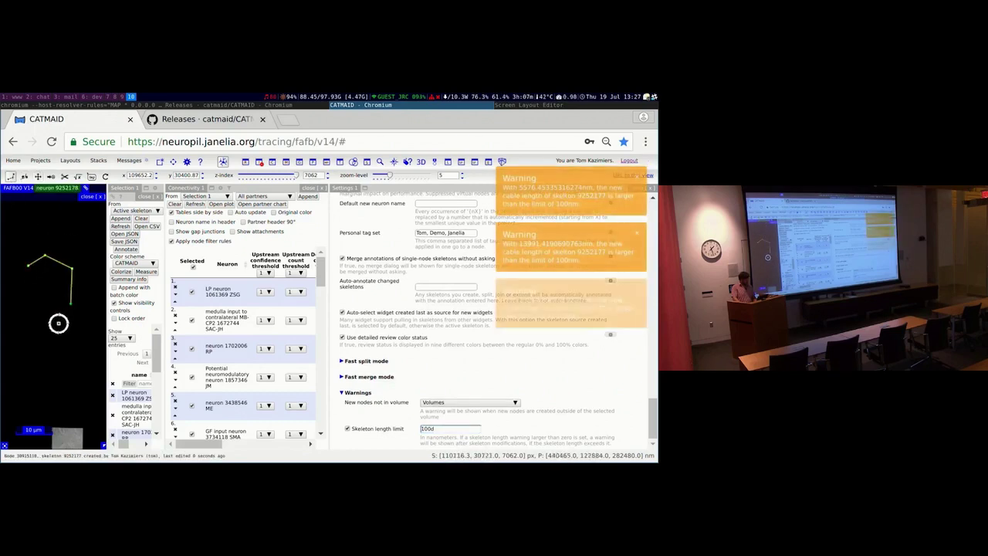
left_click(57, 321)
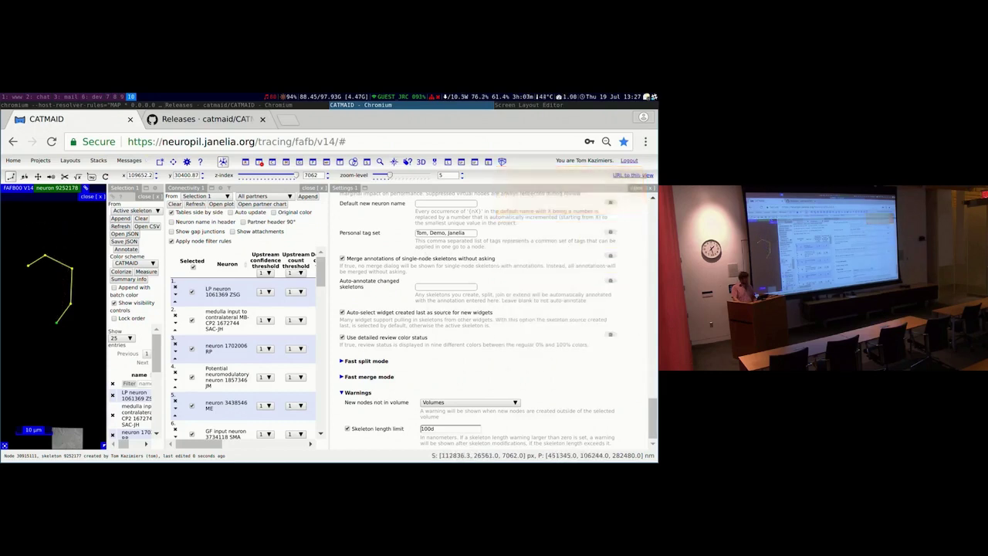
Turn off the length limit warning, delete the test neuron via Neuron Navigator, and return to the release notes
left_click(347, 427)
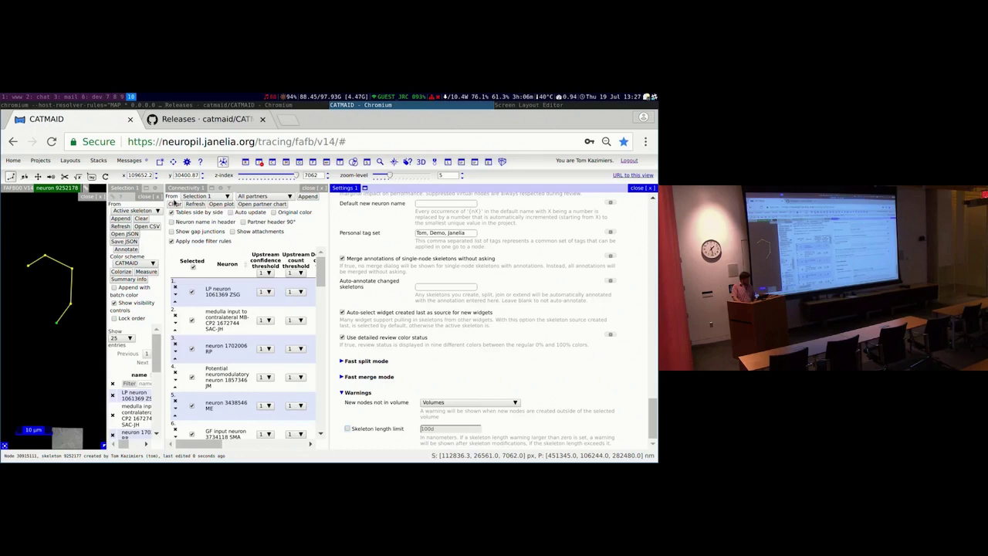
left_click(394, 161)
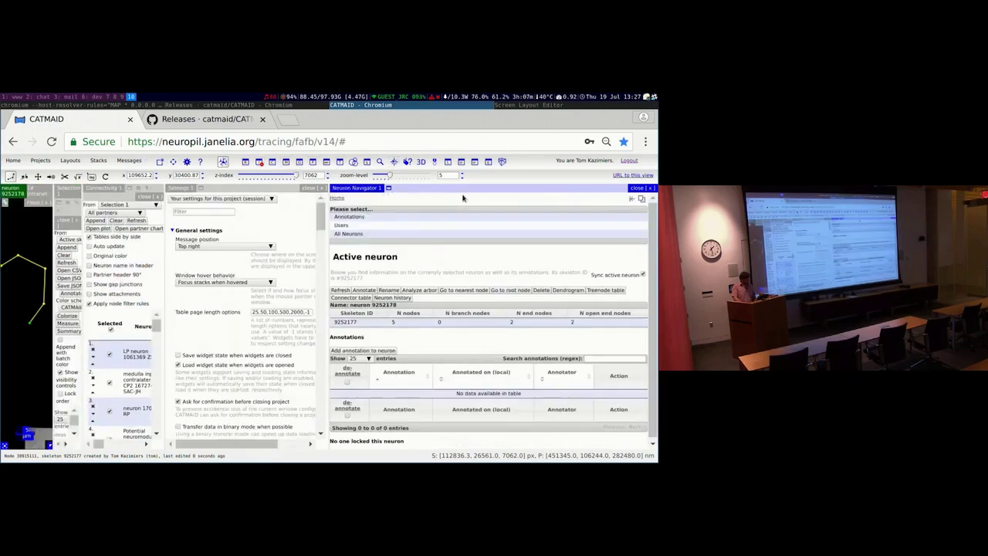
left_click(541, 290)
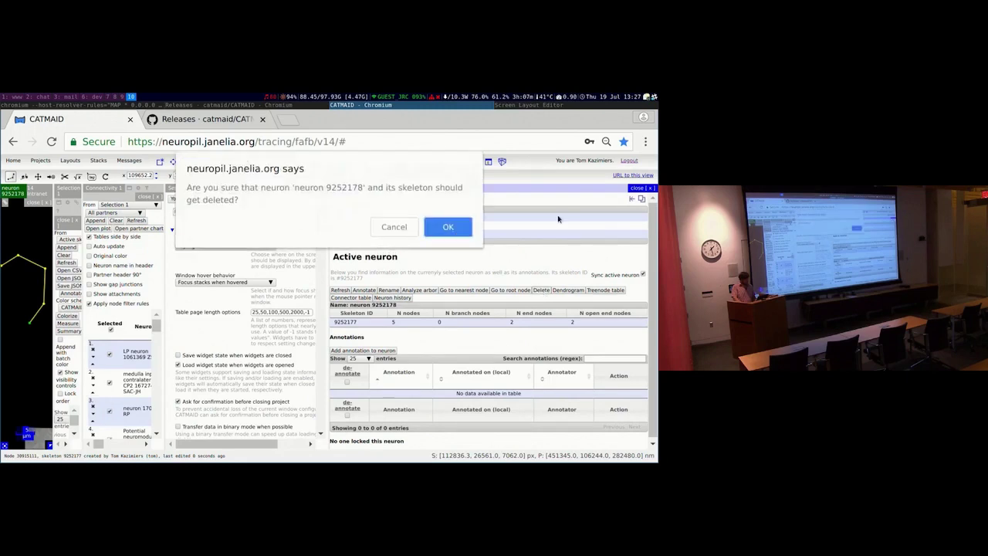
key("Return")
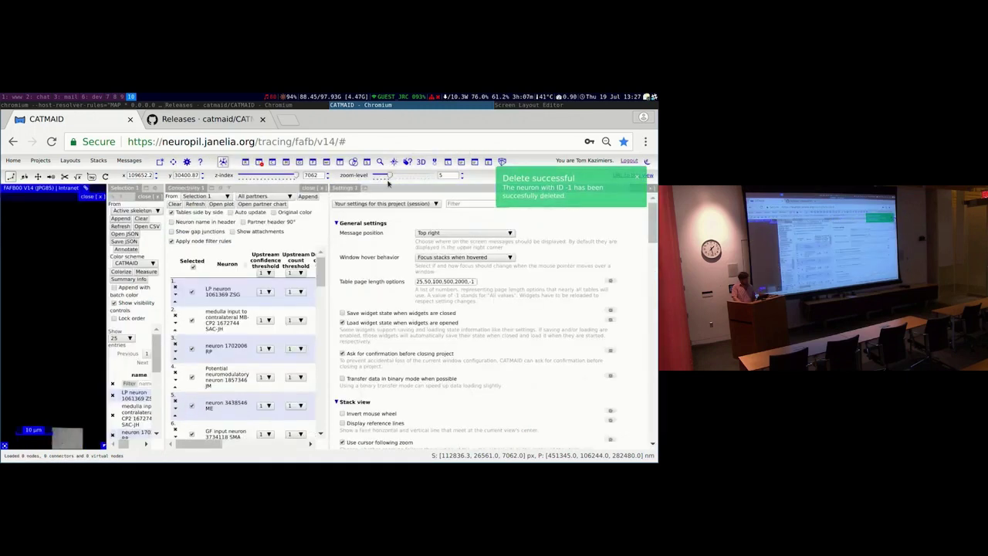
left_click(204, 119)
scroll(368, 296, "down", 3)
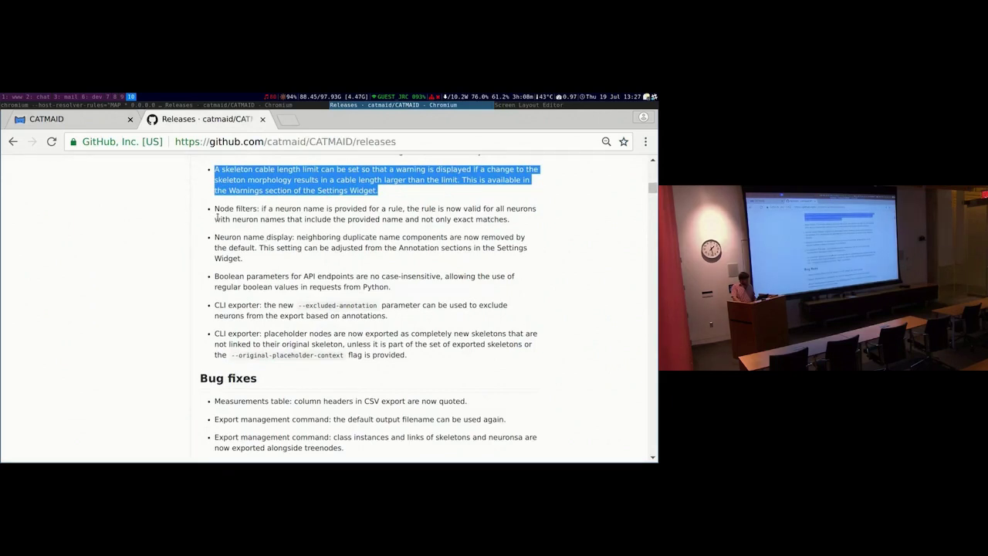
Highlight the node-filter partial-name release note, then return to CATMAID and close the Settings widget
left_click_drag(215, 210, 222, 235)
left_click(222, 235)
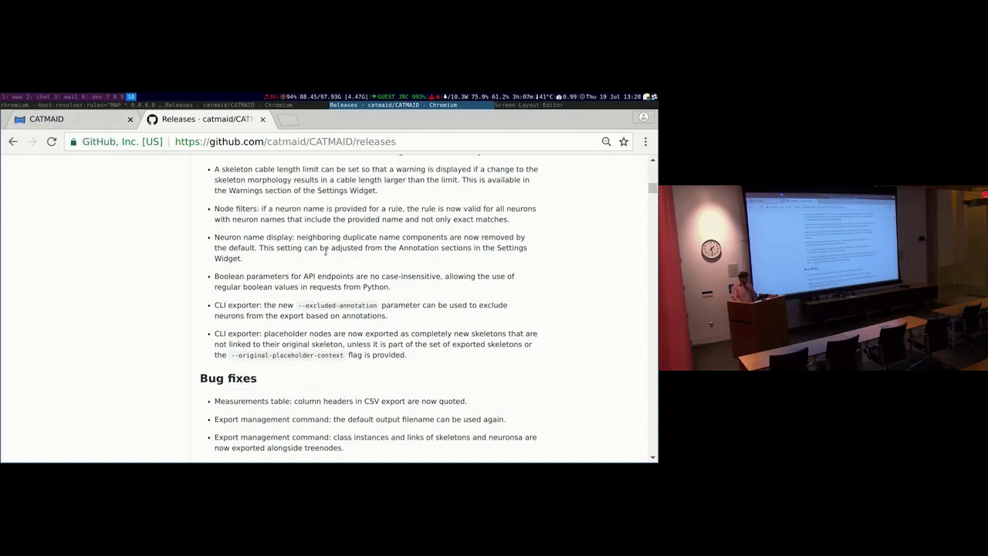
left_click(76, 118)
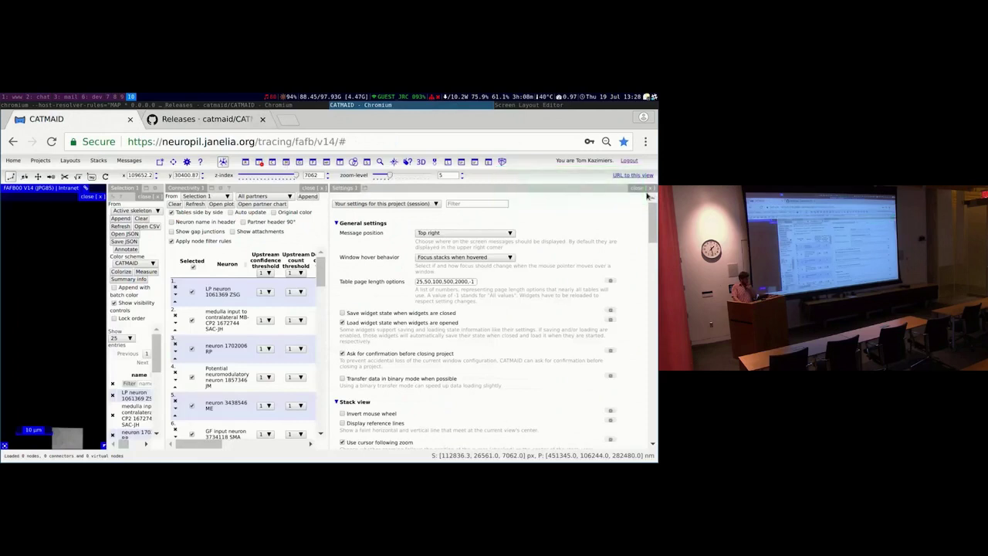
left_click(648, 190)
Add a Connectivity node filter rule taking all nodes of skeletons whose name has 'neuron'
left_click(393, 189)
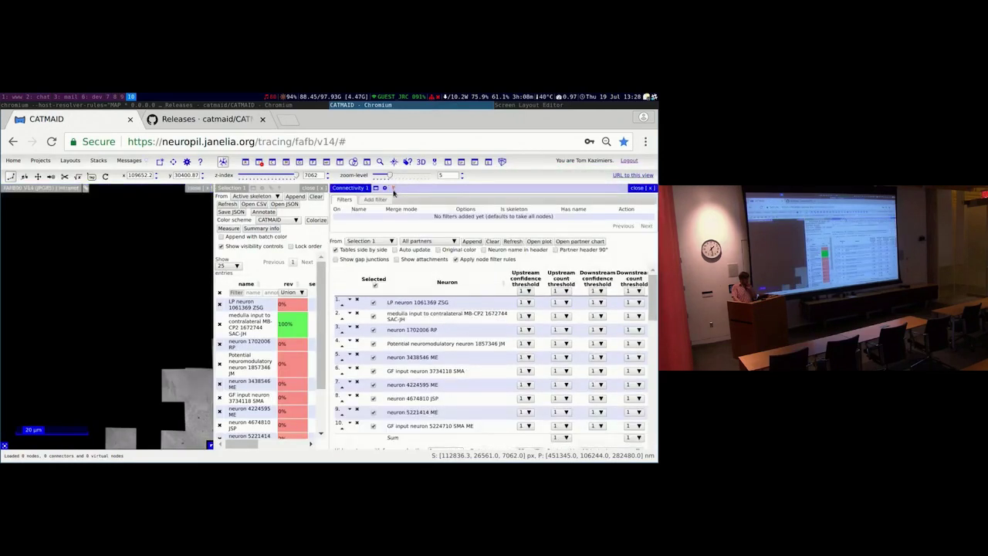
left_click(376, 199)
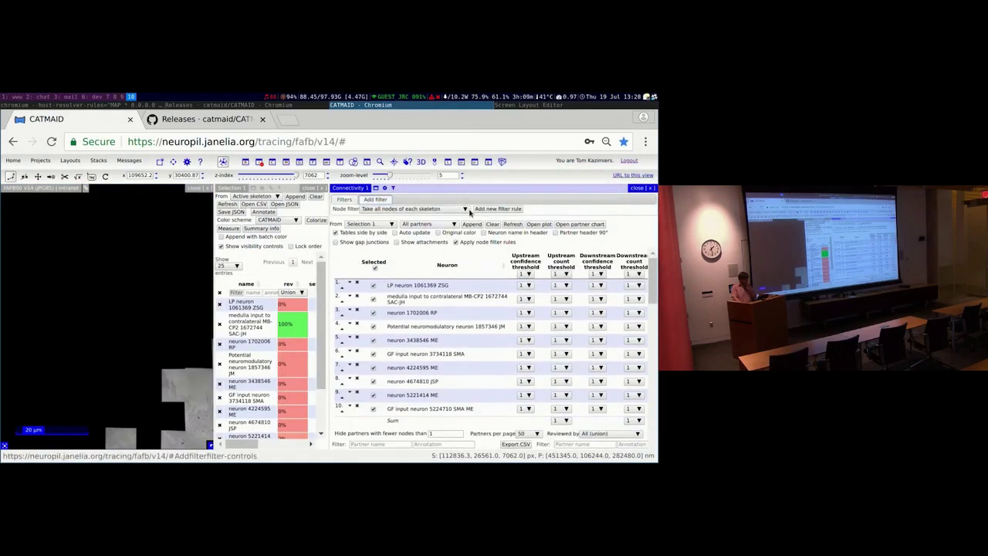
left_click(475, 209)
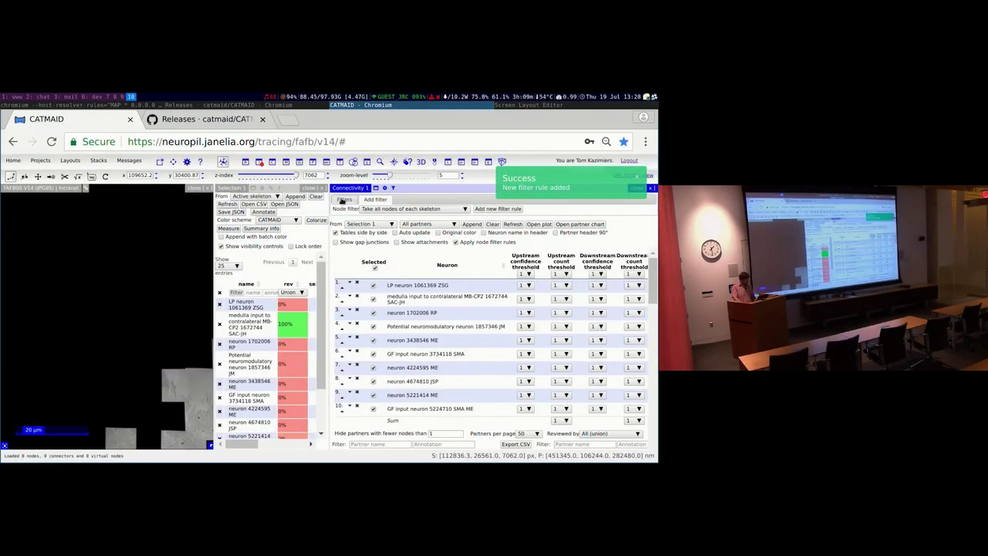
left_click(343, 200)
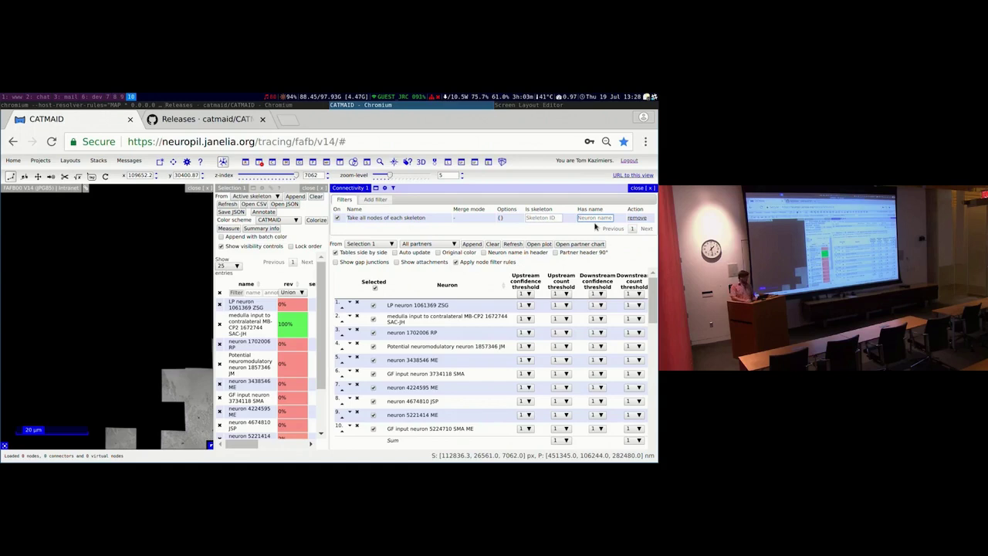
type("neuron")
key("Return")
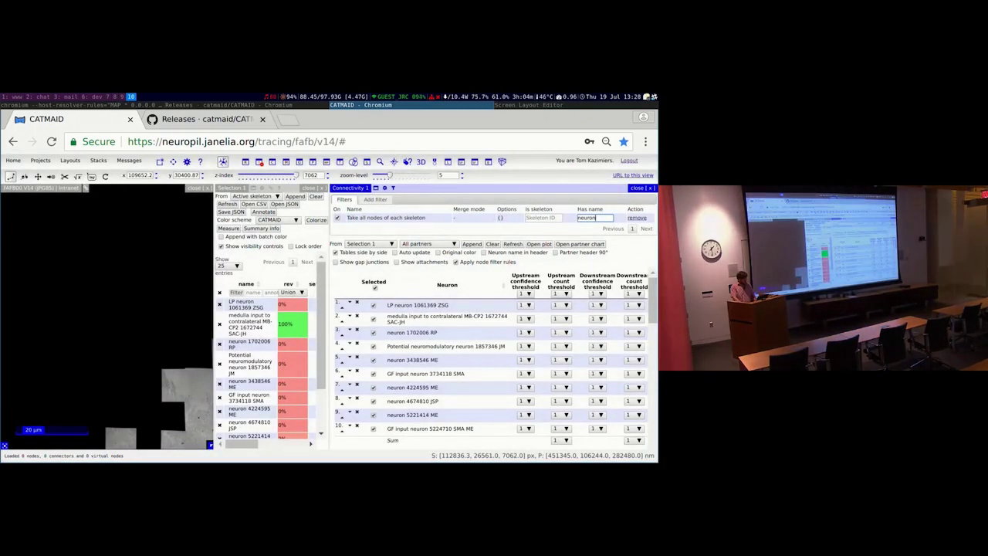
Inspect the filtered Connectivity table's neuron names, then return to the release notes page
scroll(493, 358, "down", 5)
scroll(493, 358, "up", 5)
scroll(493, 358, "down", 2)
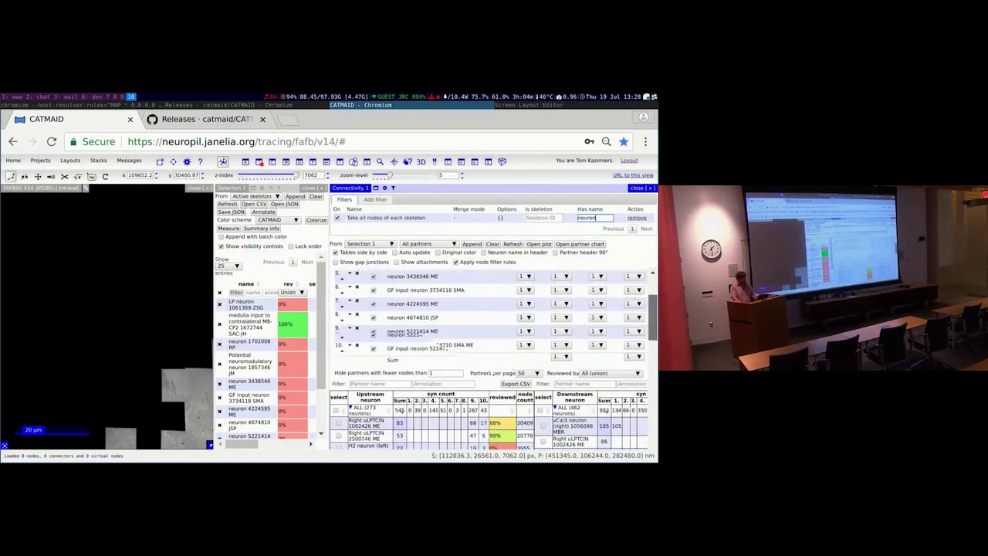
scroll(493, 358, "up", 1)
scroll(563, 380, "up", 3)
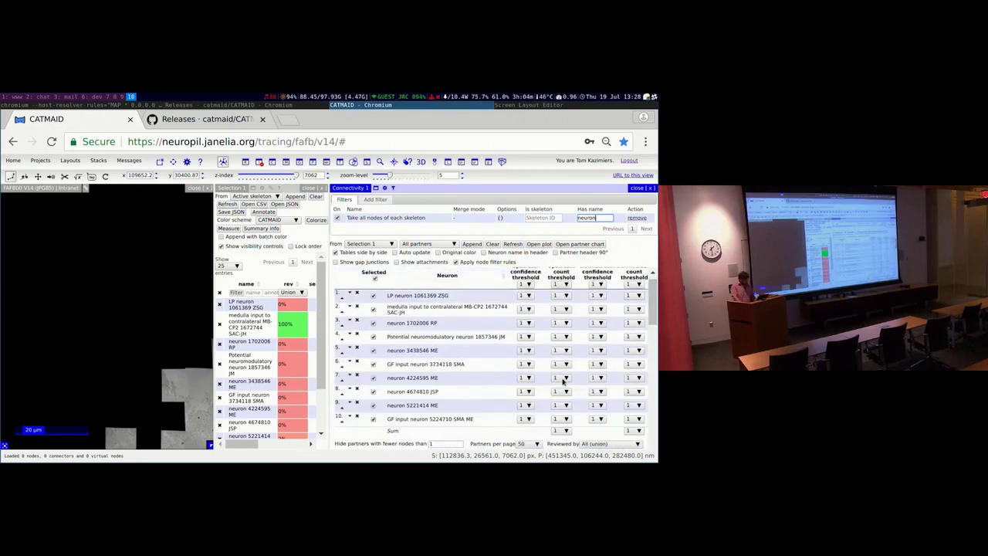
scroll(475, 321, "up", 1)
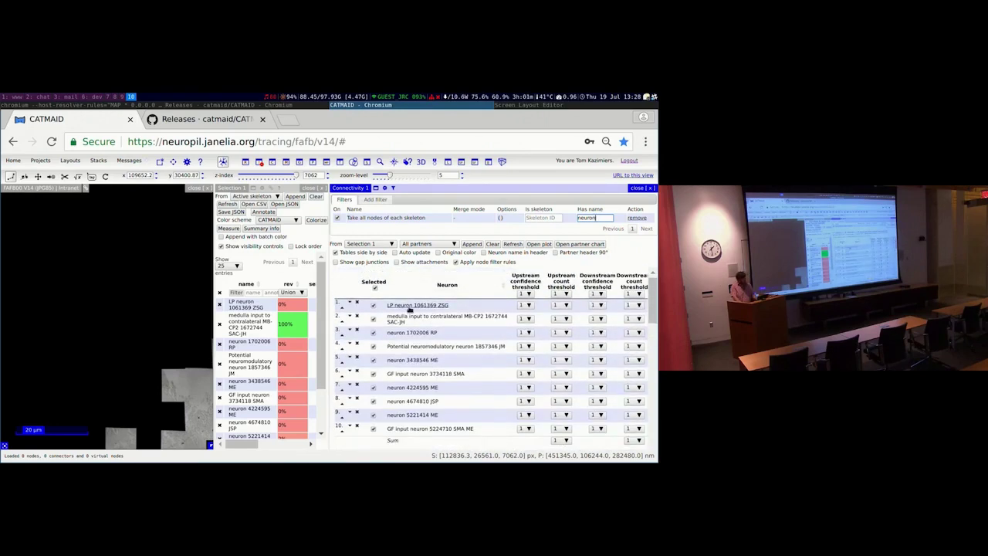
left_click_drag(386, 304, 467, 311)
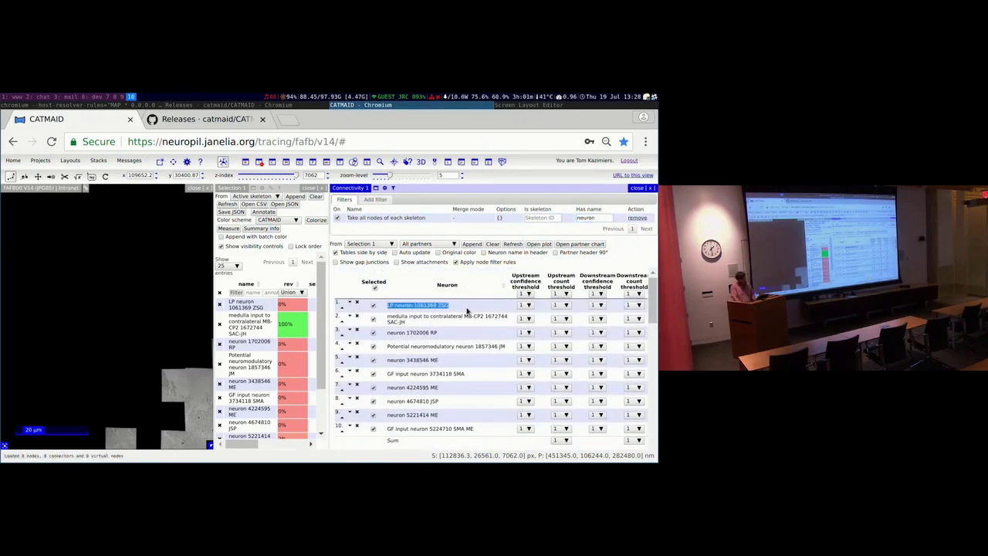
left_click(595, 217)
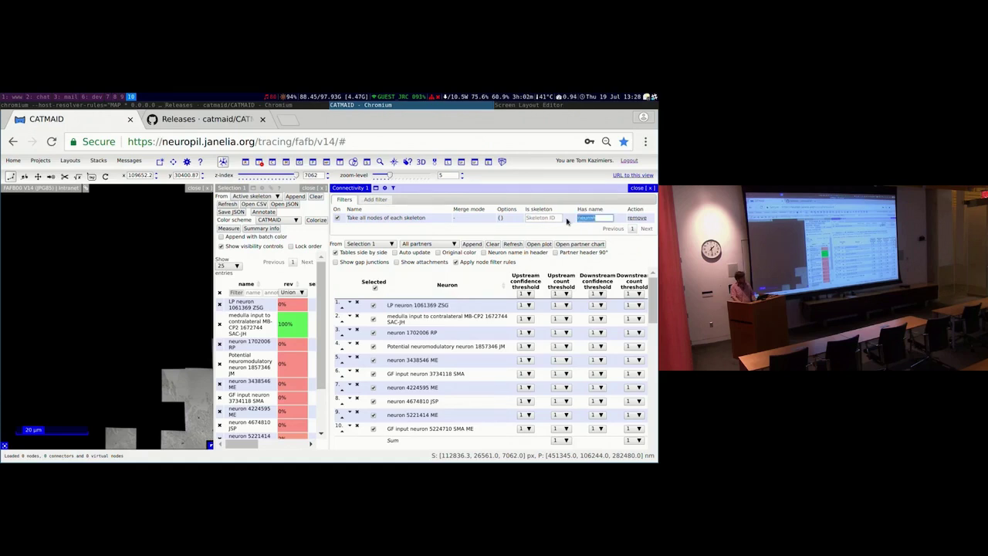
left_click(380, 199)
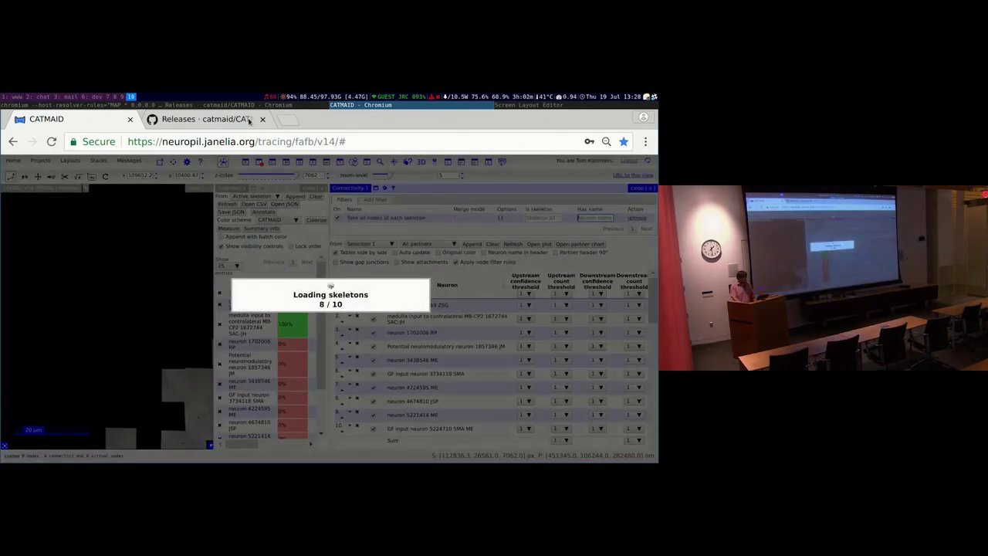
left_click(197, 119)
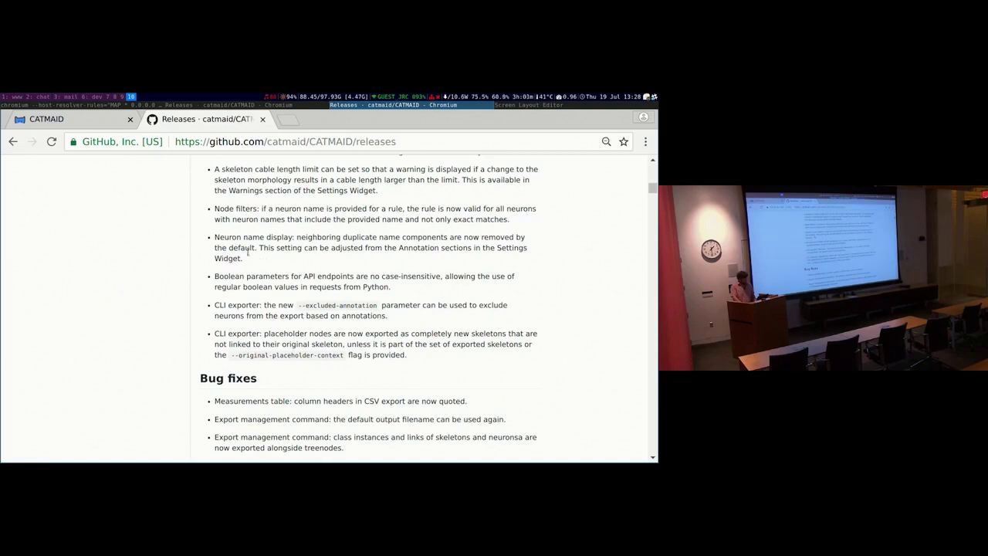
Highlight the neuron name display note on the GitHub Releases page
left_click(77, 121)
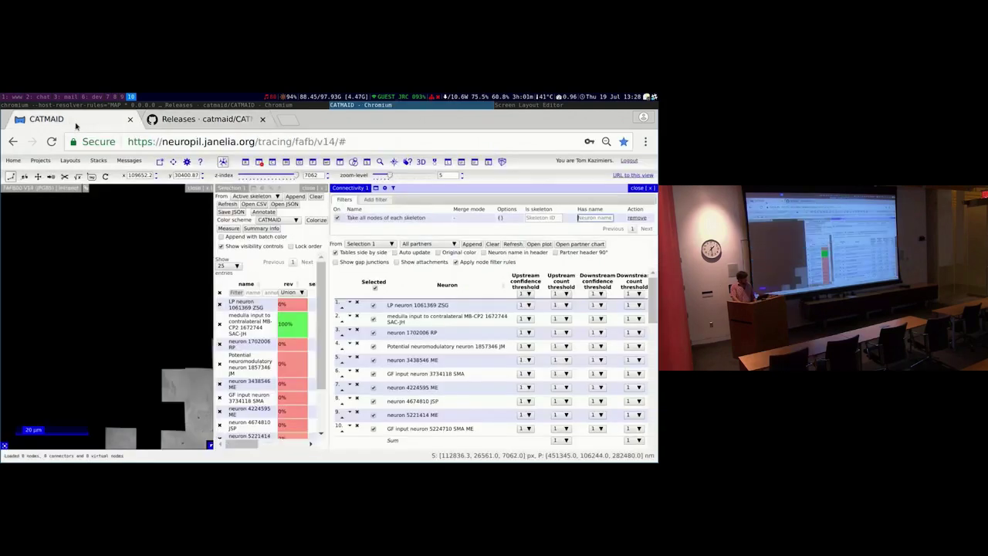
left_click(195, 122)
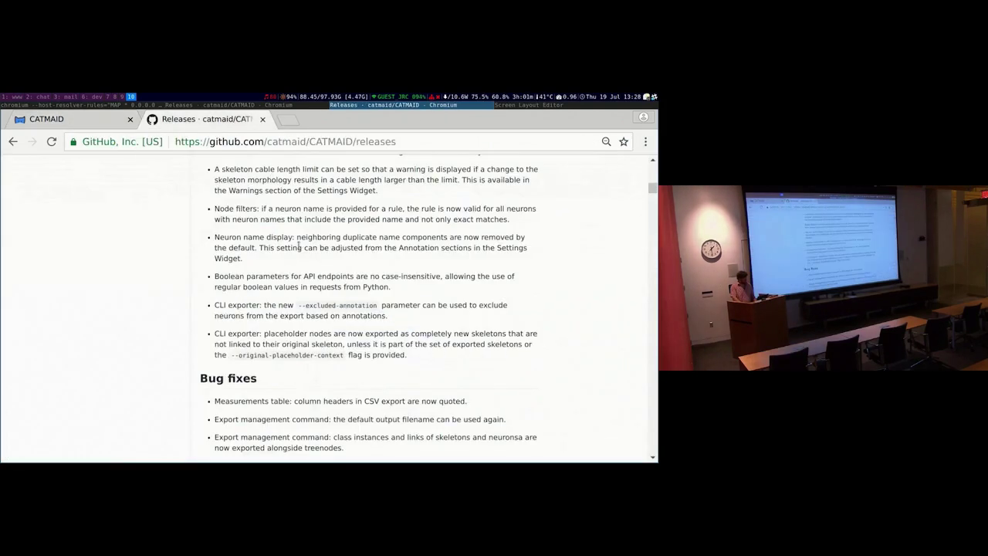
left_click_drag(210, 235, 238, 260)
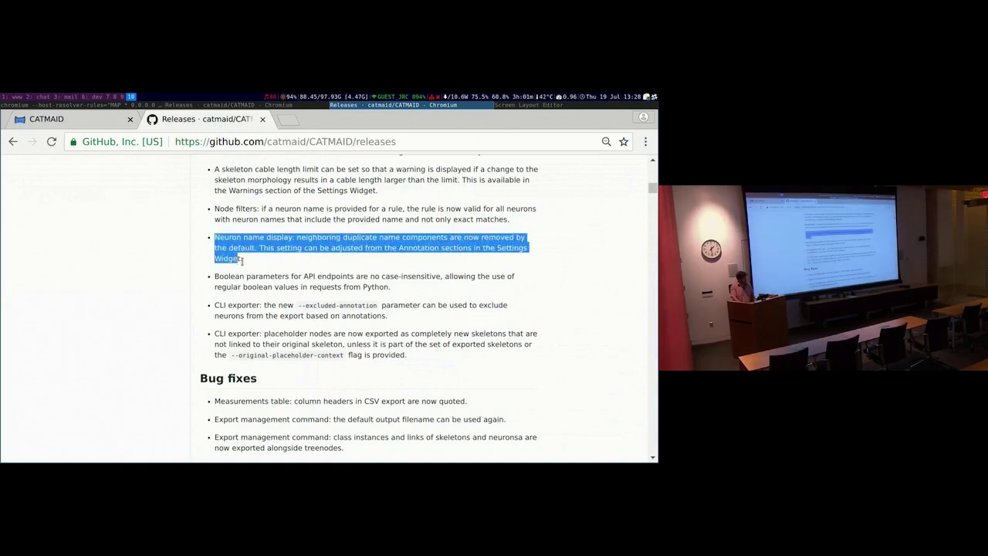
Return to CATMAID and open the Settings widget
left_click(74, 121)
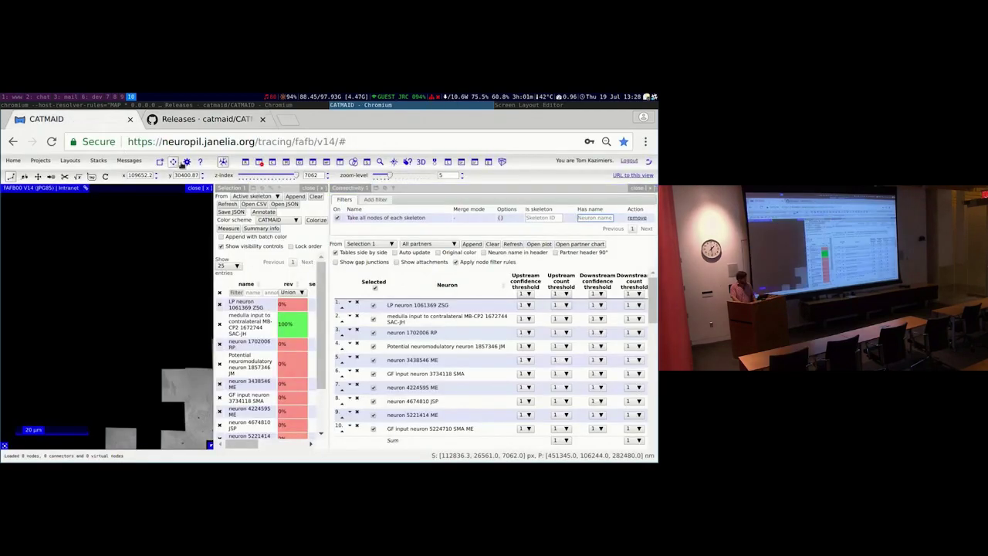
left_click(187, 161)
scroll(577, 325, "down", 15)
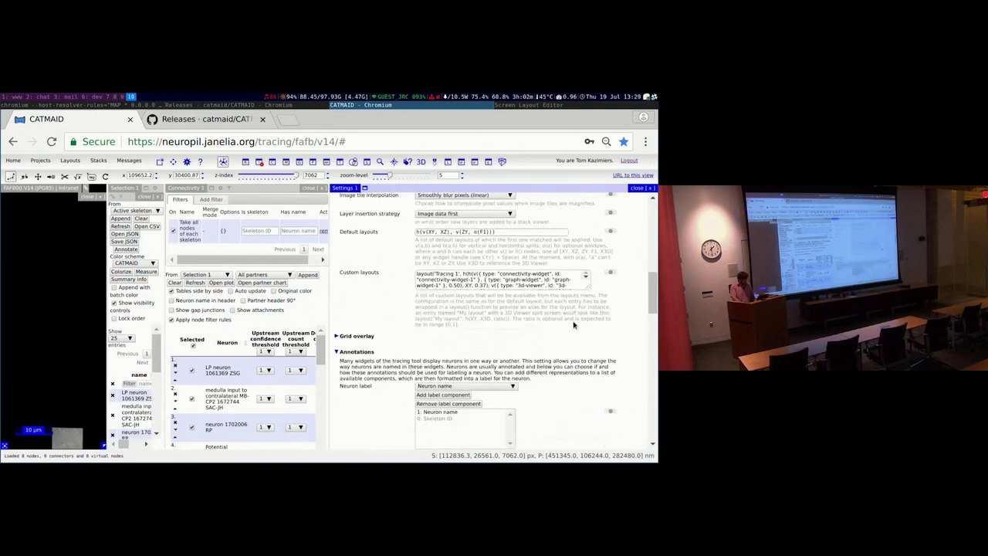
Set the Neuron label source to Own annotations and add it as a label component
scroll(494, 303, "up", 1)
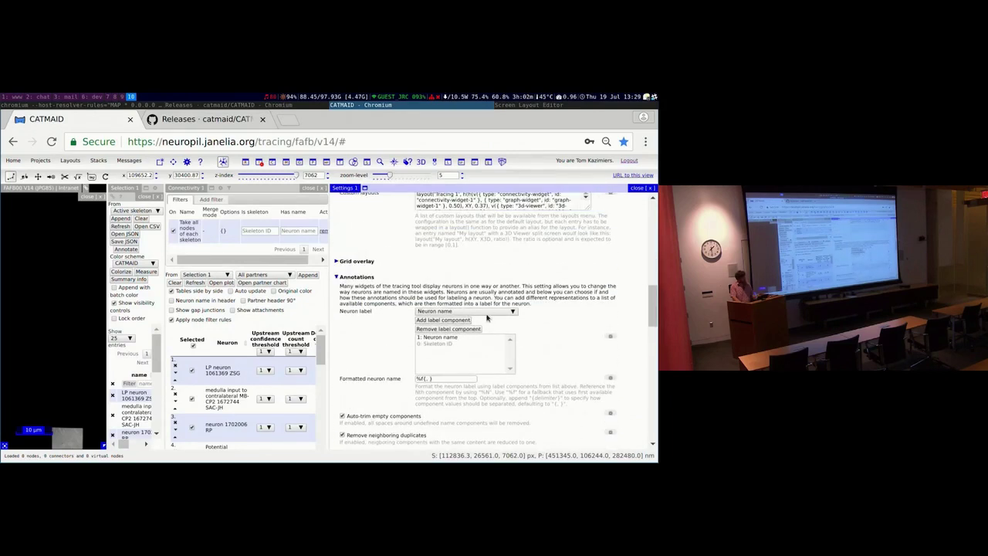
left_click(459, 378)
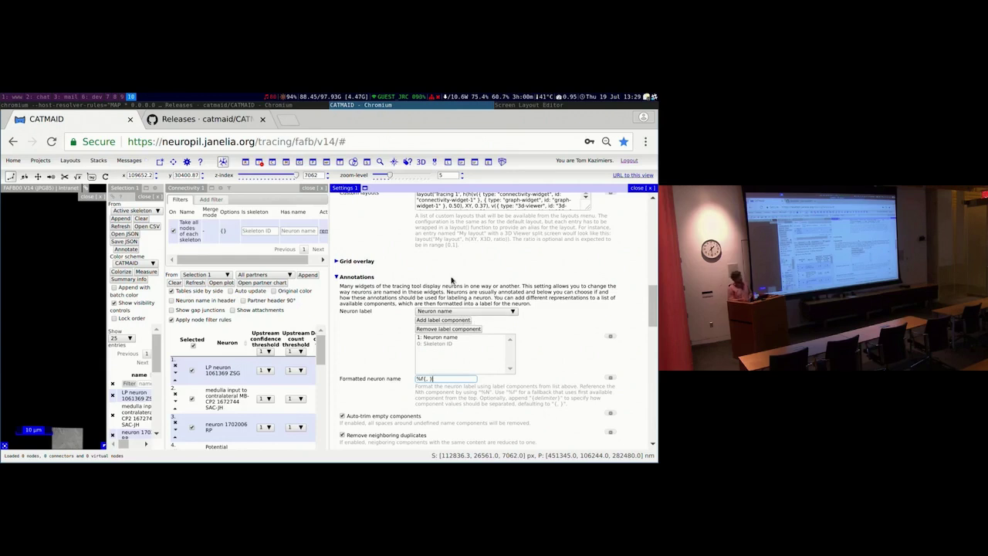
left_click(460, 313)
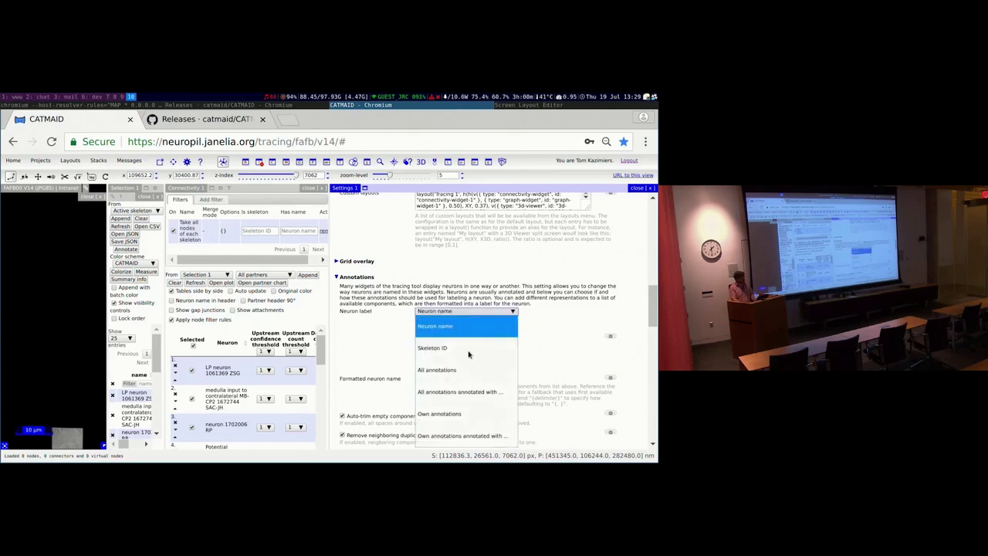
left_click(470, 369)
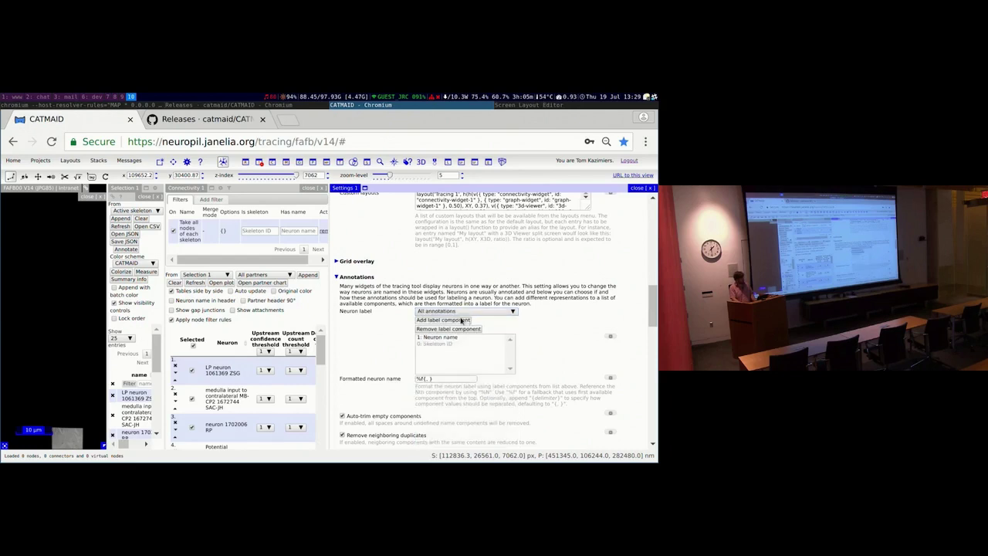
left_click(461, 312)
left_click(476, 377)
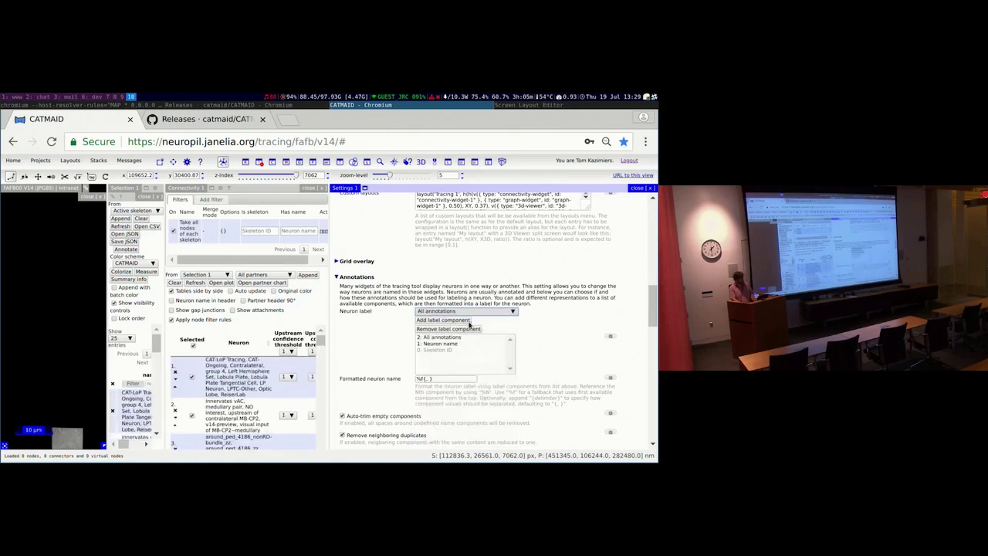
left_click(463, 312)
left_click(455, 413)
left_click(441, 320)
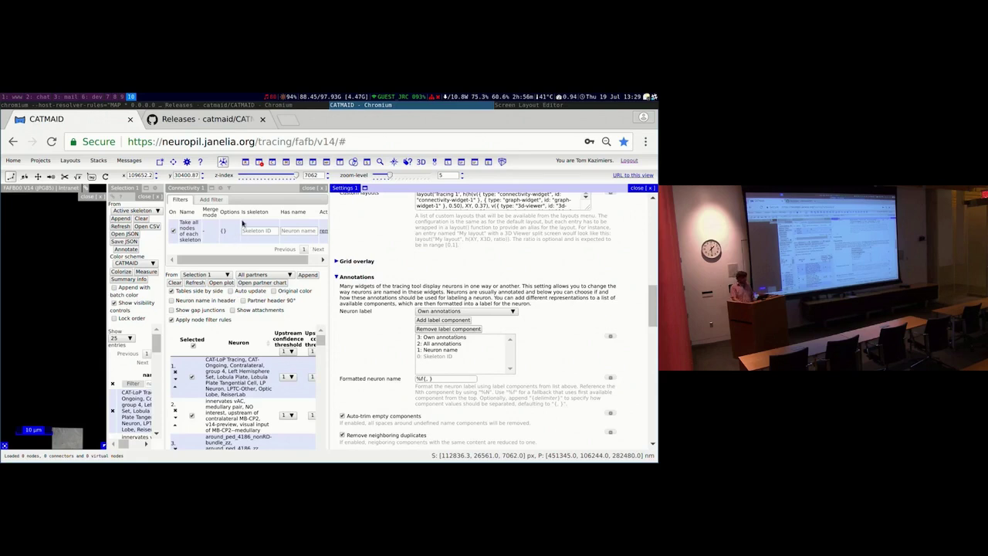
Begin editing the Formatted neuron name pattern
left_click(450, 377)
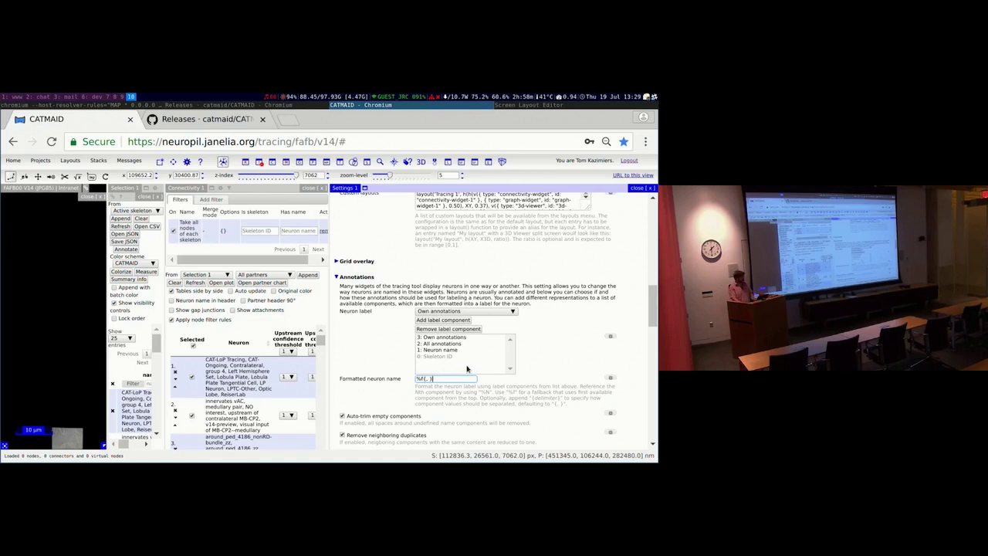
scroll(461, 401, "down", 1)
scroll(462, 400, "down", 1)
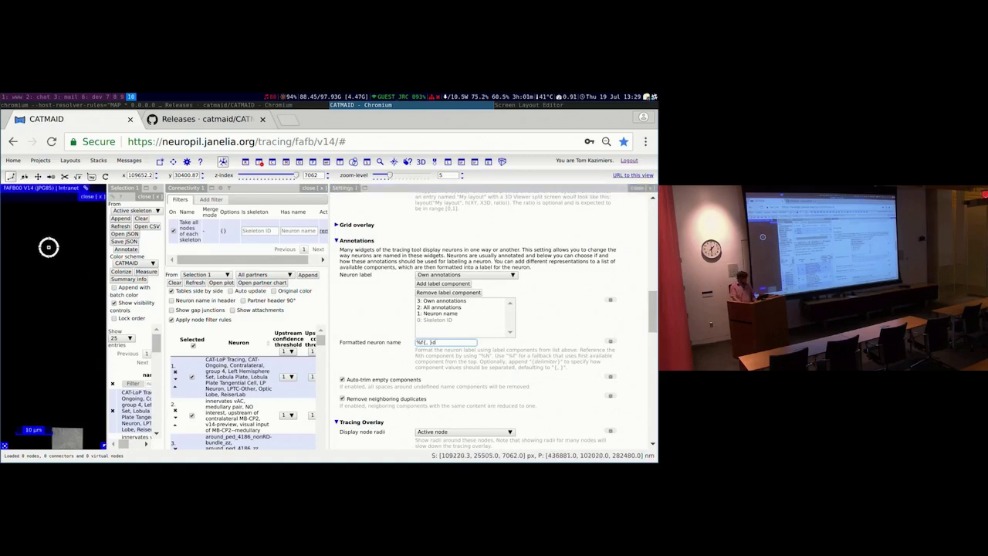
Trace a two-node skeleton and annotate its neuron with 'test' using F3
left_click(48, 247)
left_click(78, 296)
key("ctrl+f")
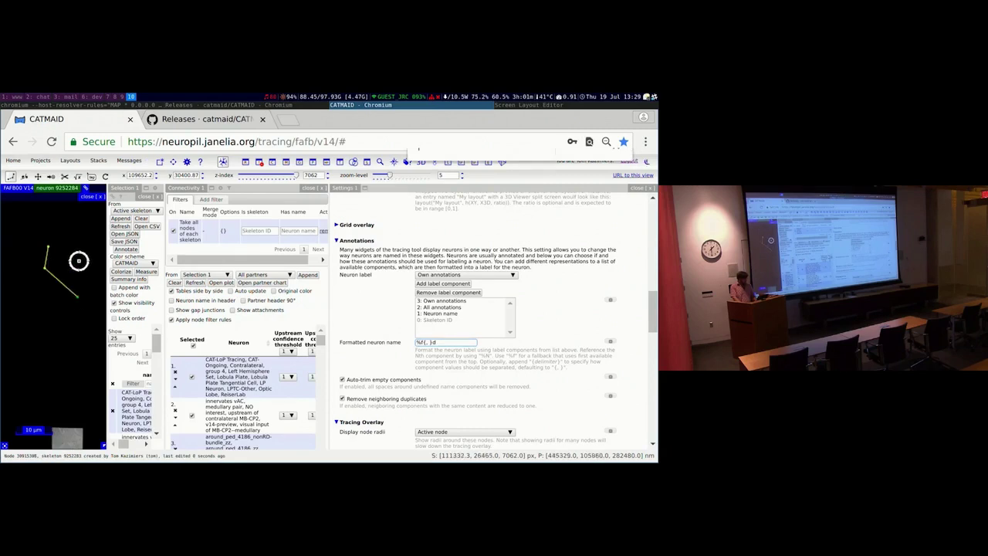
key("Escape")
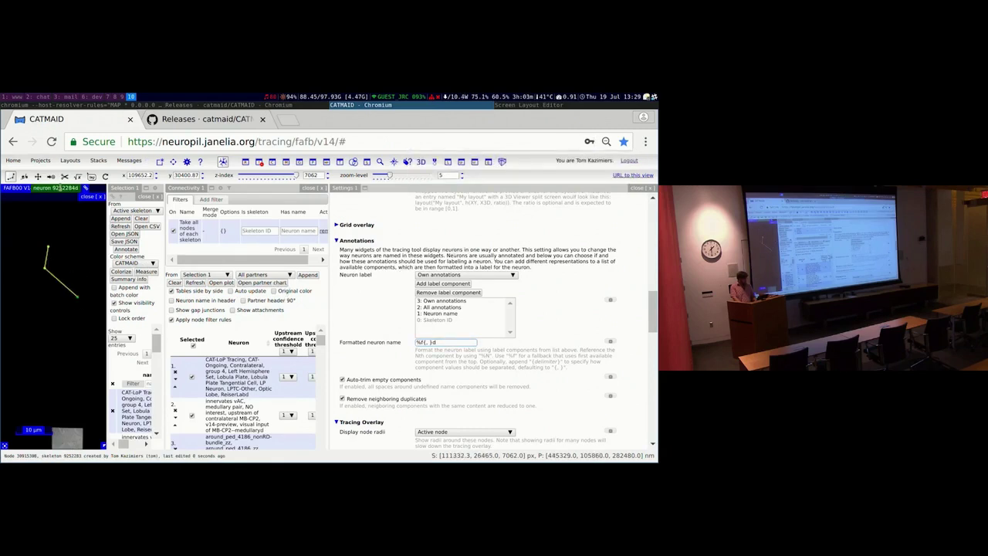
key("F3")
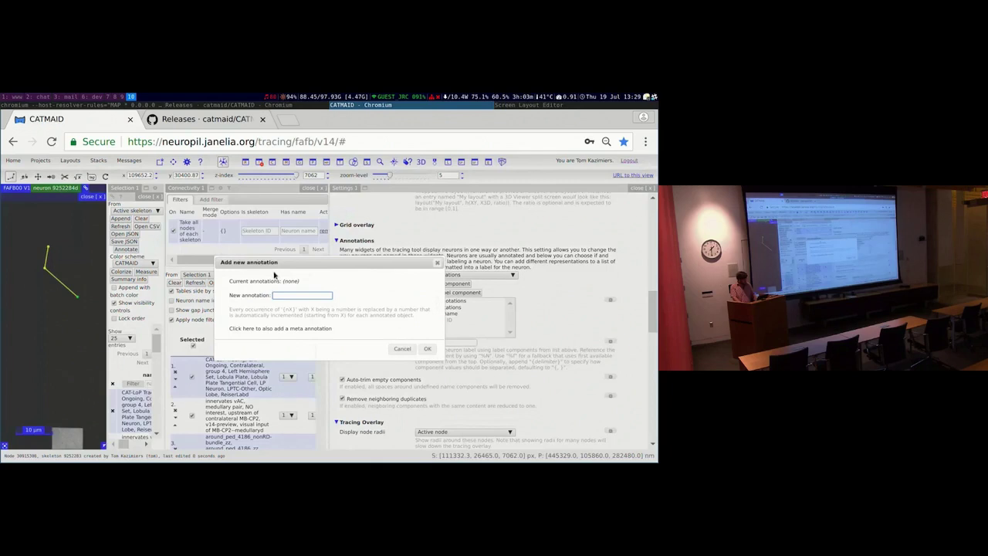
type("test")
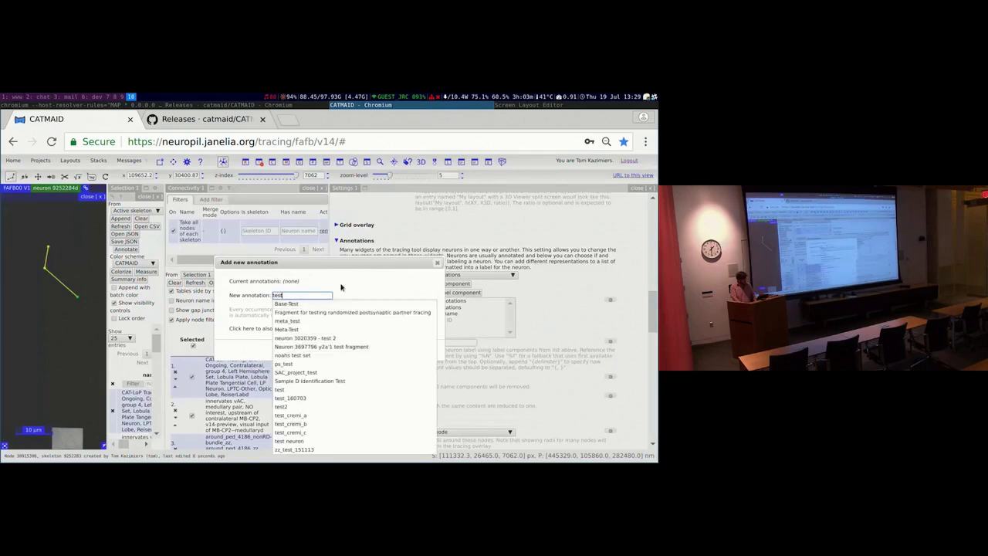
left_click(429, 349)
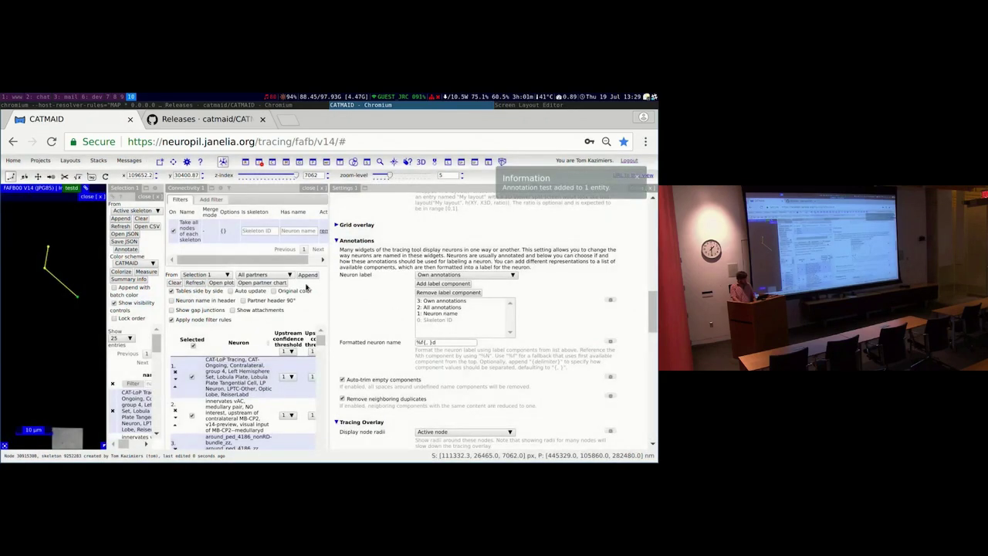
Change the Formatted neuron name pattern to '%3 %2'
left_click(442, 342)
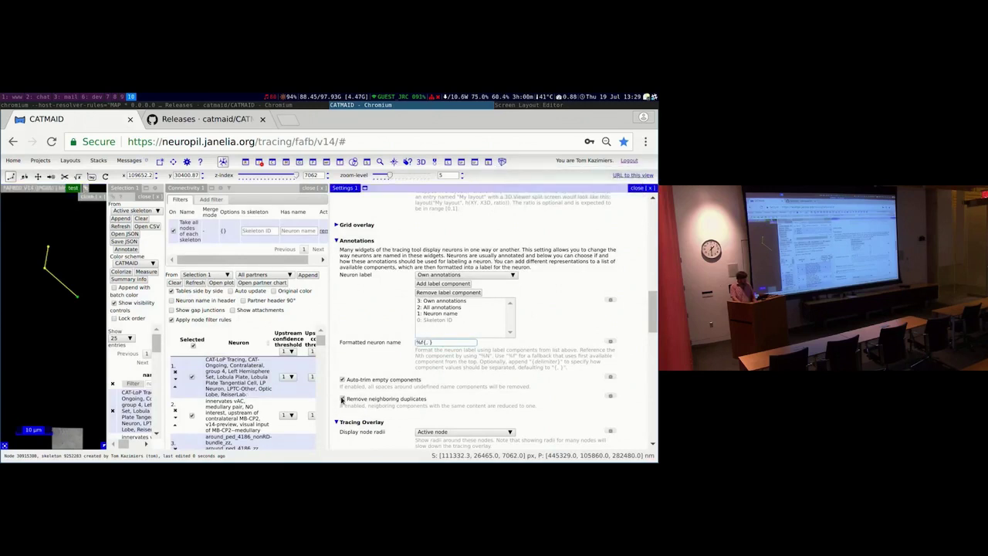
left_click(342, 400)
left_click(468, 275)
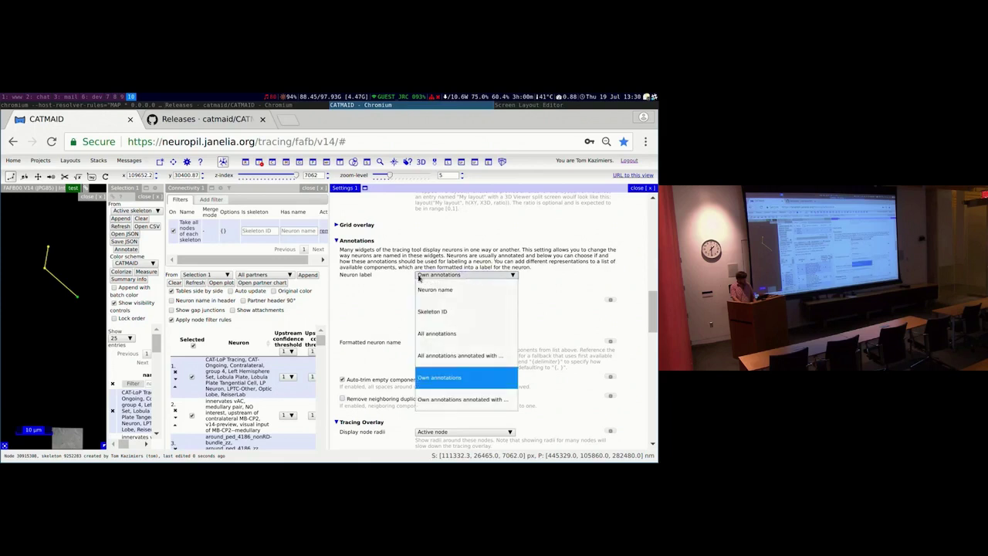
left_click(338, 278)
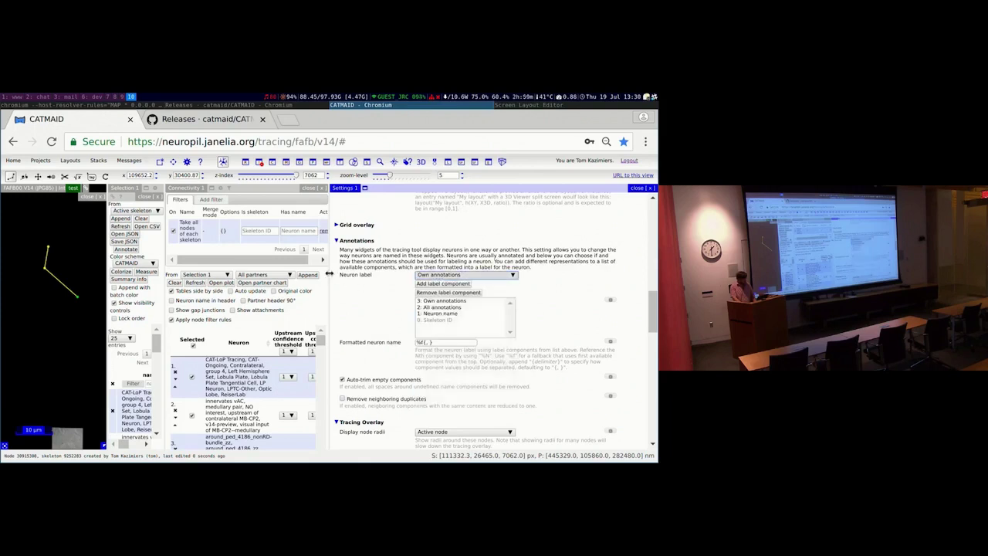
scroll(455, 263, "up", 3)
scroll(564, 344, "down", 5)
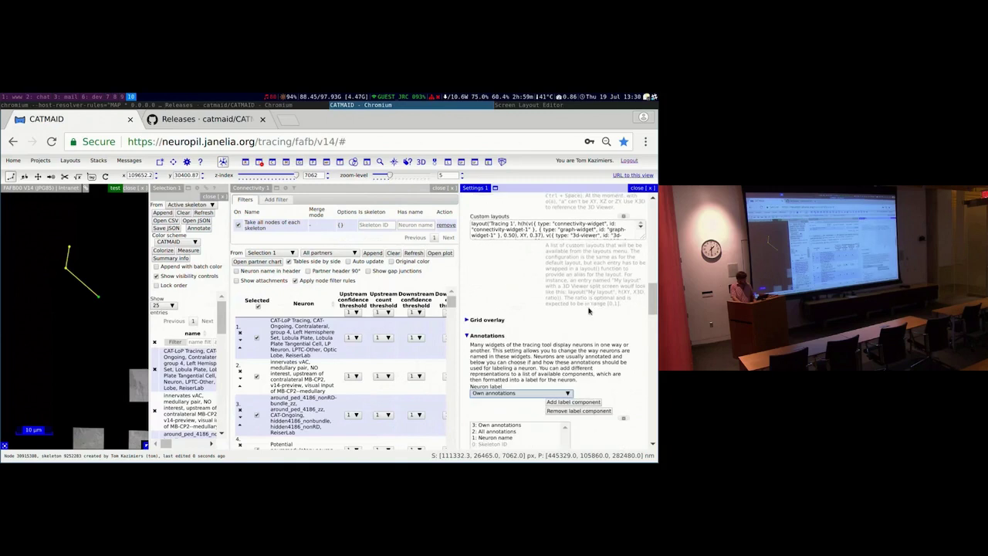
left_click(572, 356)
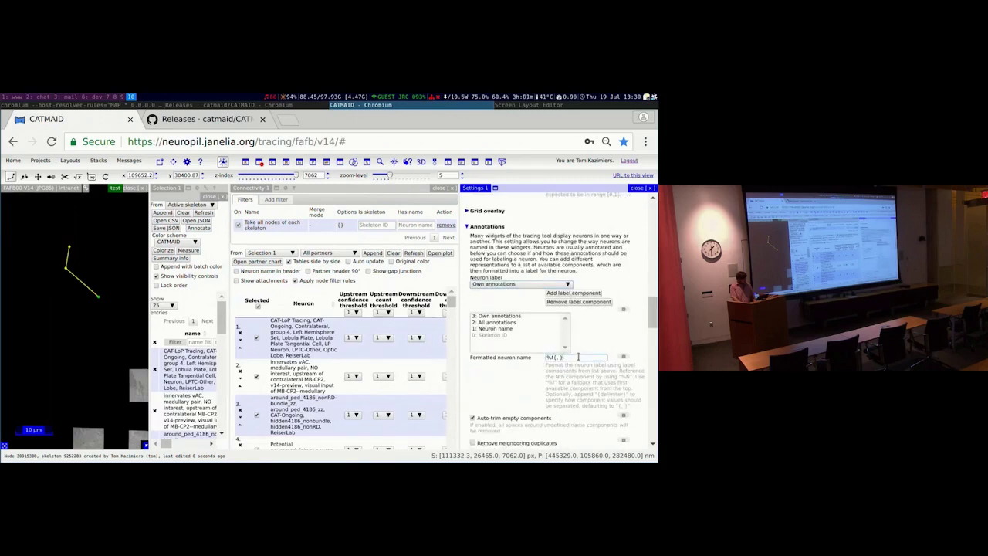
key("BackSpace")
key("BackSpace")
type("1 %2")
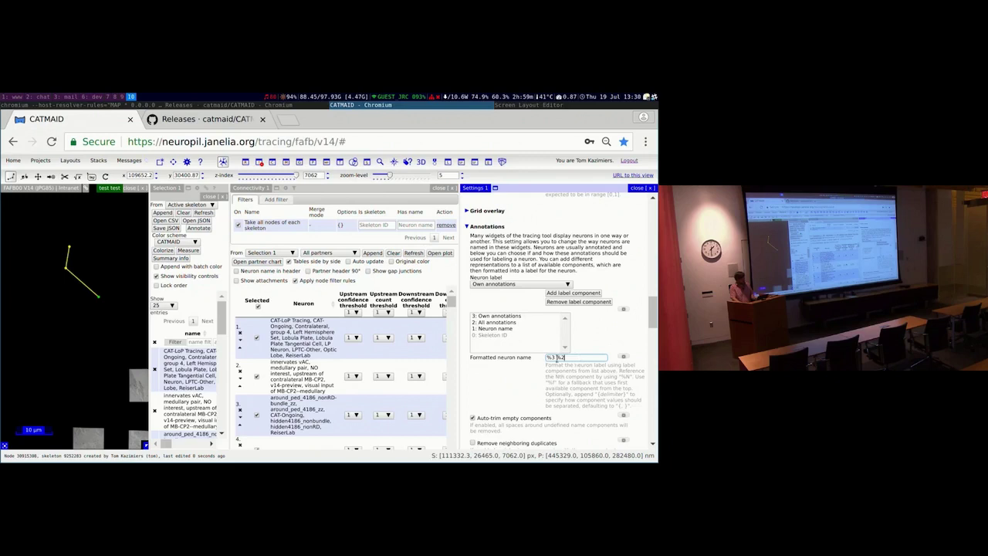
left_click_drag(564, 357, 536, 361)
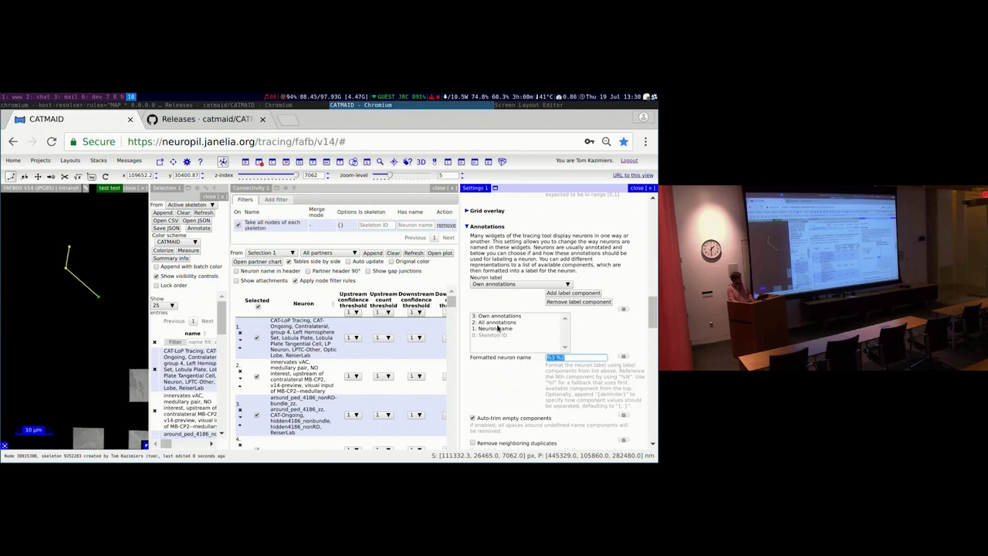
left_click(572, 357)
Toggle Remove neighboring duplicates off and on, comparing 'test test' with 'test', then return to the release notes
left_click(499, 445)
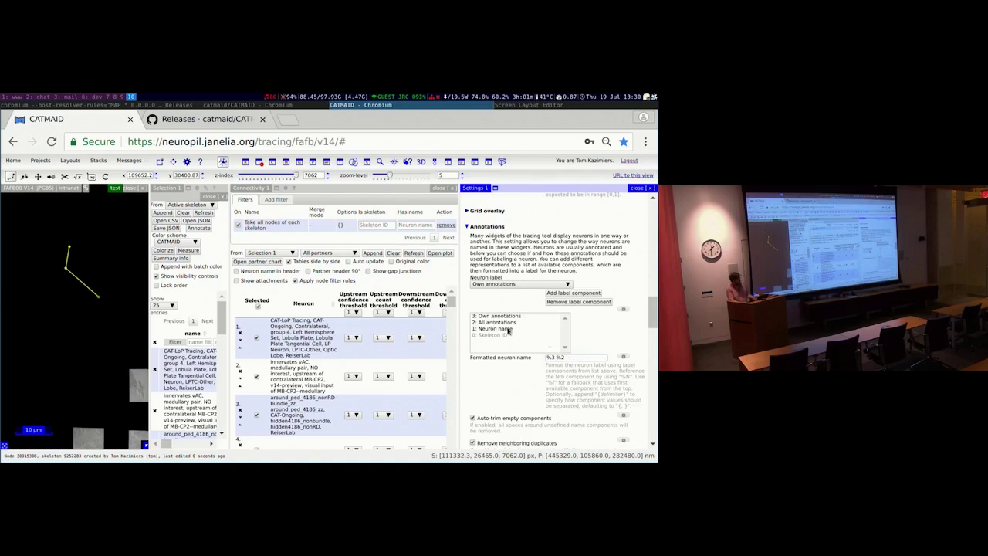
left_click(574, 358)
left_click(496, 444)
left_click(496, 444)
left_click(207, 119)
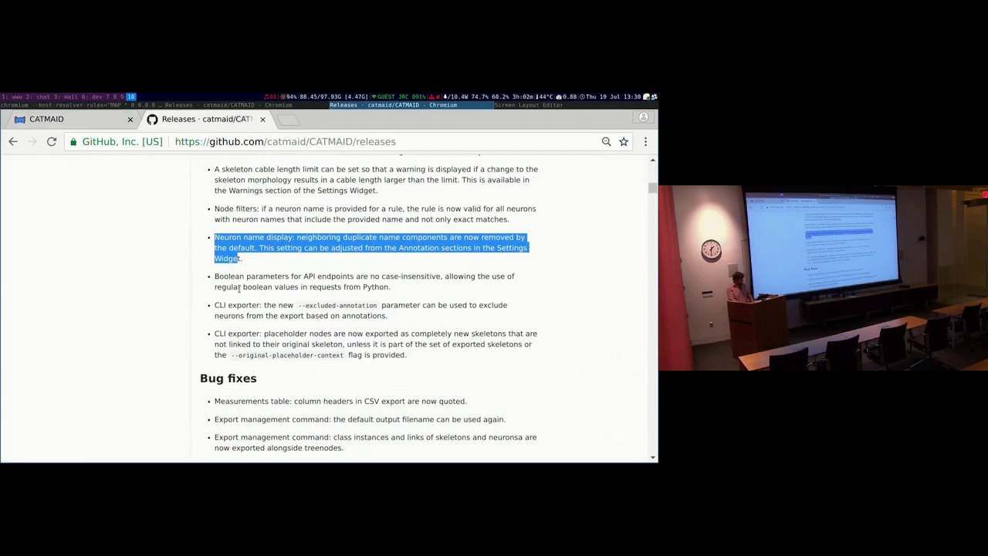
left_click_drag(213, 279, 440, 374)
left_click(441, 373)
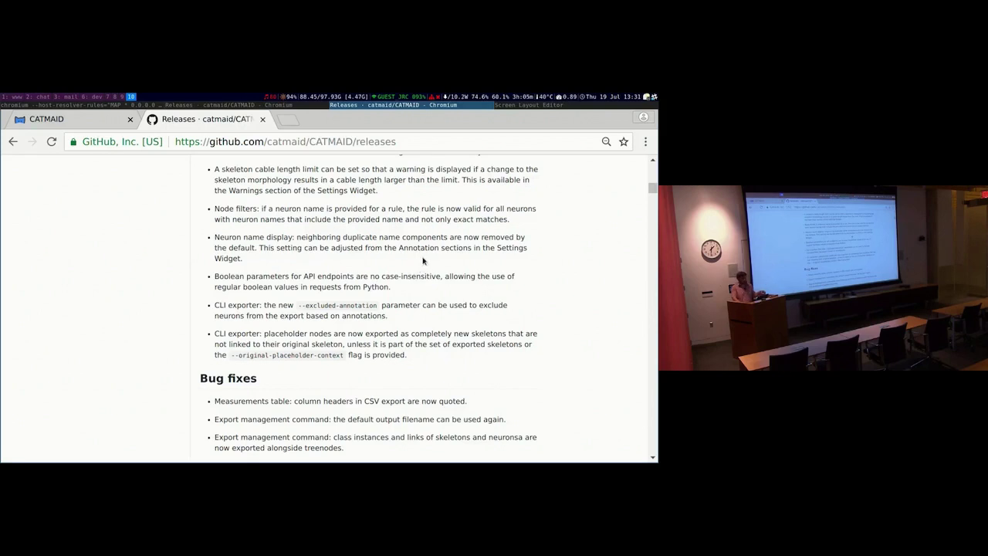
scroll(427, 266, "down", 1)
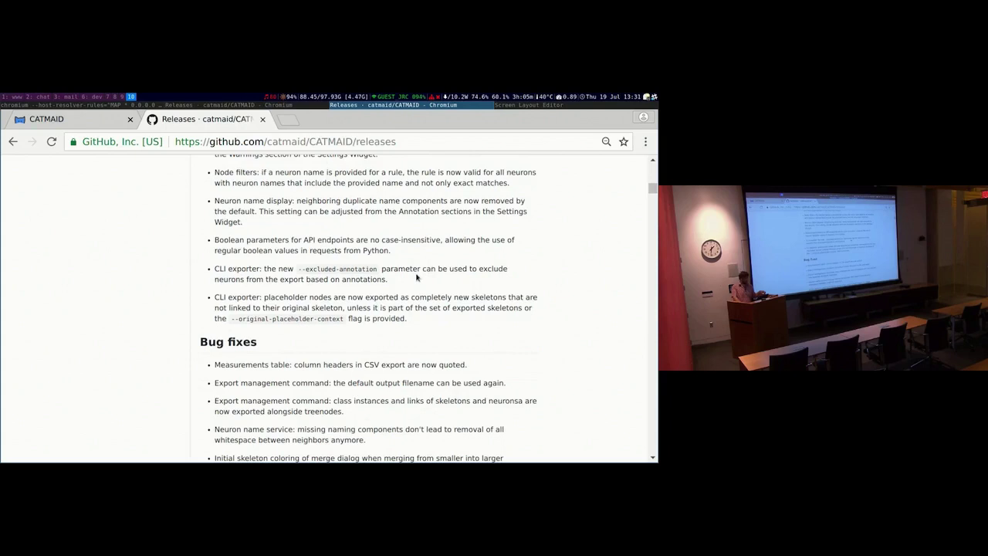
left_click_drag(216, 269, 422, 322)
left_click(423, 324)
scroll(438, 308, "down", 4)
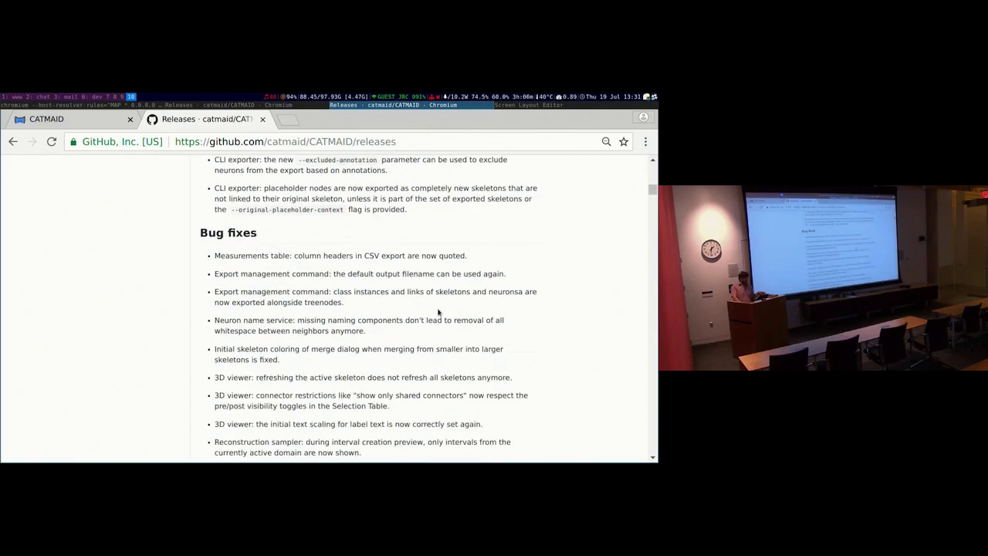
scroll(438, 309, "up", 6)
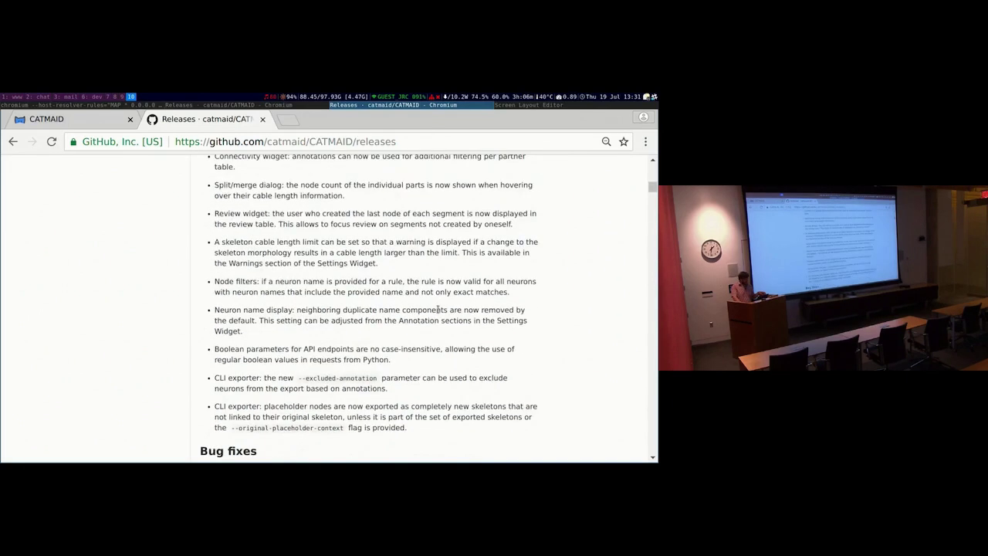
scroll(438, 309, "down", 2)
scroll(438, 309, "down", 6)
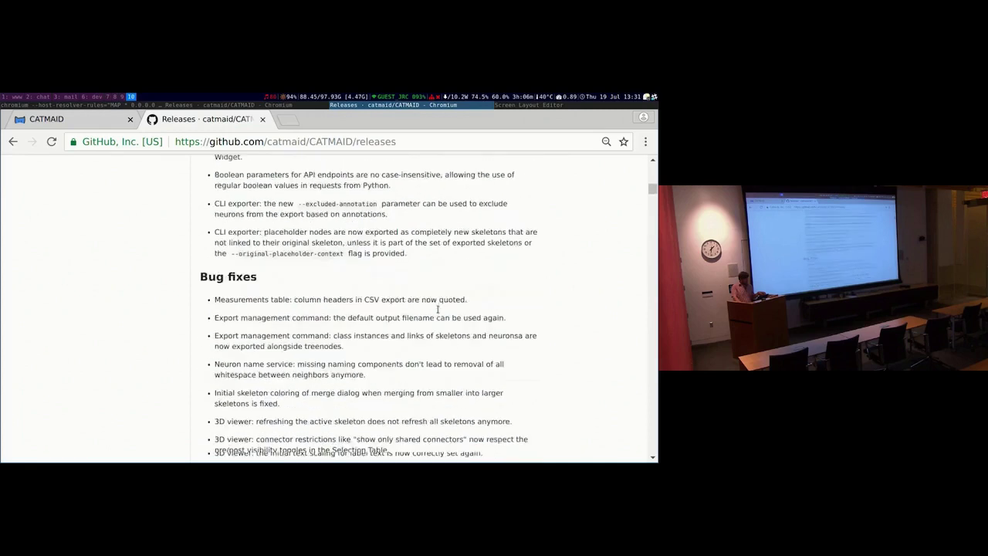
scroll(438, 309, "up", 6)
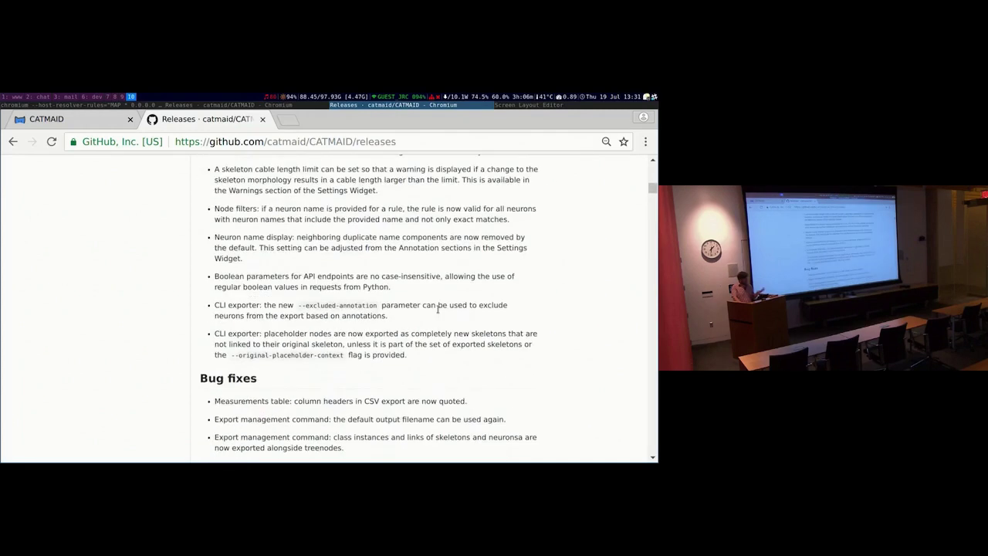
scroll(437, 308, "up", 2)
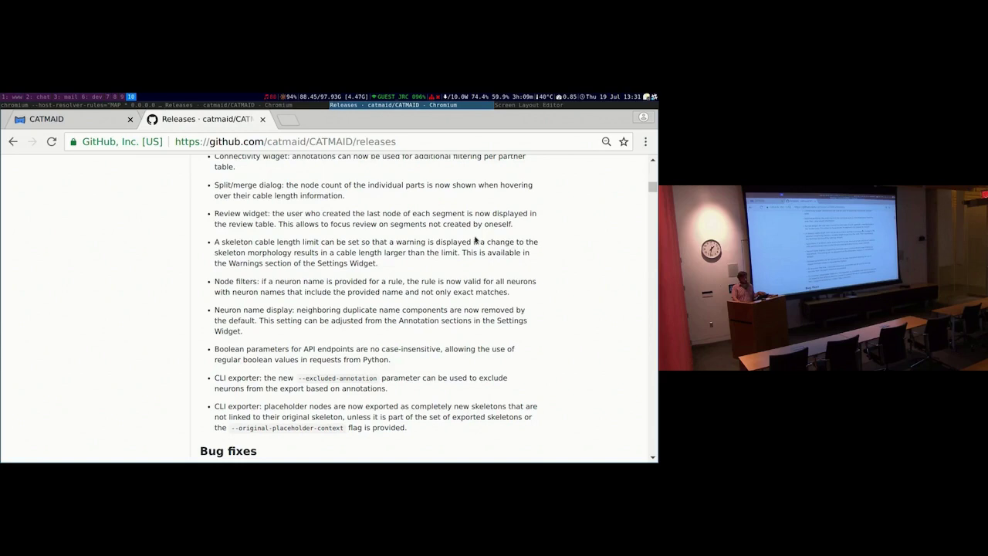
Back in CATMAID, close the Settings and Connectivity panels and drag a skeleton end node up and right
left_click(93, 119)
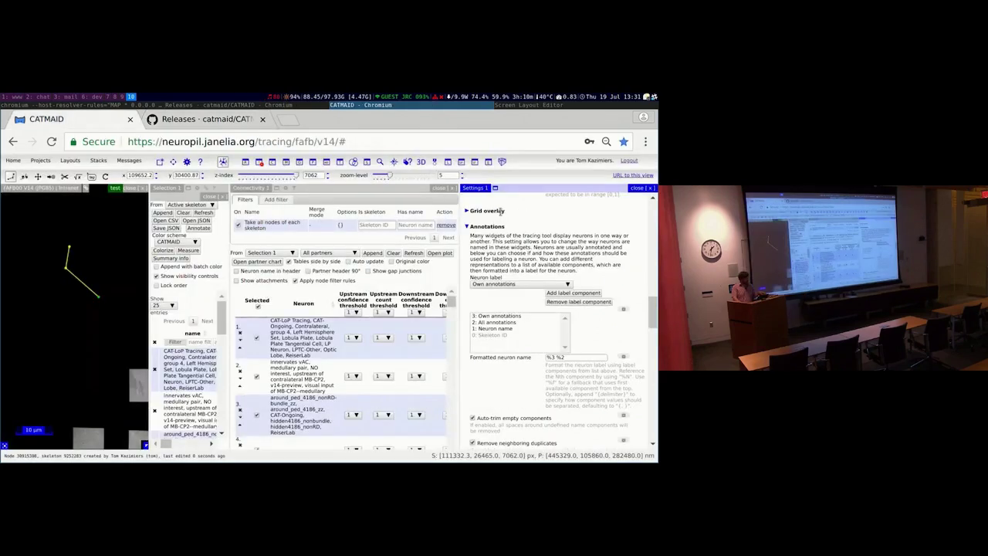
left_click(639, 189)
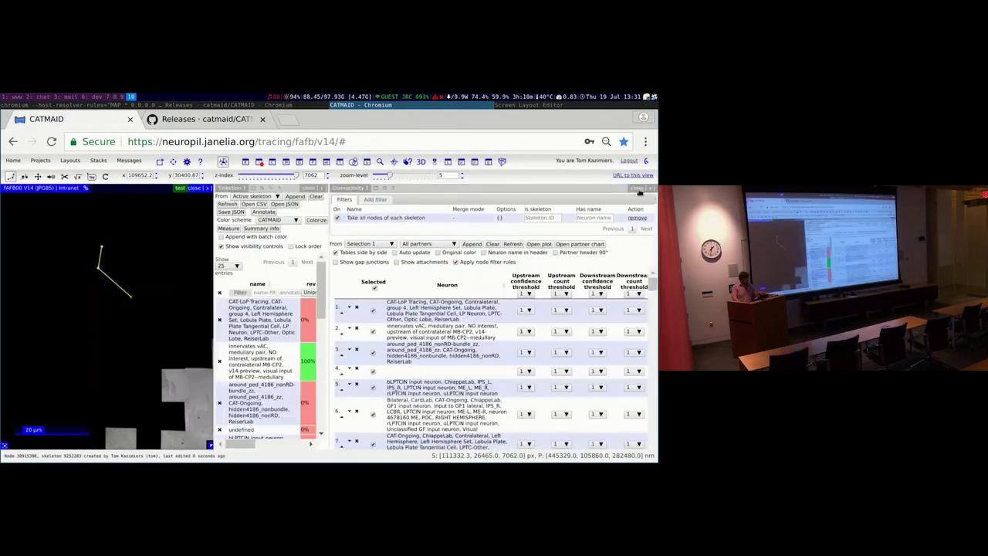
left_click(645, 189)
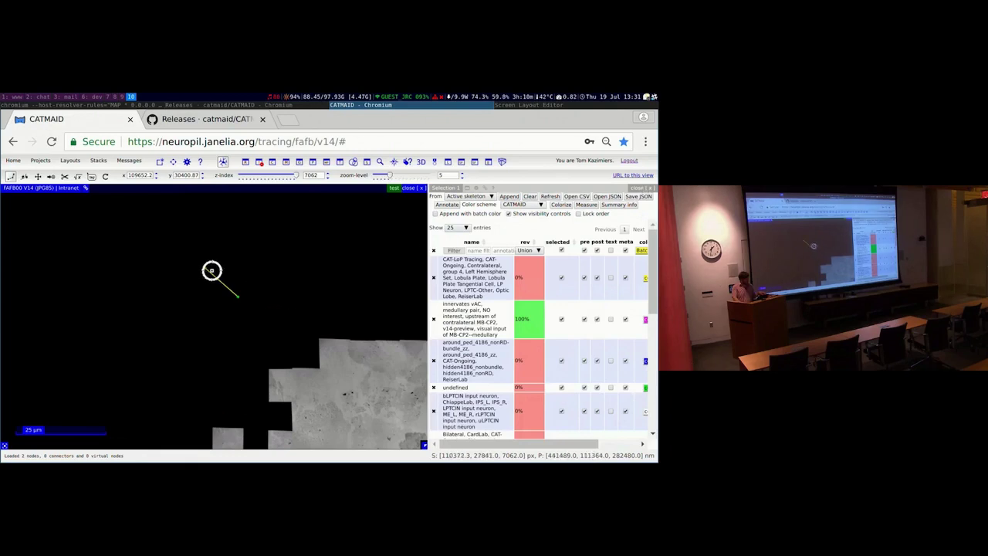
left_click_drag(211, 270, 259, 240)
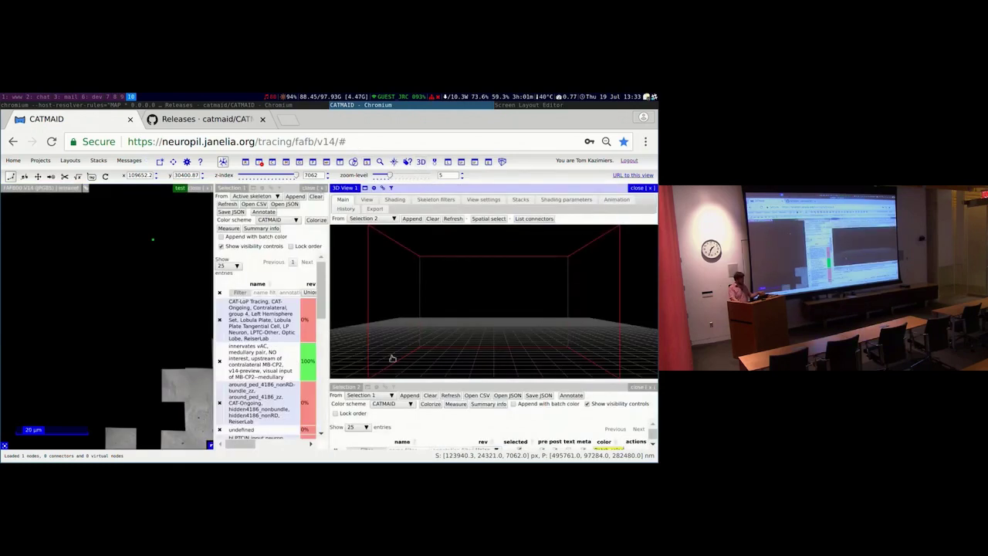
Load Selection 2's skeletons into the 3D View, close Selection 1, and zoom and rotate the view
left_click(408, 396)
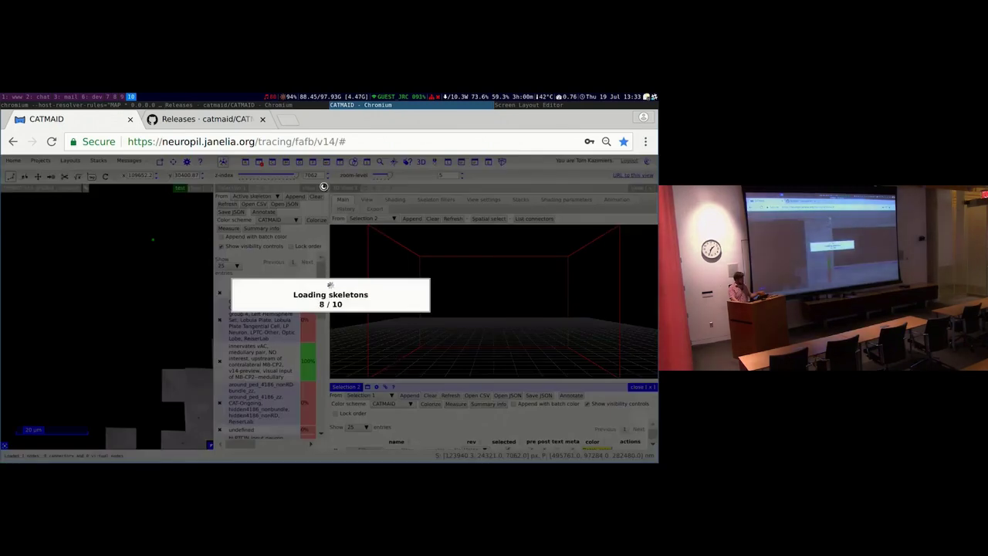
left_click(324, 187)
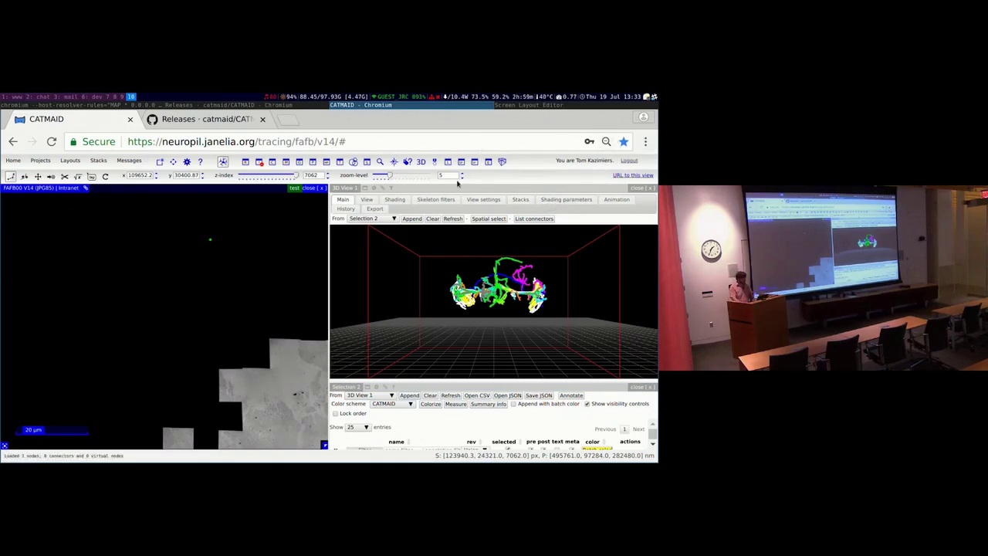
scroll(451, 177, "down", 5)
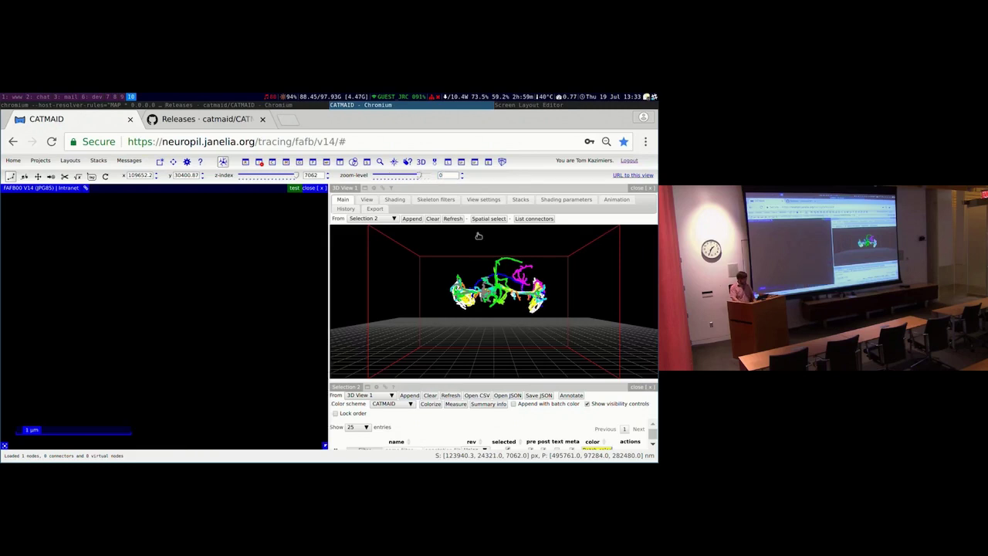
scroll(501, 274, "up", 10)
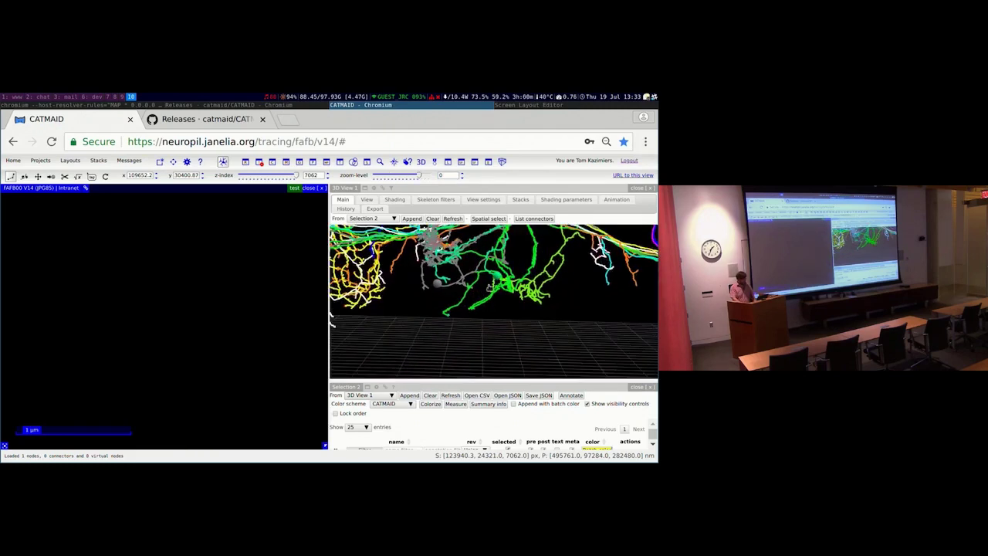
left_click_drag(490, 288, 419, 293)
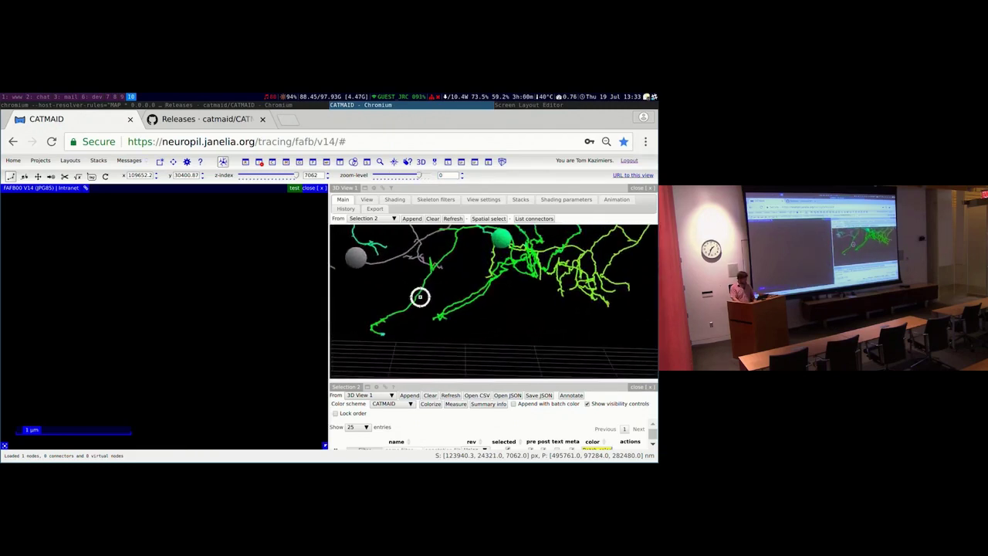
Pick skeleton nodes in the 3D View to centre the image stack on them
left_click(415, 299)
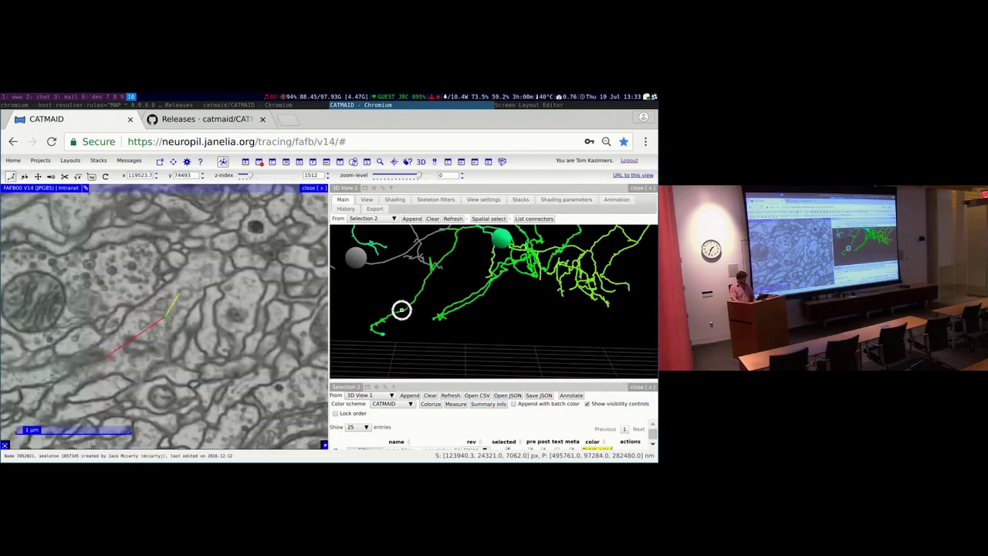
left_click(402, 310)
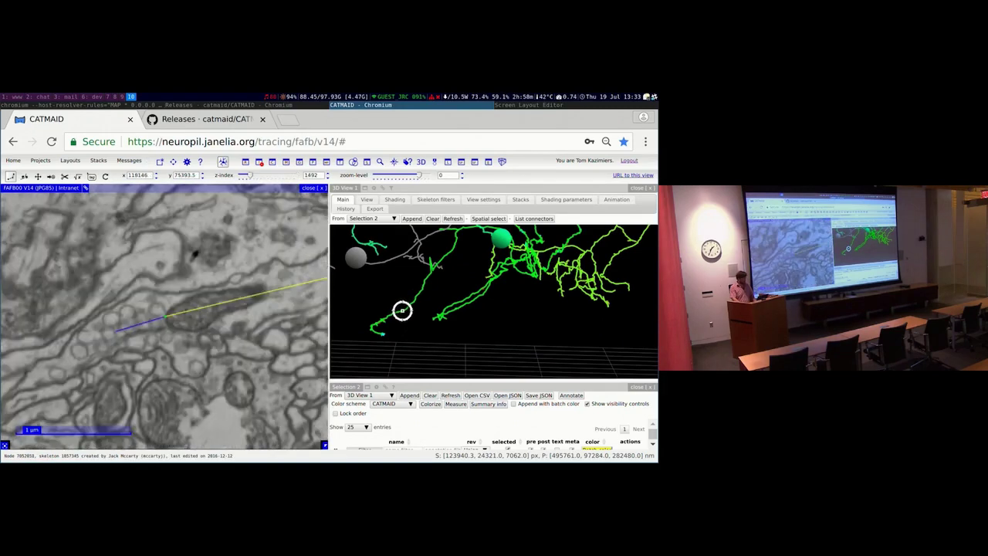
left_click(423, 287)
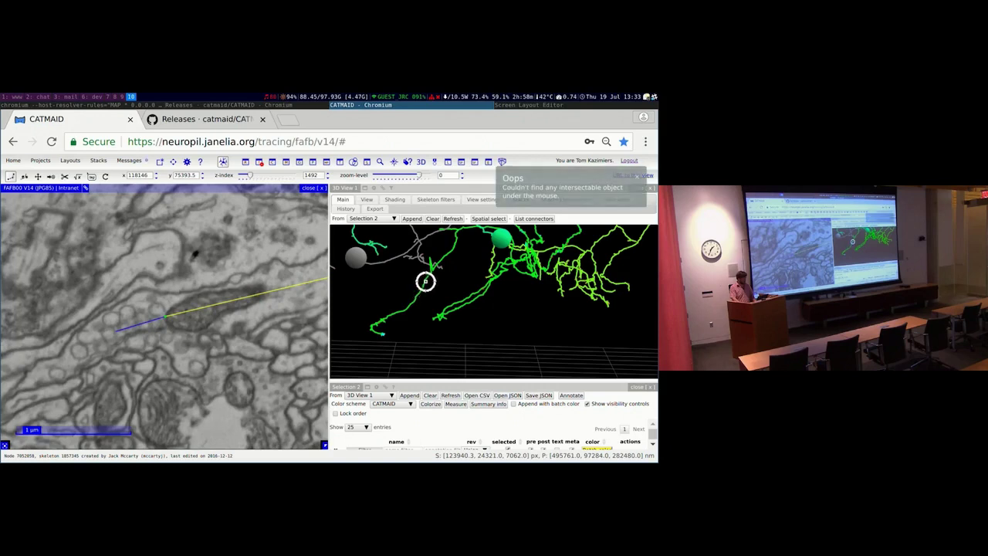
left_click(426, 281)
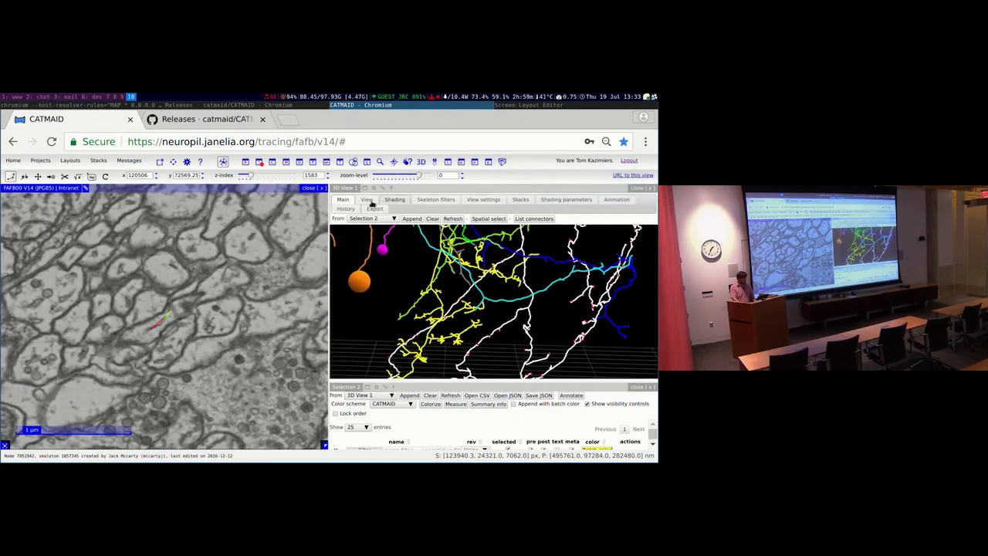
left_click(429, 200)
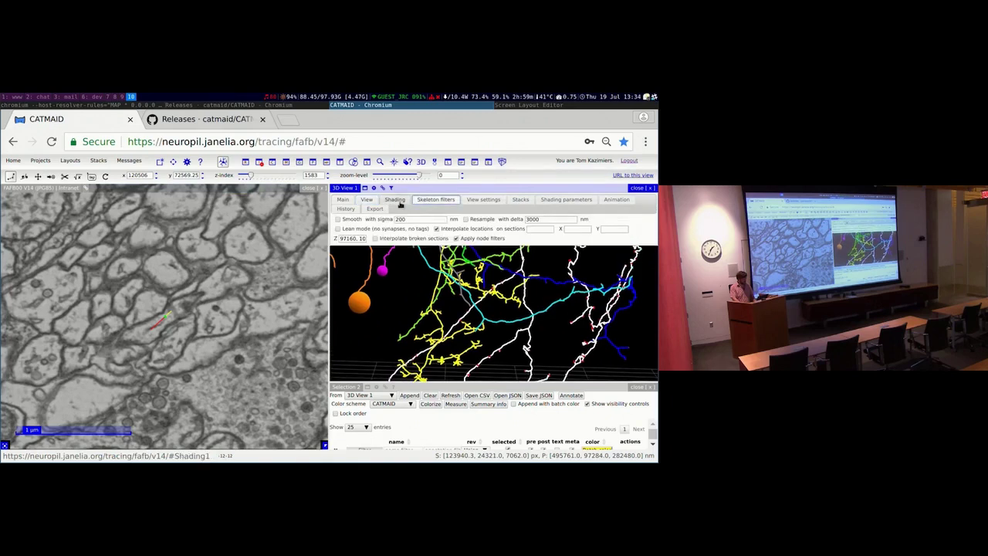
Add the AL_L volume to the 3D view from View settings and rotate the scene
left_click(475, 200)
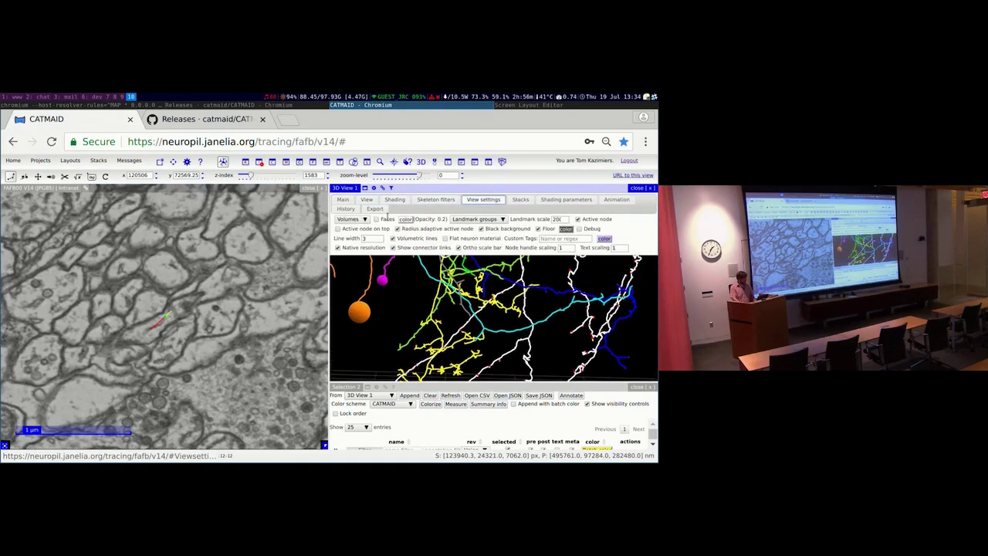
left_click(351, 219)
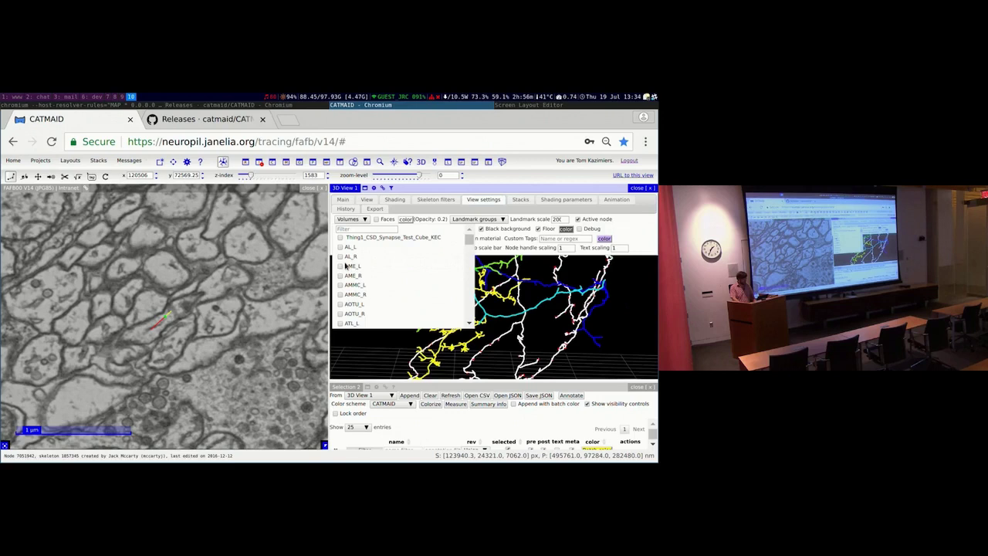
left_click(340, 247)
left_click(353, 222)
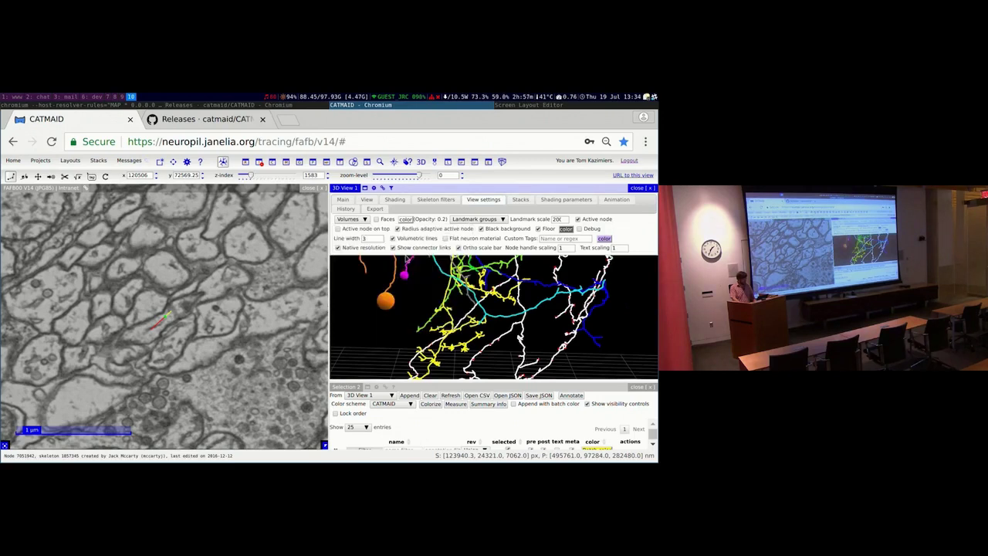
left_click_drag(432, 309, 486, 301)
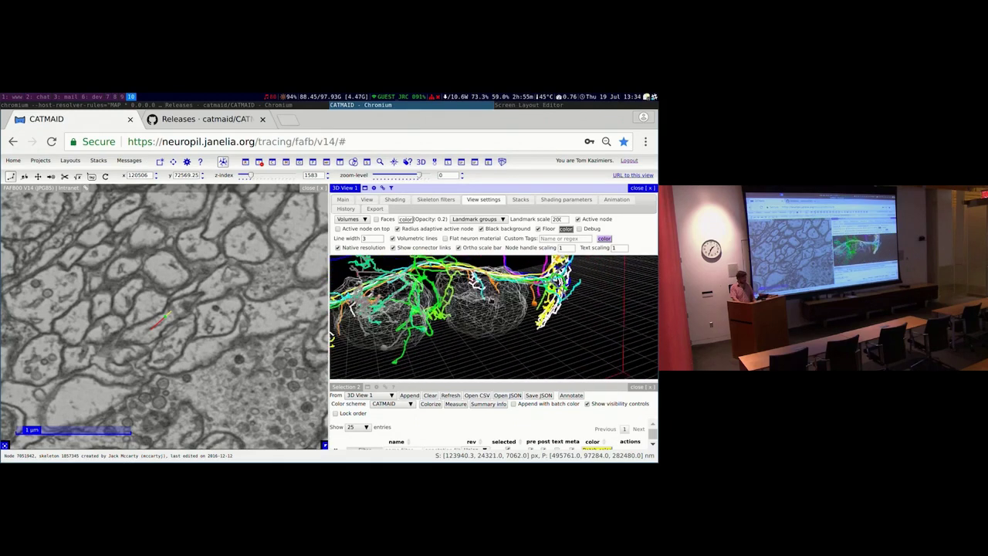
scroll(490, 304, "up", 5)
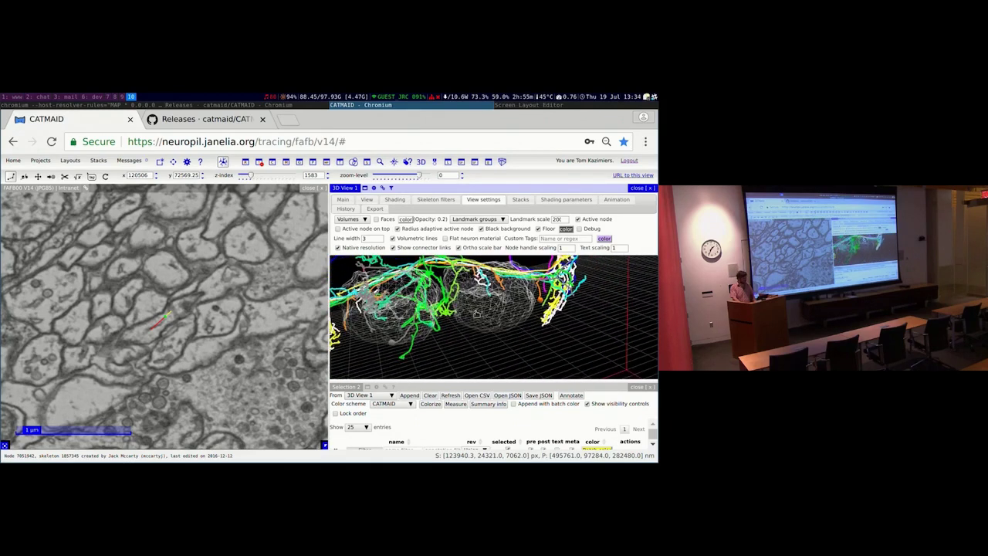
Turn on Faces for AL_L so it renders as a grey shaded mesh
left_click(363, 219)
left_click(371, 245)
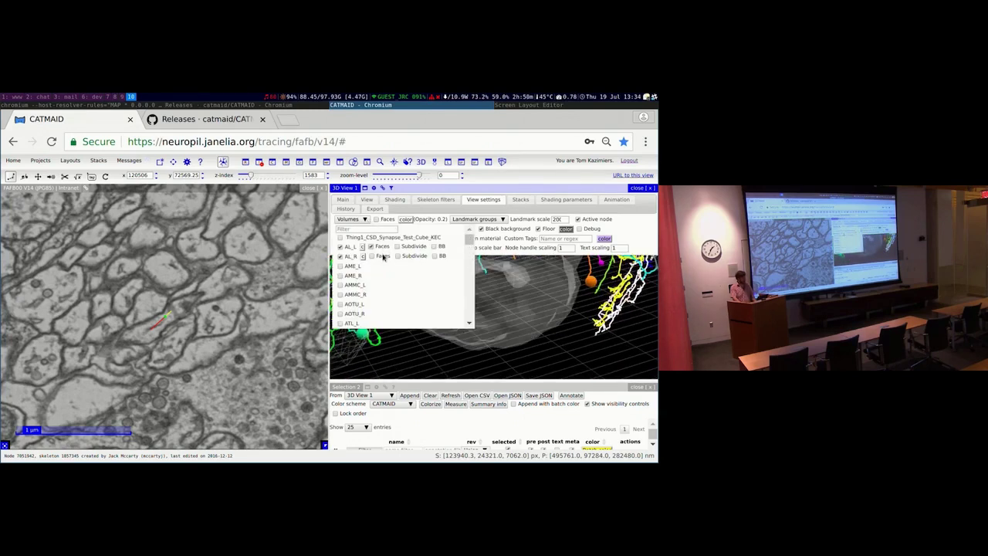
left_click(347, 222)
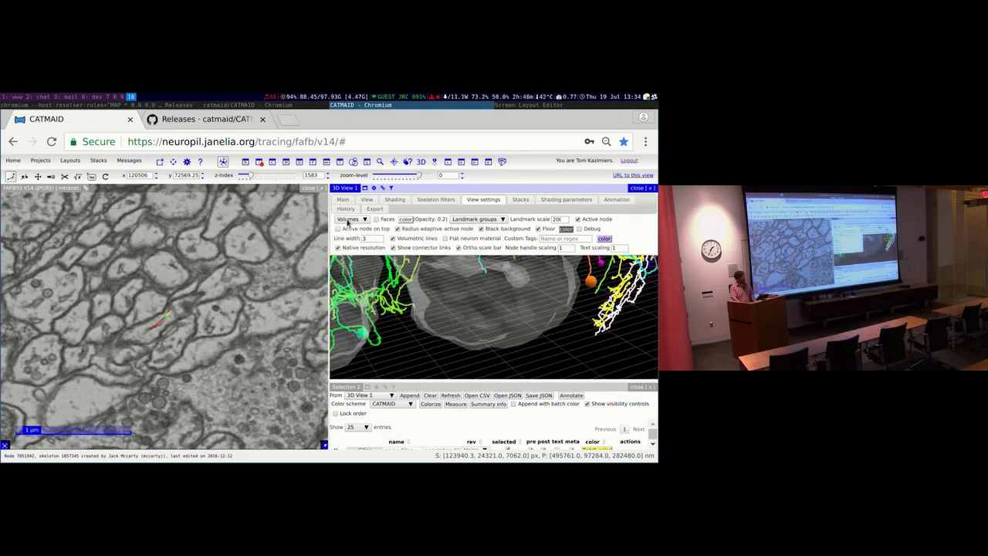
mouse_move(408, 284)
left_mouse_down()
mouse_move(403, 303)
mouse_move(408, 282)
left_mouse_up()
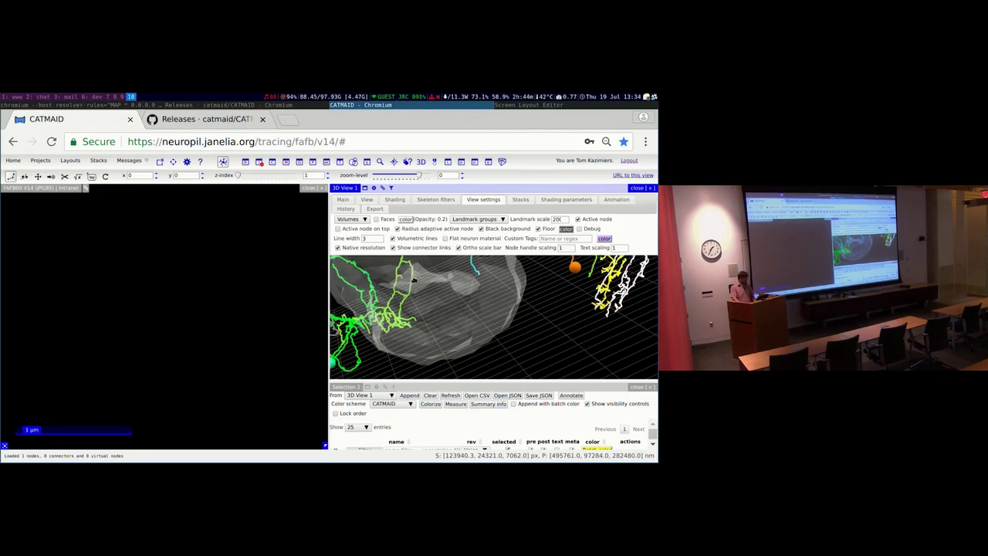
Rotate around the AL_L mesh, then open the Review System widget beside the 3D view
left_click(410, 281)
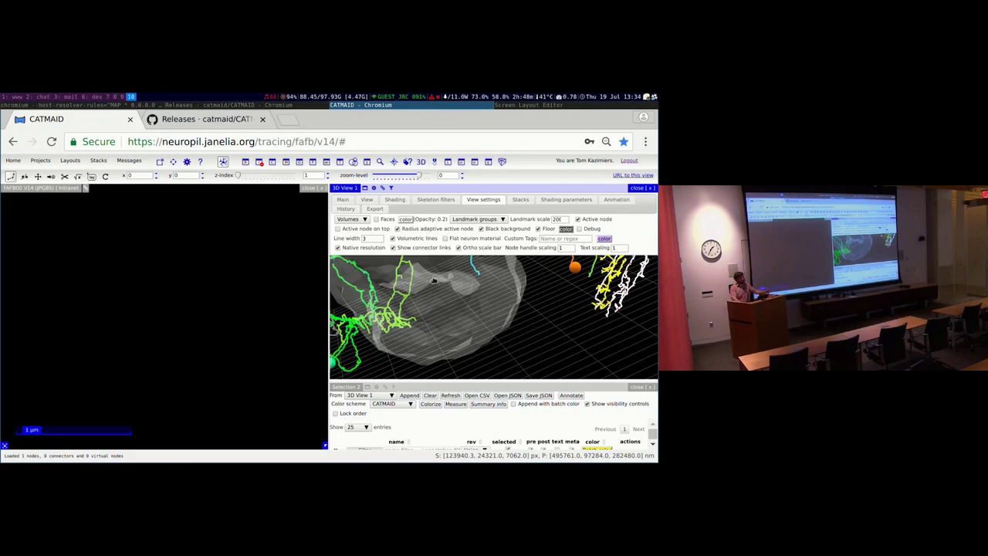
left_click_drag(441, 279, 476, 294)
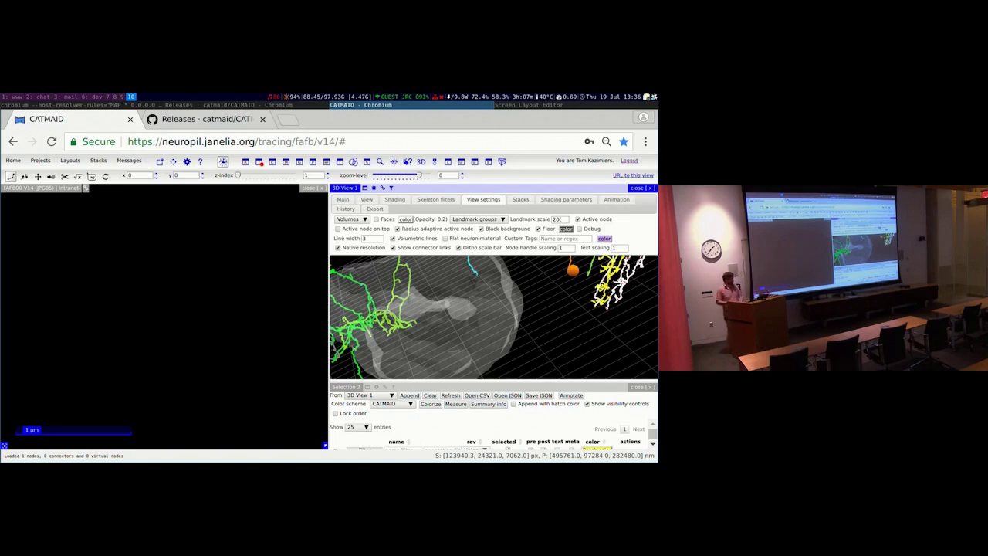
left_click(131, 440)
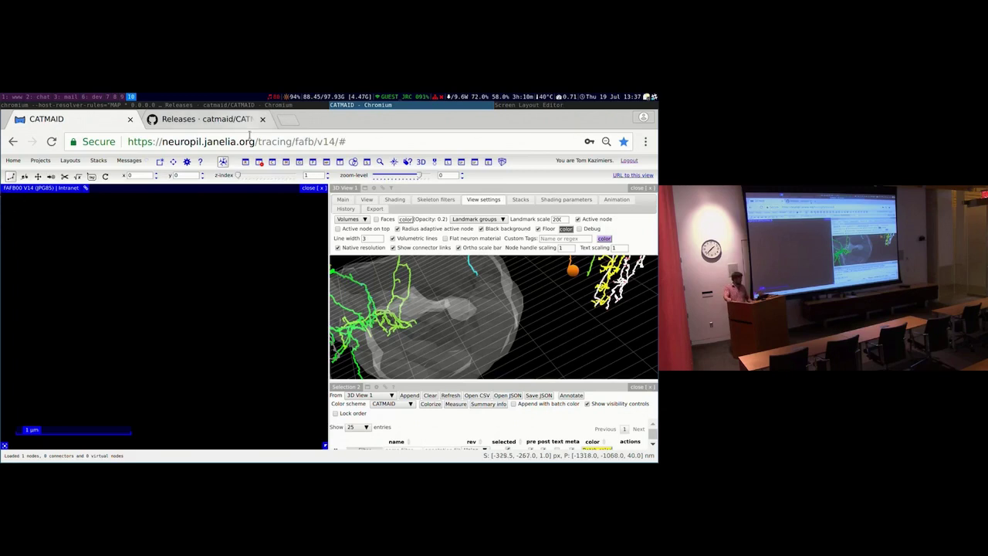
left_click(247, 162)
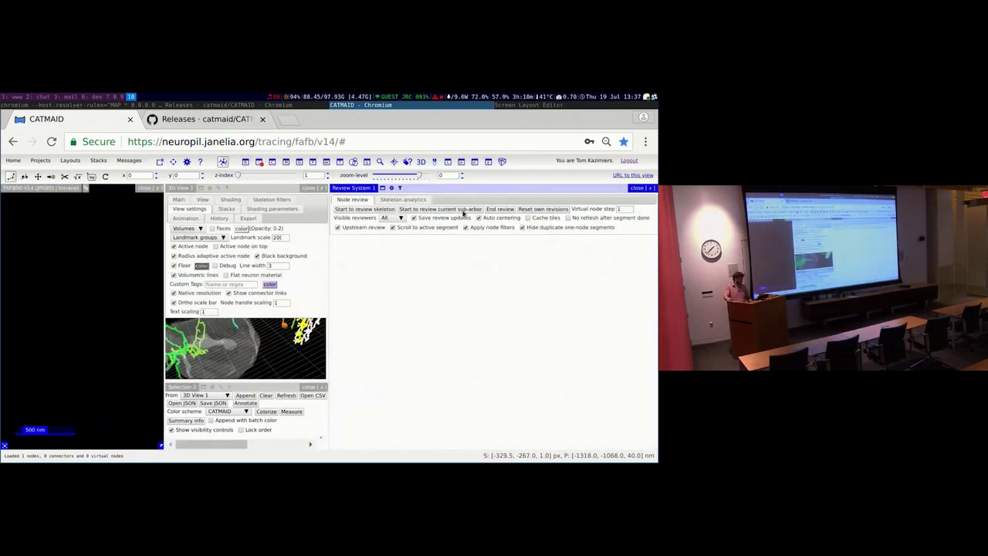
Start reviewing the current skeleton, then close the Review System widget
left_click(377, 212)
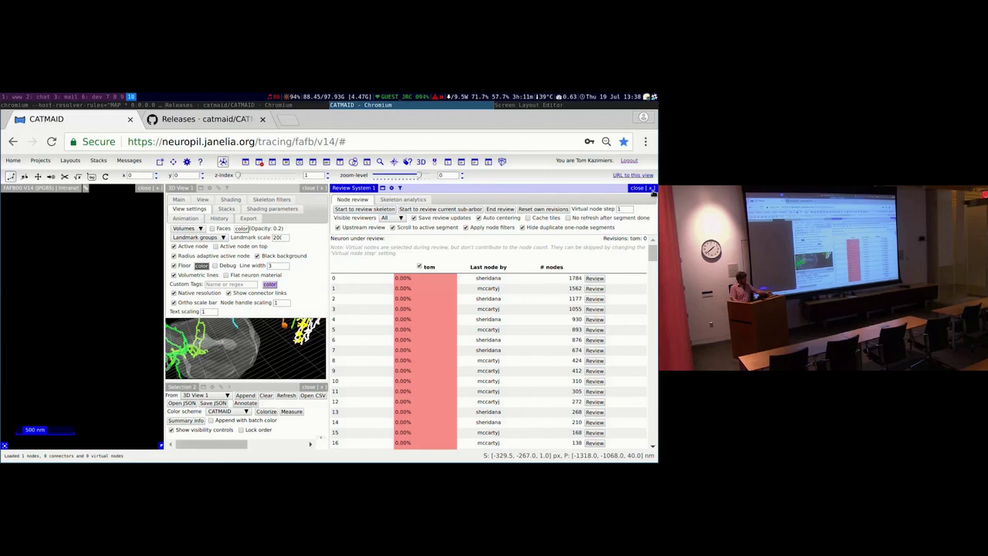
left_click(651, 188)
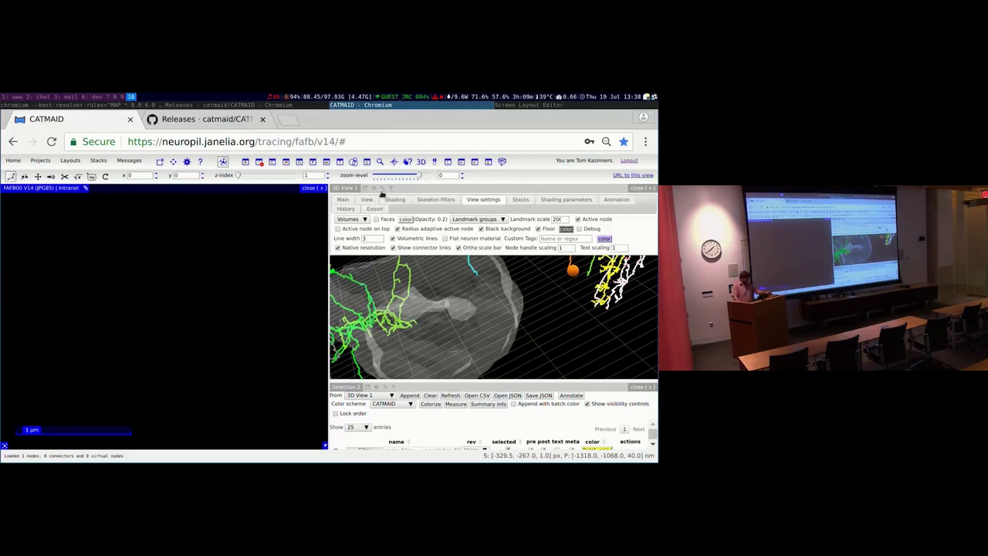
Toggle the AL_L and AL_R volumes in the 3D view, ending with only AL_L shown
left_click(372, 190)
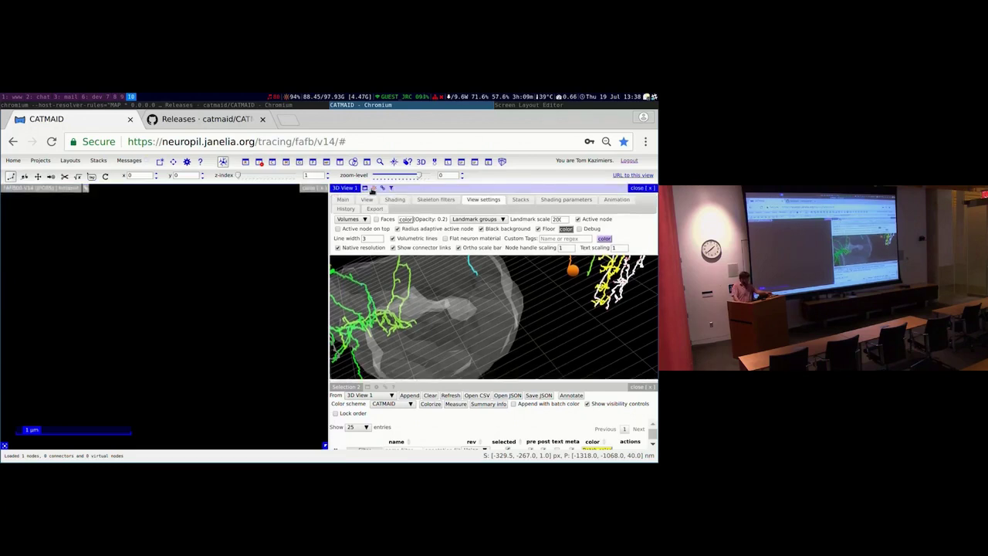
left_click(373, 189)
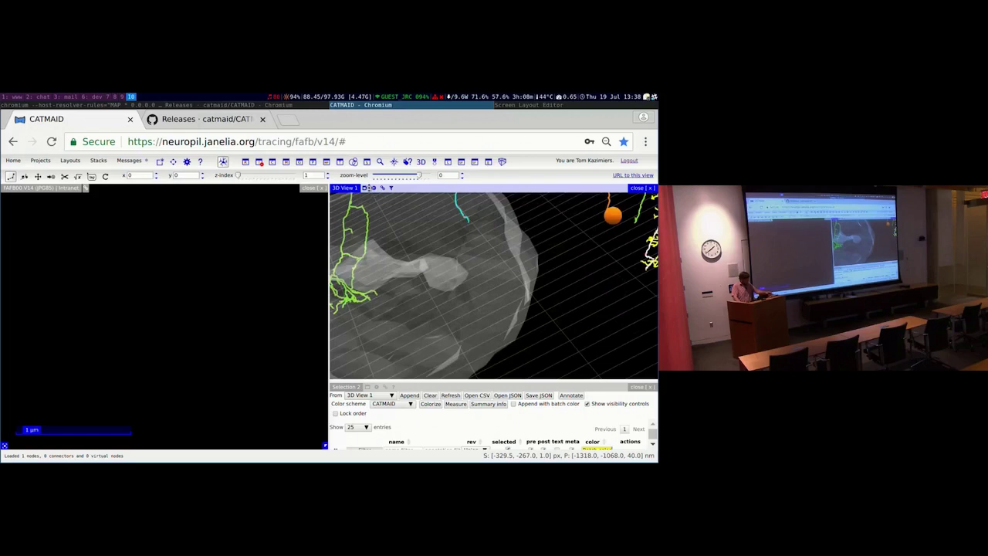
left_click(372, 189)
left_click(372, 189)
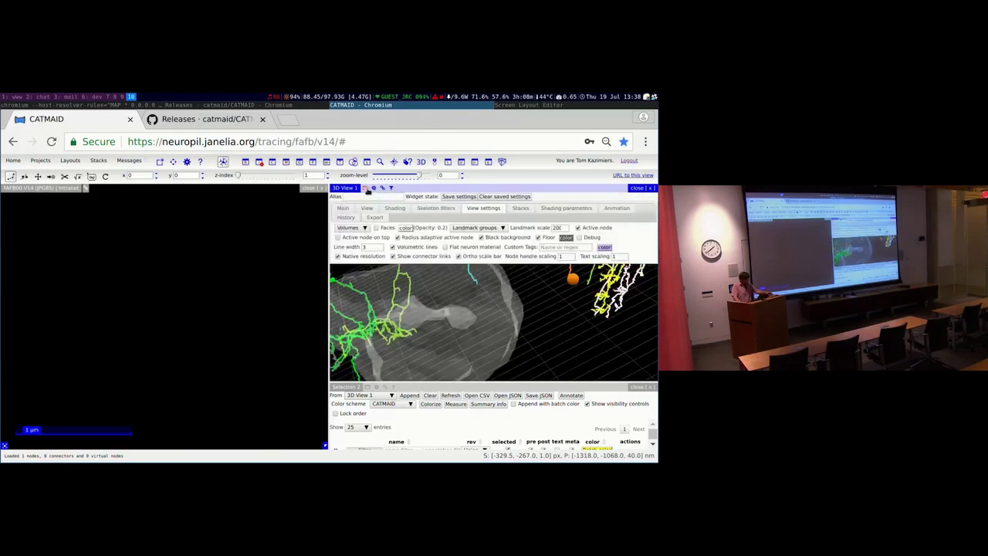
left_click(351, 219)
left_click(342, 247)
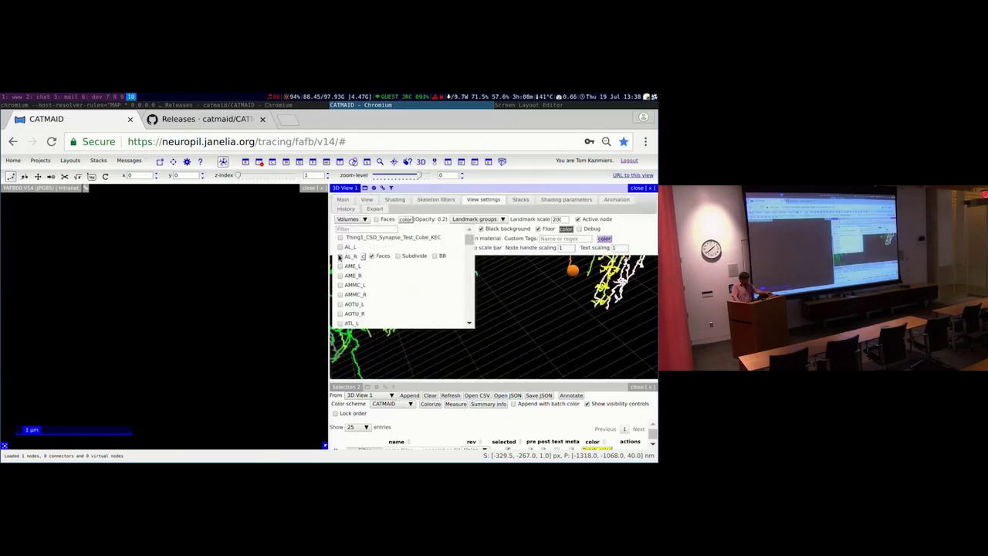
left_click(340, 256)
scroll(370, 287, "down", 5)
scroll(370, 288, "up", 5)
left_click(340, 257)
left_click(342, 246)
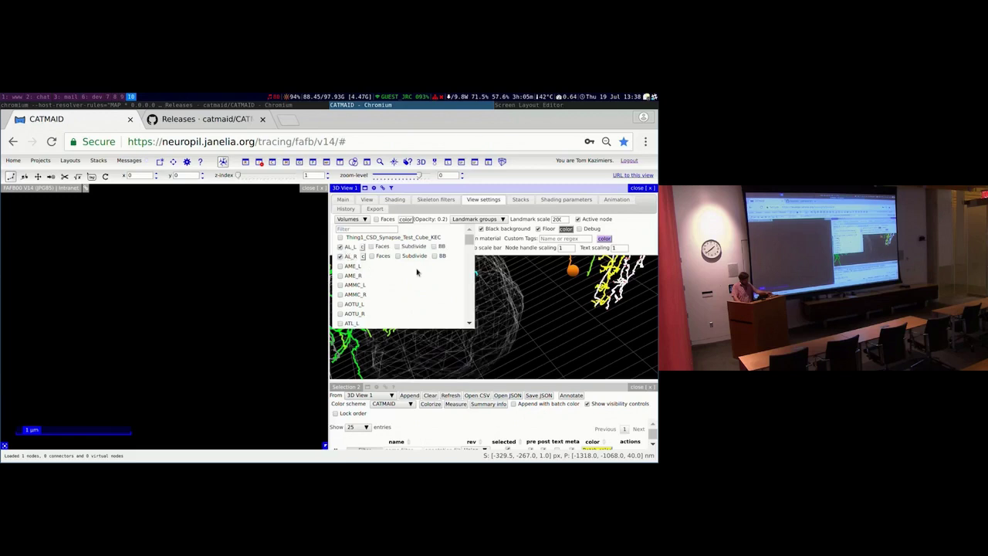
left_click(341, 256)
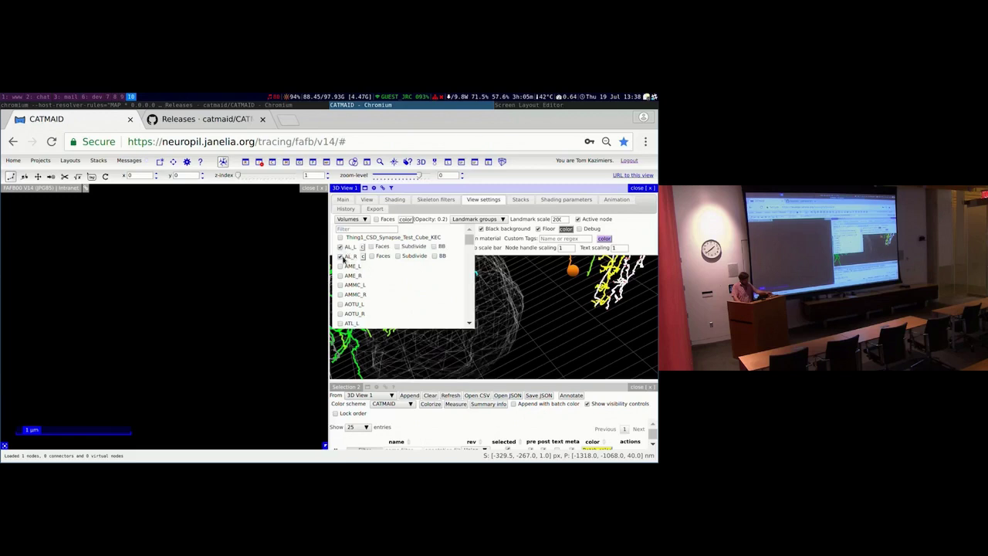
Replace AL_L with the v14.neuropil volume with faces, and dock the 3D view as a left-pane tab
left_click(397, 247)
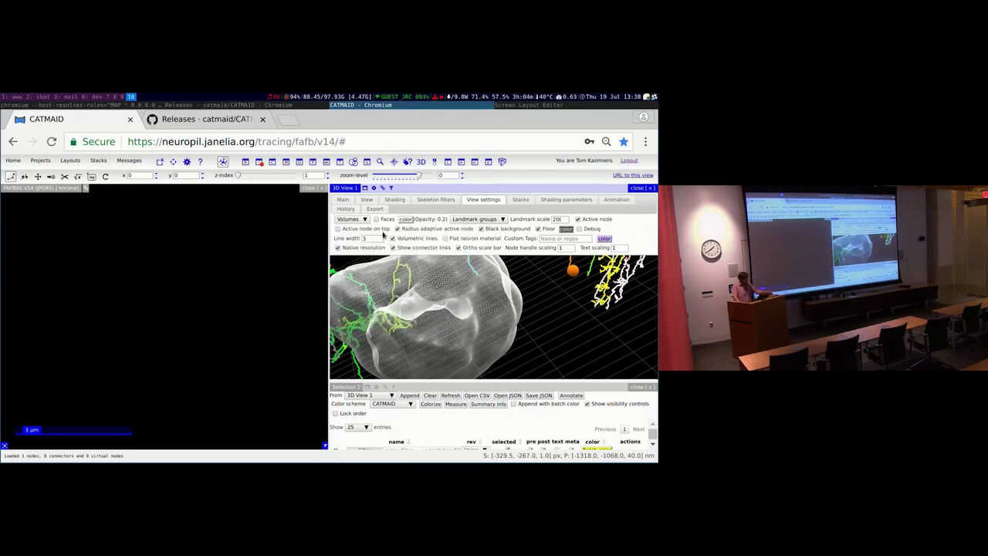
left_click(348, 247)
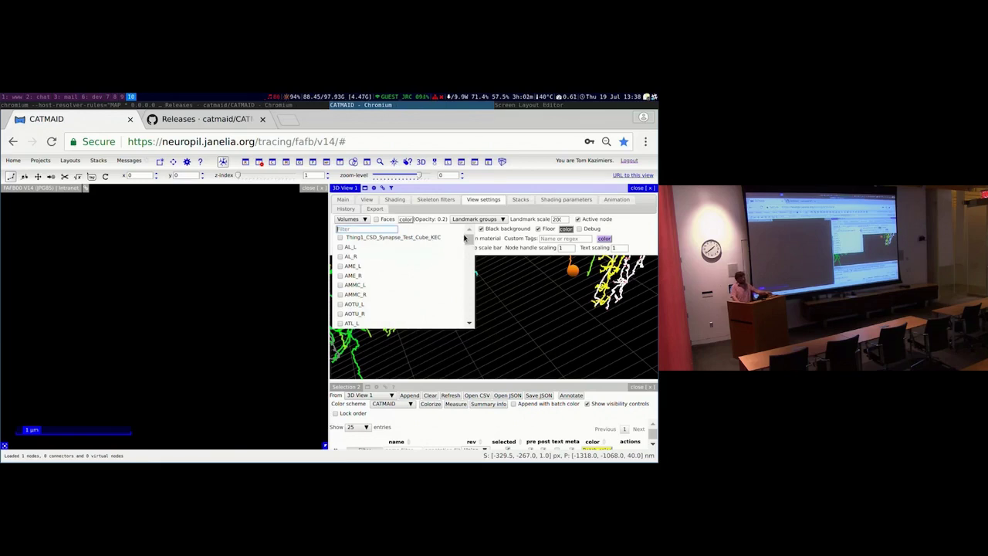
type("neur")
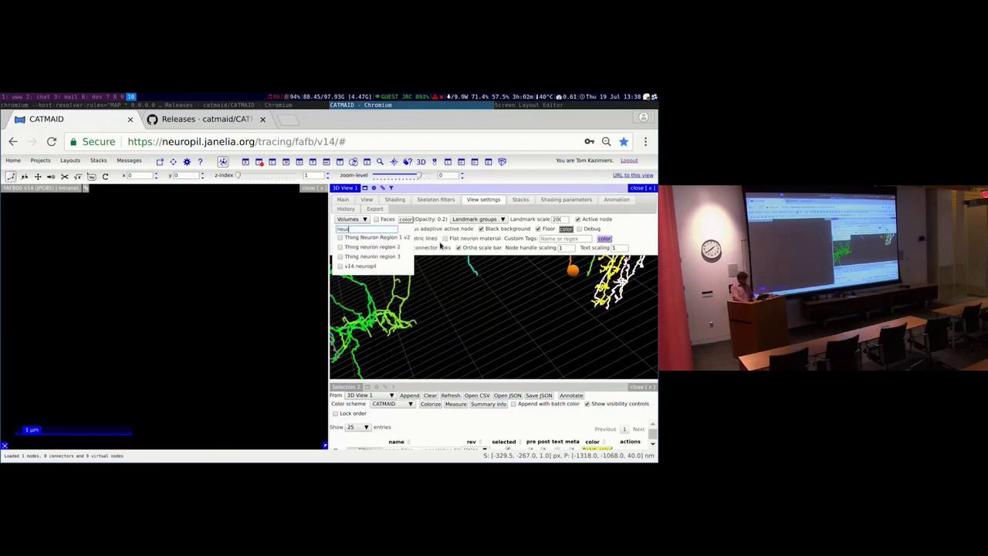
left_click(340, 266)
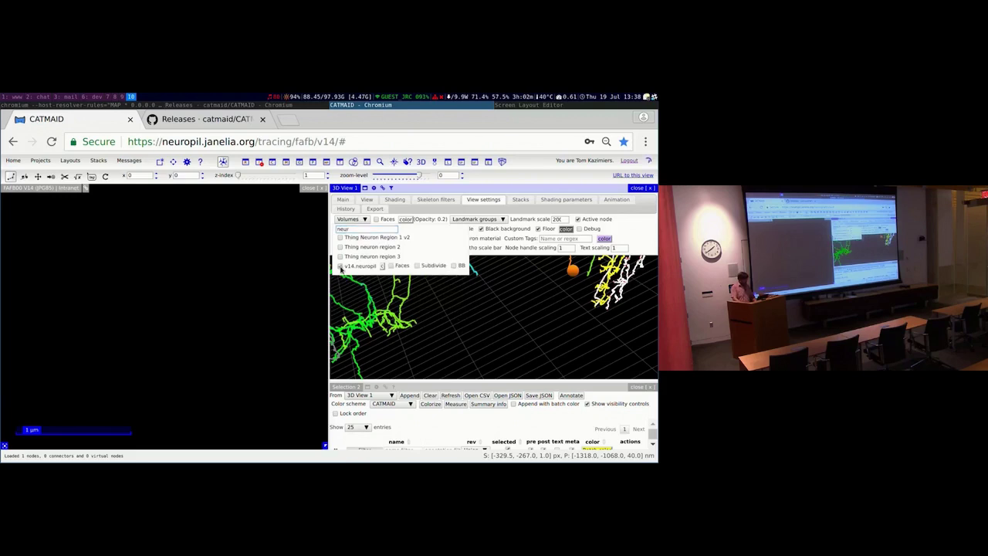
left_click(395, 269)
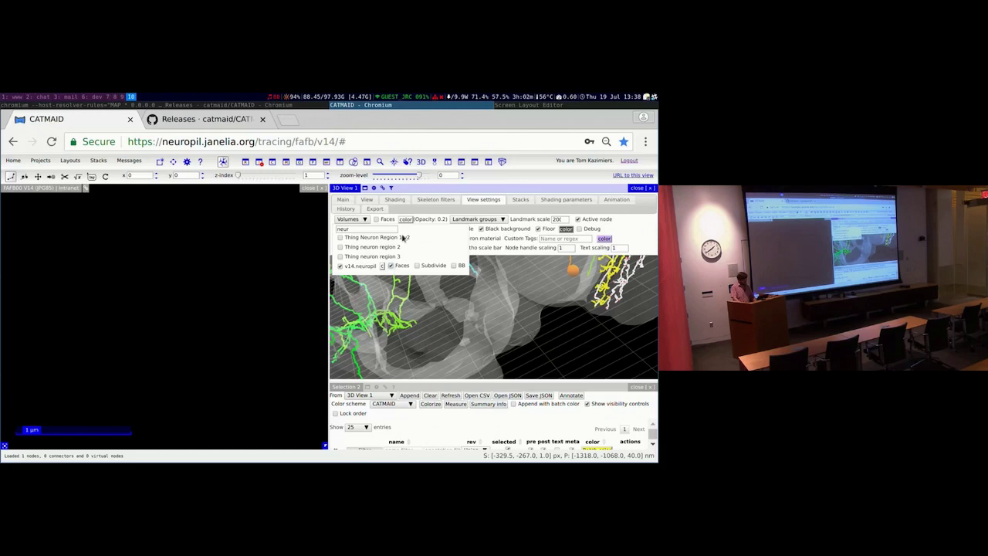
left_click(512, 187)
left_click_drag(513, 186, 188, 314)
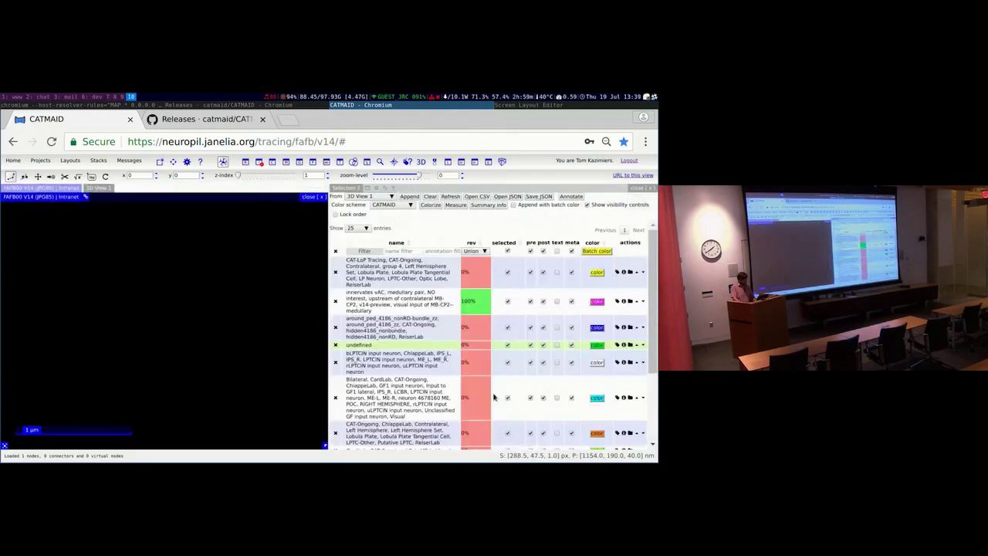
Dock the Selection 2 table behind the 3D View 1 tab and pan the neuropil scene
left_click(99, 187)
left_click(467, 189)
left_click_drag(467, 189, 166, 321)
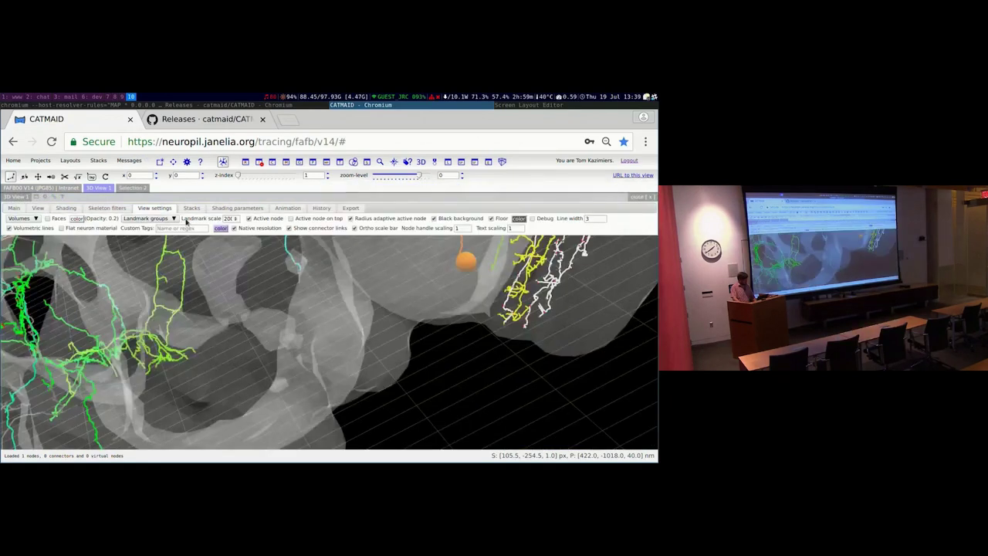
left_click_drag(320, 342, 108, 266)
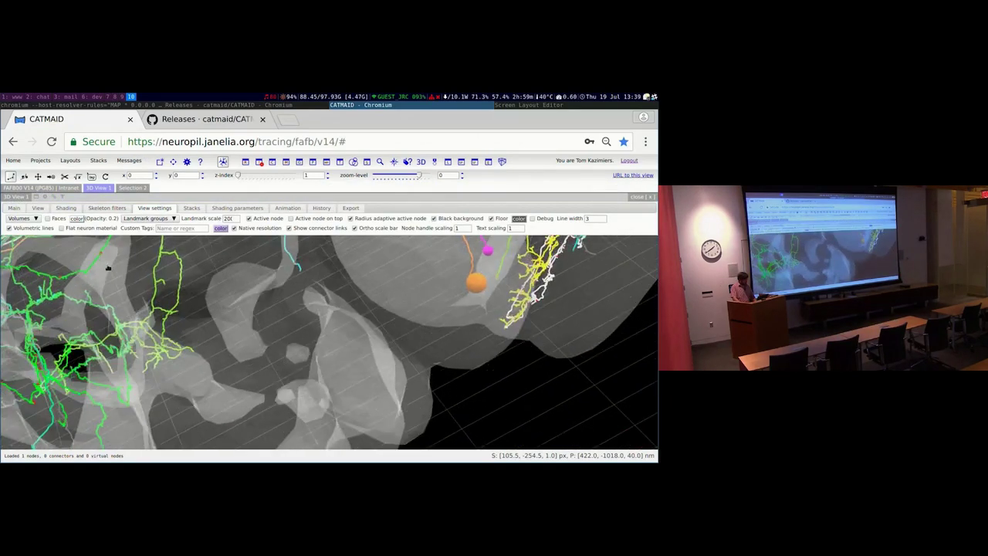
left_click(37, 219)
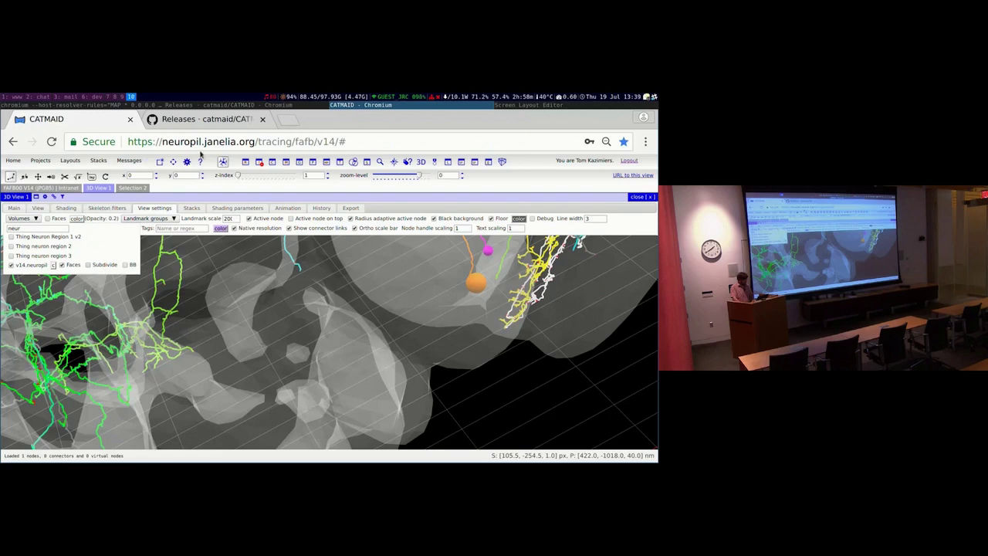
left_click(173, 141)
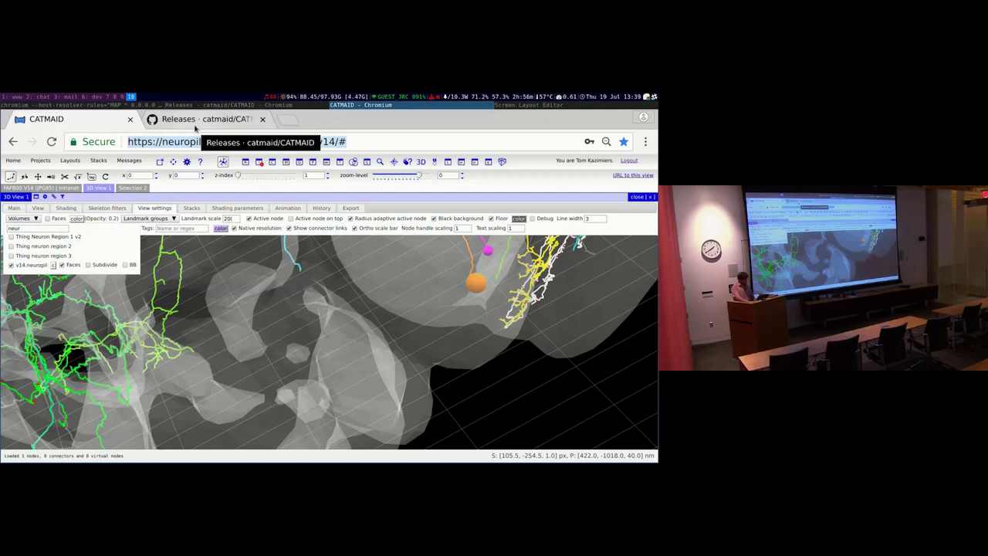
key("ctrl+shift+i")
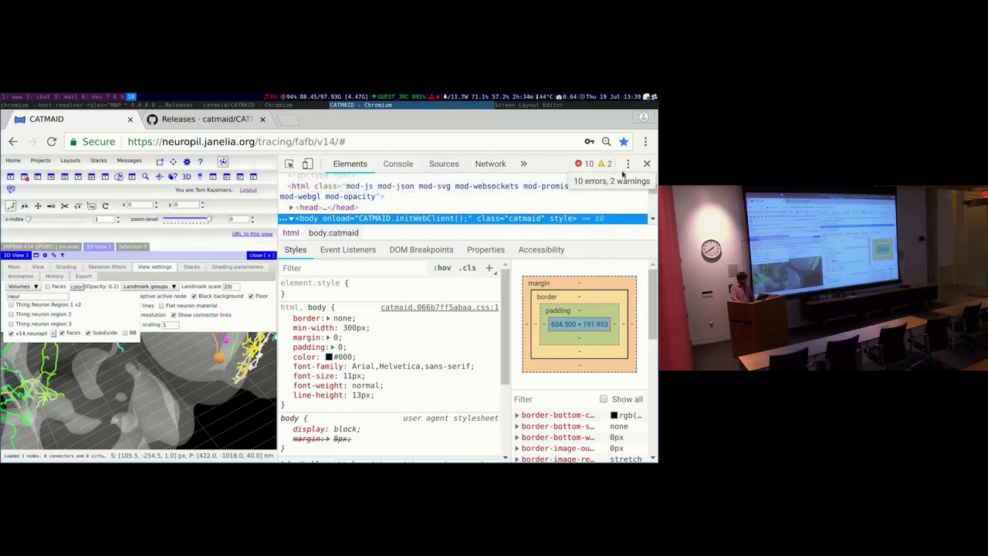
left_click(647, 164)
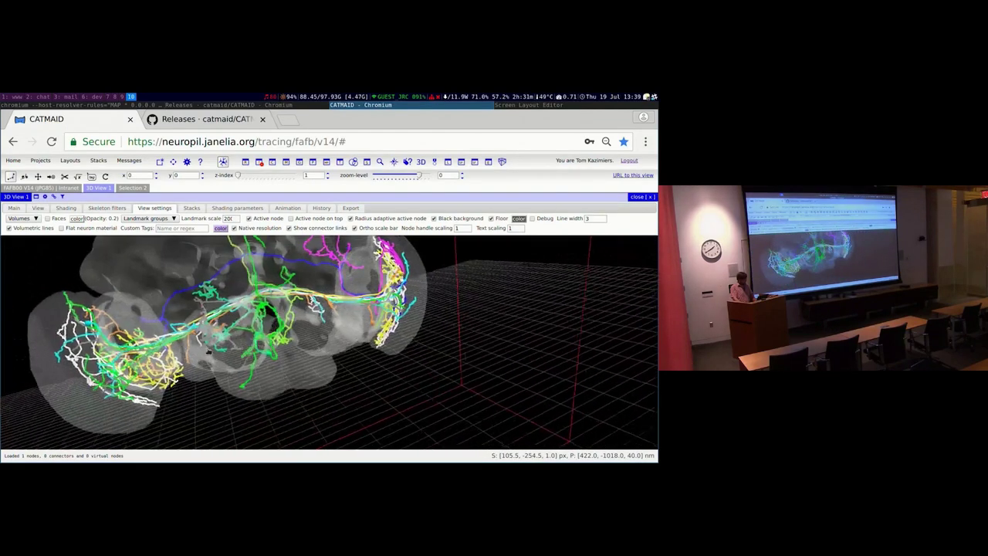
Zoom in and rotate the neuropil scene, visiting the View and View settings tabs
scroll(208, 351, "up", 10)
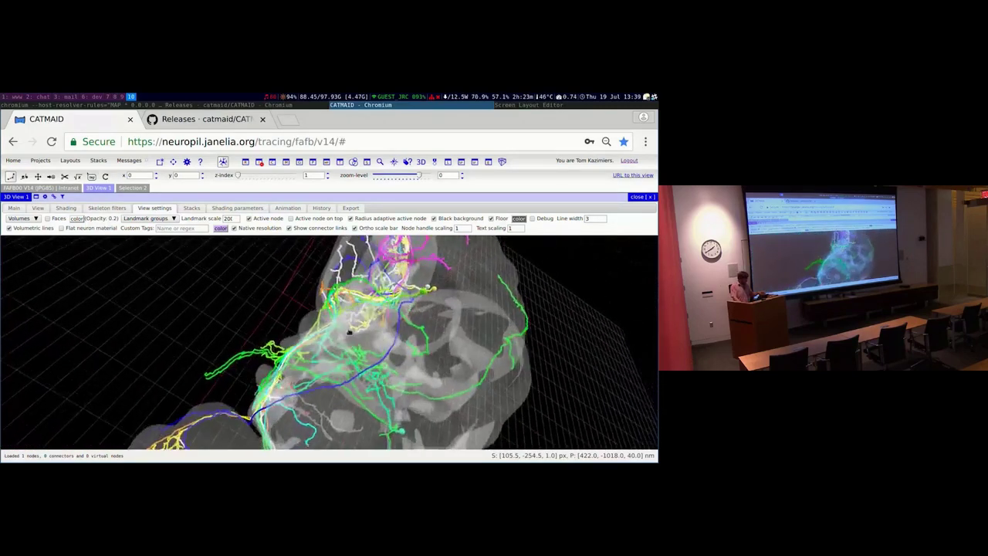
left_click_drag(349, 331, 282, 319)
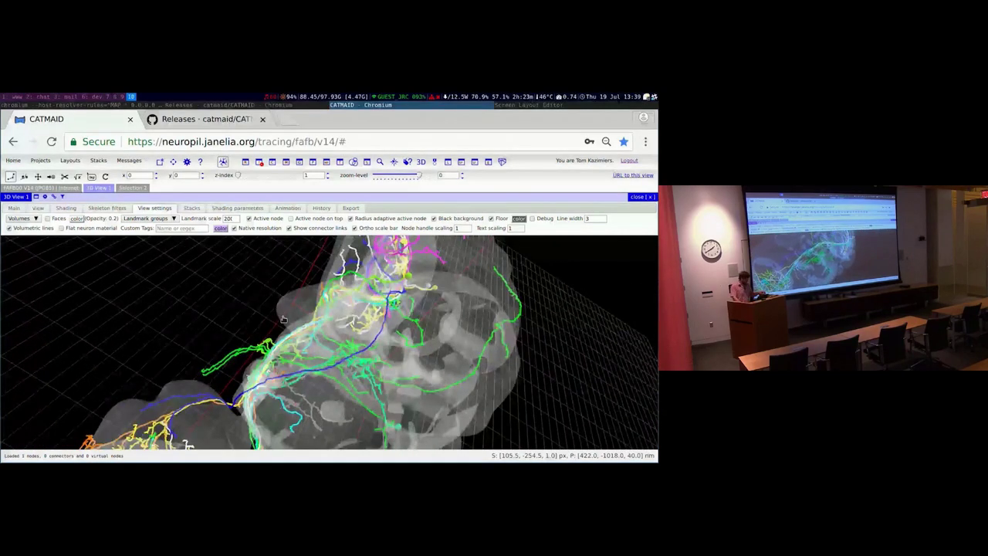
left_click_drag(284, 319, 262, 324)
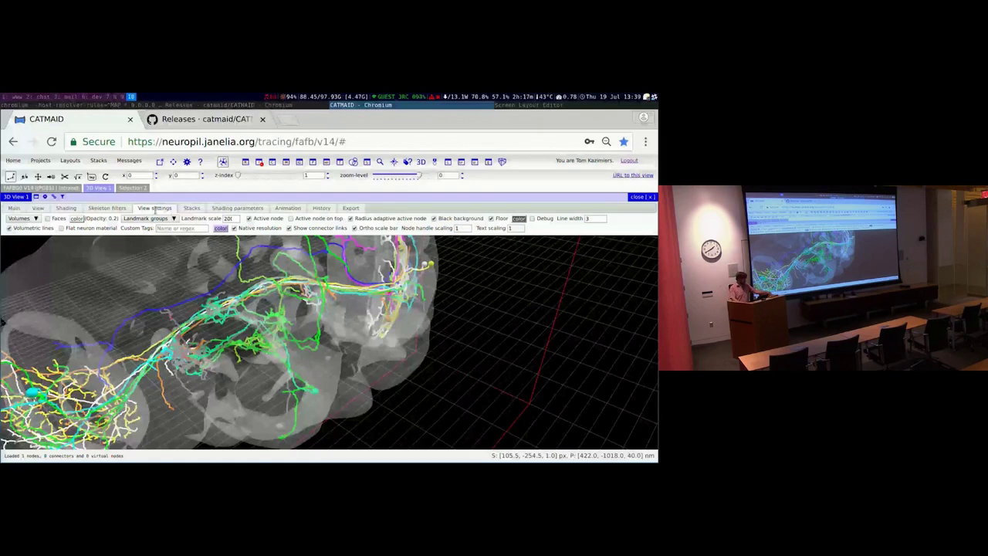
left_click(42, 210)
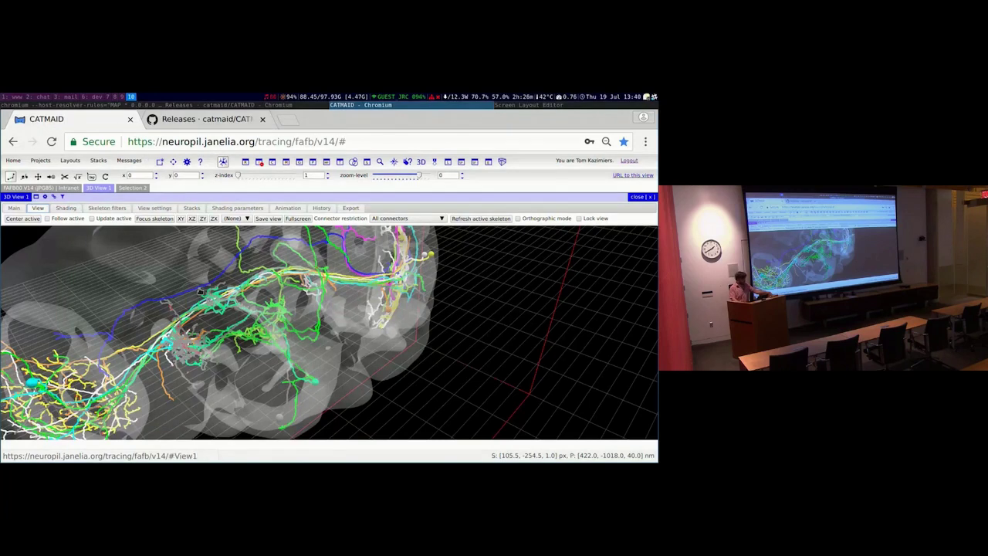
mouse_move(201, 293)
left_mouse_down()
mouse_move(207, 310)
mouse_move(301, 312)
mouse_move(239, 346)
mouse_move(266, 342)
mouse_move(184, 318)
left_mouse_up()
left_click(154, 208)
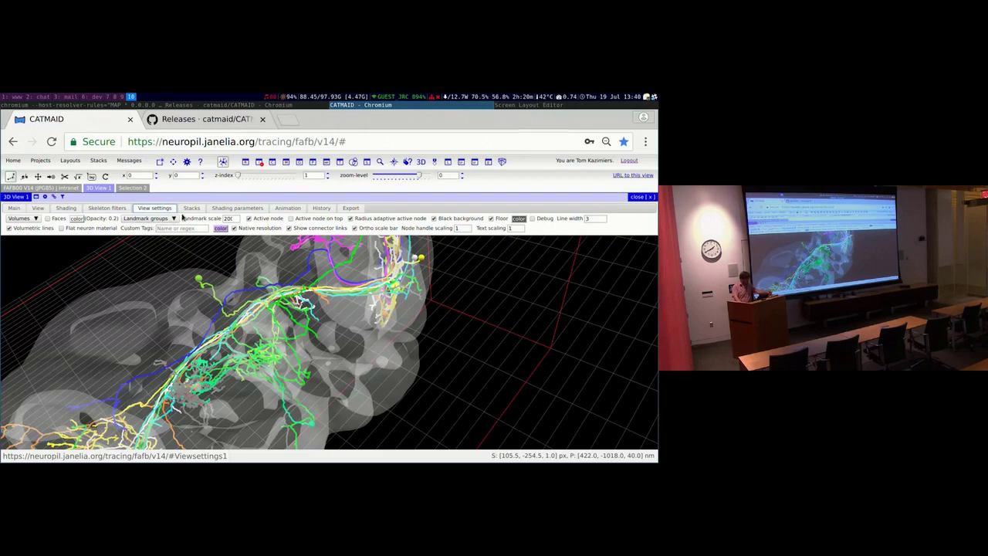
Set the skeleton colour to Z Depth rainbow in the Shading tab
left_click(68, 209)
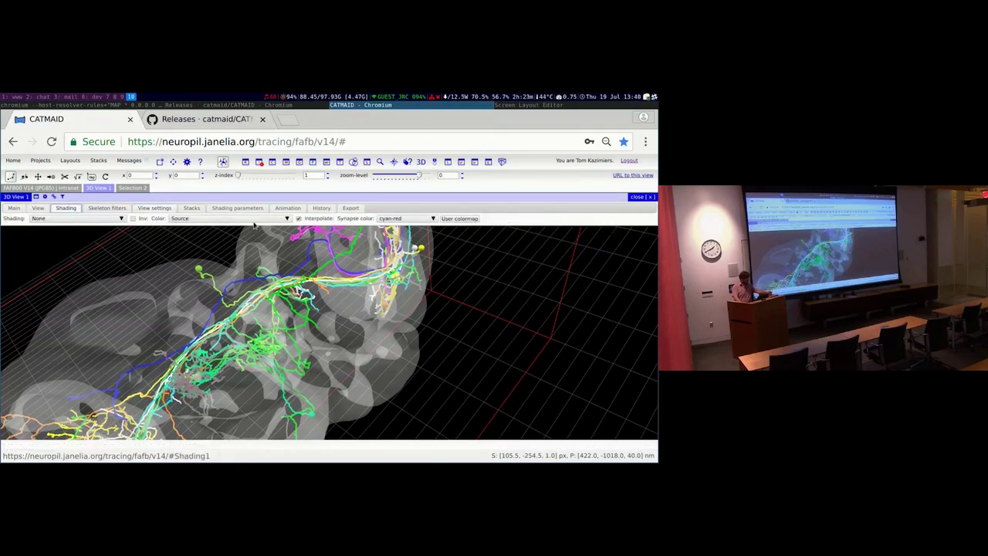
left_click(251, 220)
left_click(222, 447)
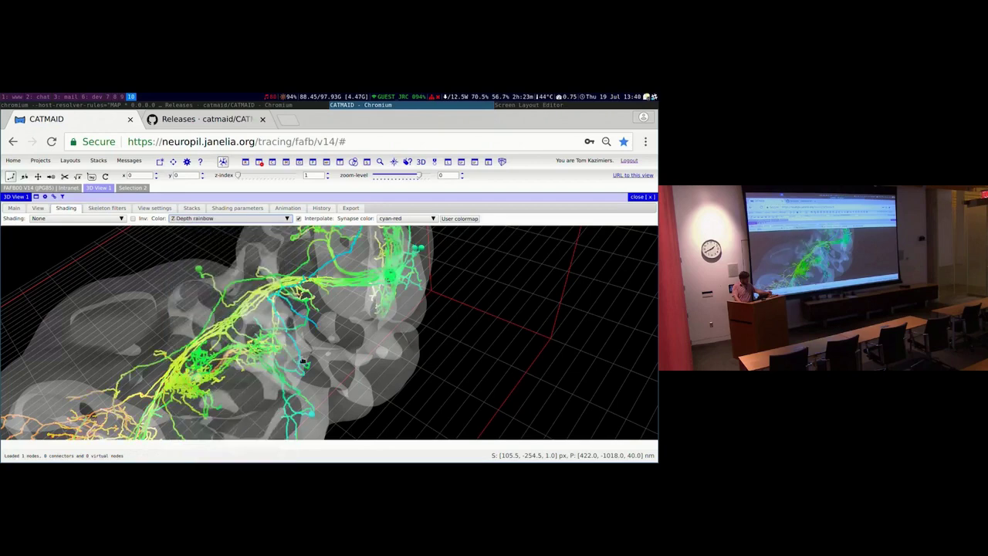
scroll(239, 329, "down", 5)
Rotate and tilt the view to see the depth-coloured neurons from another side
left_click_drag(239, 329, 262, 324)
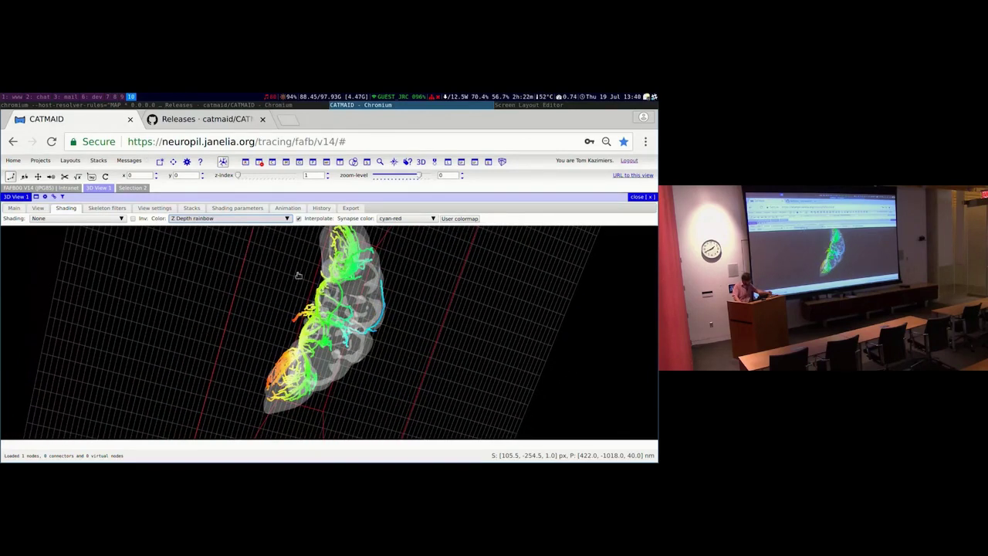
left_click_drag(319, 342, 327, 316)
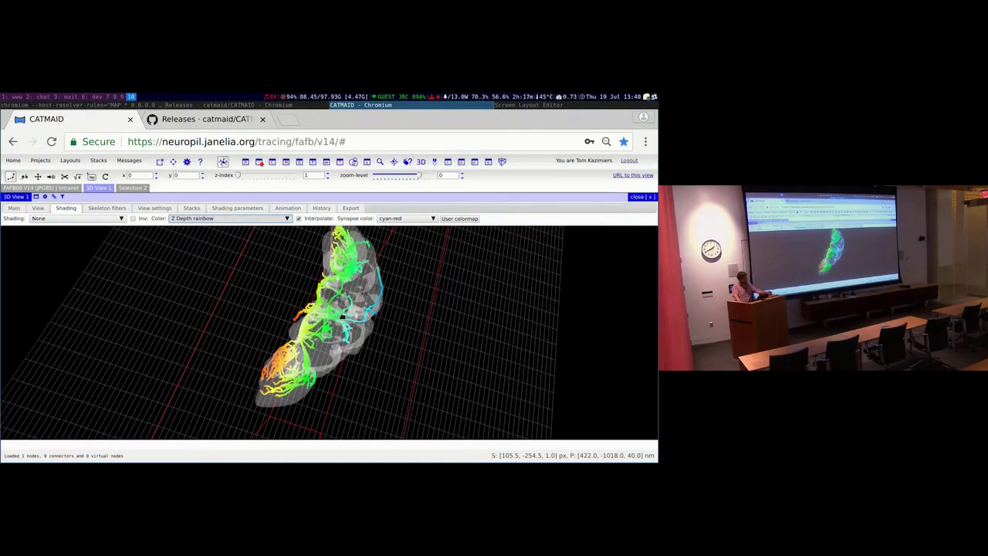
mouse_move(299, 322)
left_mouse_down()
mouse_move(305, 340)
mouse_move(315, 320)
left_mouse_up()
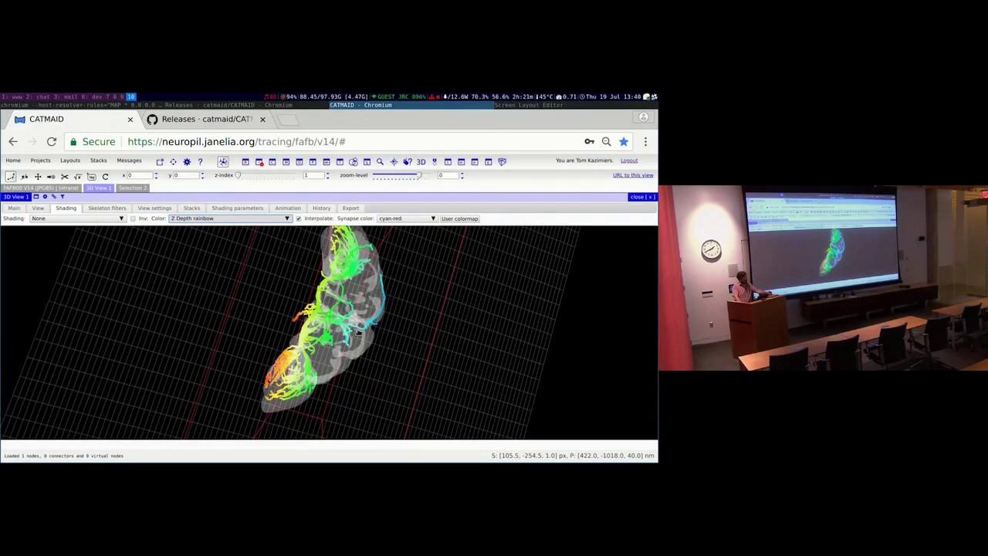
left_click_drag(351, 329, 350, 332)
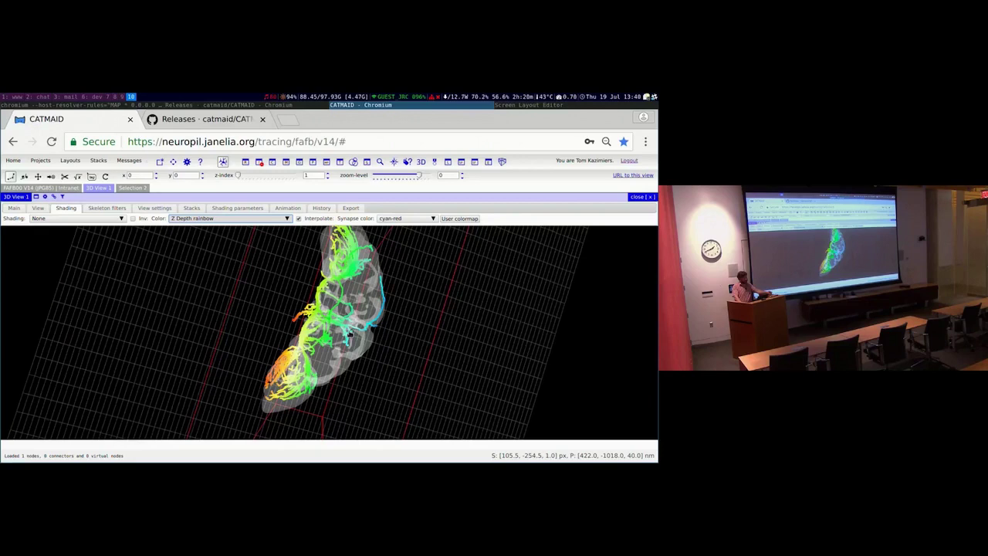
left_click_drag(350, 333, 286, 343)
Zoom in on the orange-to-cyan depth-shaded skeletons inside the grey neuropil mesh
scroll(284, 345, "up", 5)
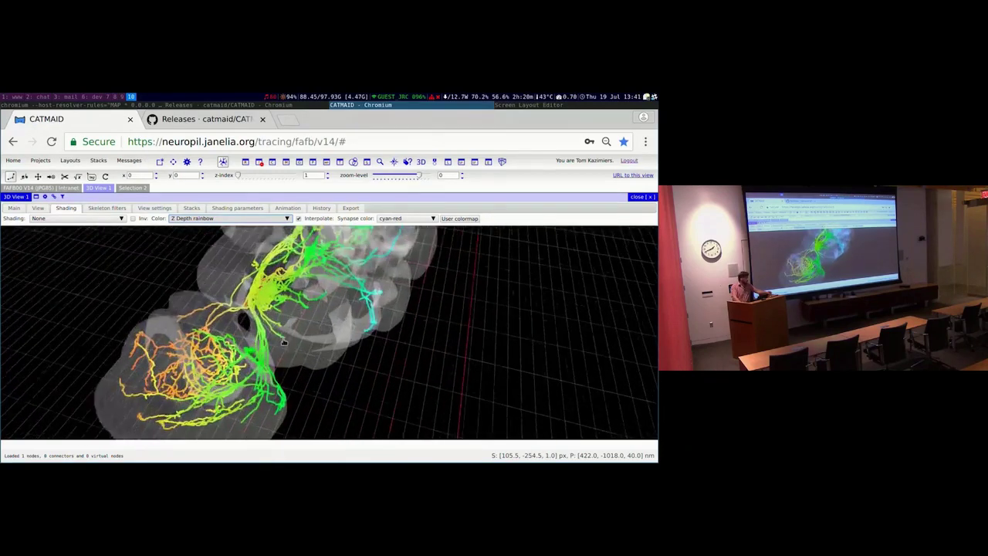